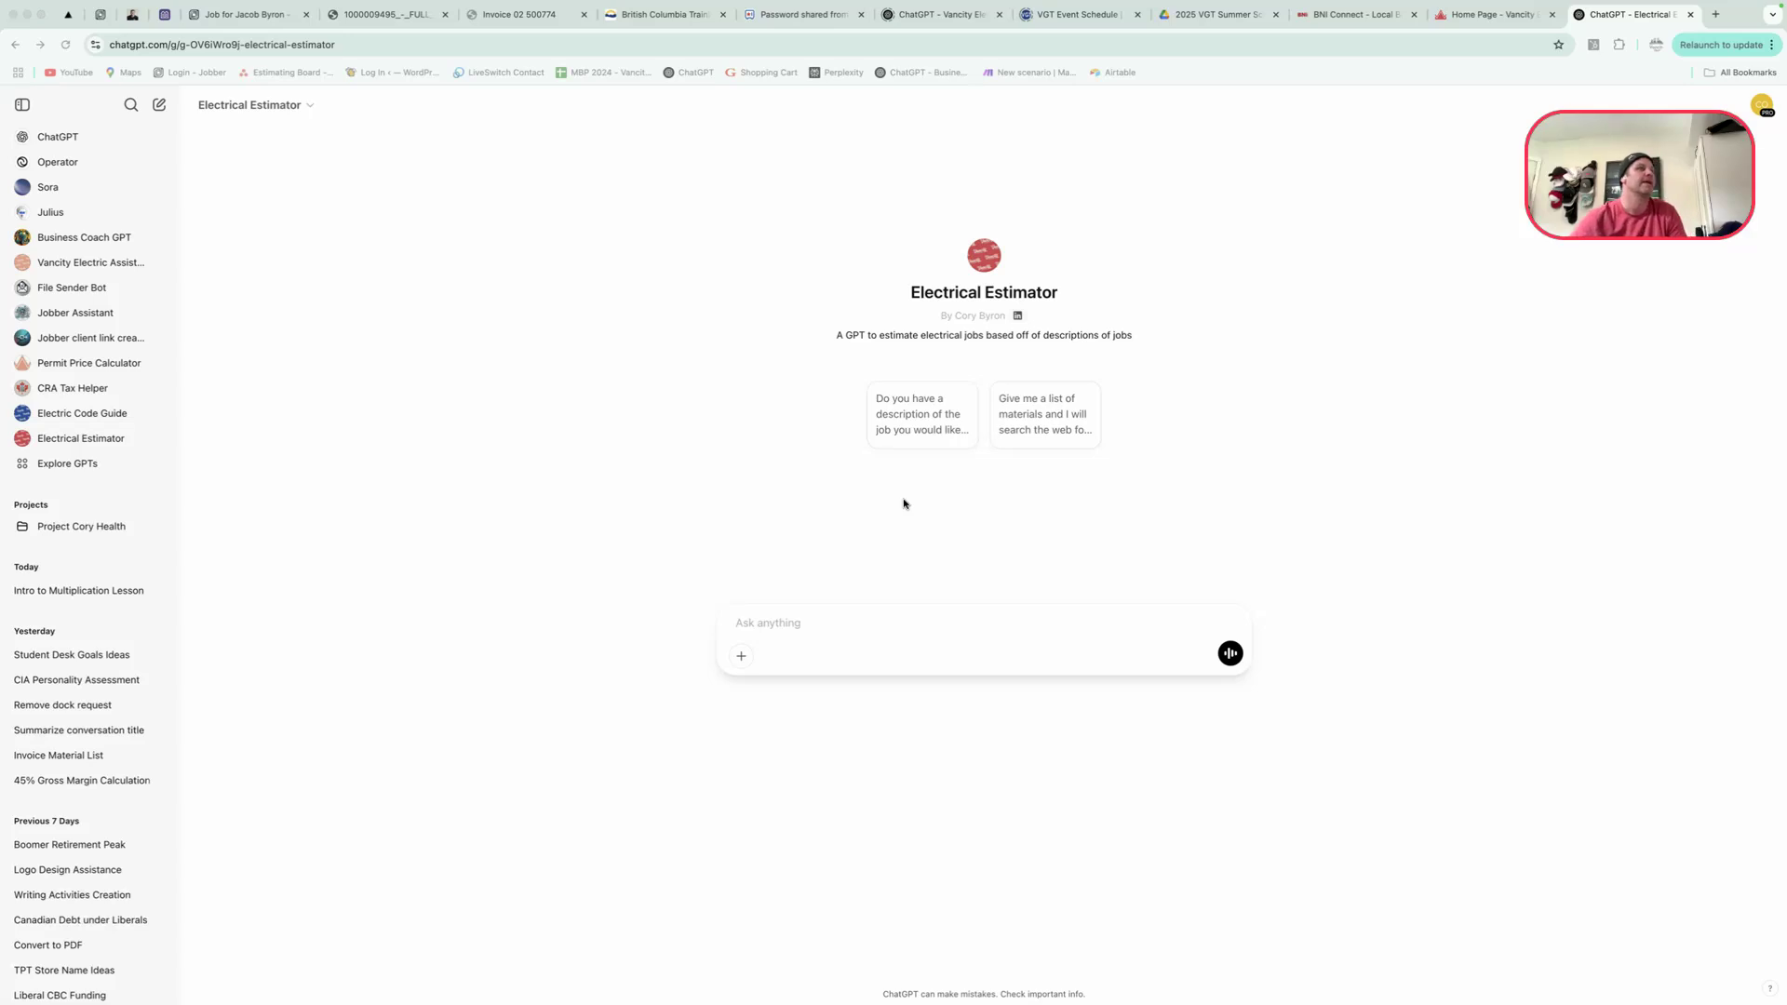
Switch to the home renovation quote in Jobber and copy its entire Scope of Work section, from the heading through the SUBPANEL notes
{"action": "left_click", "coordinate": [787, 616]}
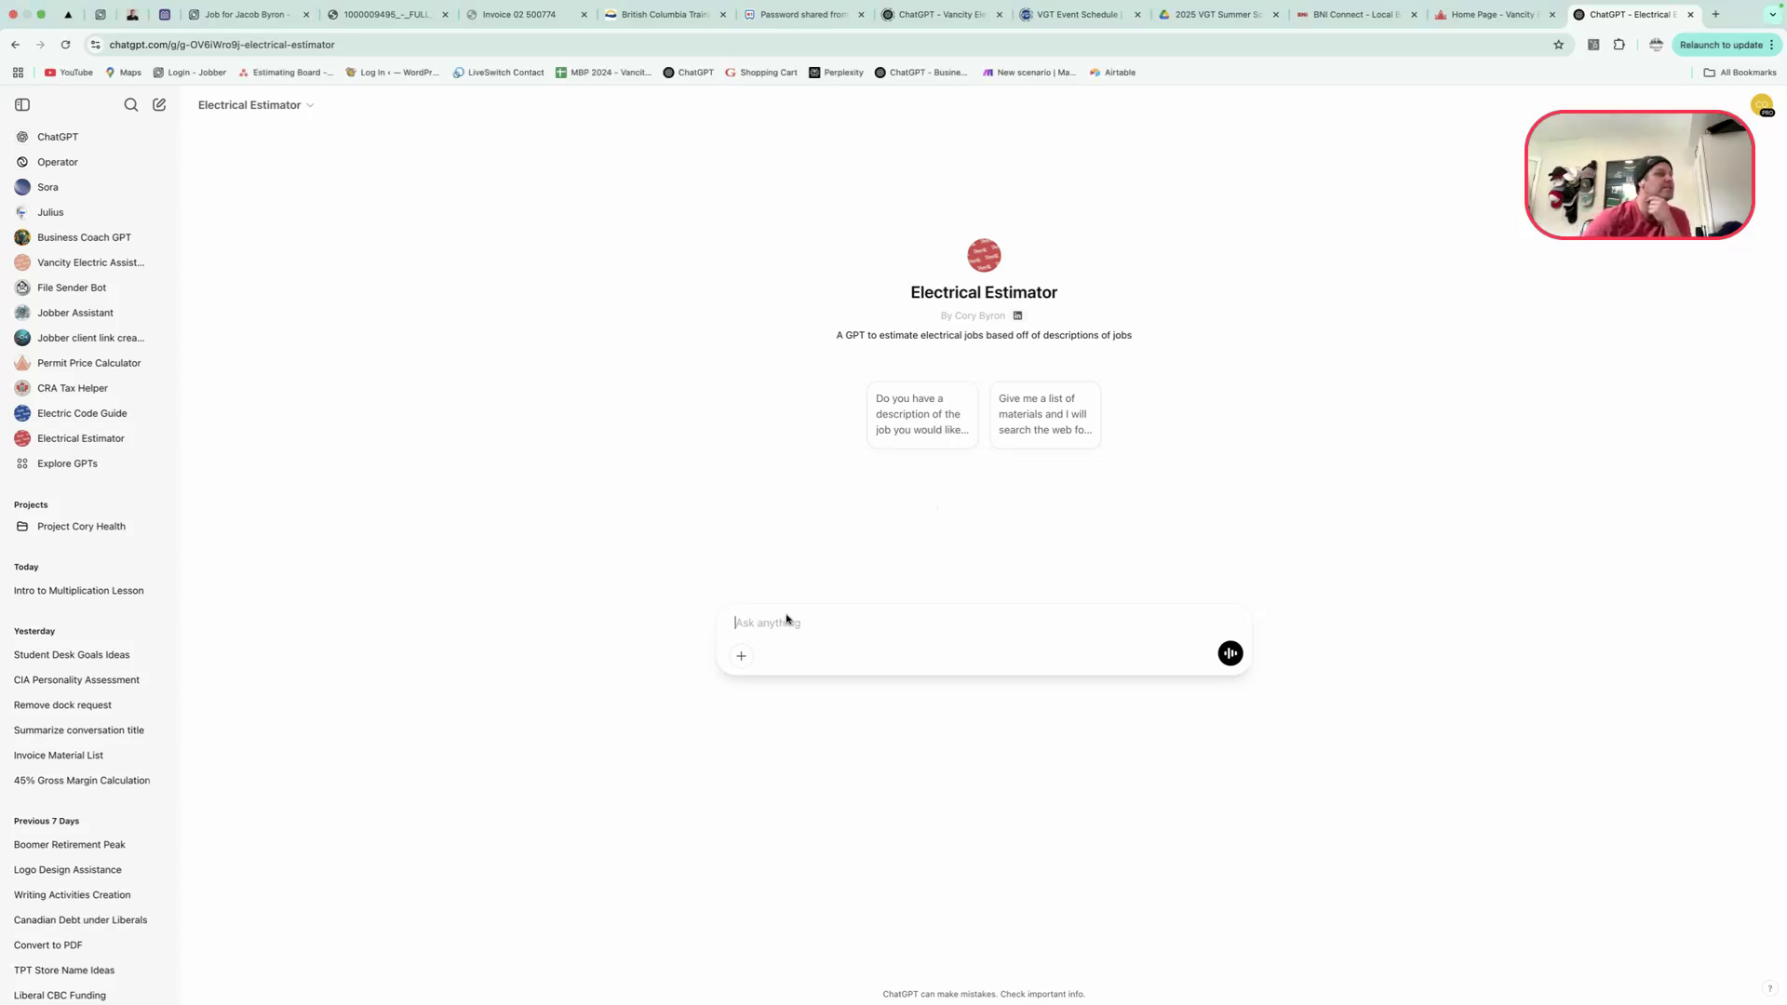
{"action": "left_click", "coordinate": [101, 16]}
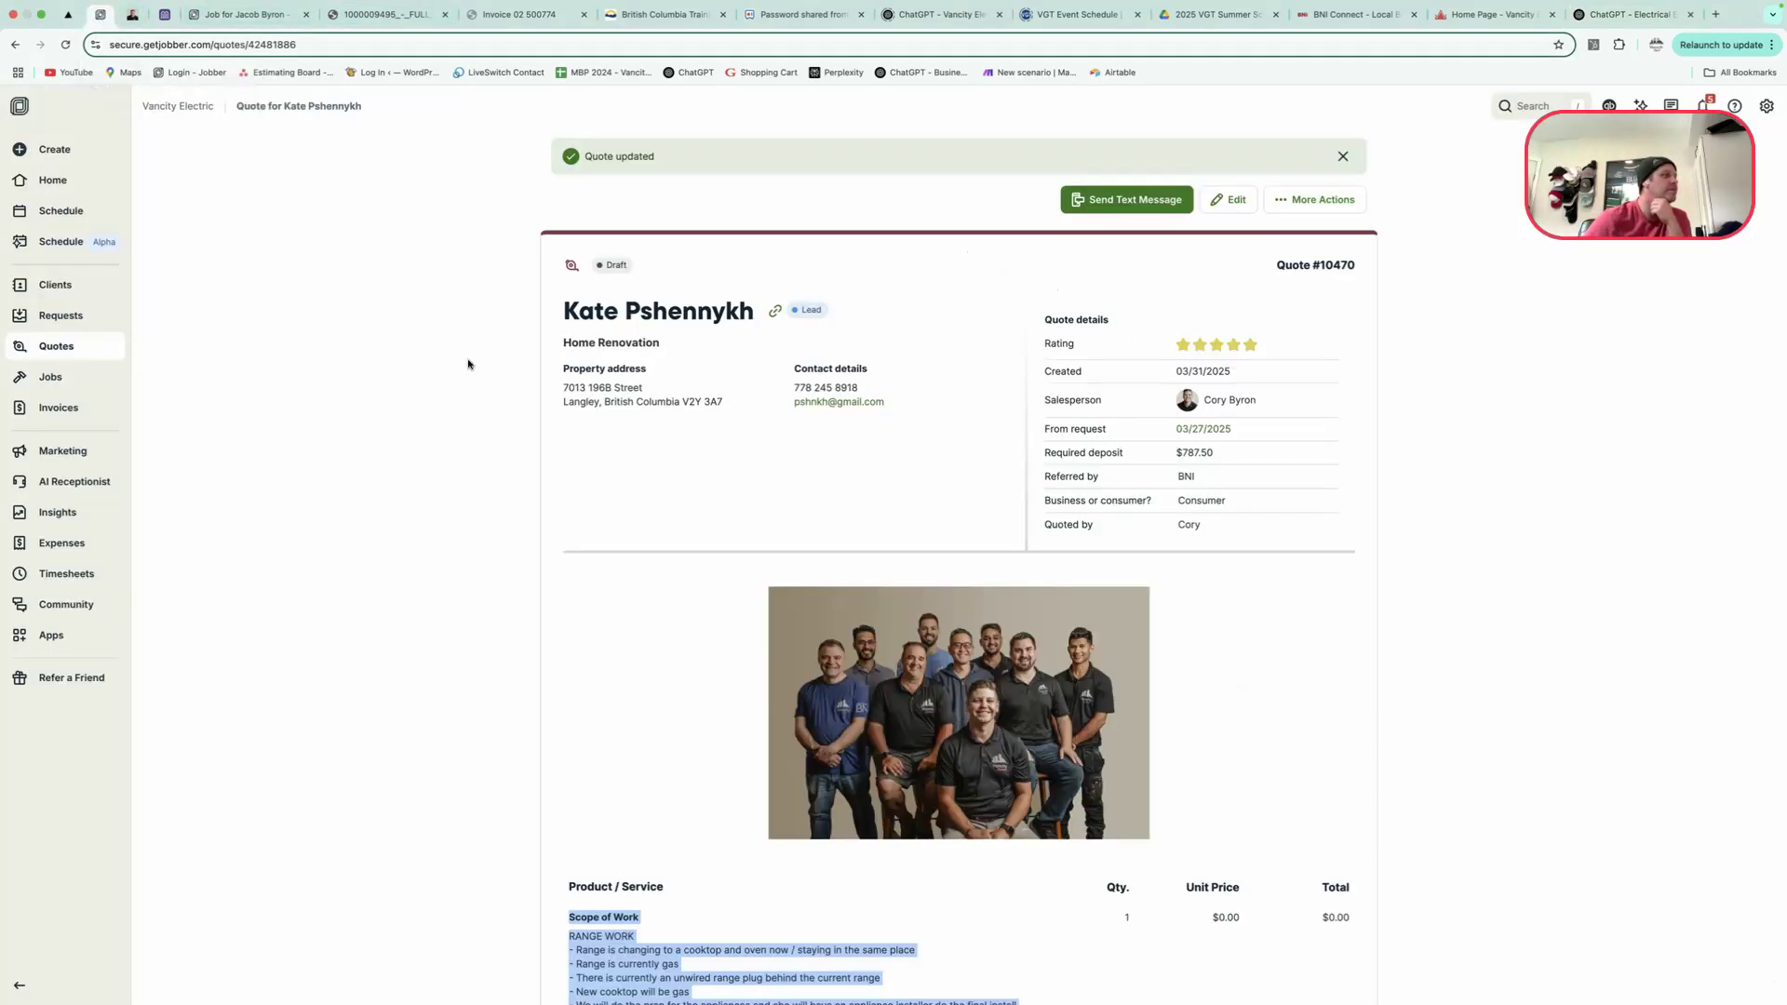
{"action": "scroll", "coordinate": [502, 712], "scroll_direction": "down", "scroll_amount": 6}
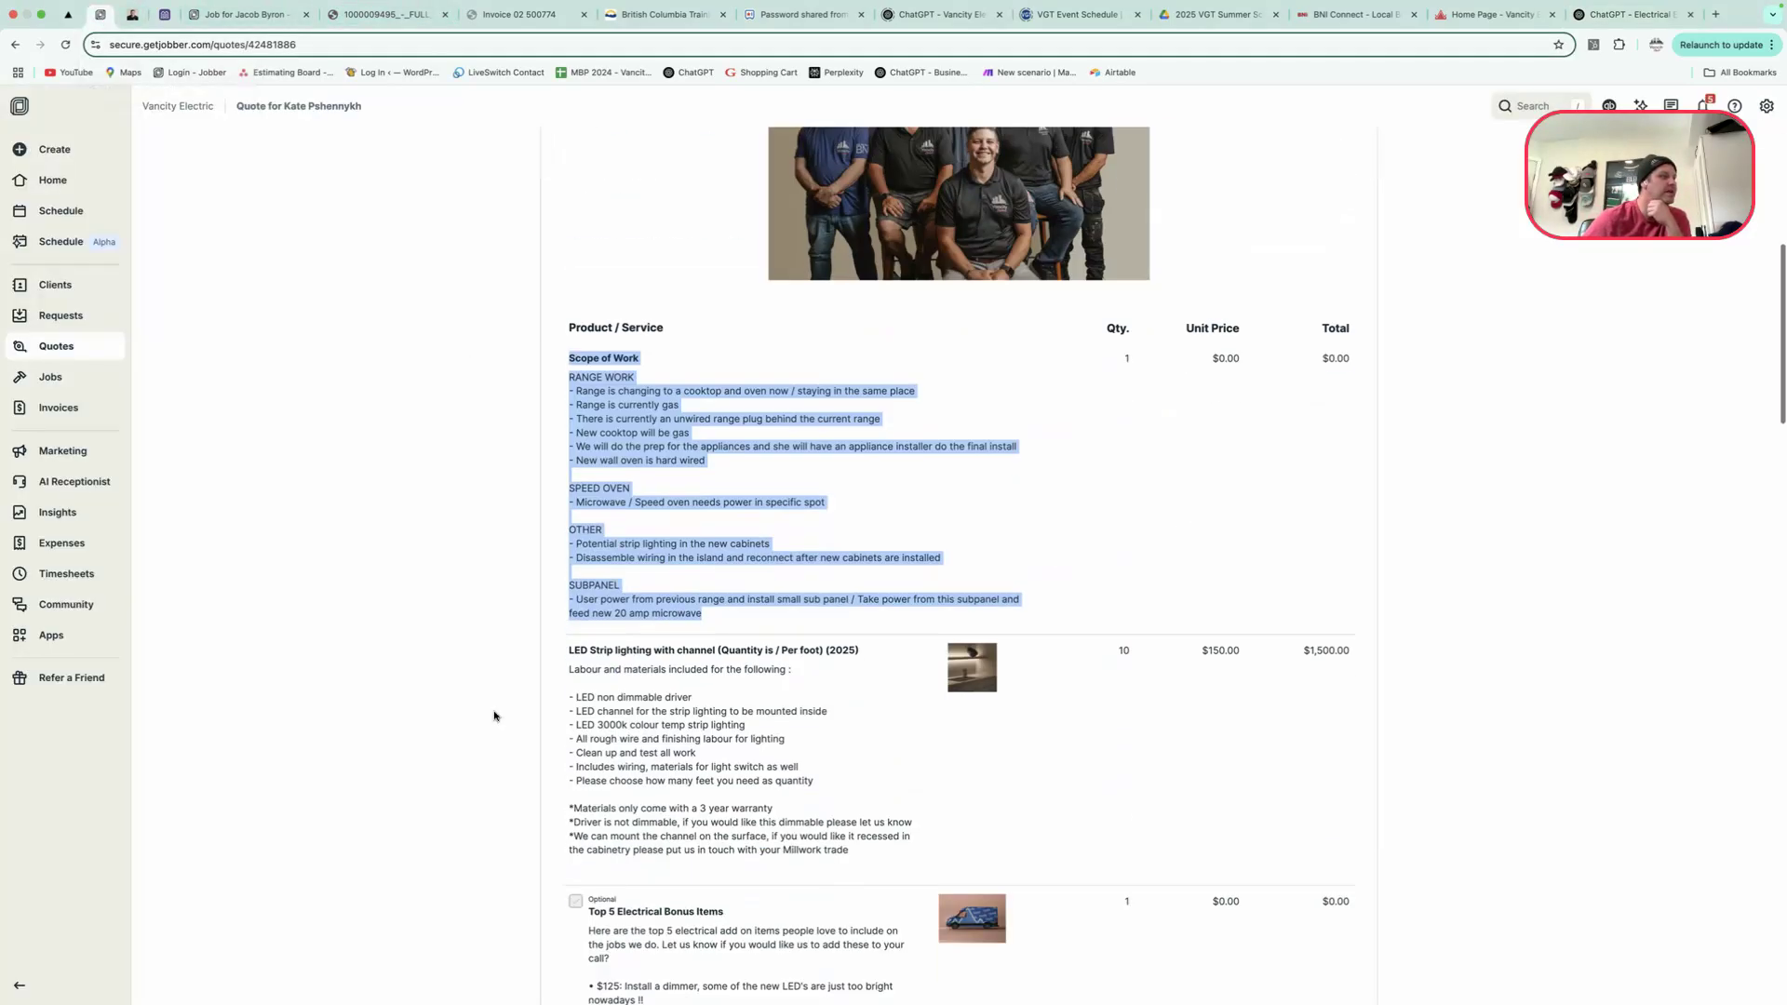
{"action": "left_click", "coordinate": [1118, 477]}
{"action": "left_click_drag", "start_coordinate": [568, 356], "coordinate": [747, 610]}
{"action": "key", "text": "super+c"}
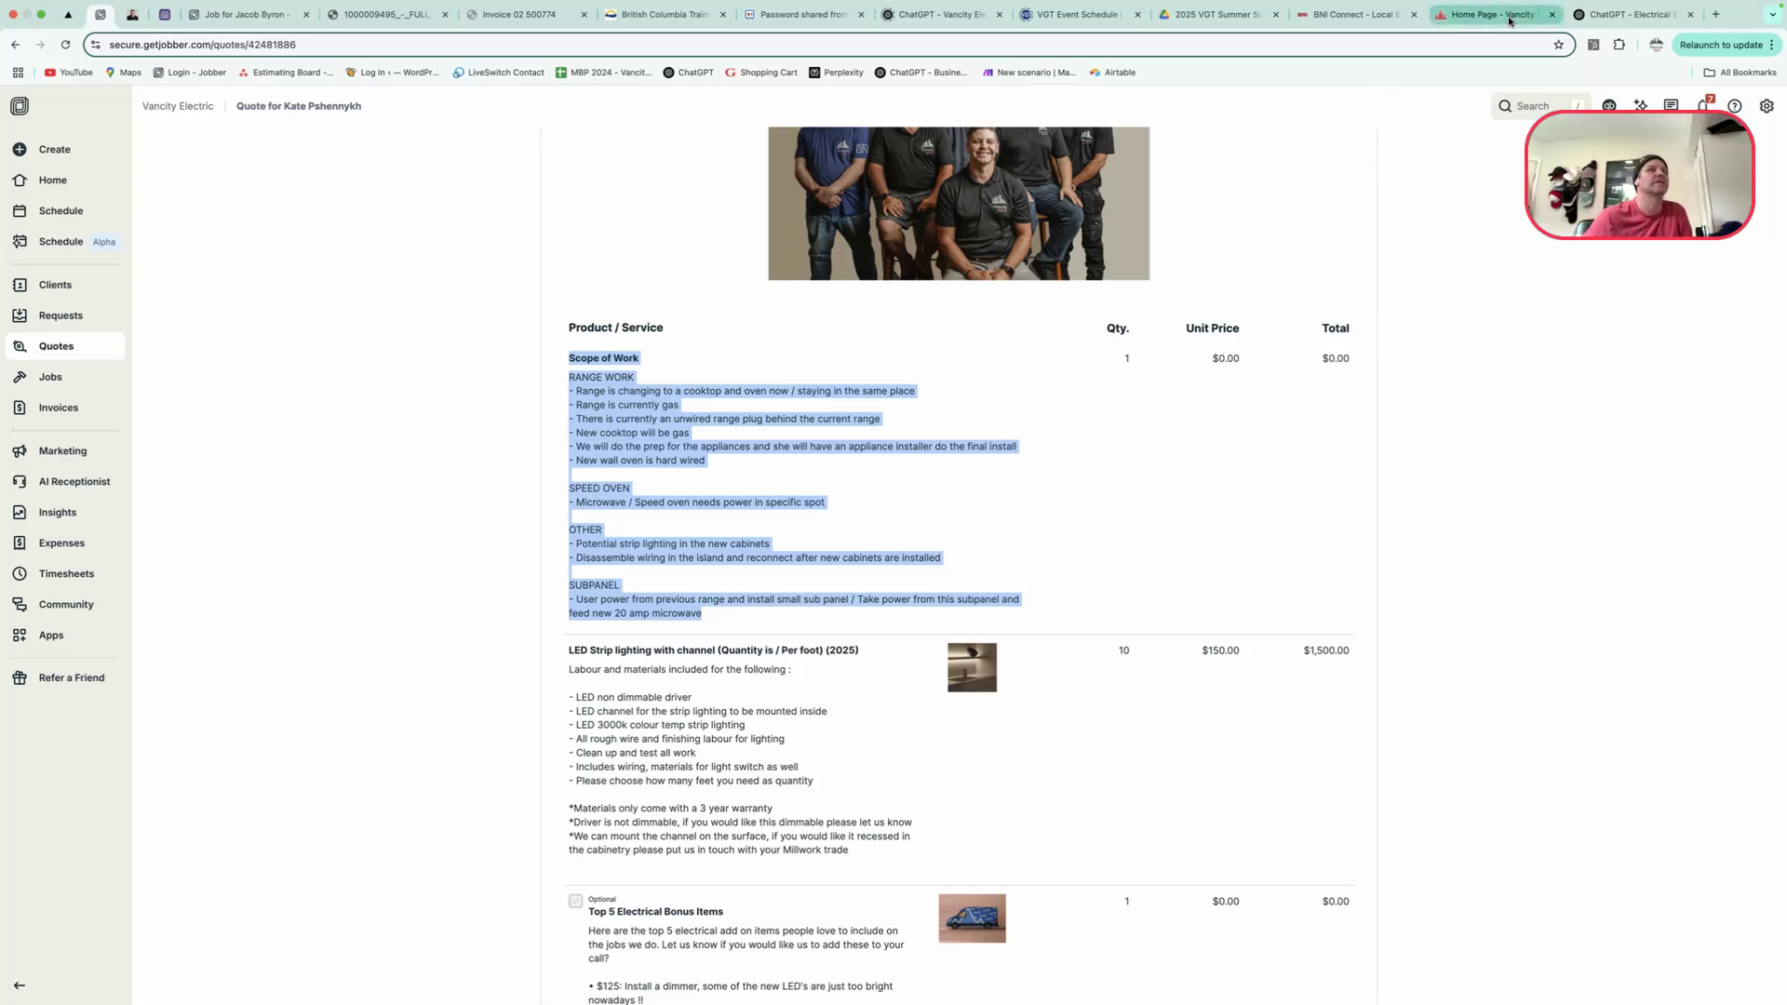
Switch to the Electrical Estimator GPT in ChatGPT, paste the copied scope of work as the prompt and submit it
{"action": "left_click", "coordinate": [1622, 17]}
{"action": "left_click", "coordinate": [742, 625]}
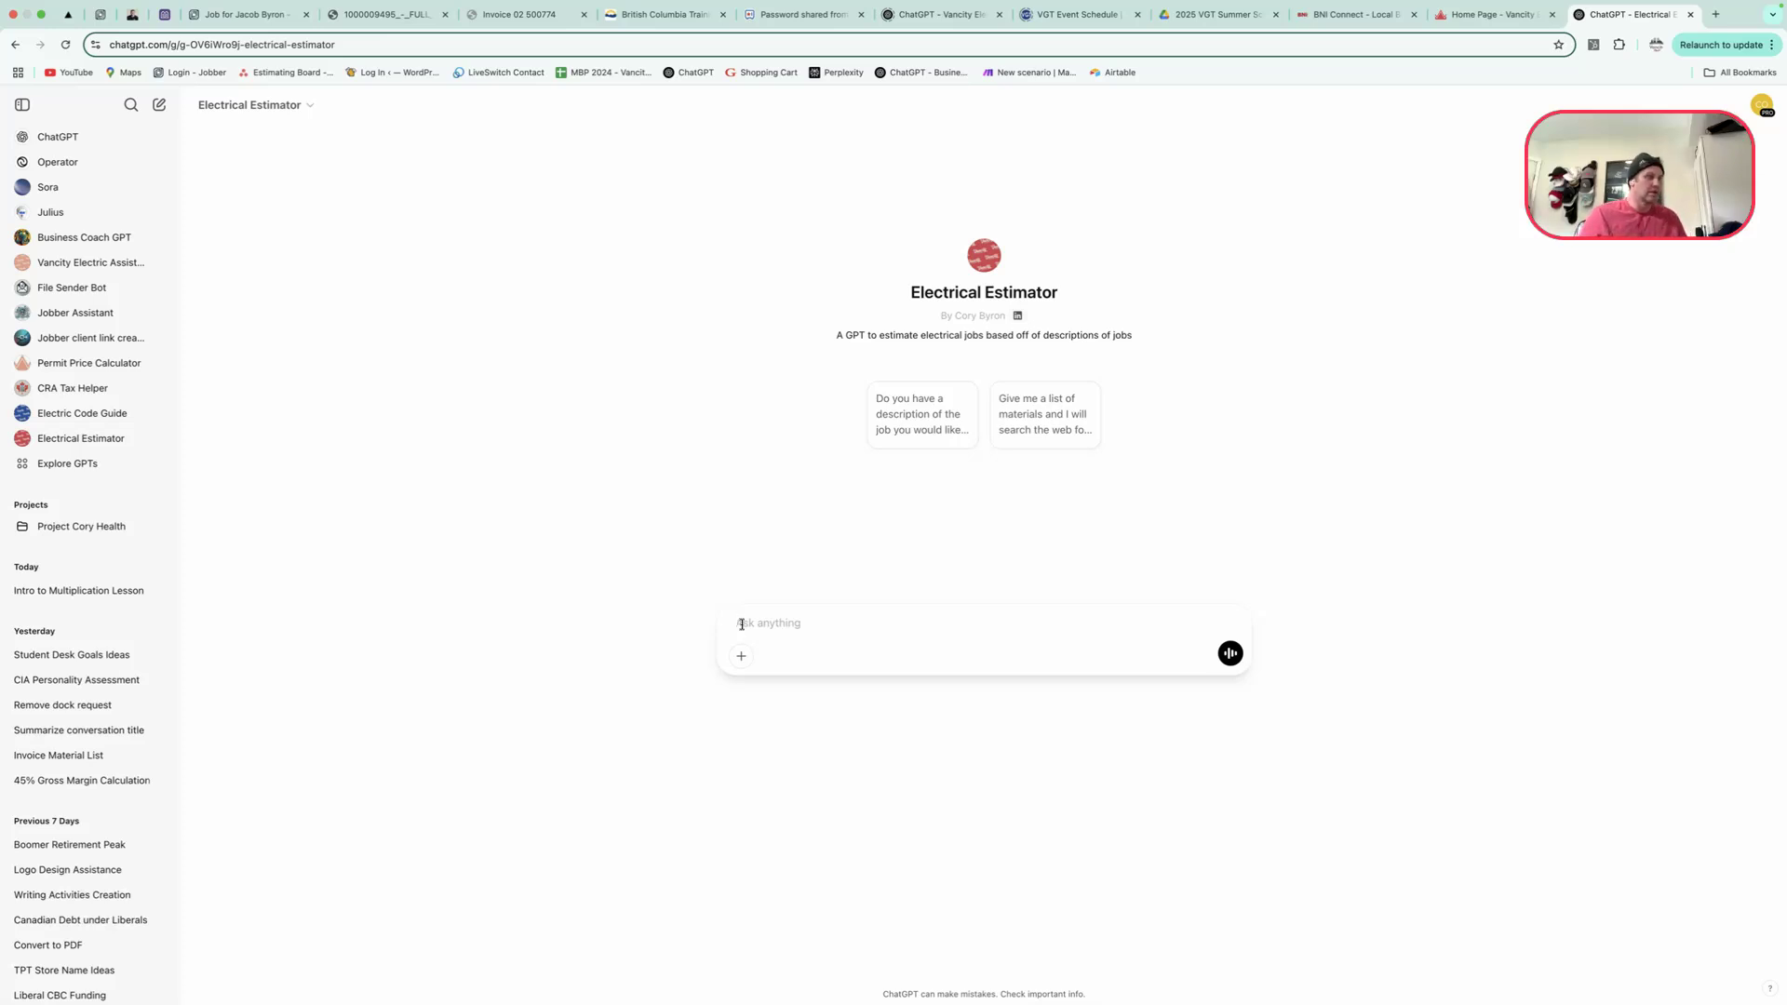
{"action": "key", "text": "super+v"}
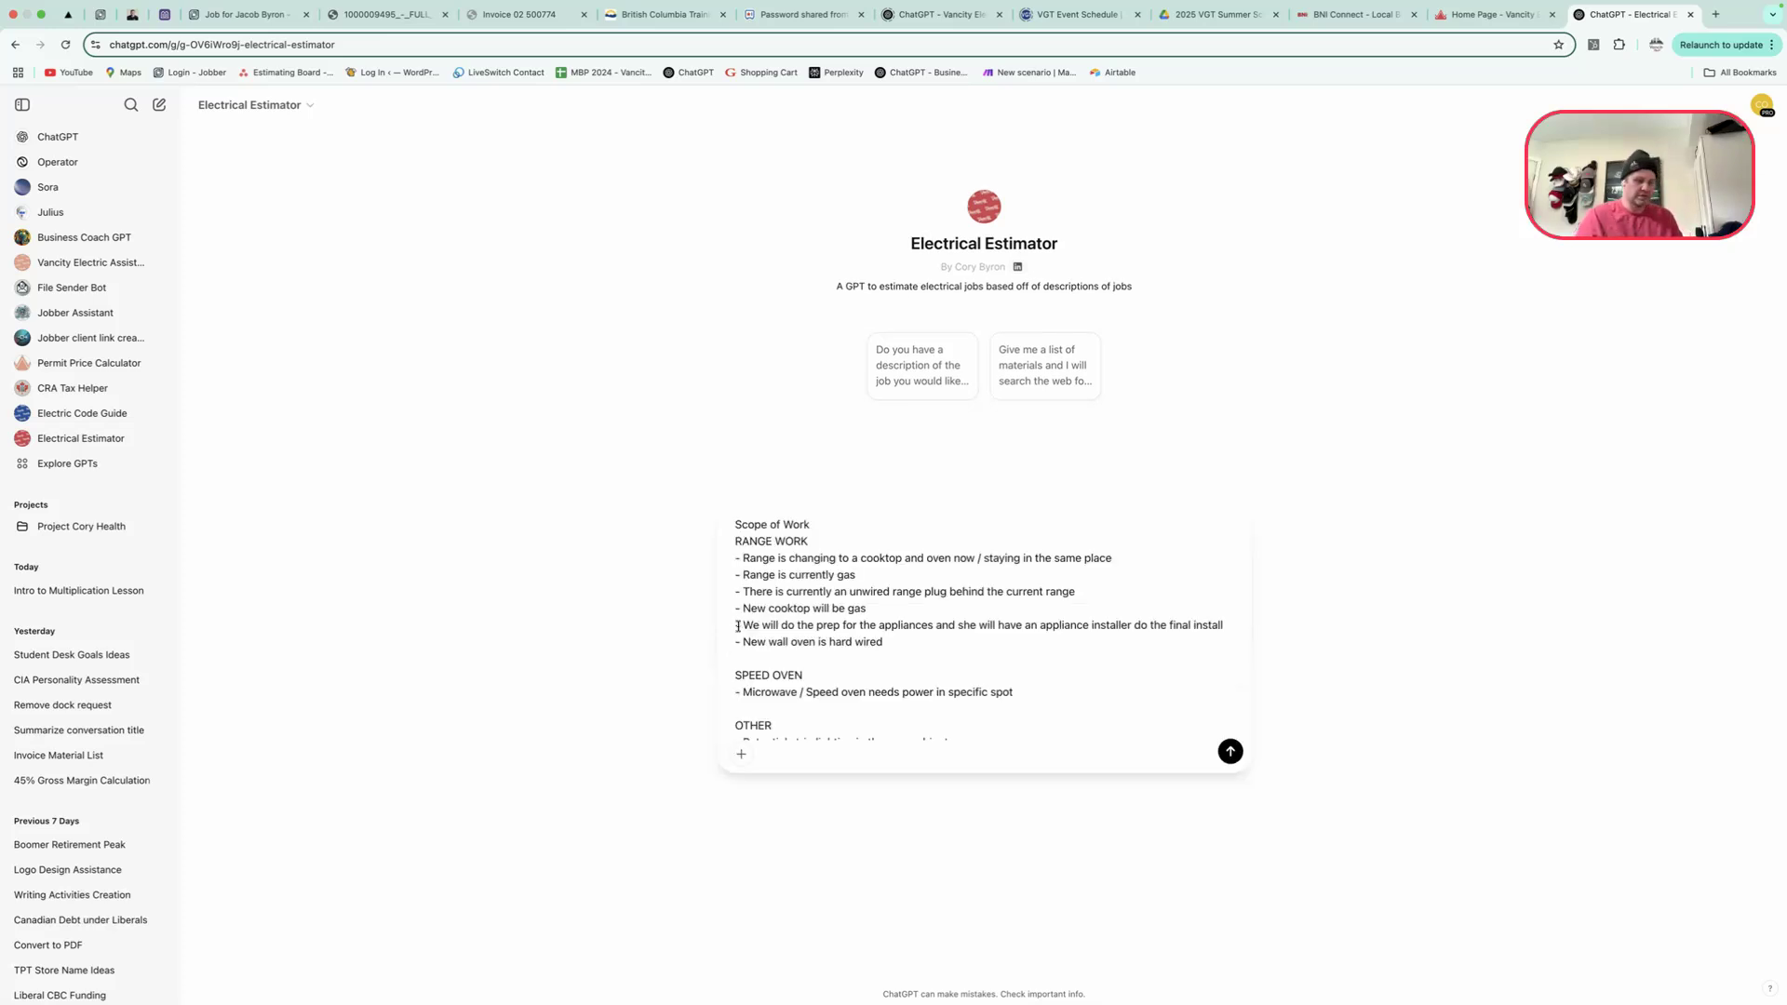
{"action": "key", "text": "Return"}
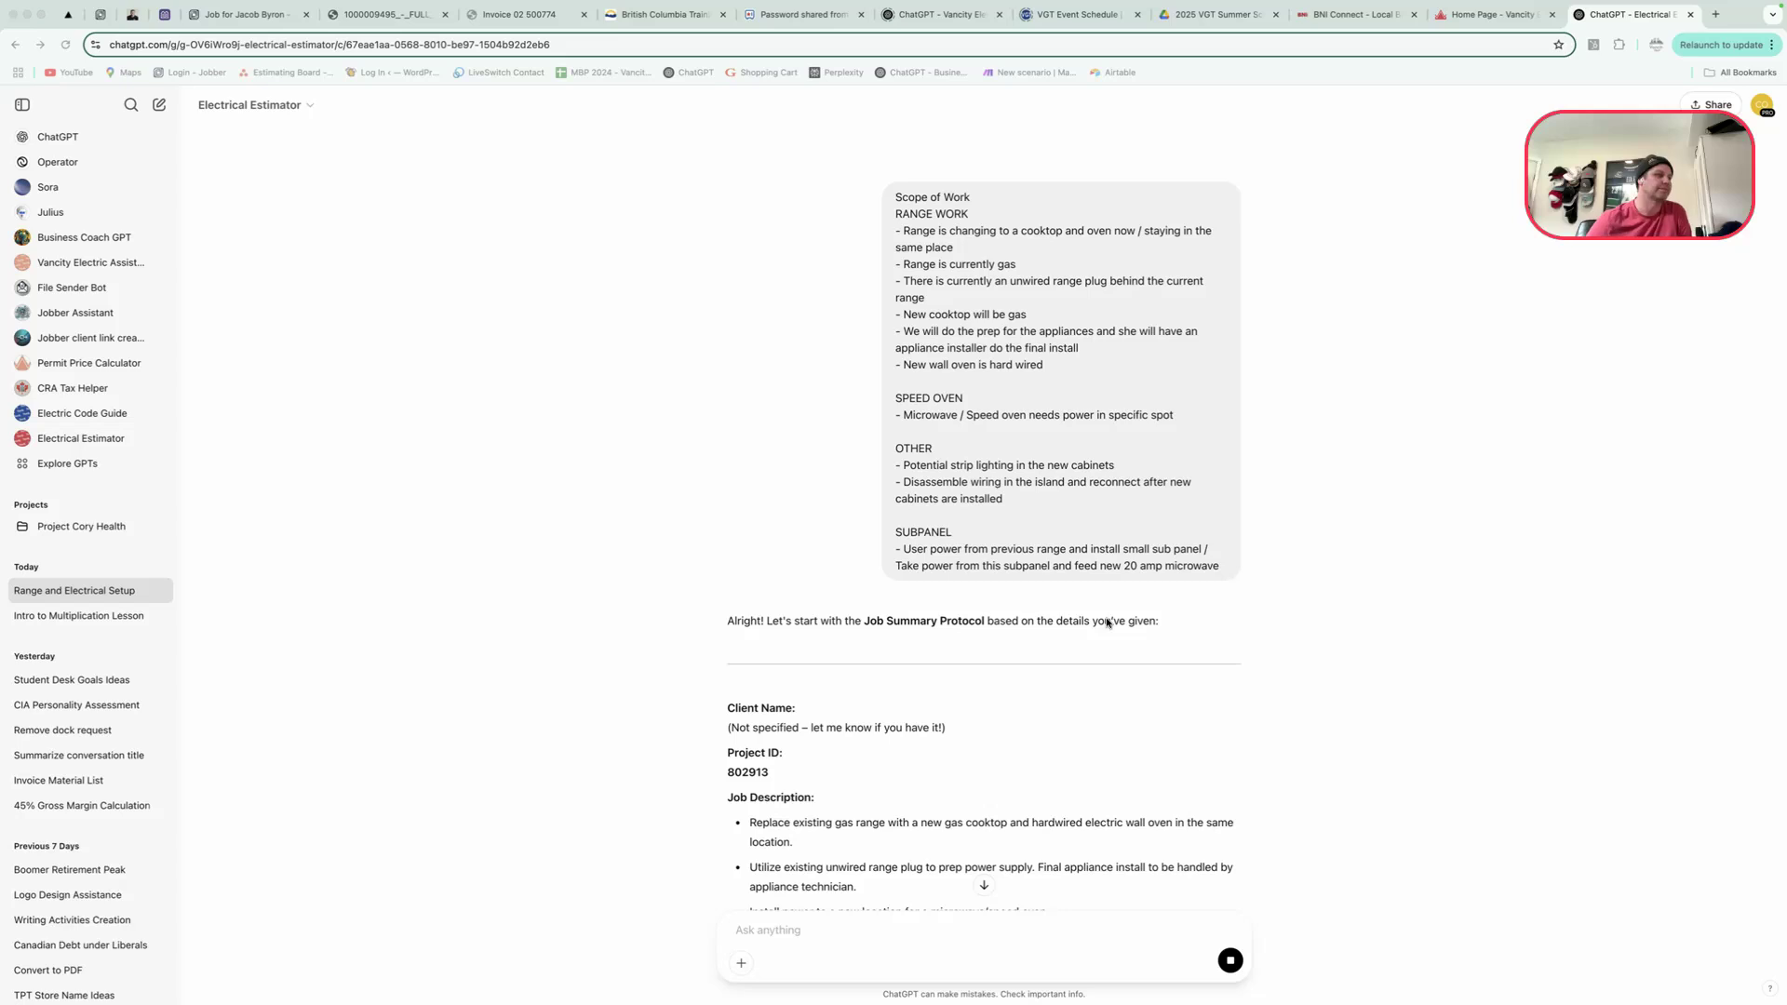
Review the generated job summary and reply "Yes please" to go through the Material Protocol
{"action": "scroll", "coordinate": [947, 711], "scroll_direction": "down", "scroll_amount": 5}
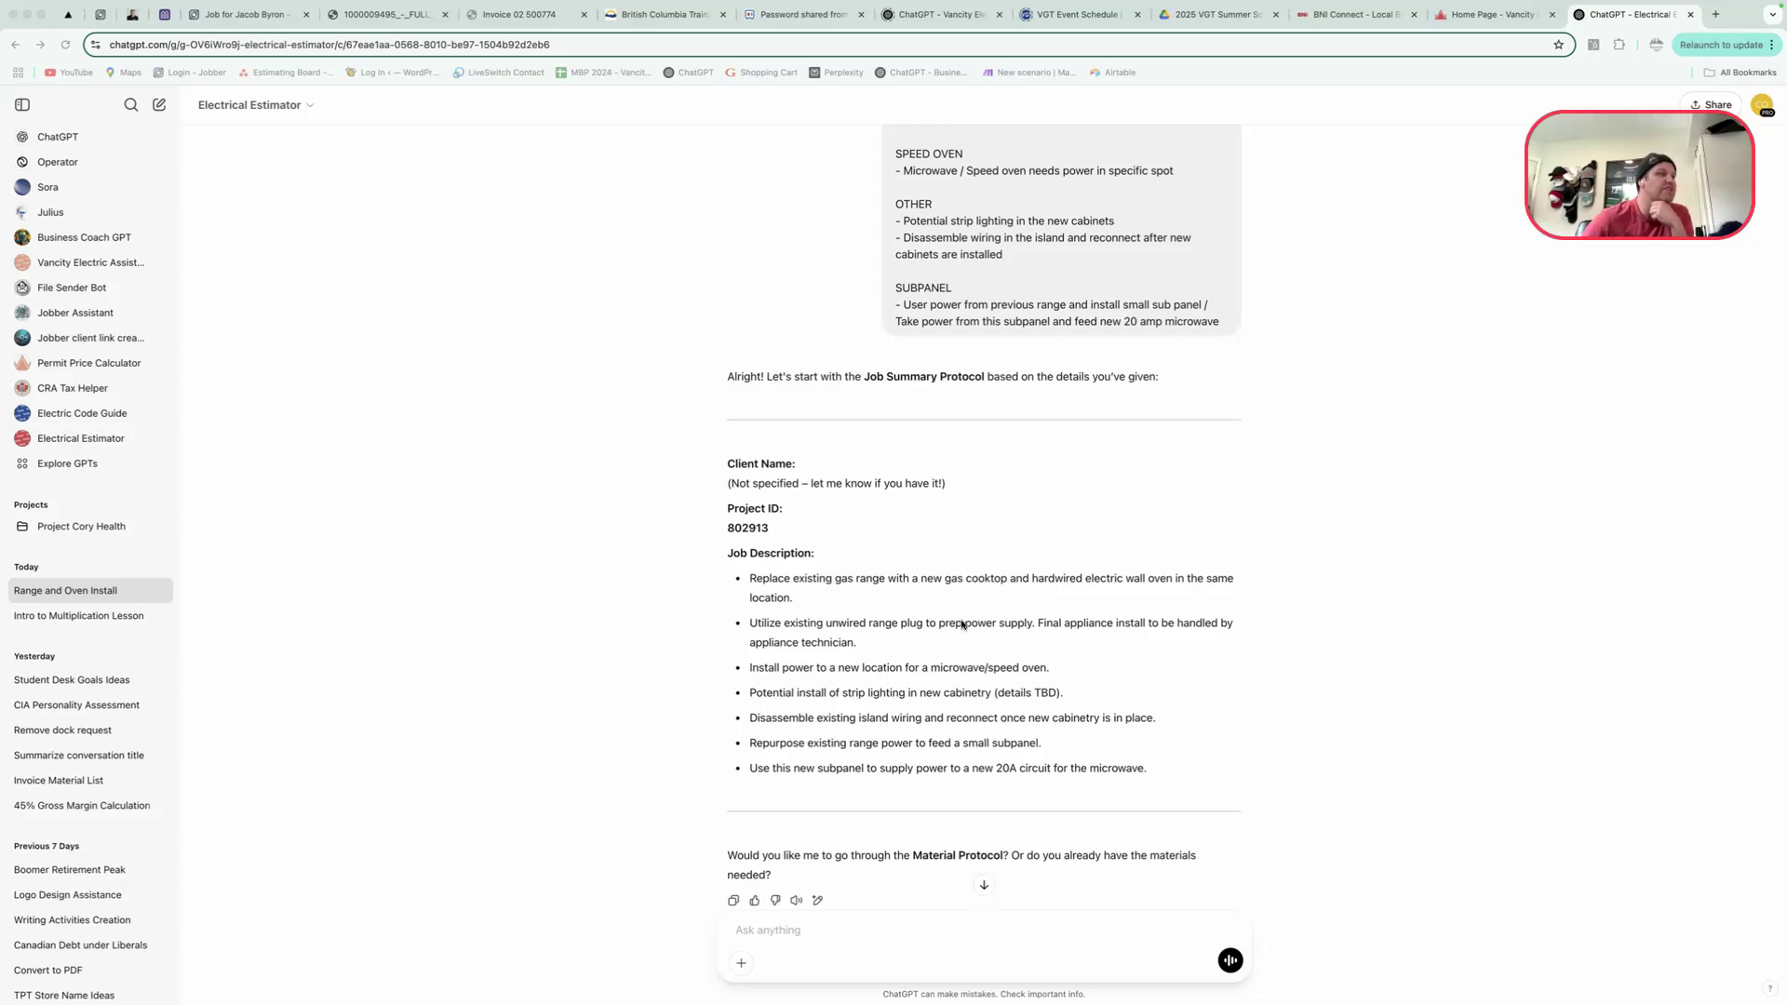
{"action": "scroll", "coordinate": [887, 858], "scroll_direction": "down", "scroll_amount": 1}
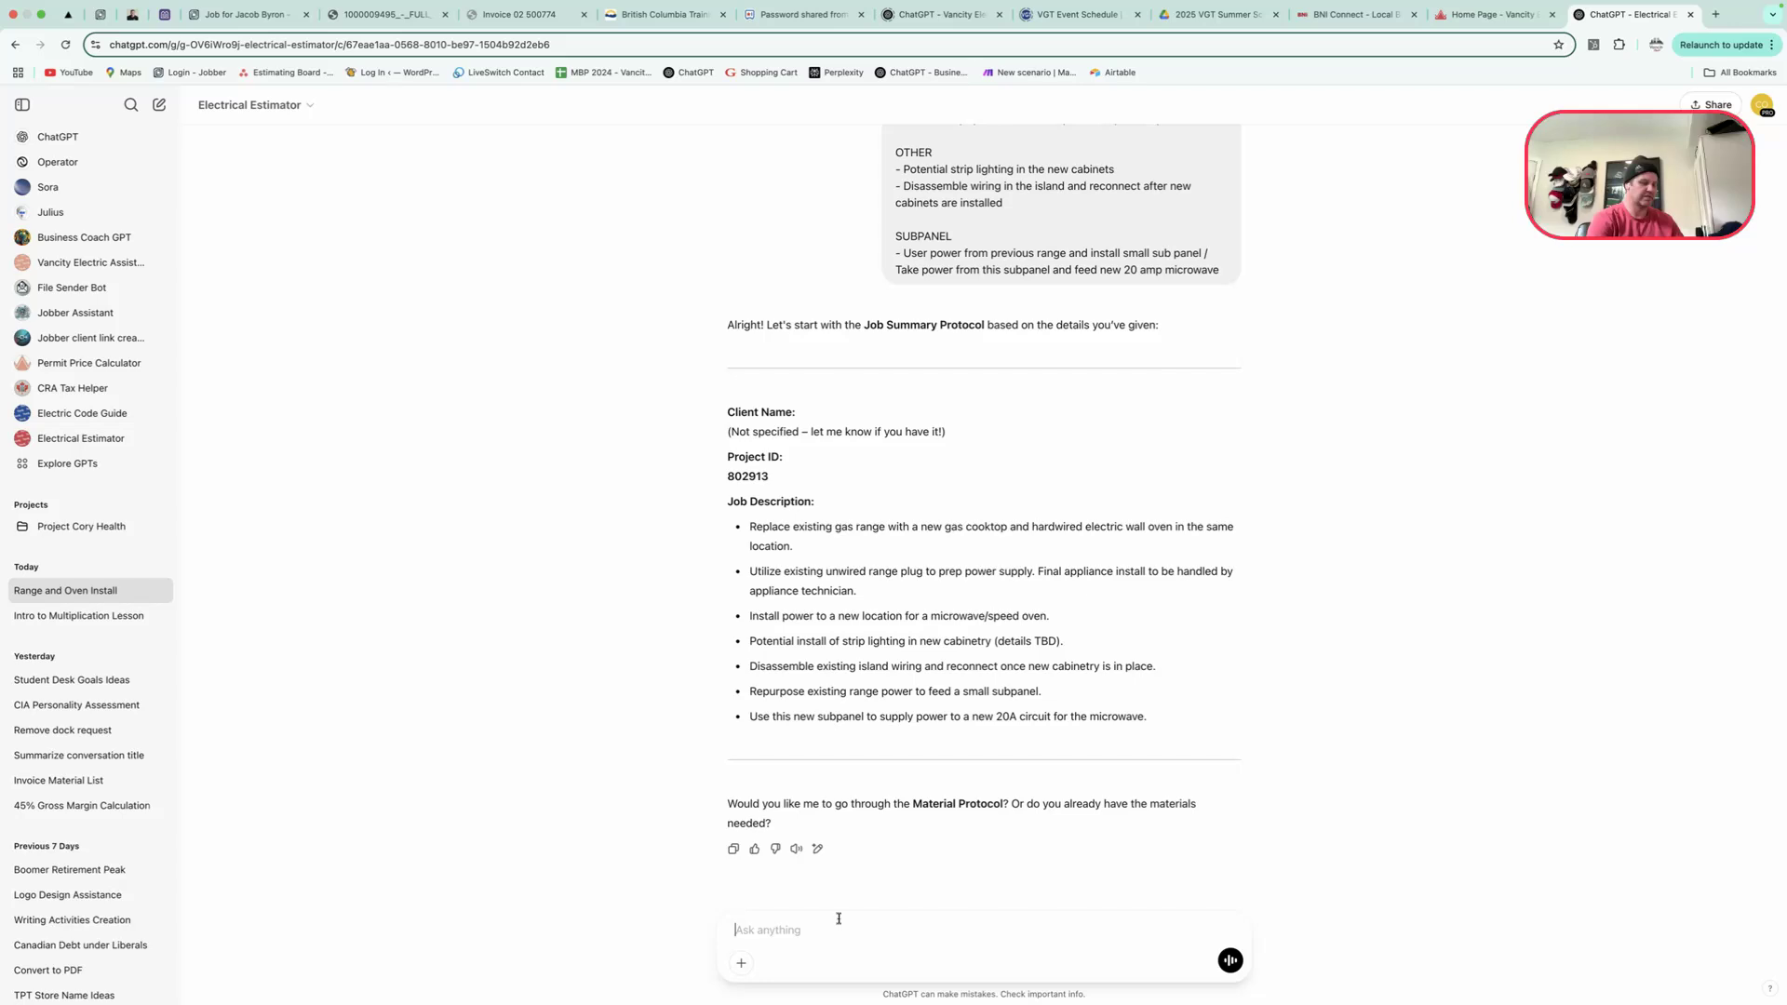
{"action": "type", "text": "Yes please"}
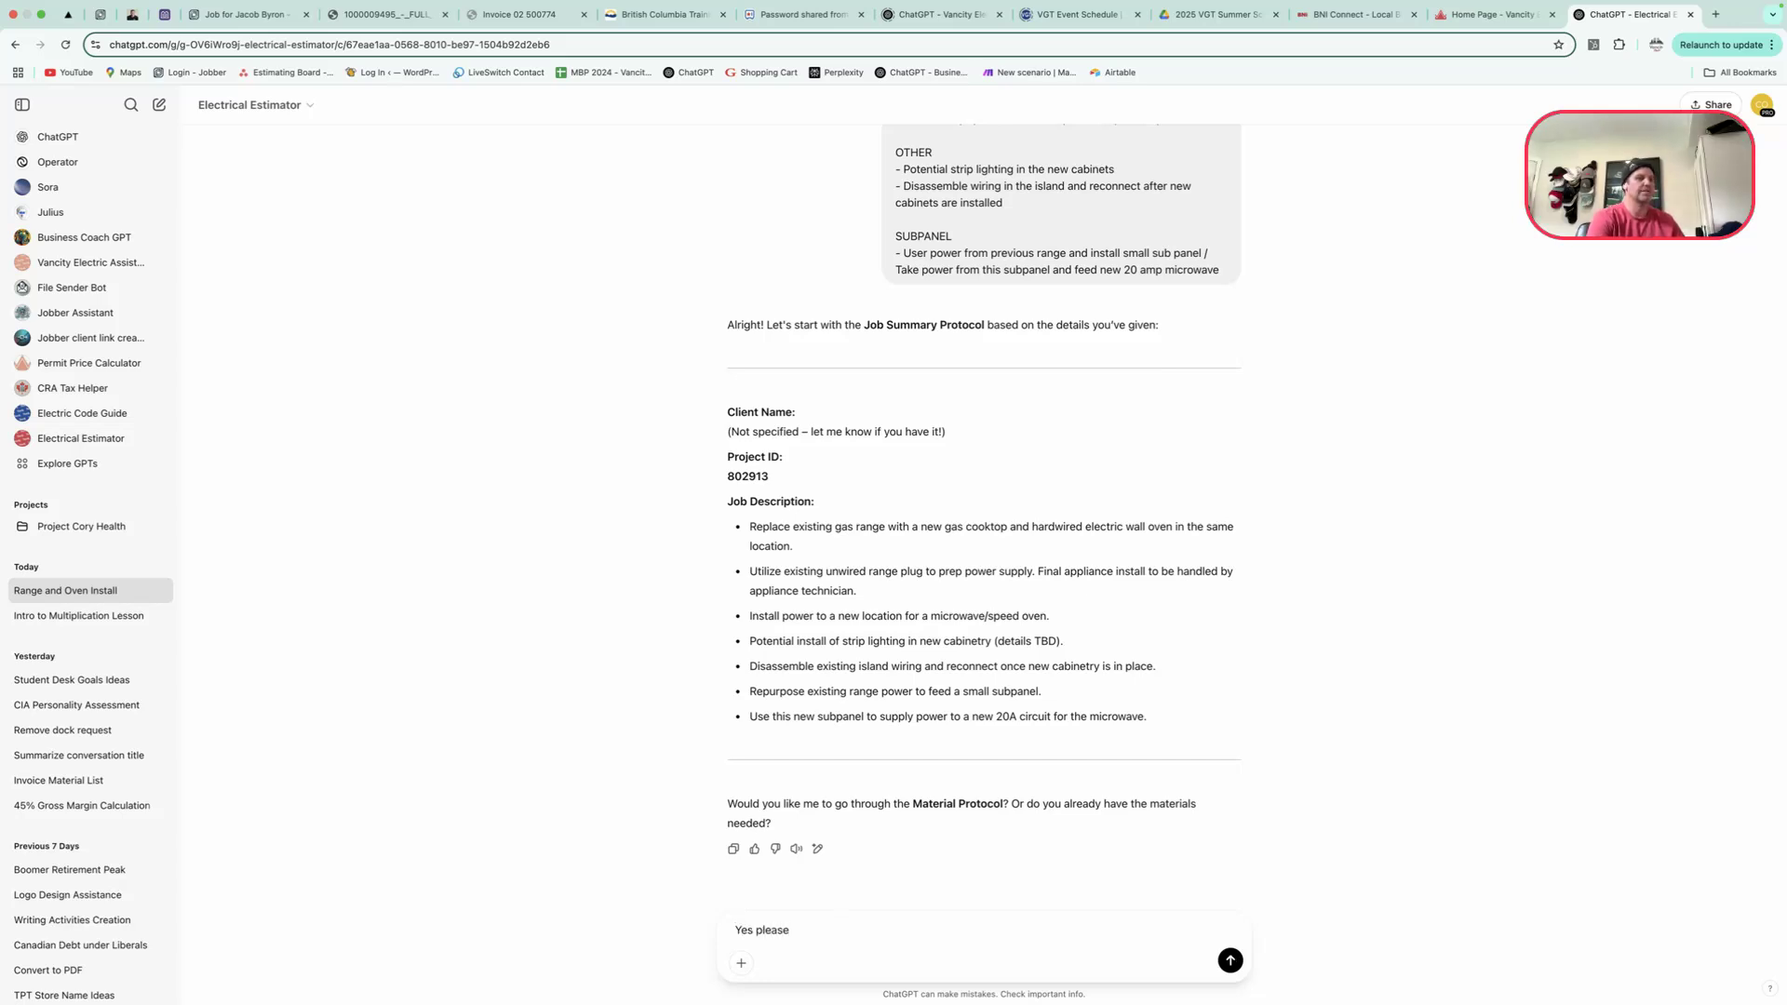
{"action": "key", "text": "Return"}
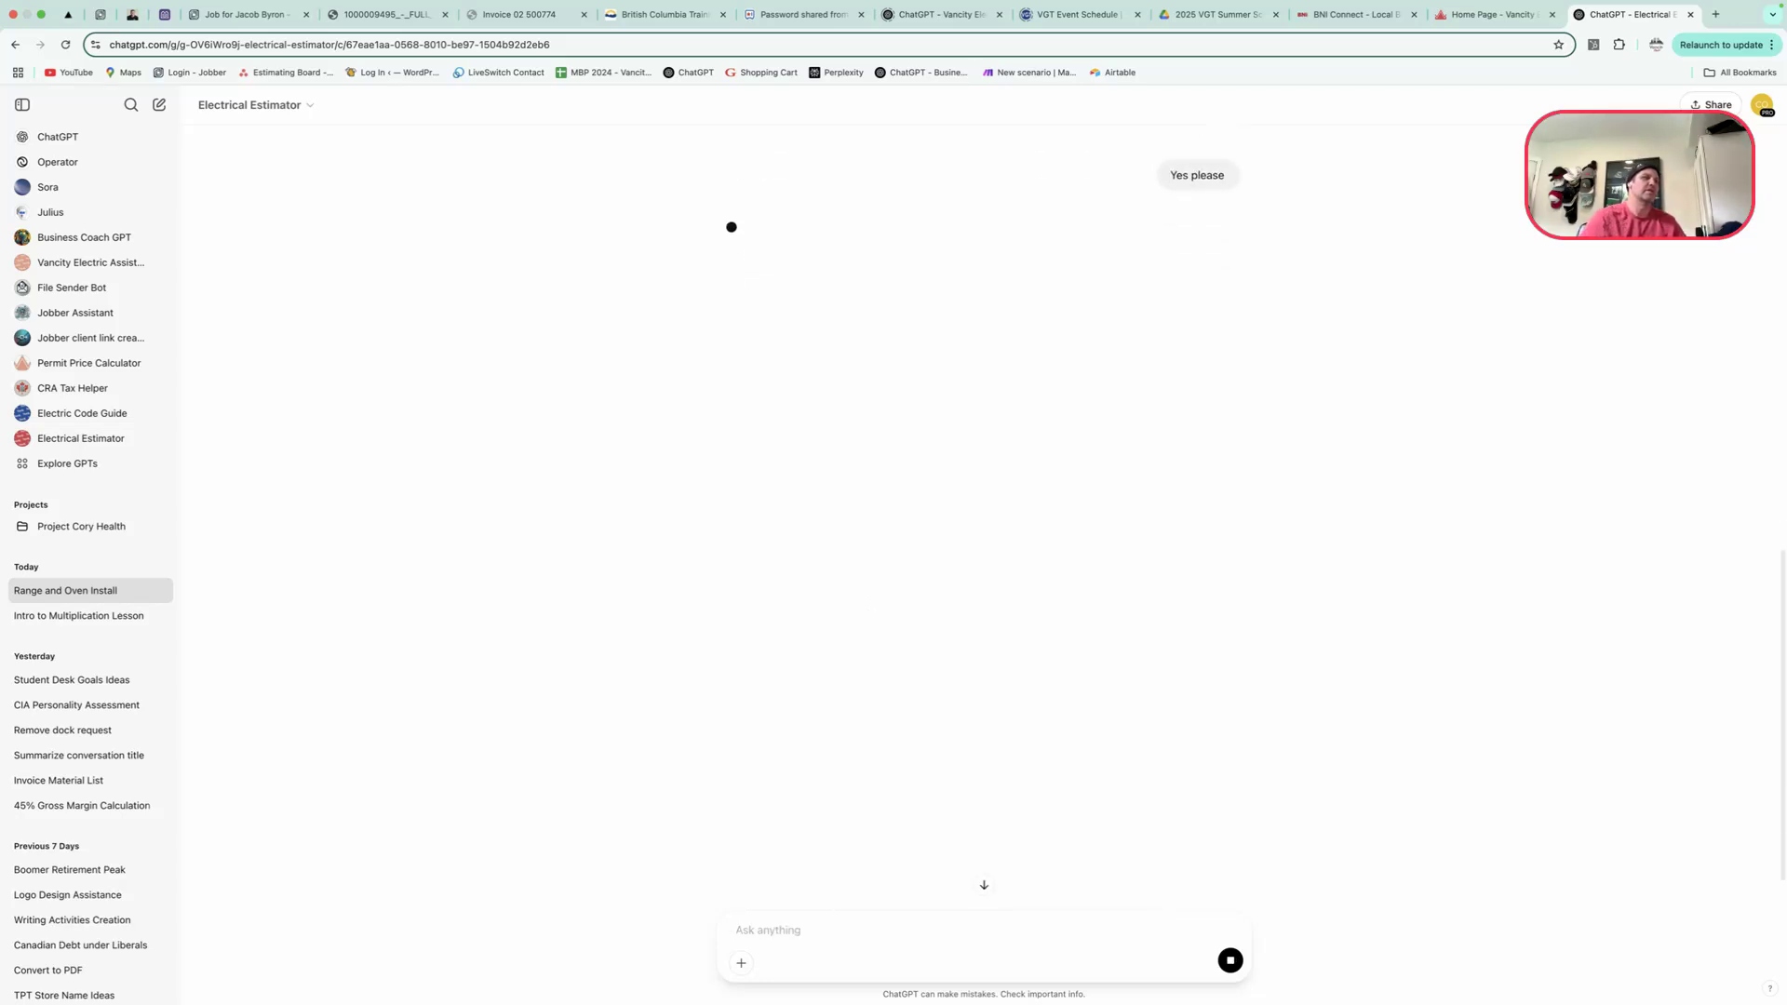
Read the Material Protocol questions and start the reply with "New oven is 30 amps and I only need about 6' of wire."
{"action": "scroll", "coordinate": [943, 436], "scroll_direction": "up", "scroll_amount": 4}
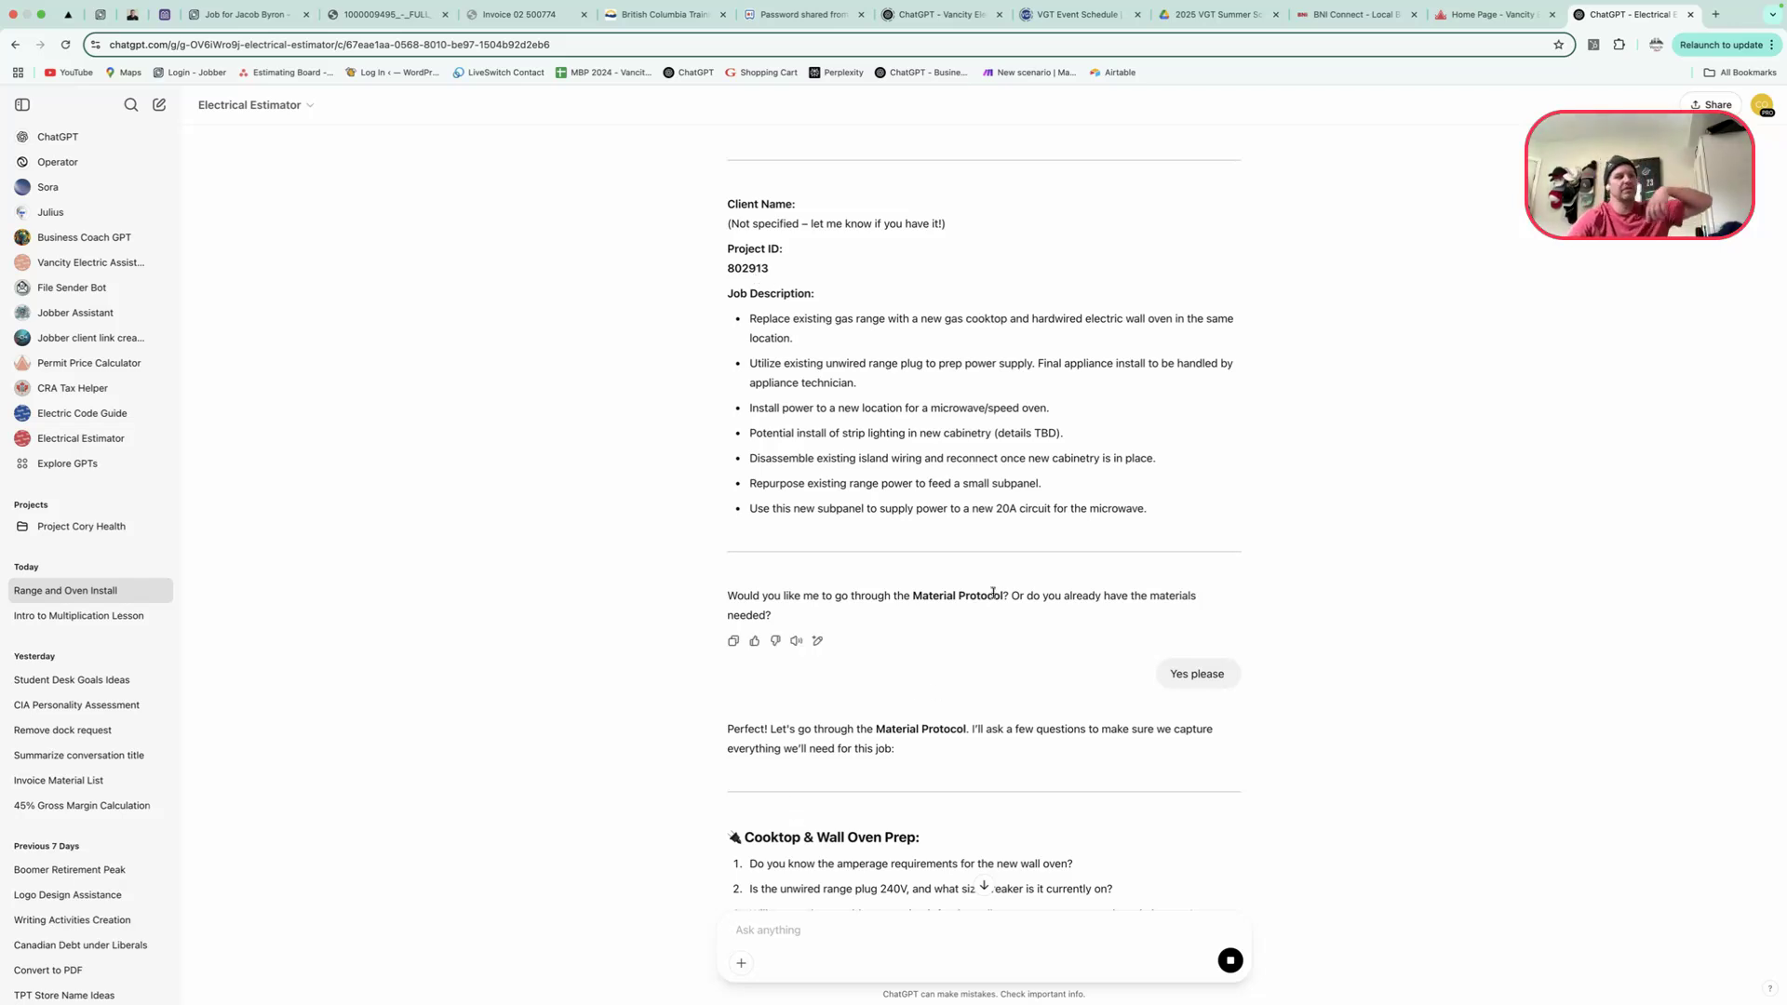
{"action": "scroll", "coordinate": [894, 694], "scroll_direction": "down", "scroll_amount": 7}
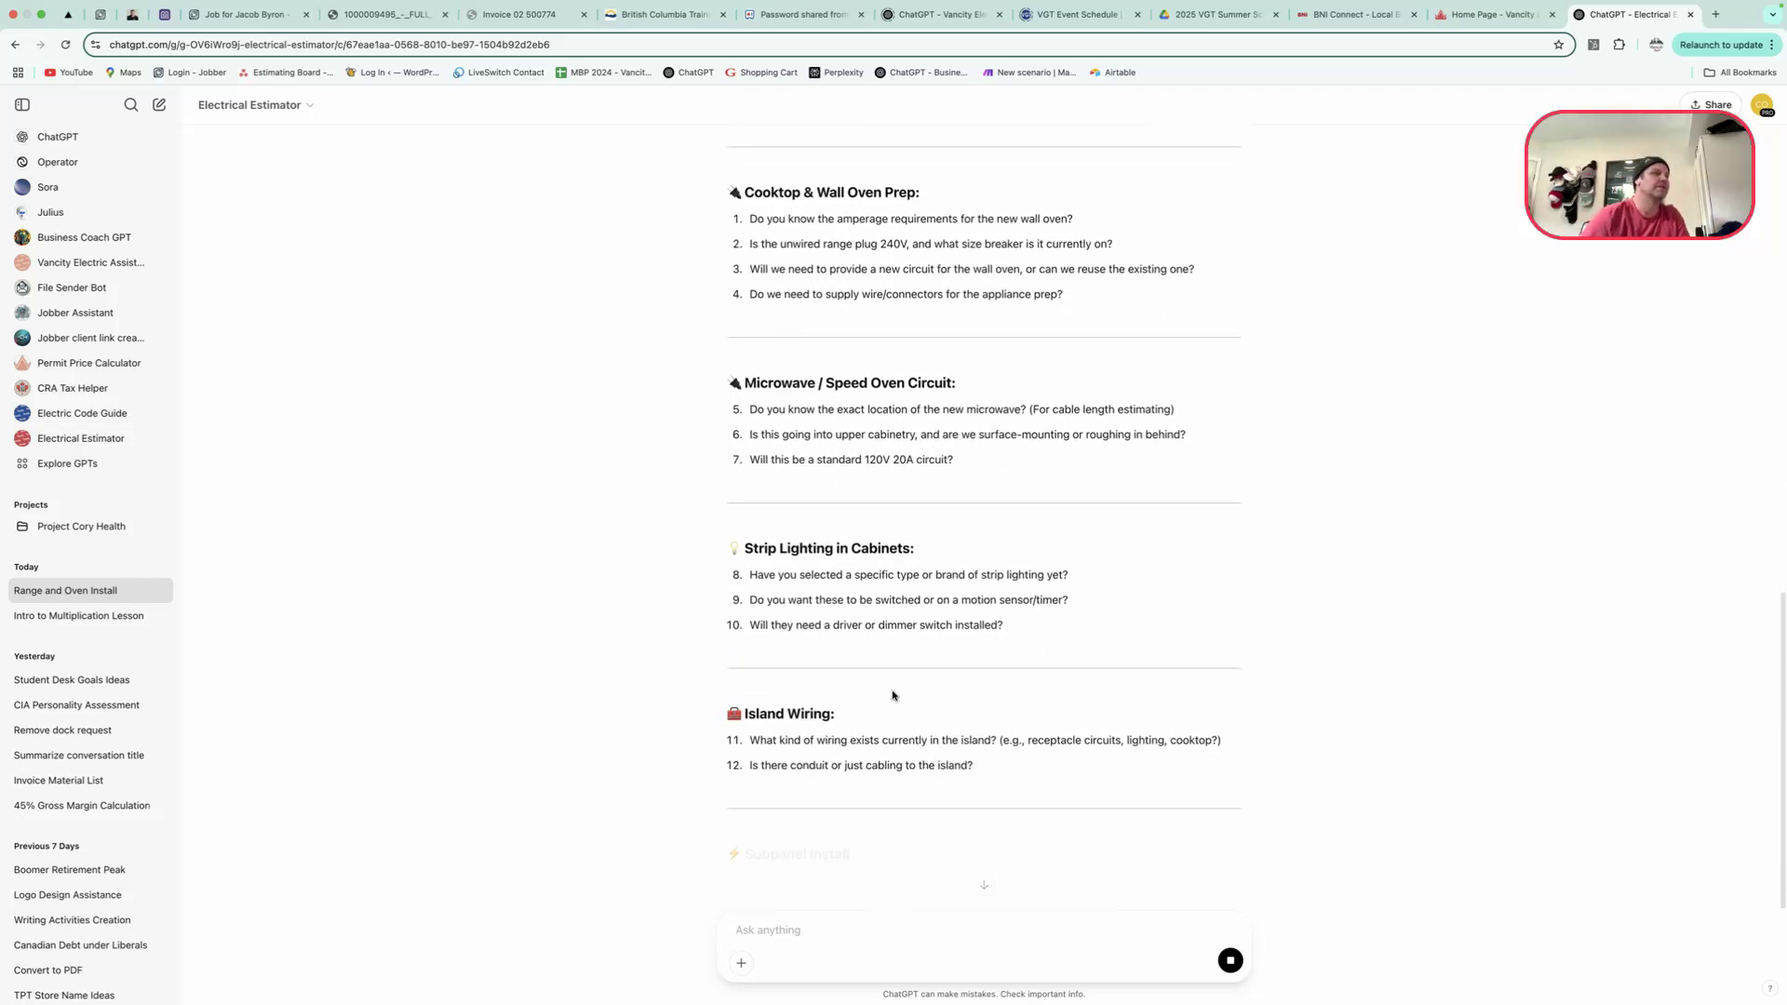
{"action": "scroll", "coordinate": [894, 695], "scroll_direction": "up", "scroll_amount": 2}
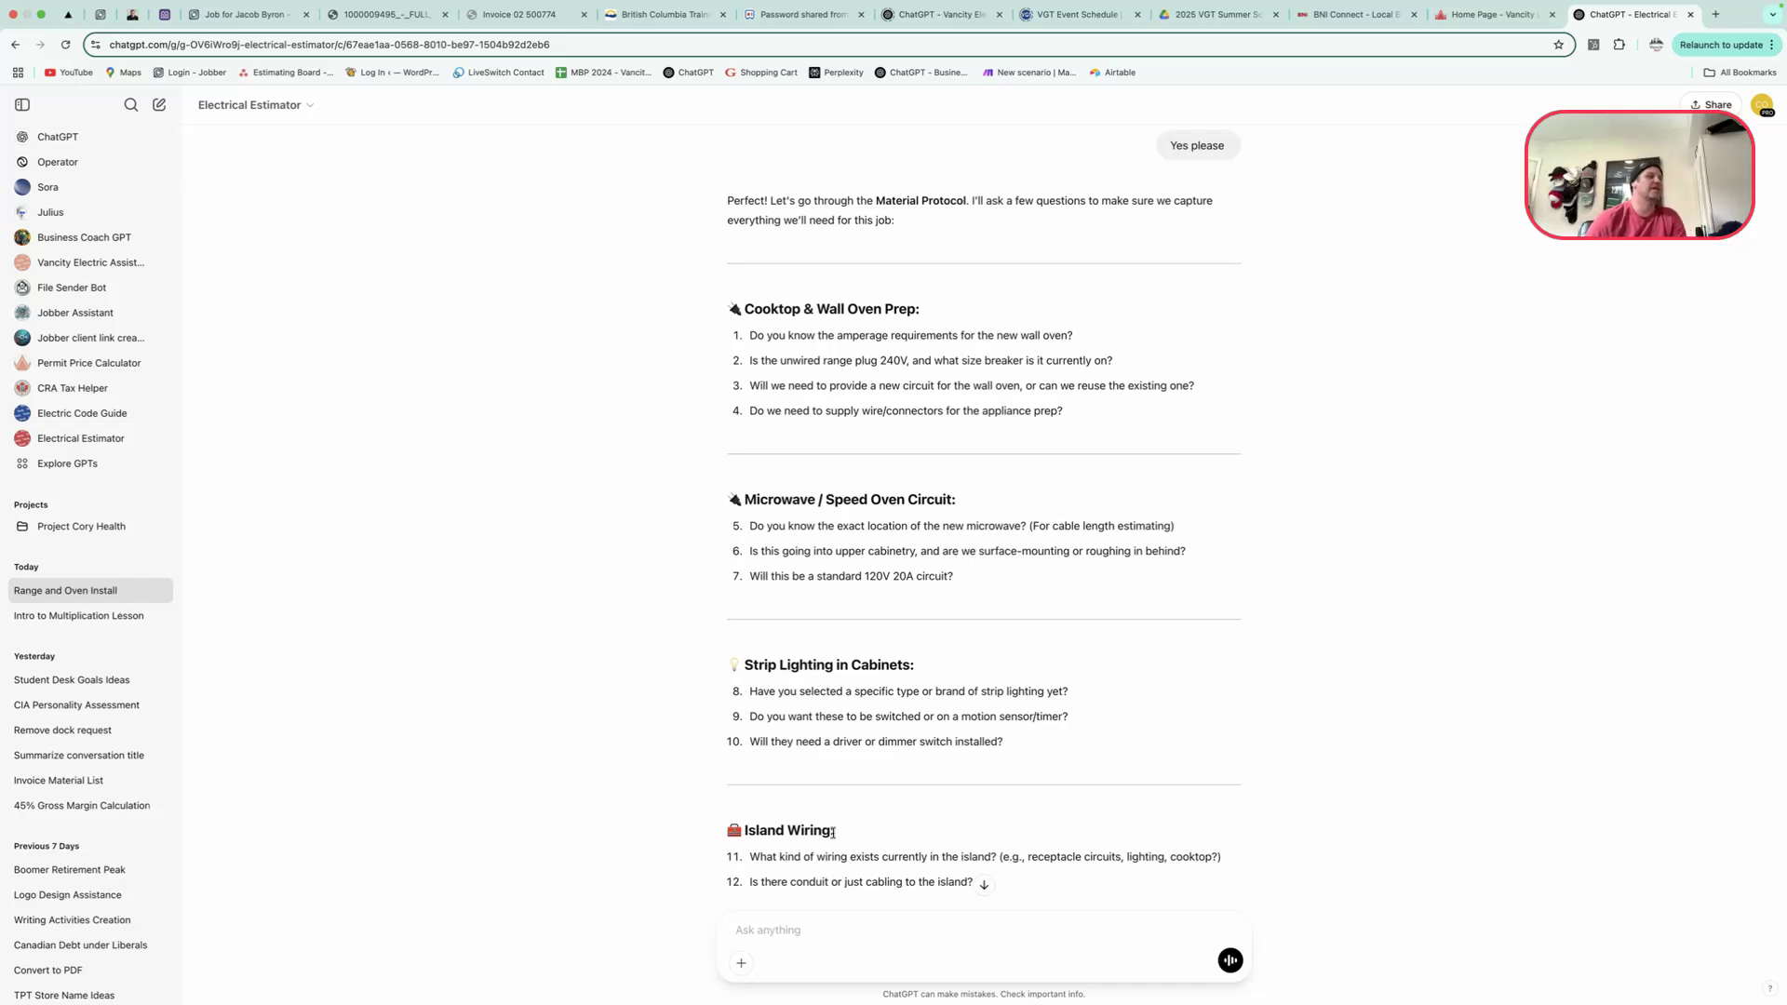
{"action": "type", "text": "New ove"}
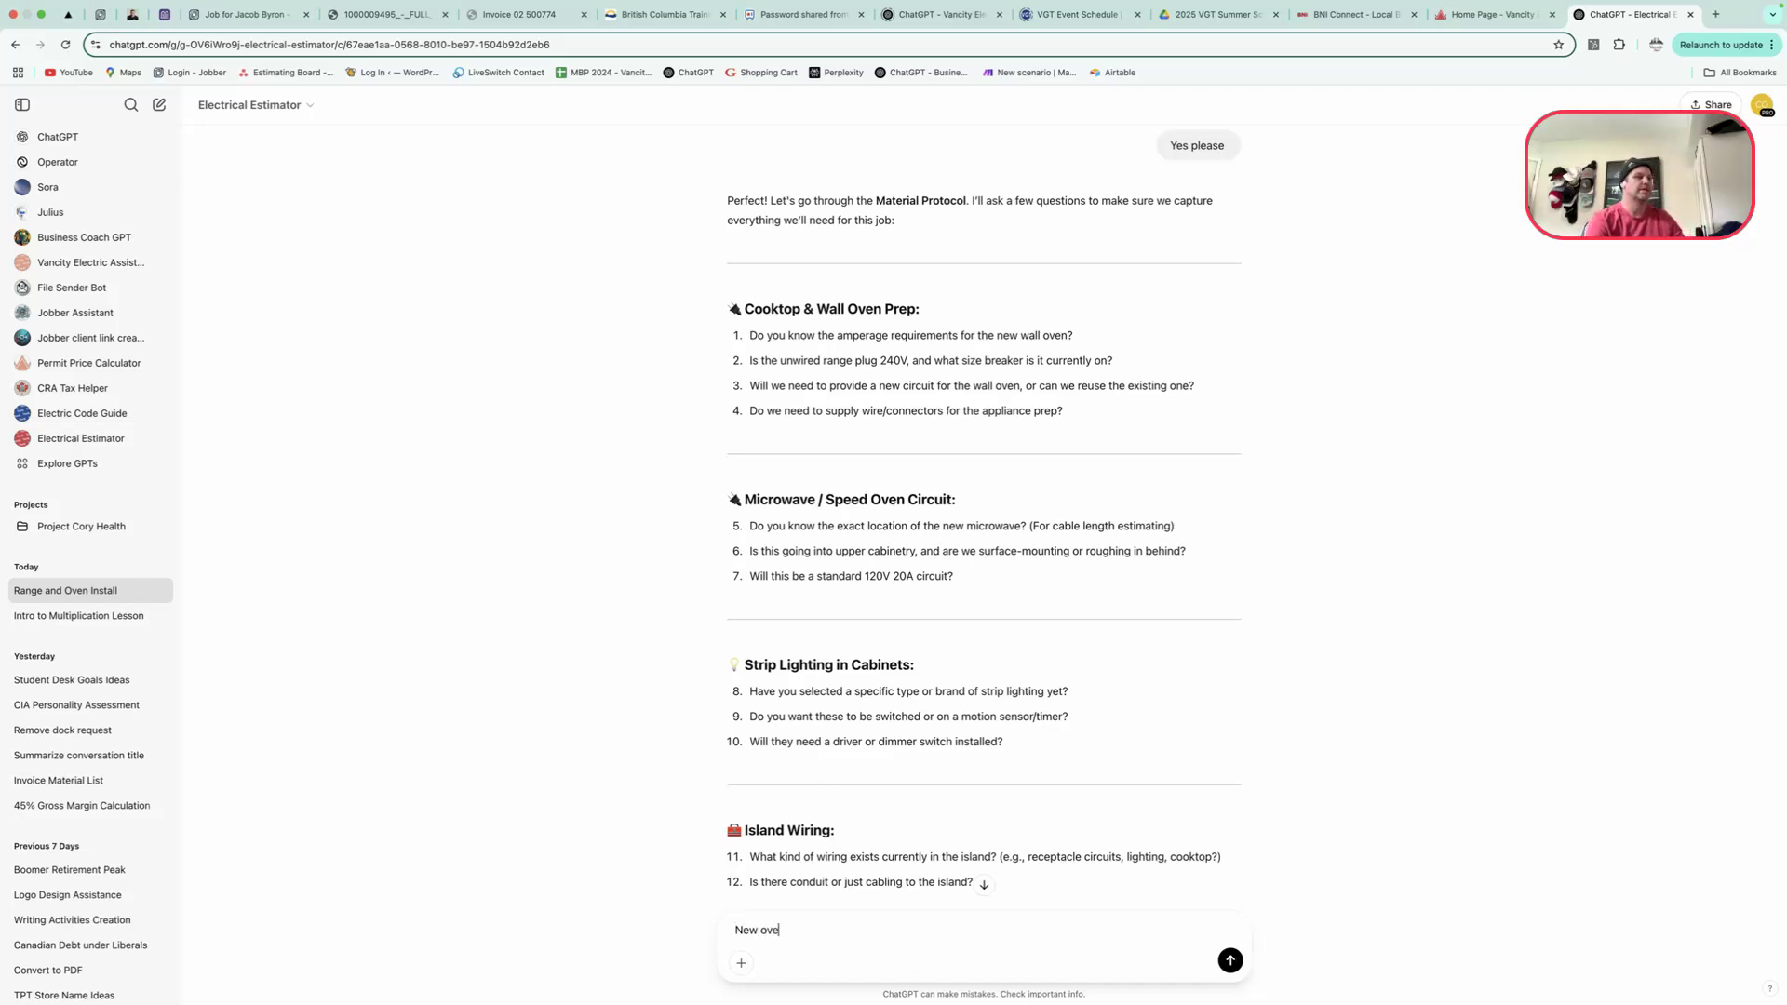
{"action": "type", "text": "n is 30 amps and i"}
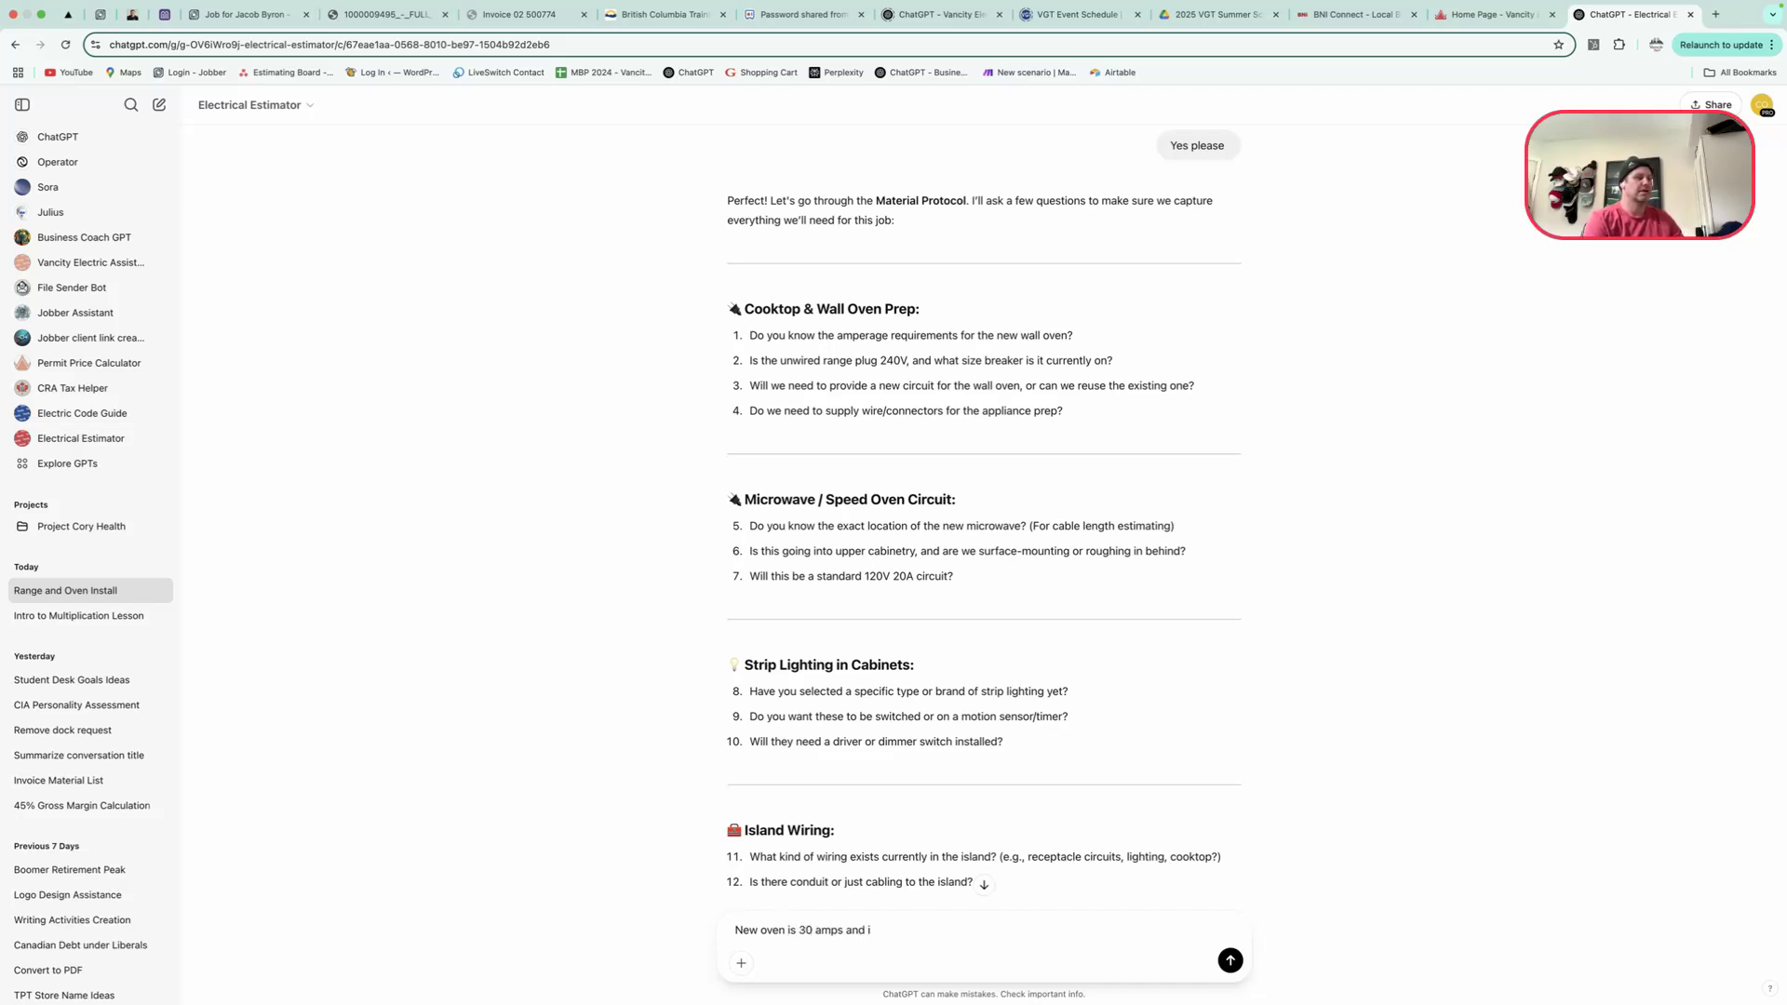
{"action": "type", "text": "t only need "}
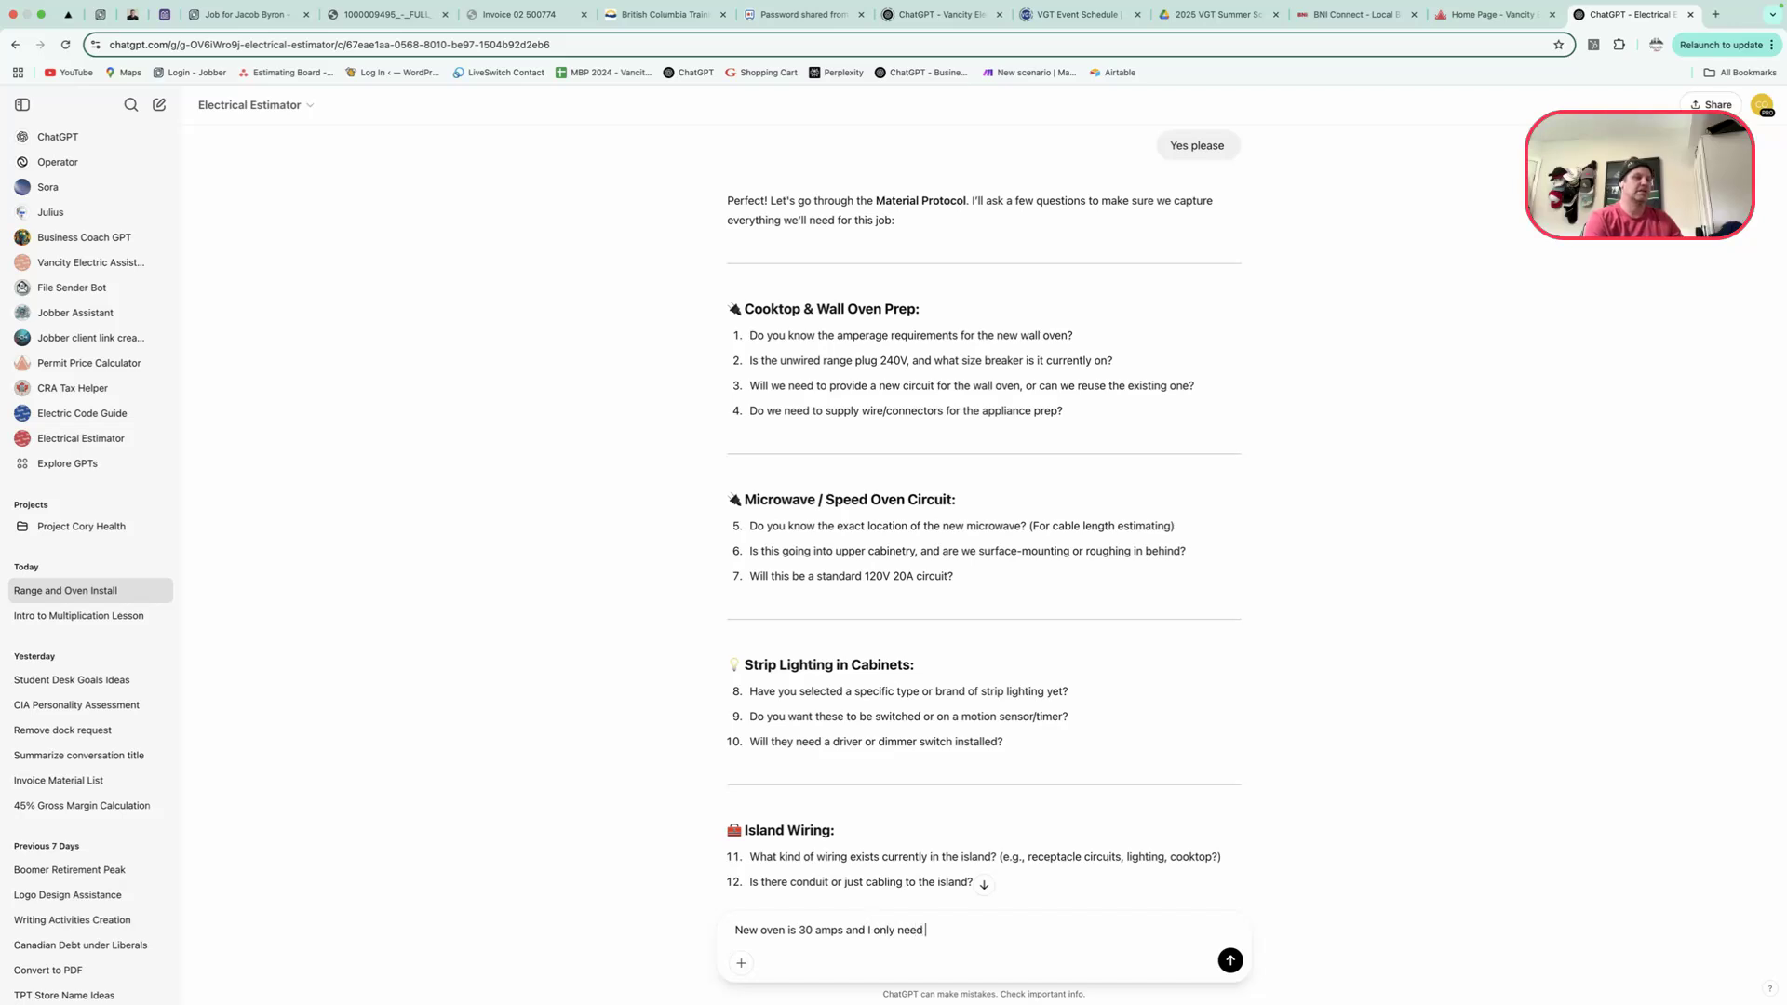
{"action": "type", "text": "about 6' of wire."}
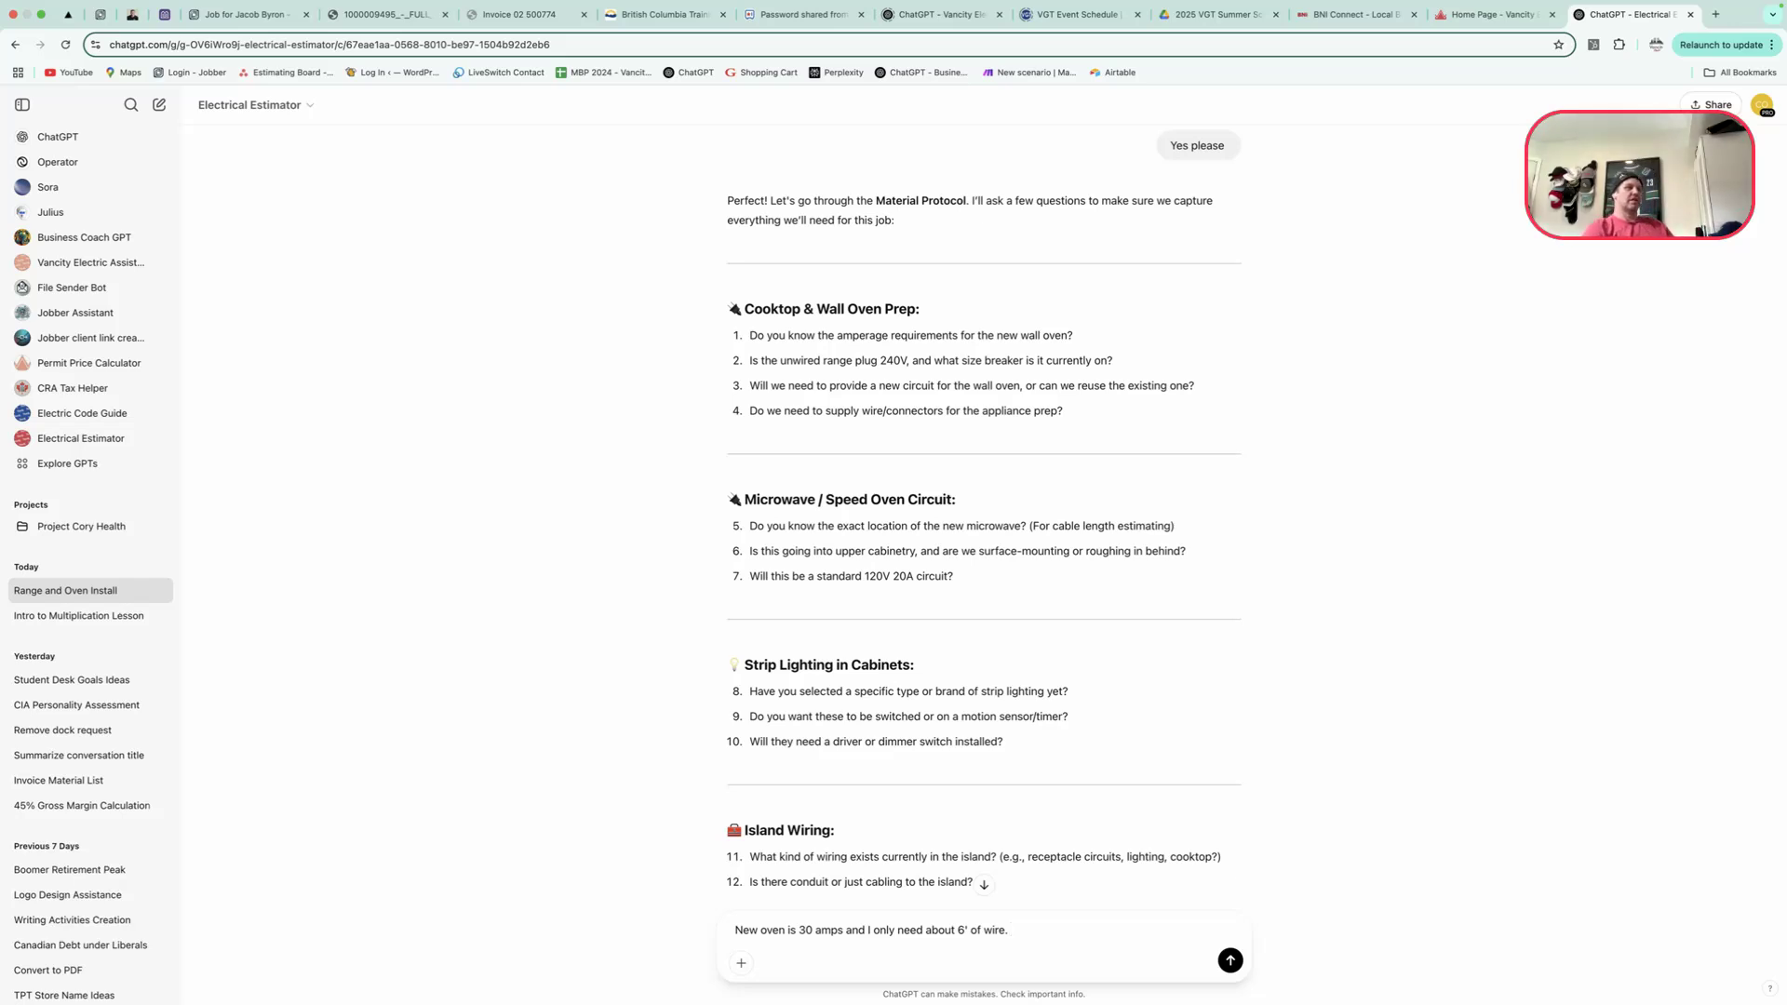
Add to the reply "Yes and on a 40 amp breaker. Re-use the existing wire that is there. Just needs to be hardwired."
{"action": "type", "text": "Yes and on a"}
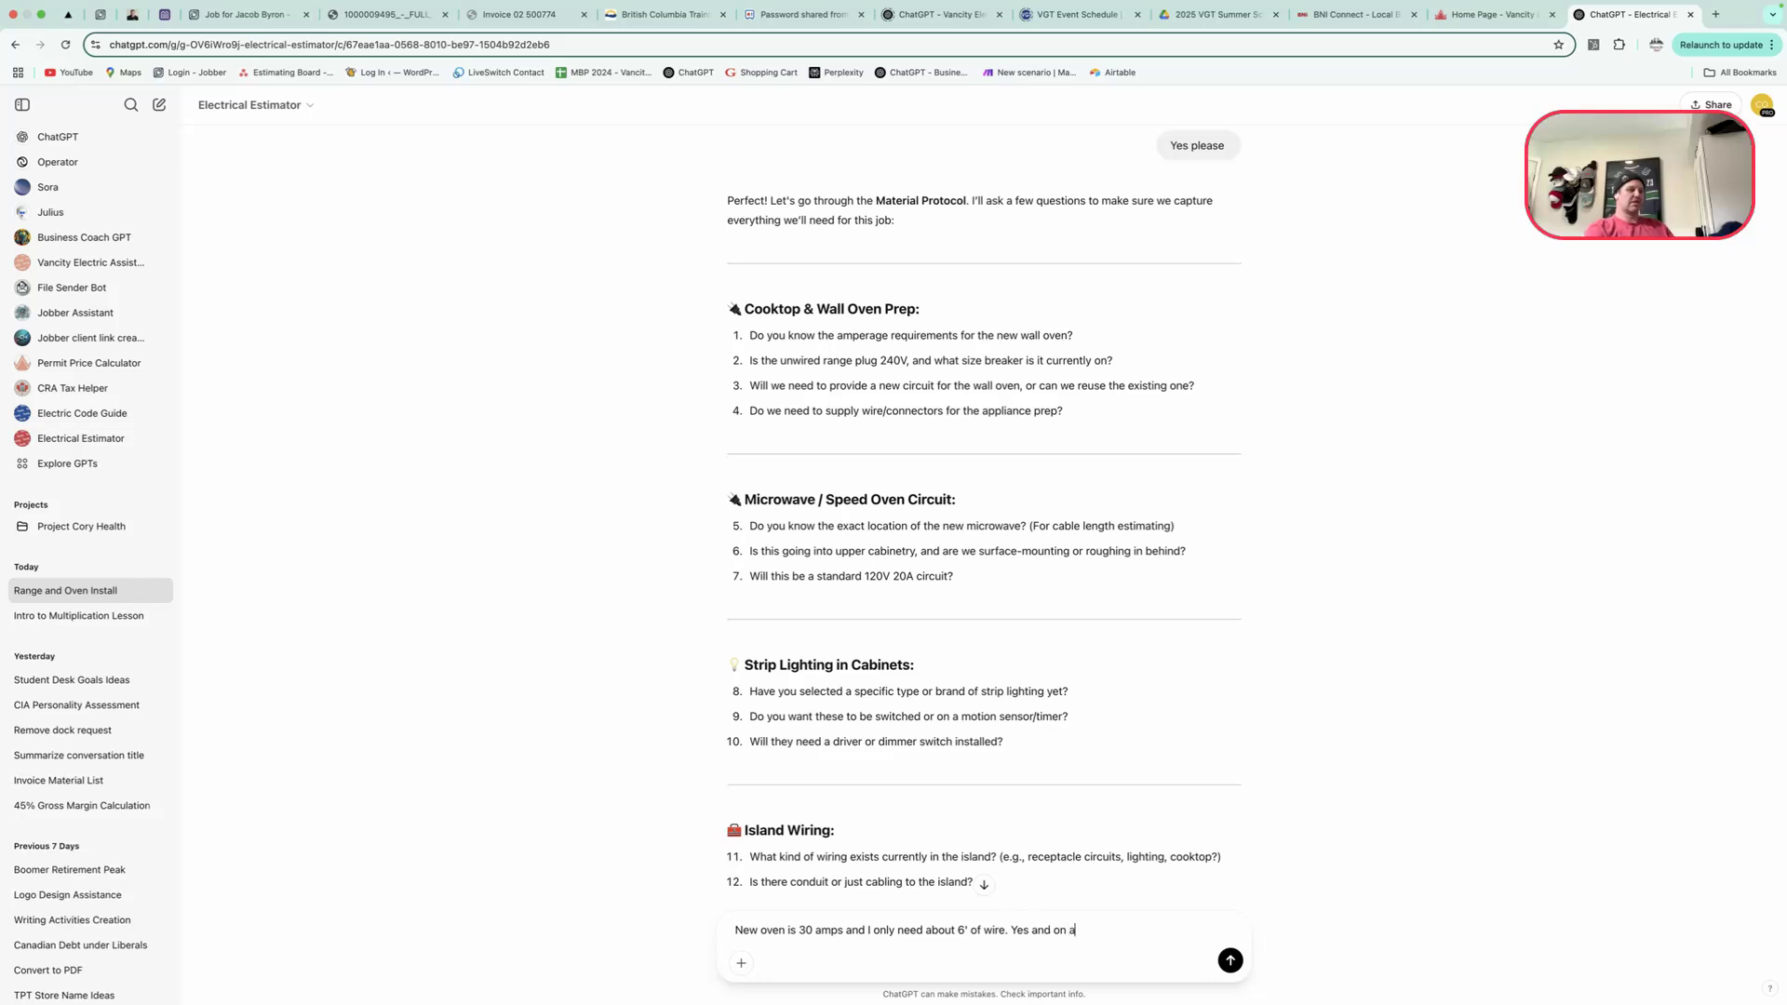
{"action": "type", "text": " 40 amp breaker . Re-use the ex"}
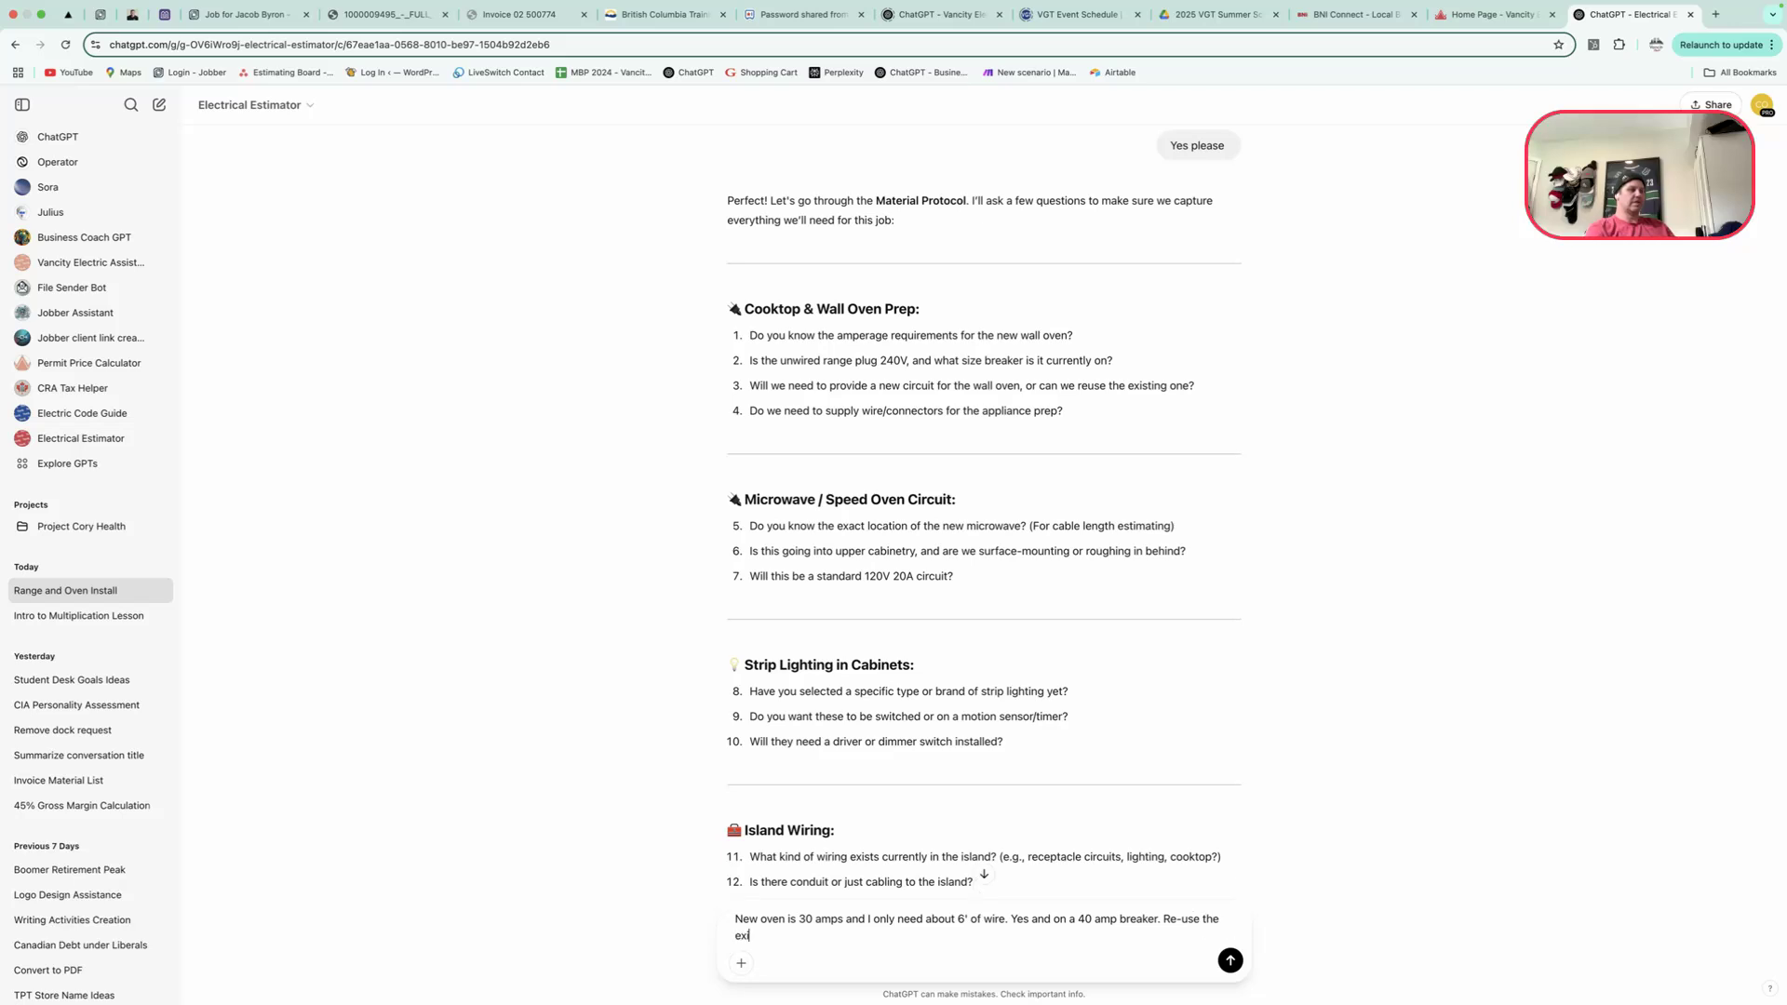
{"action": "type", "text": "isting wire that is there. Just needs to be "}
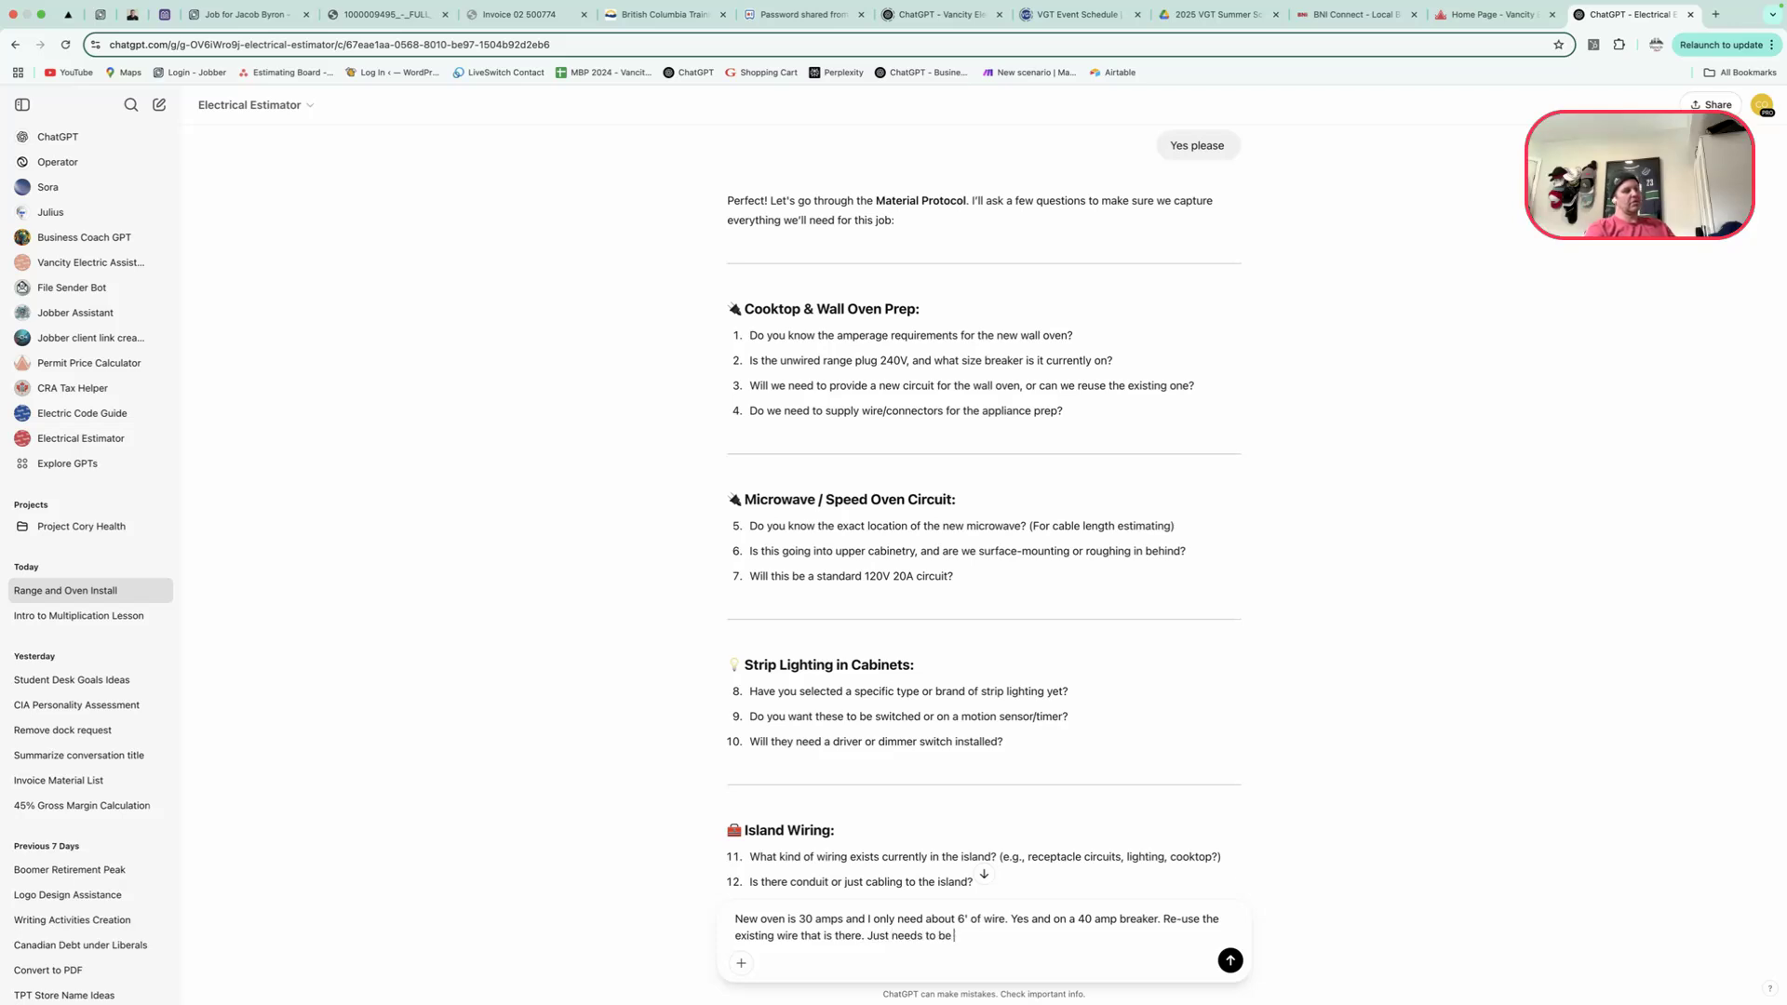
{"action": "type", "text": "hardwired."}
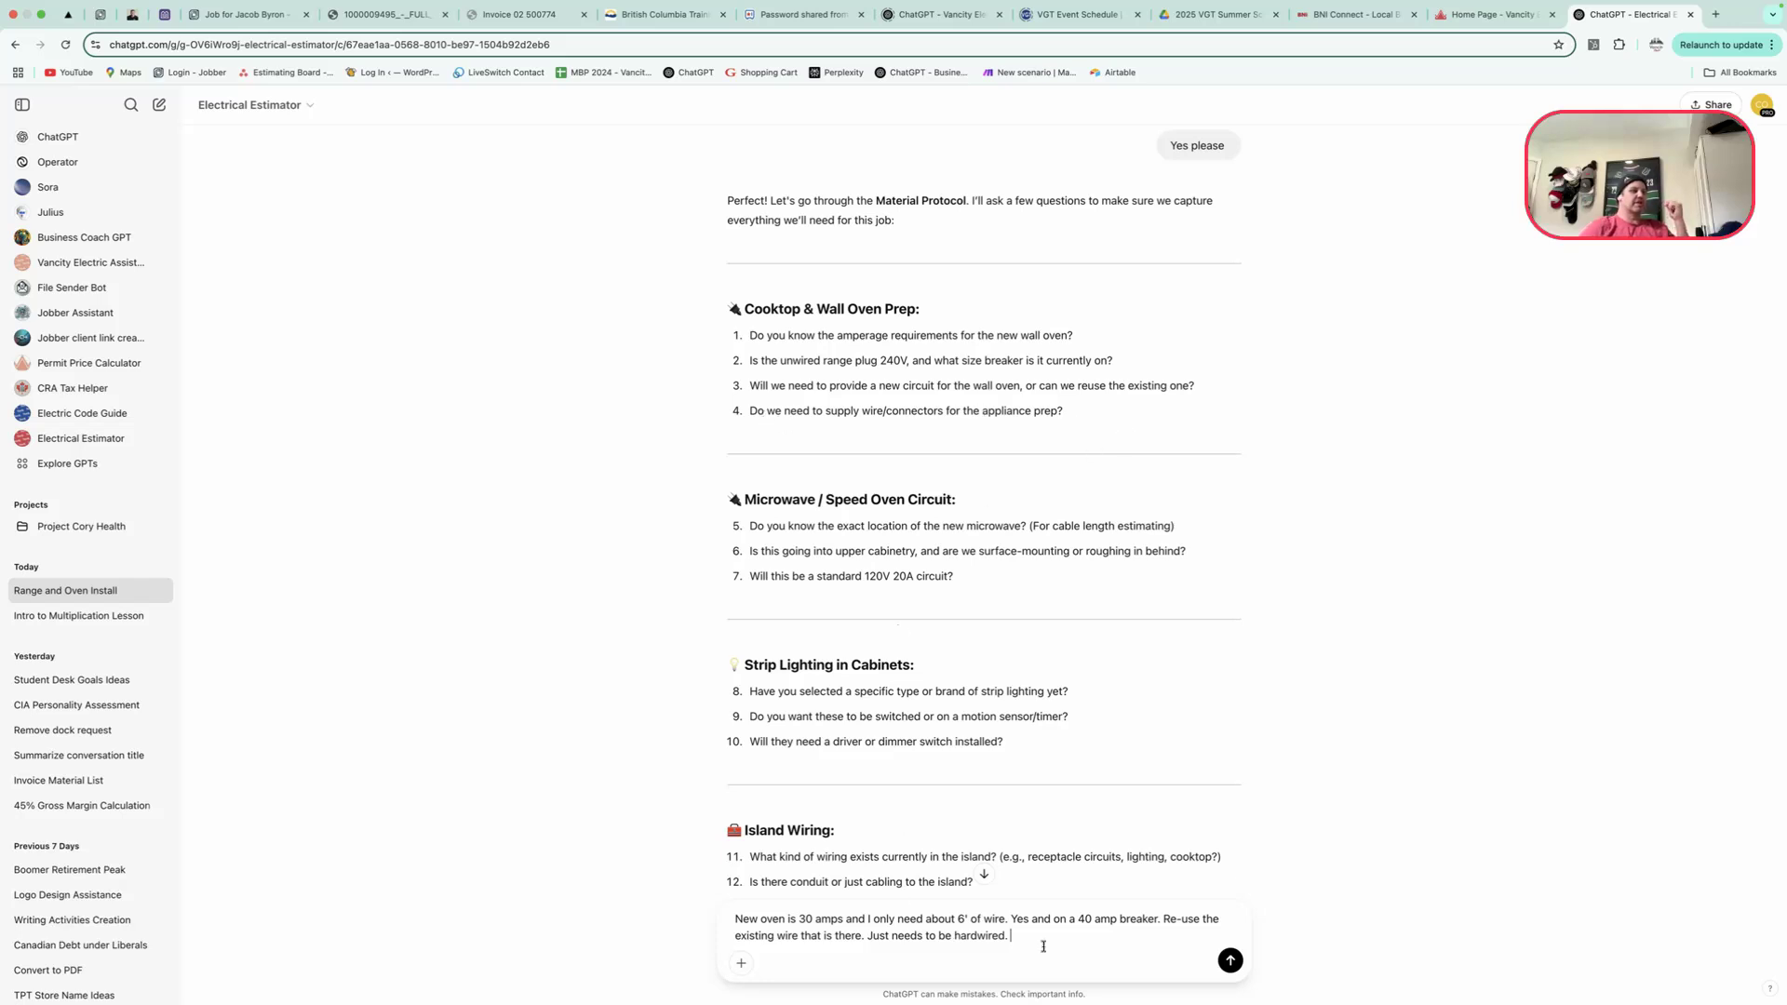
Answer the appliance prep supply question by adding "Yes wire connectors, larger marrets." to the reply
{"action": "type", "text": "Yes wire connector"}
{"action": "type", "text": "s "}
{"action": "type", "text": "lar"}
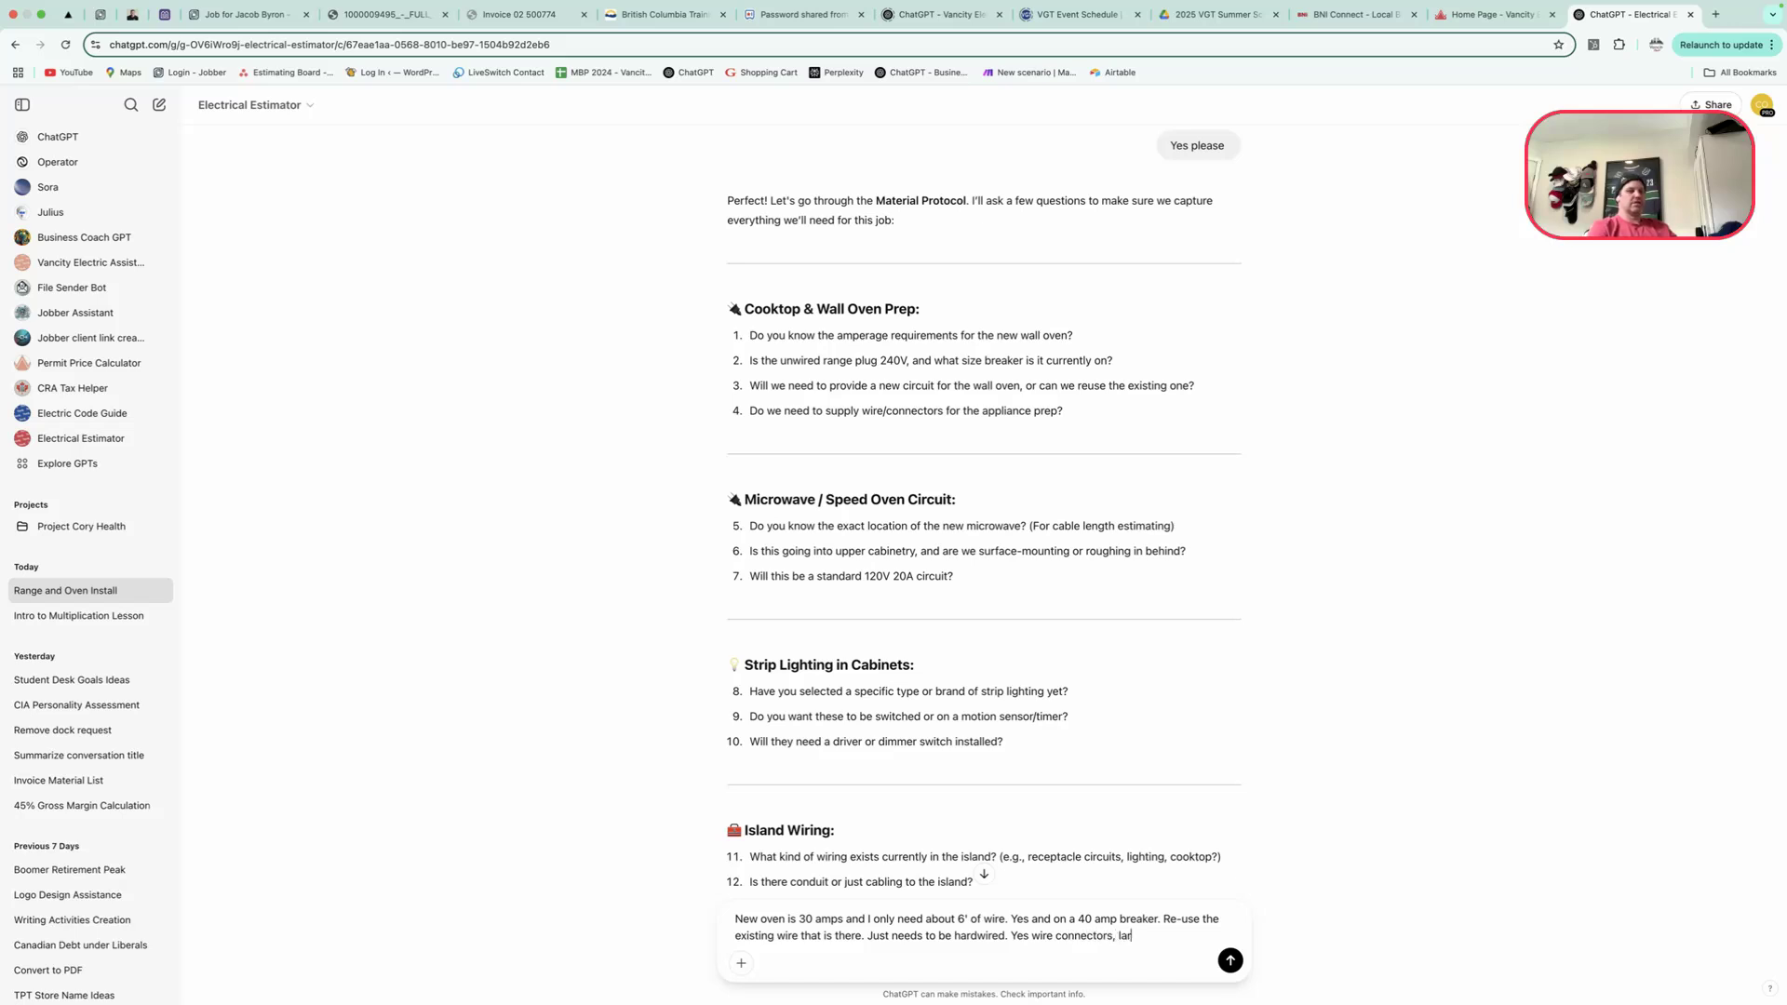
{"action": "type", "text": "gd"}
{"action": "type", "text": "ger marrets."}
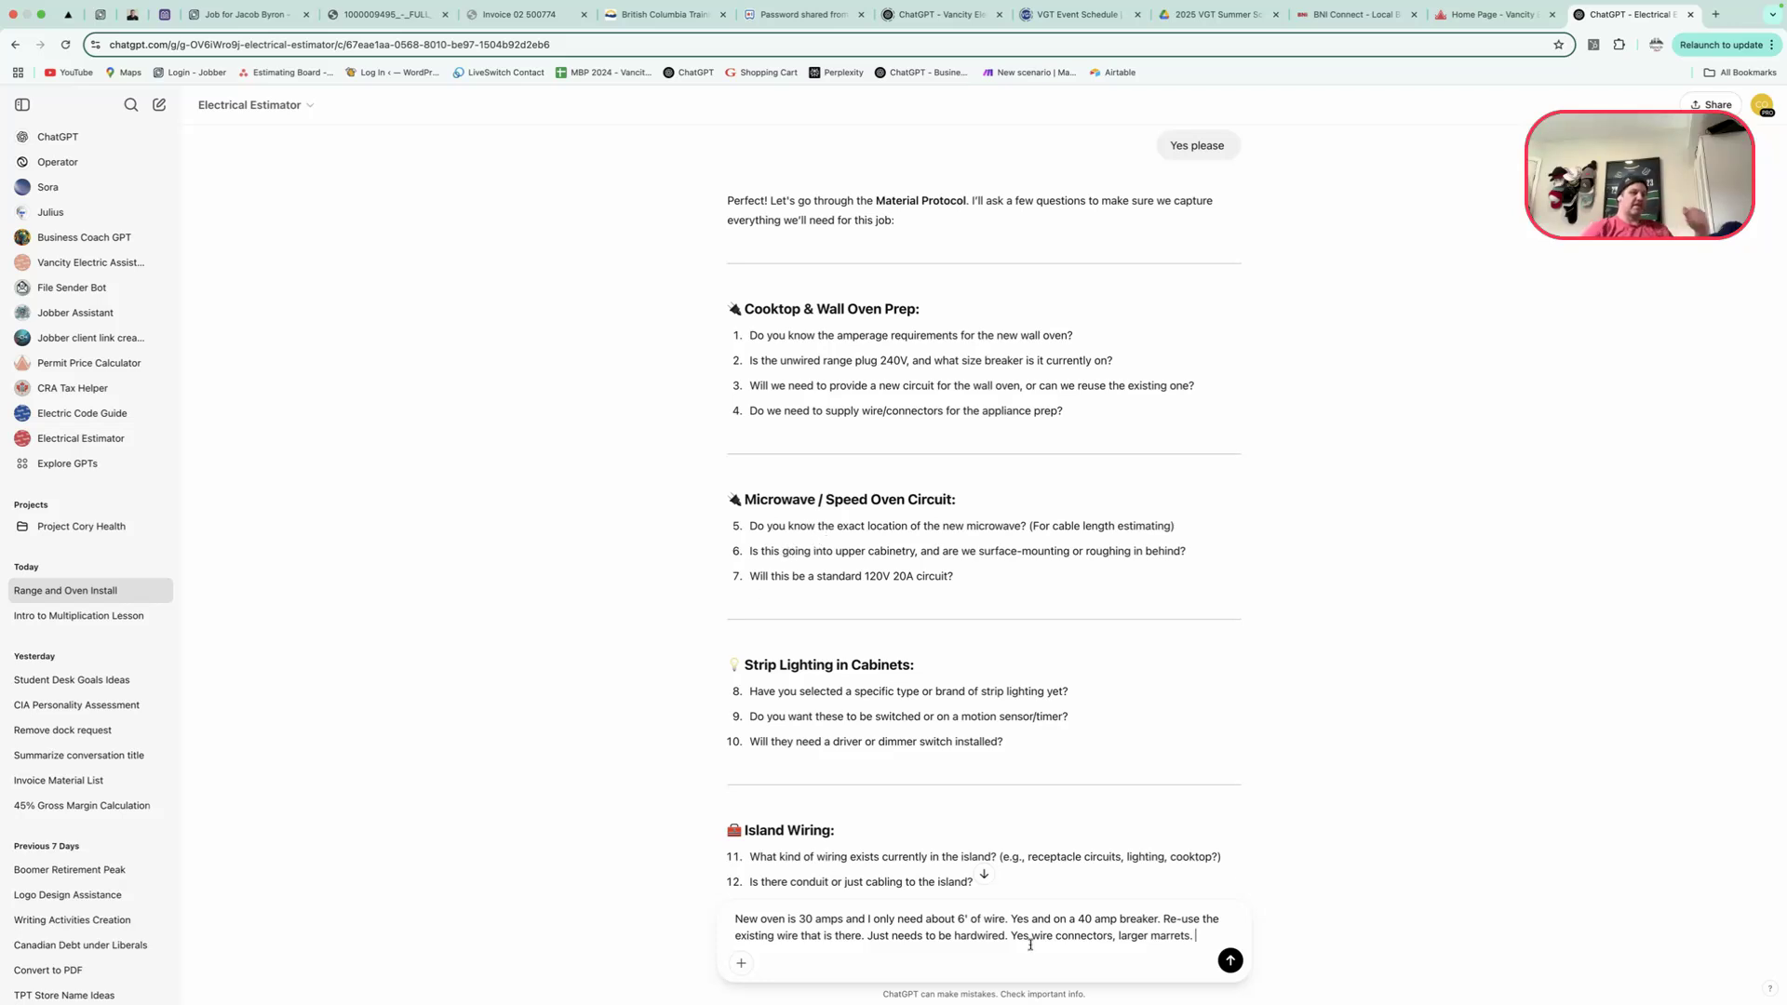
Answer the microwave circuit questions by adding "Micro will be about 20' away. Upper cabinetry. Yes standard 20 amp outlet."
{"action": "type", "text": "Micro"}
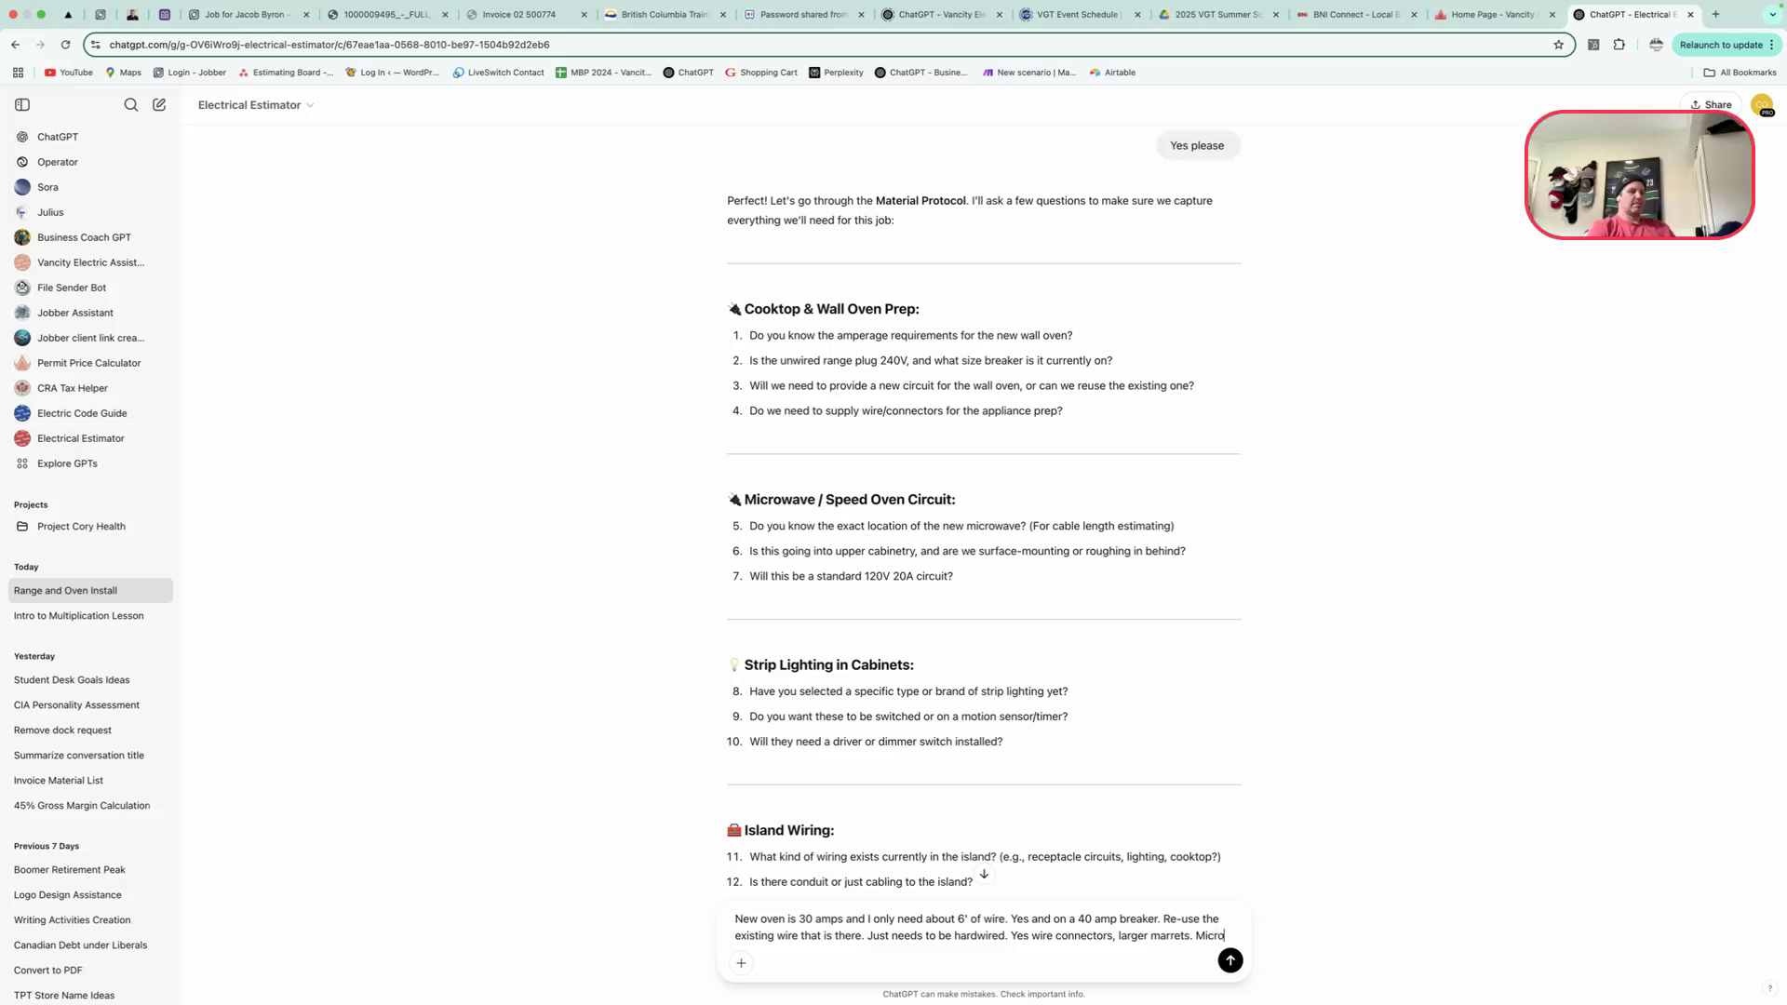
{"action": "type", "text": " will "}
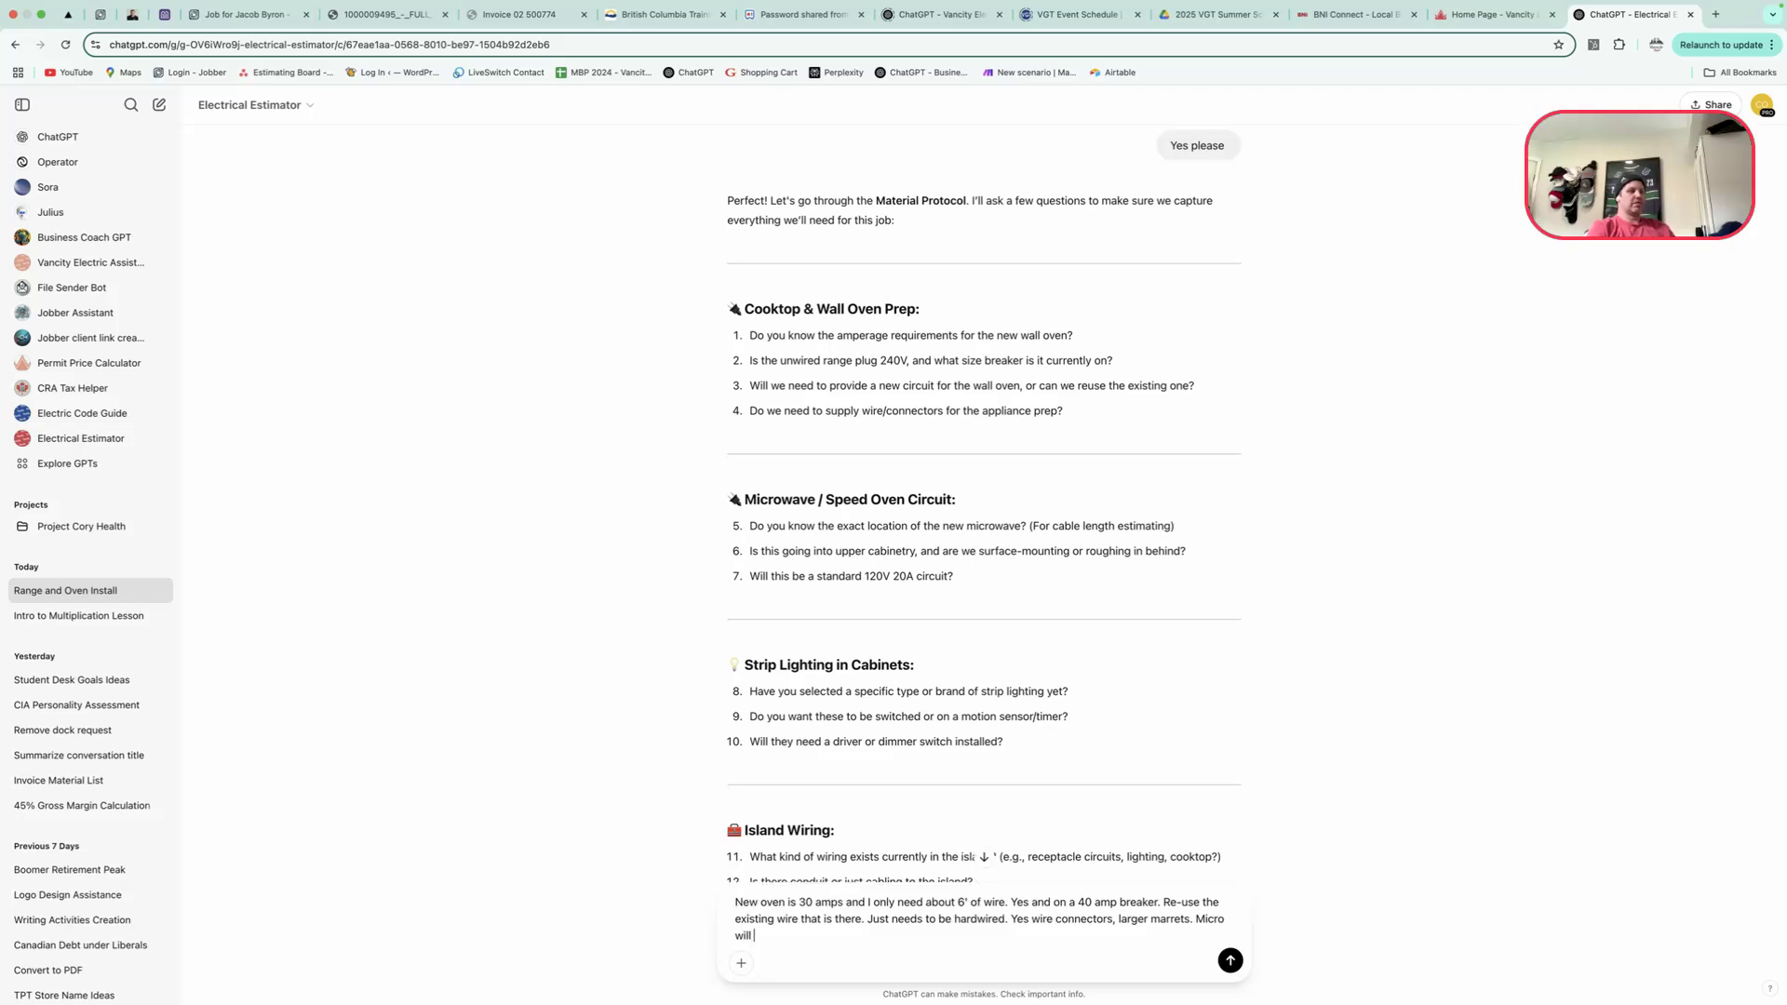
{"action": "type", "text": "be about 20' away."}
{"action": "type", "text": "Upper cabinetry. "}
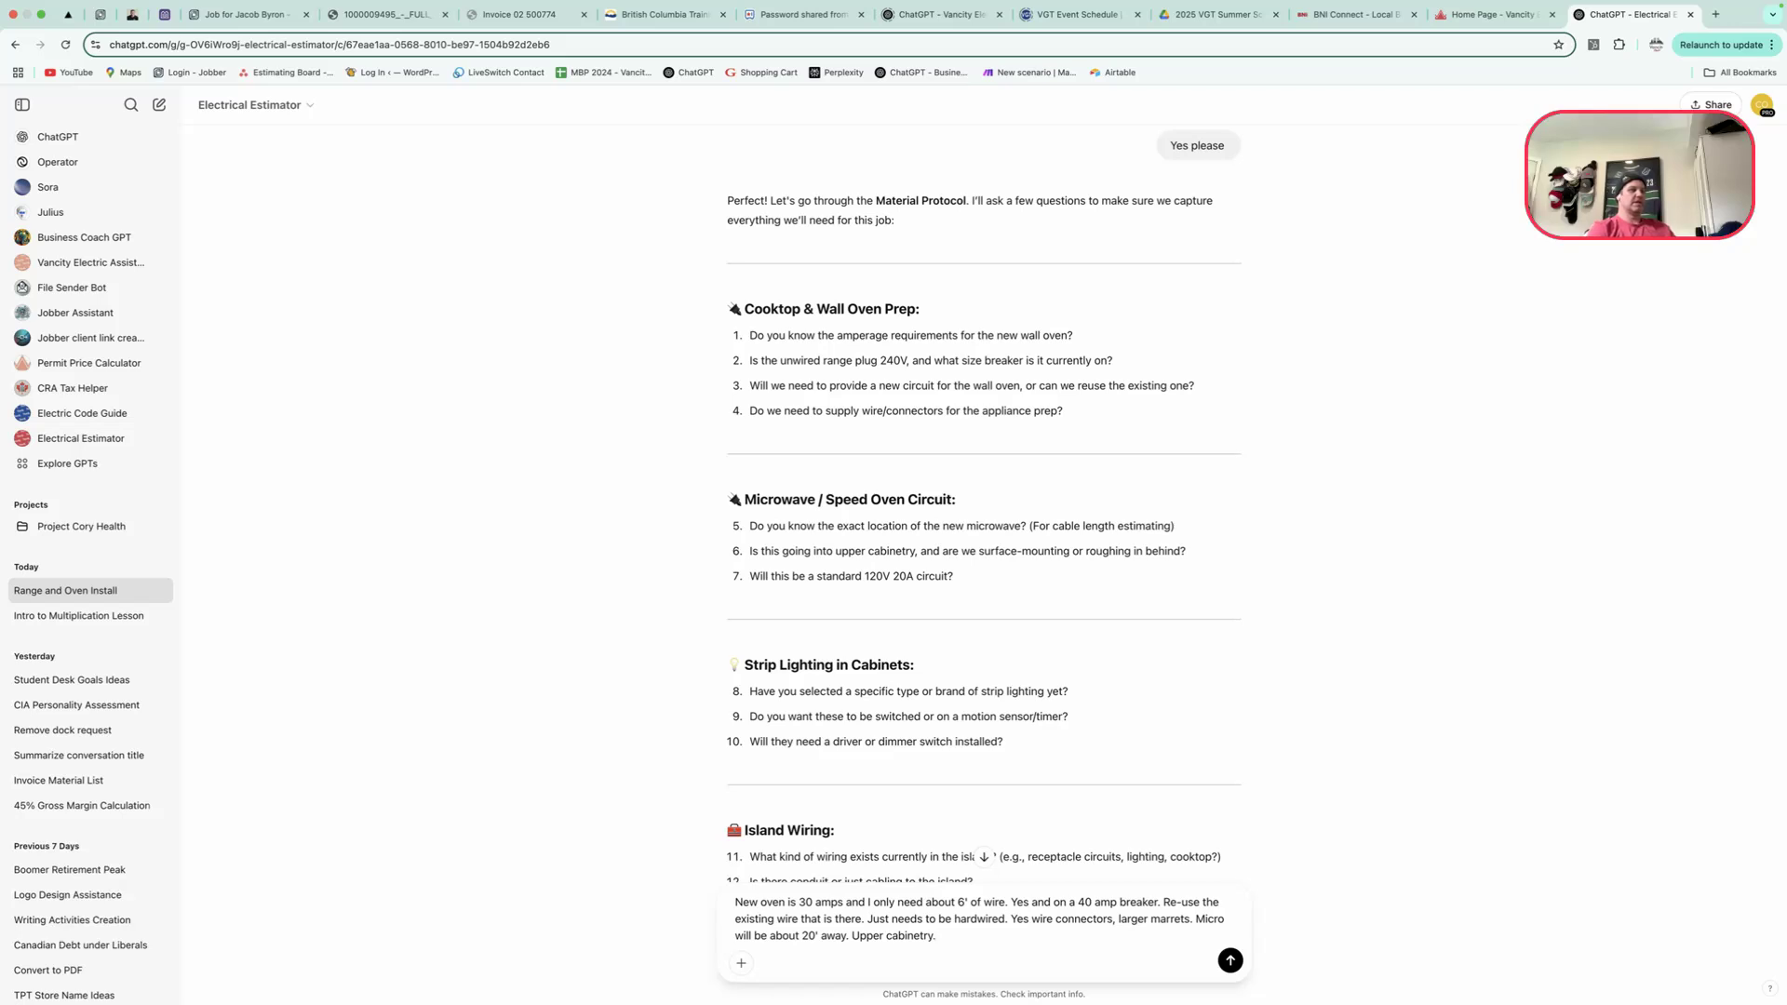
{"action": "type", "text": "Yes standard 20 amp outlet."}
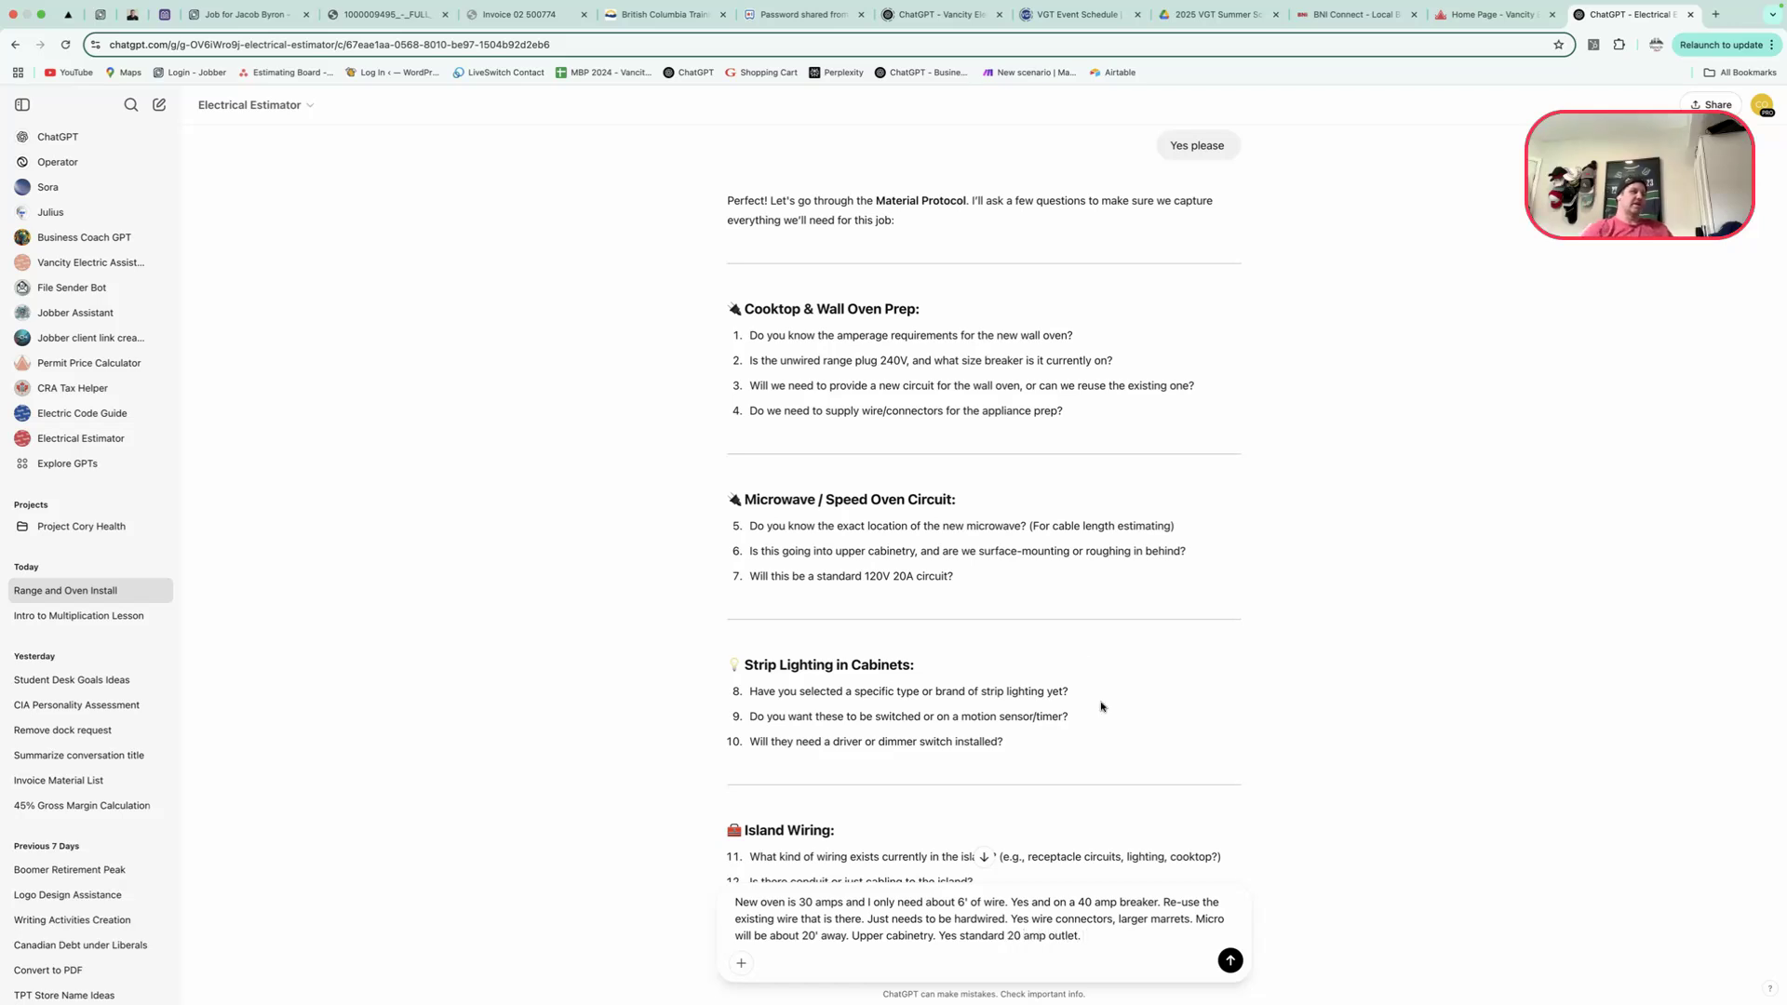
Answer the strip lighting questions with "Remove strip lighting form quote. I've quoted it separately.", correcting the spelling of "separately"
{"action": "scroll", "coordinate": [939, 721], "scroll_direction": "down", "scroll_amount": 3}
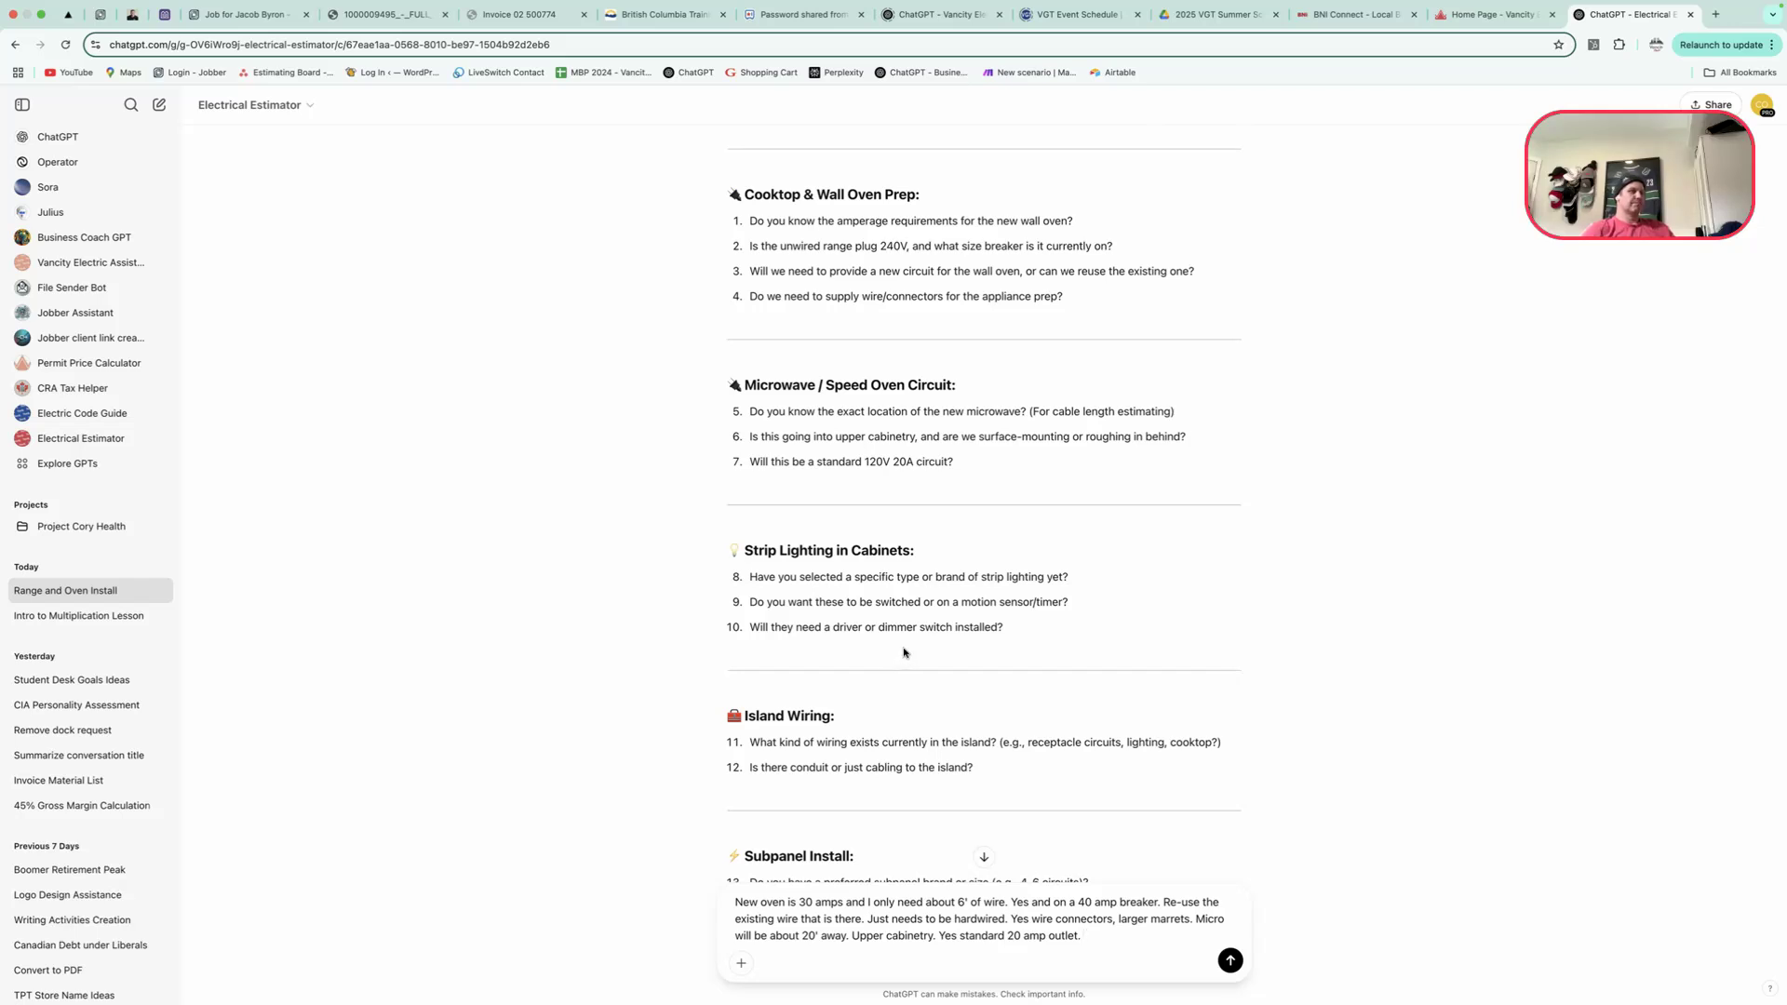
{"action": "type", "text": "Remove strip lighting form "}
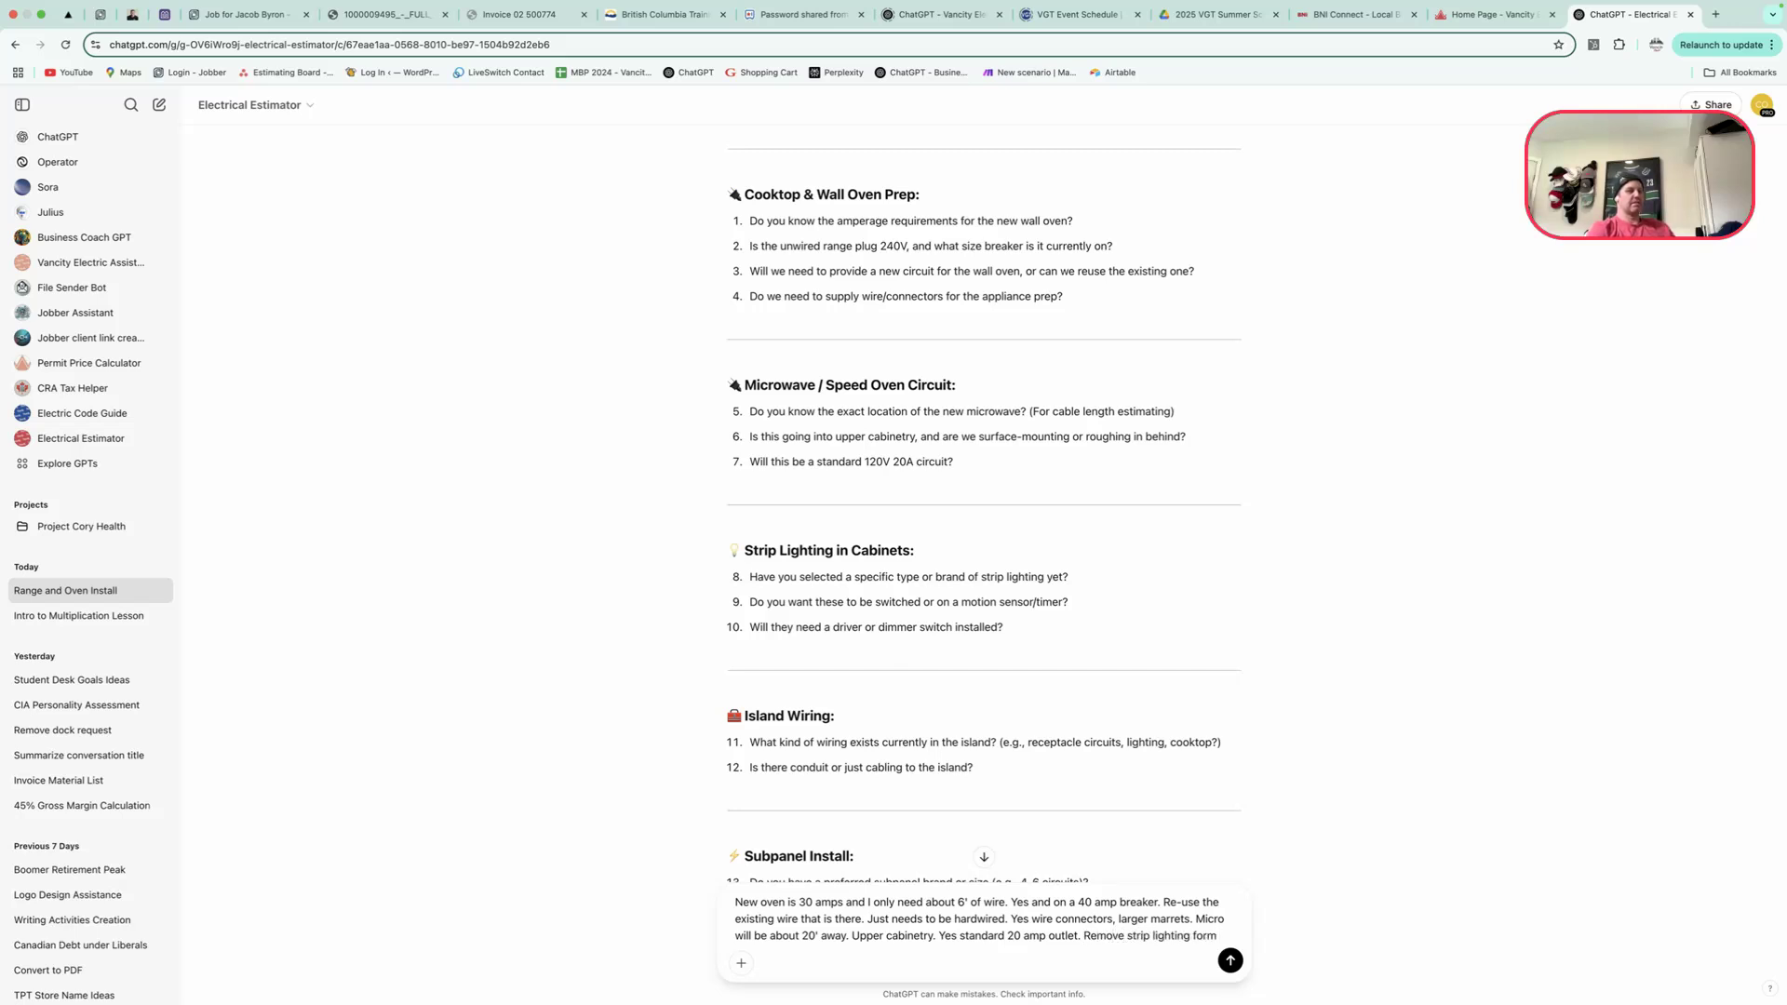
{"action": "type", "text": "quote."}
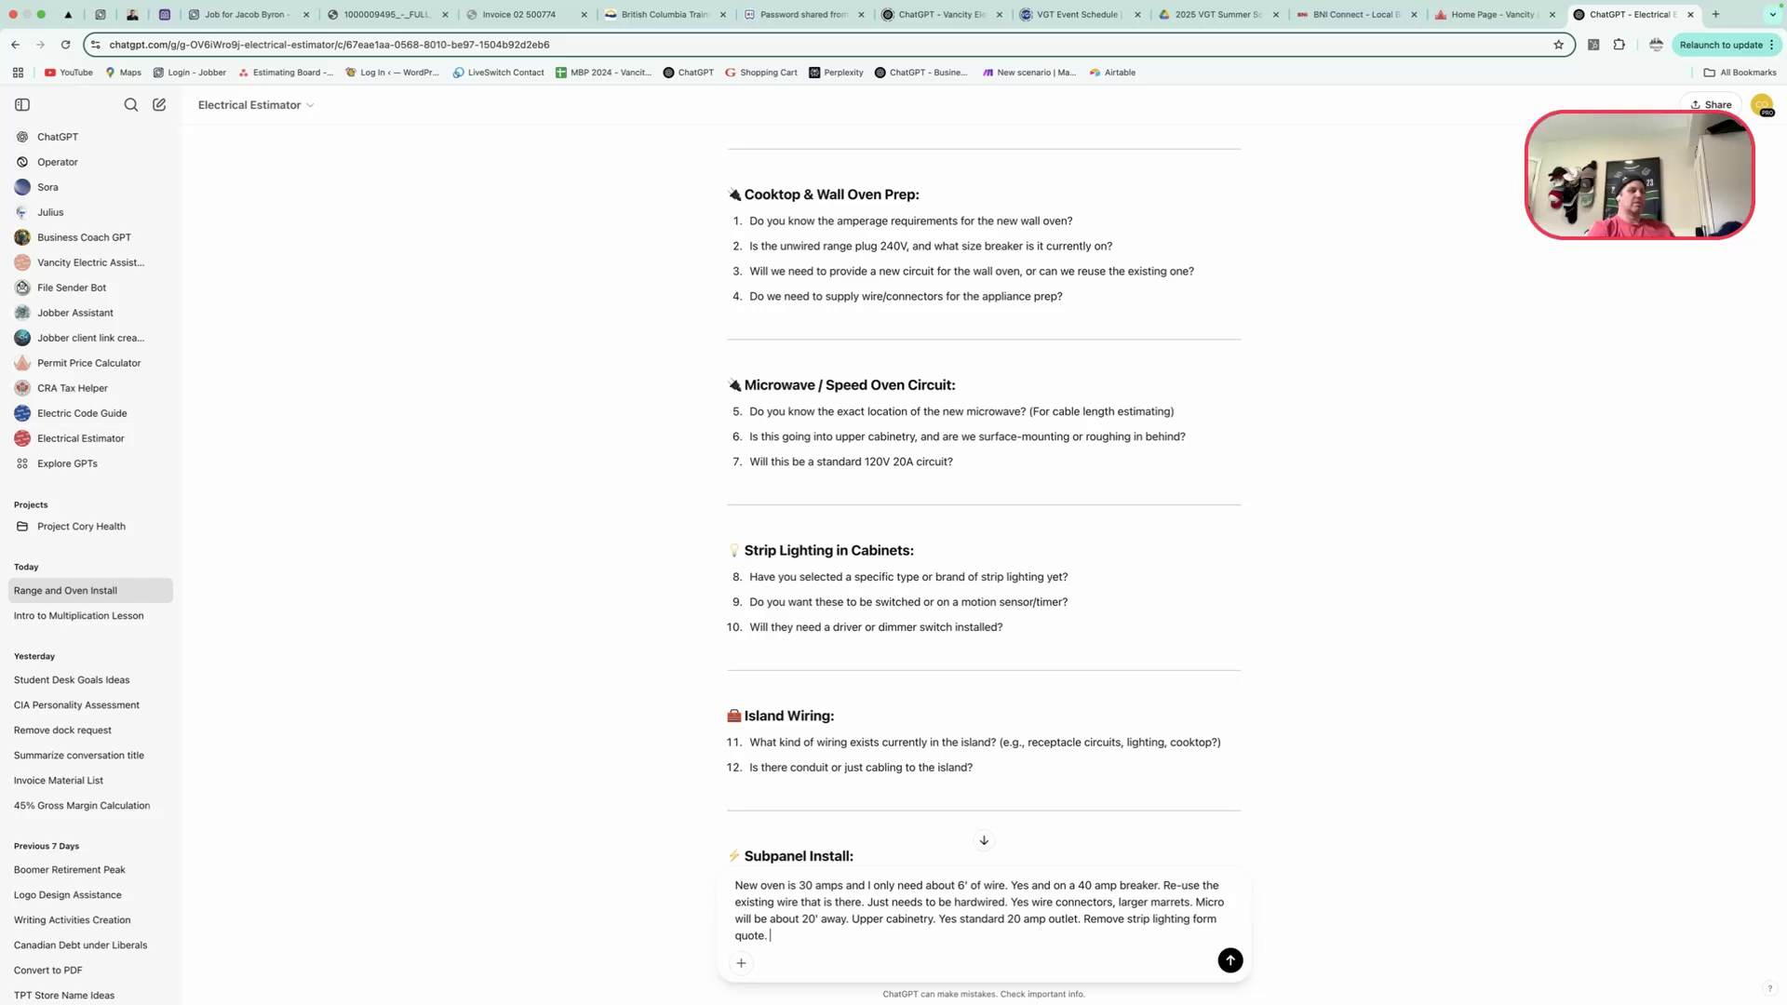
{"action": "type", "text": "I've ques"}
{"action": "type", "text": "ed it s"}
{"action": "type", "text": "eperately."}
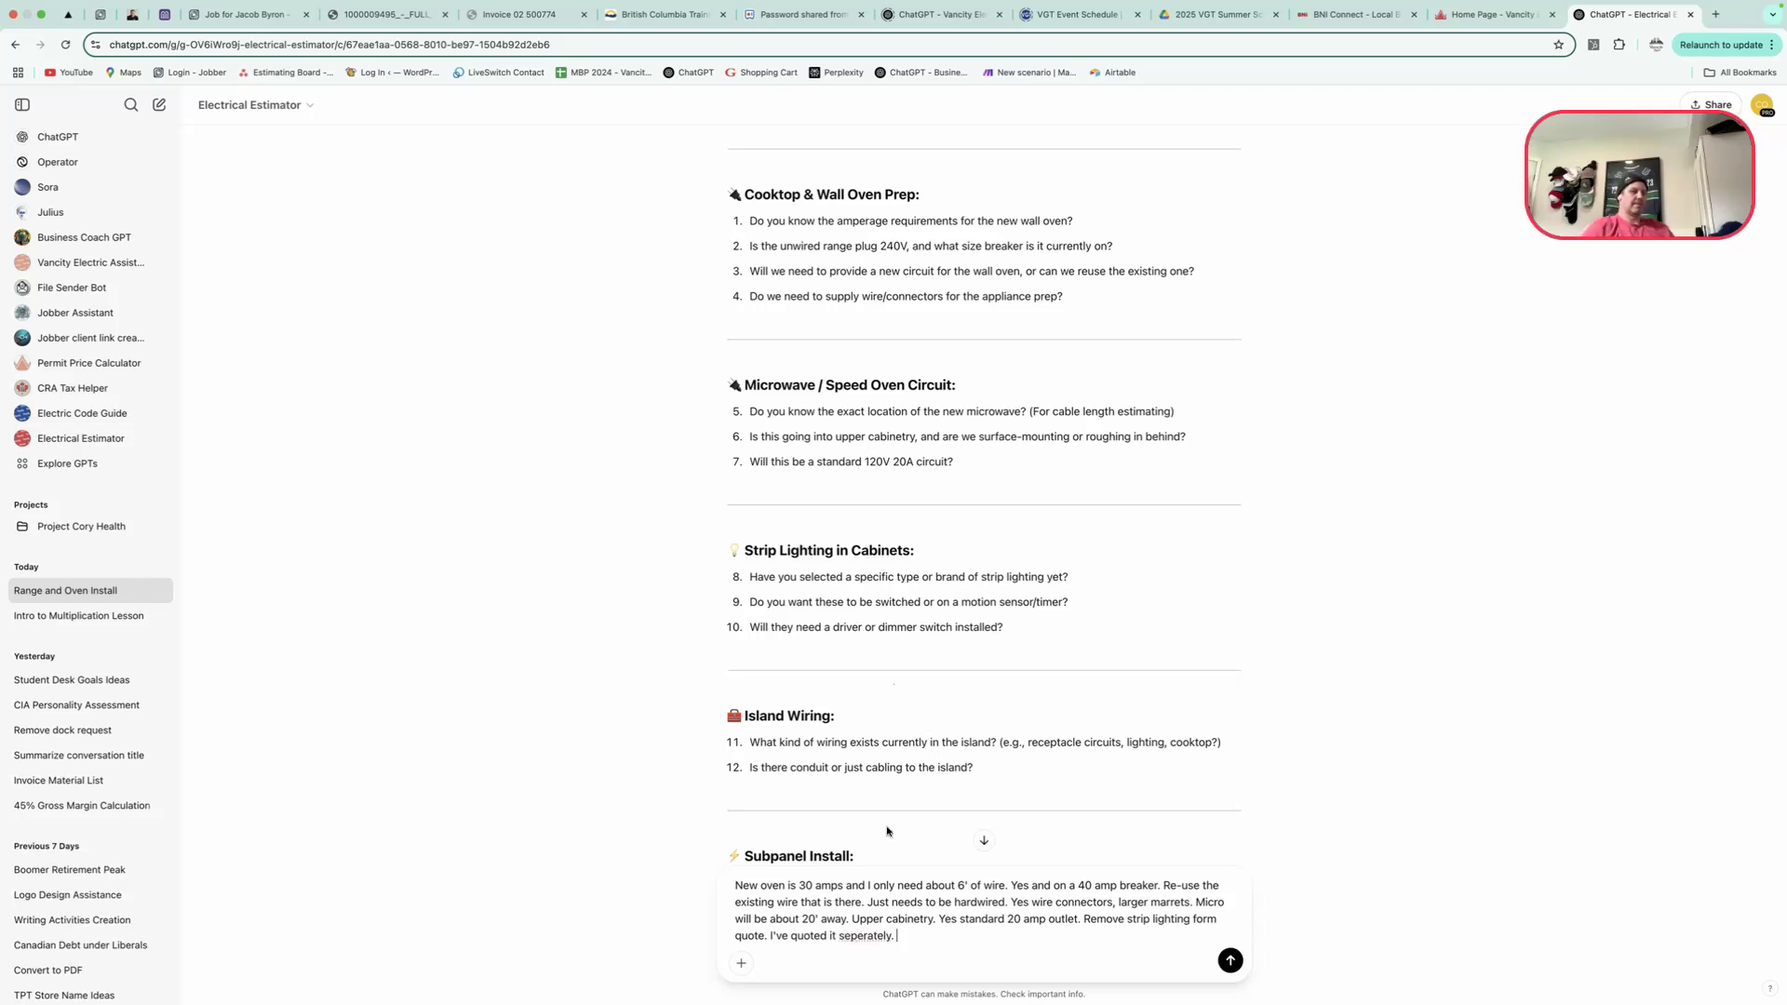
{"action": "right_click", "coordinate": [863, 936]}
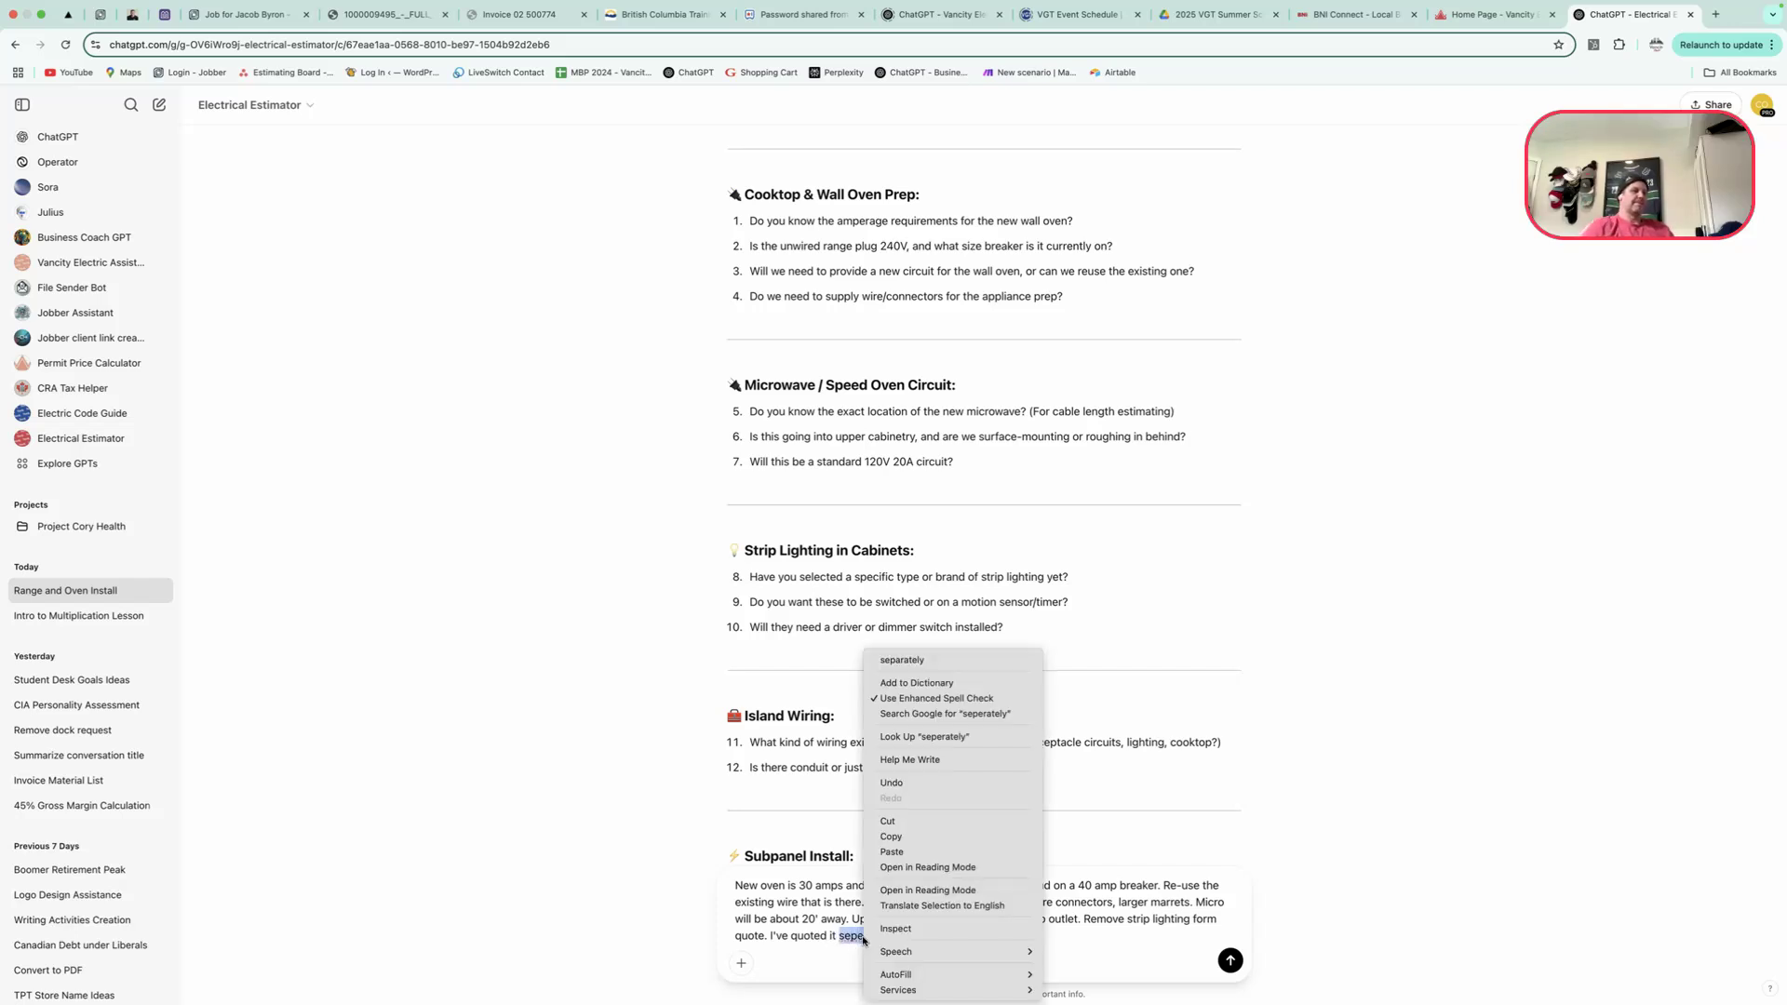
{"action": "left_click", "coordinate": [903, 660]}
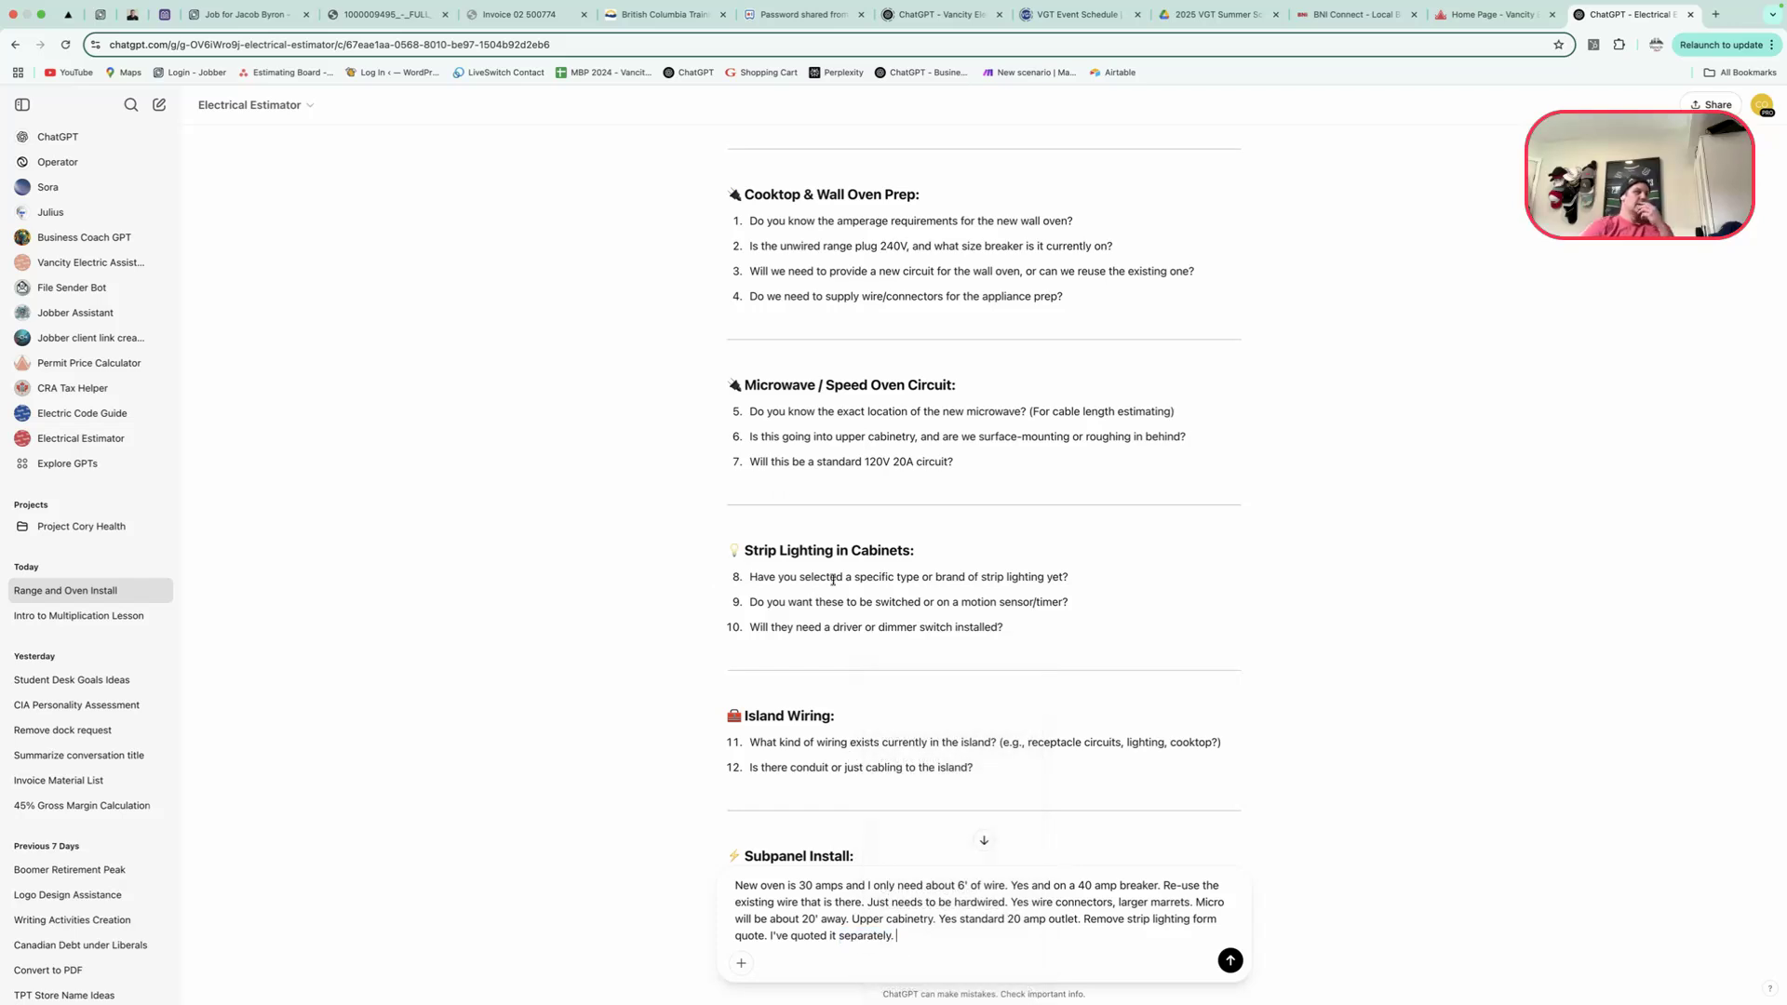
{"action": "scroll", "coordinate": [859, 725], "scroll_direction": "down", "scroll_amount": 3}
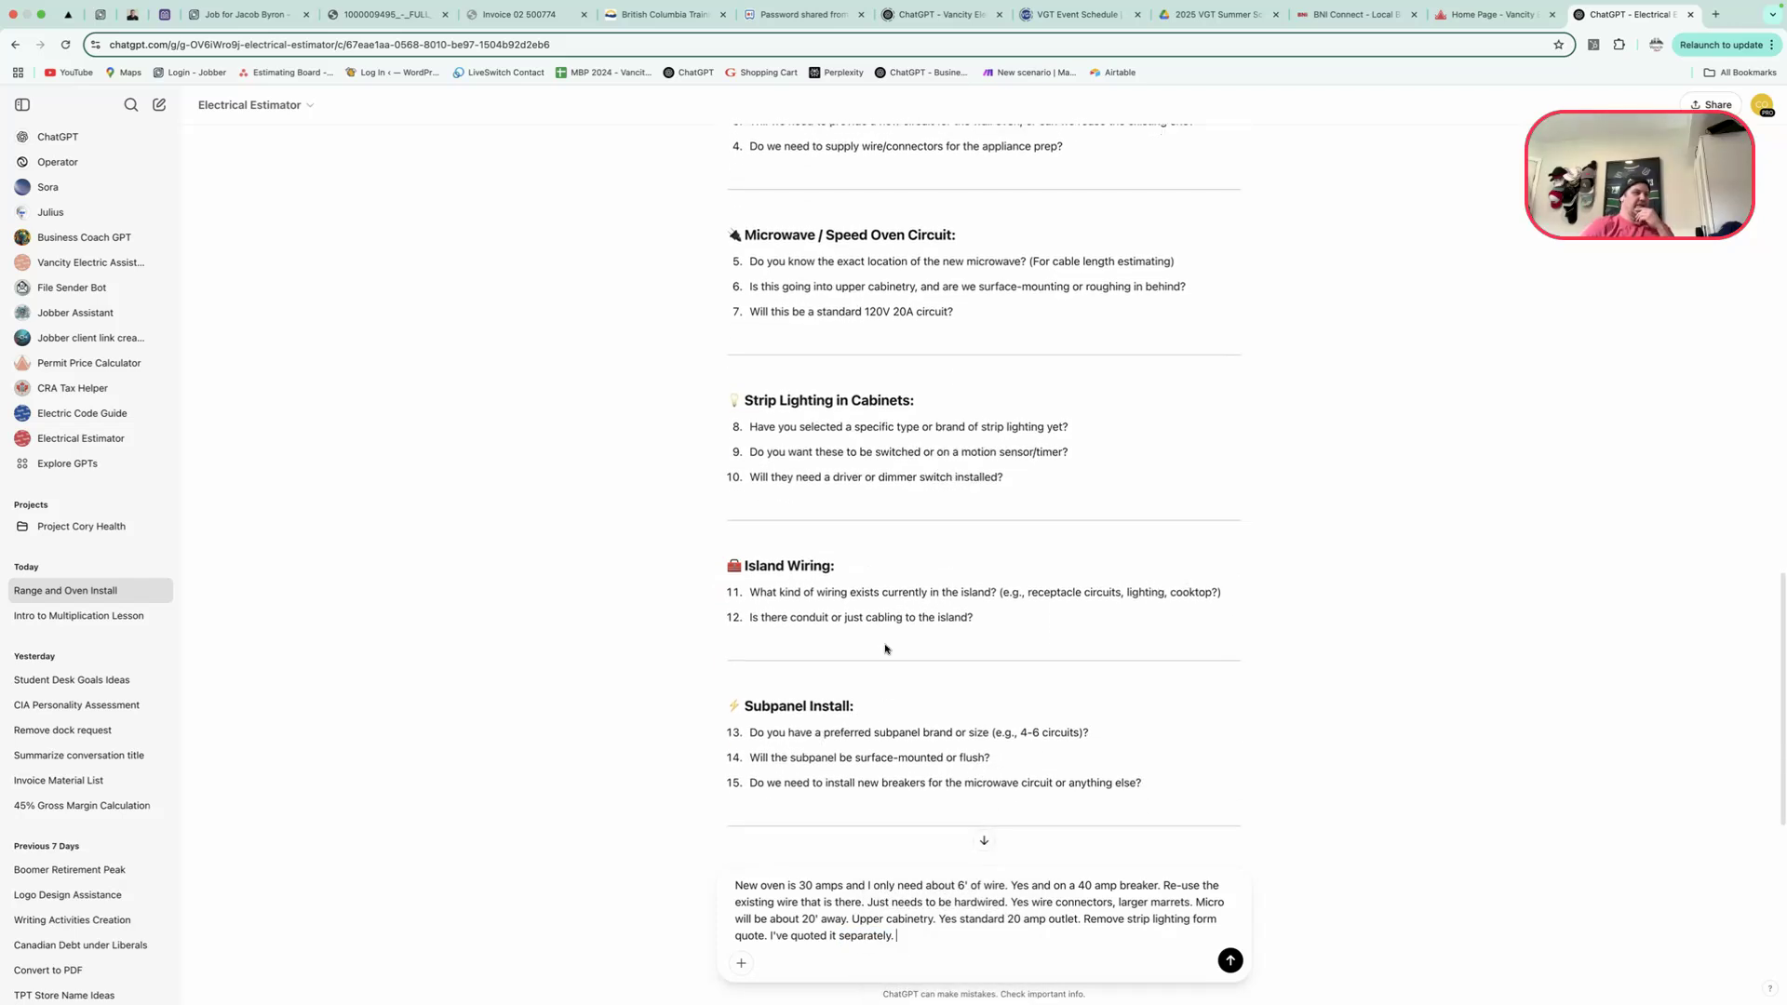
Answer the island wiring questions by adding "Just a simple BX wired to the island. No material needed for this portion. Just 1 hour labour."
{"action": "type", "text": "Ju"}
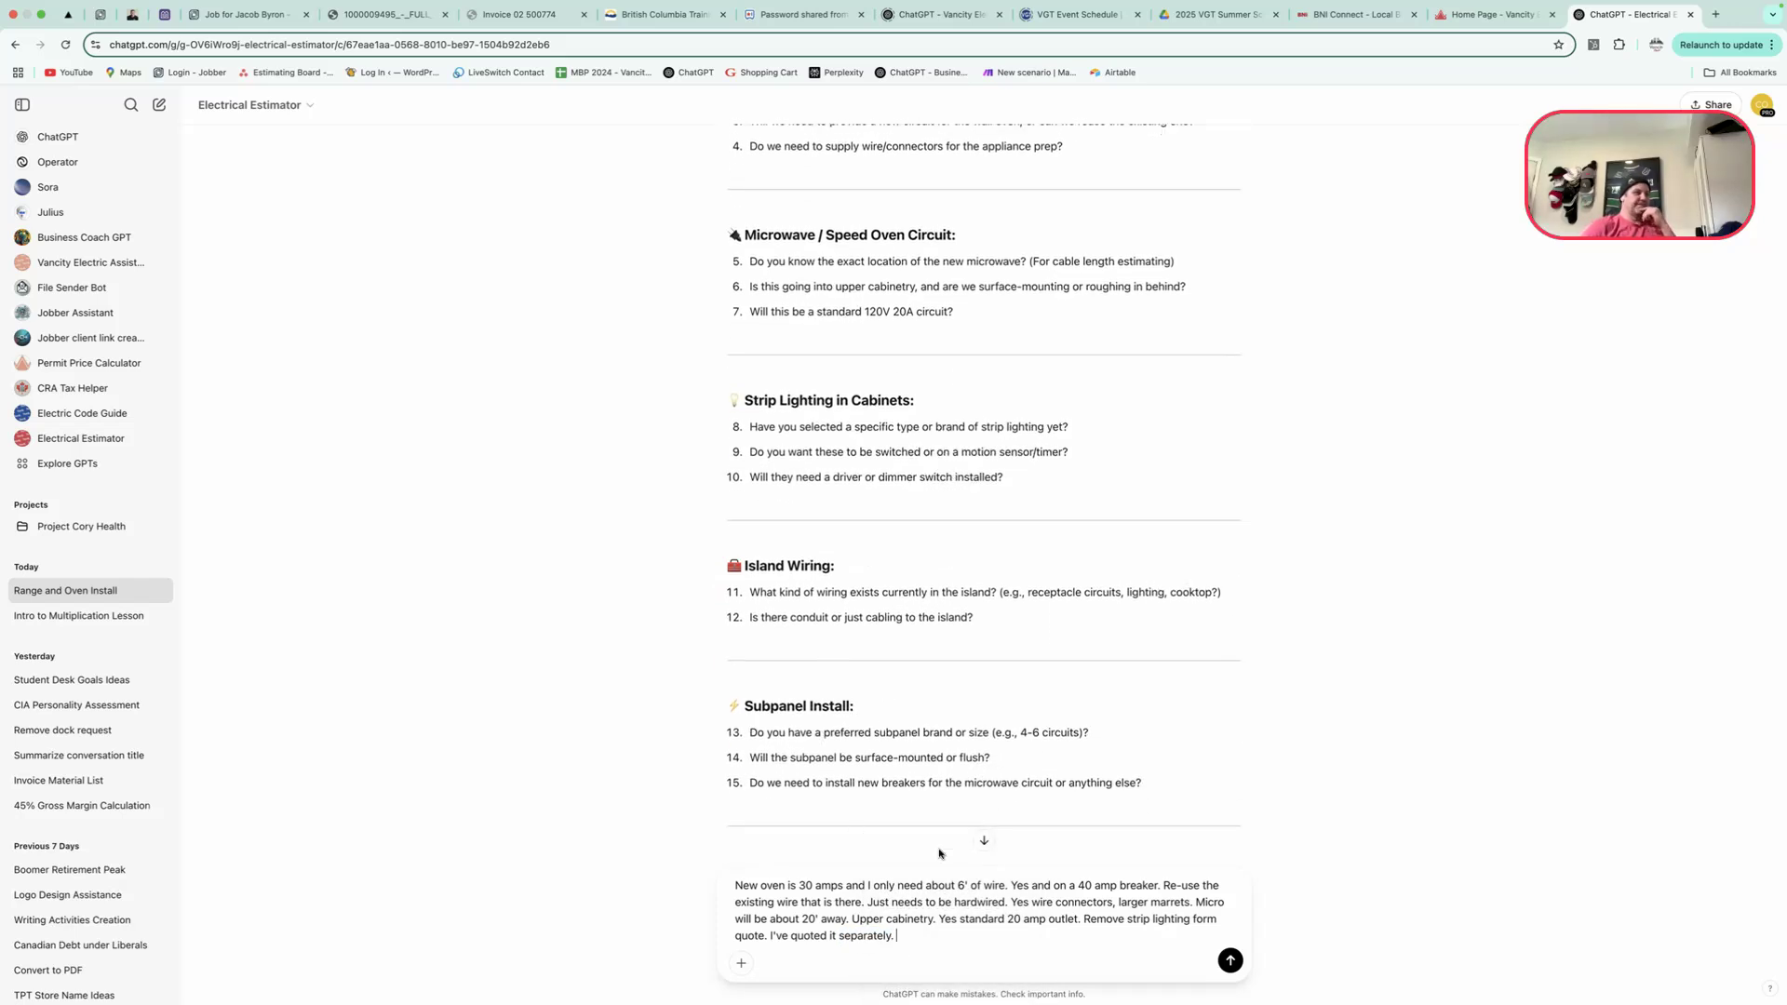
{"action": "type", "text": "st a"}
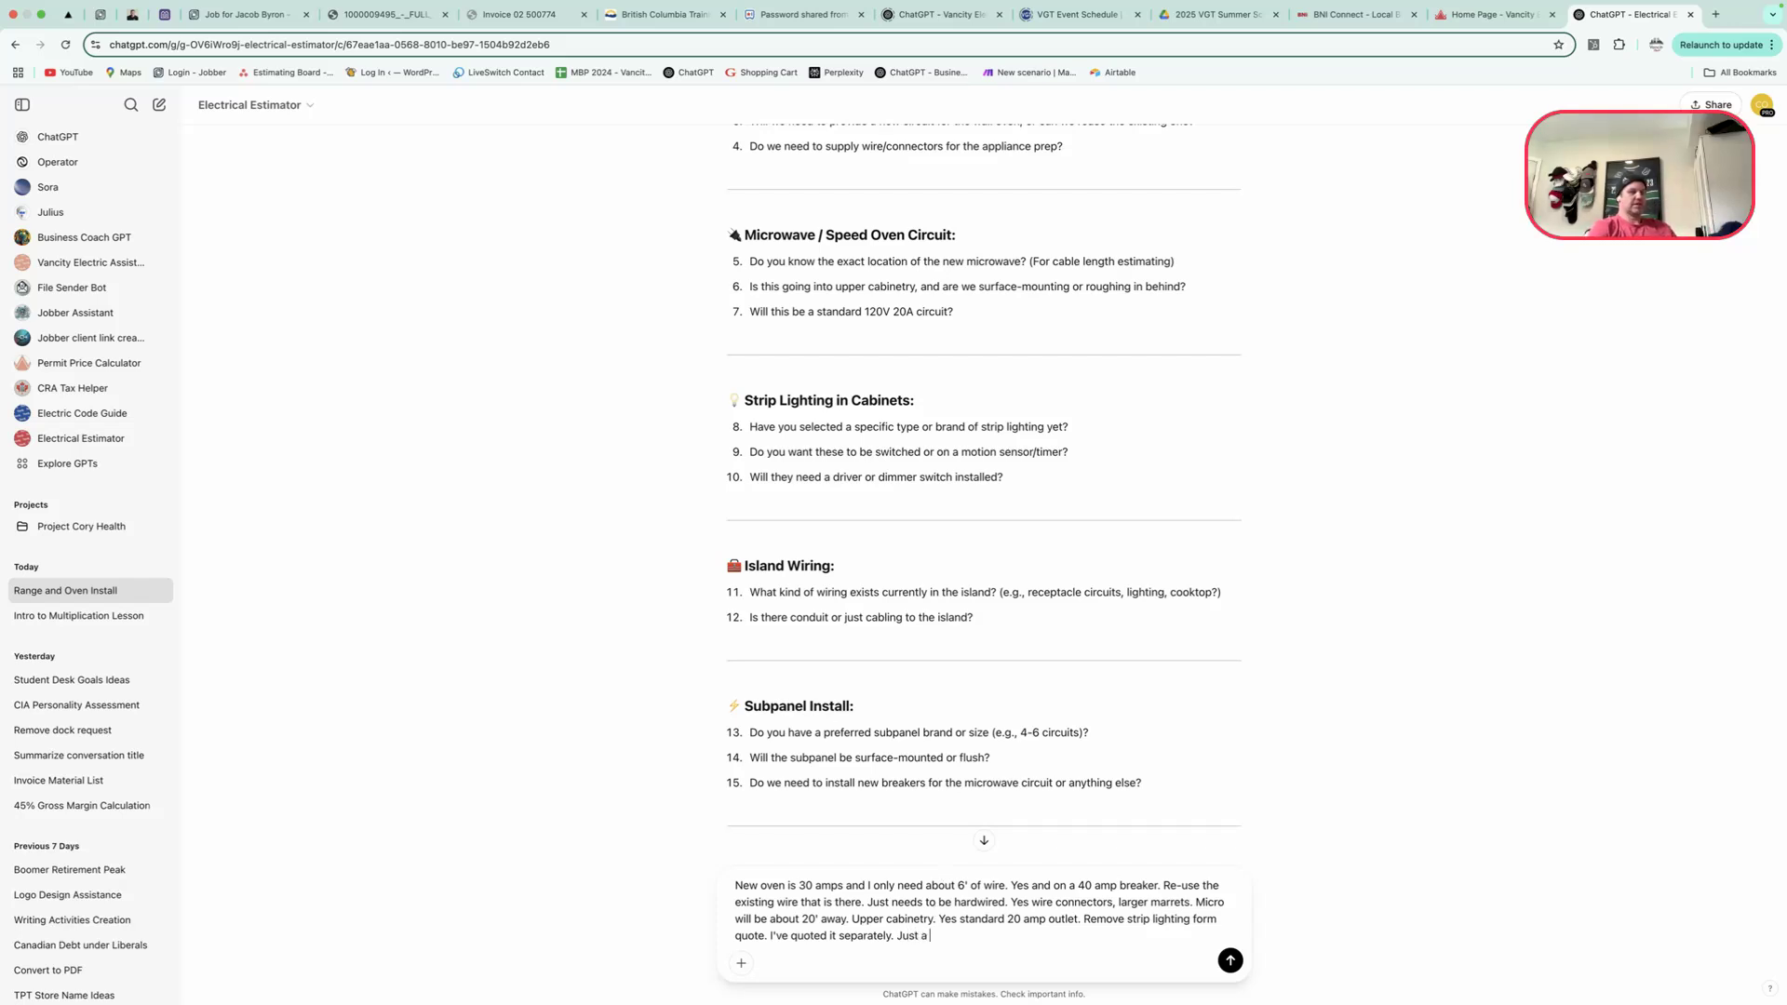
{"action": "type", "text": " simple BX wired to the "}
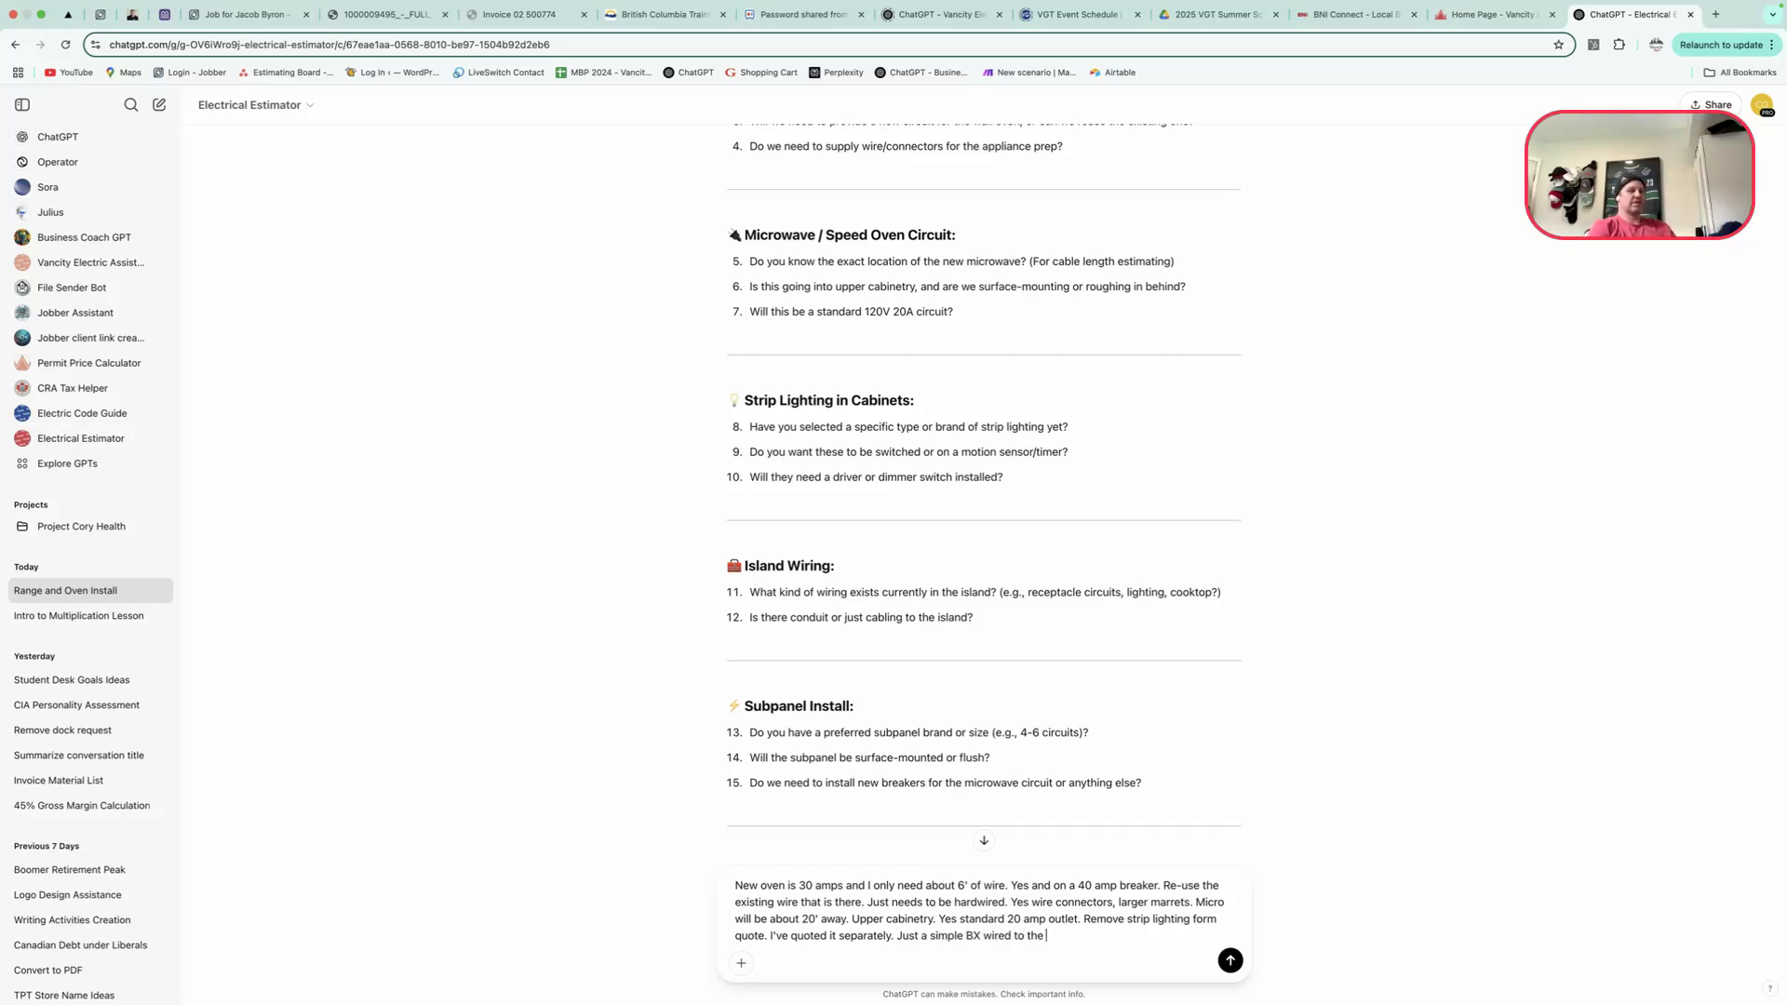
{"action": "type", "text": "island. No material needed.for this portion"}
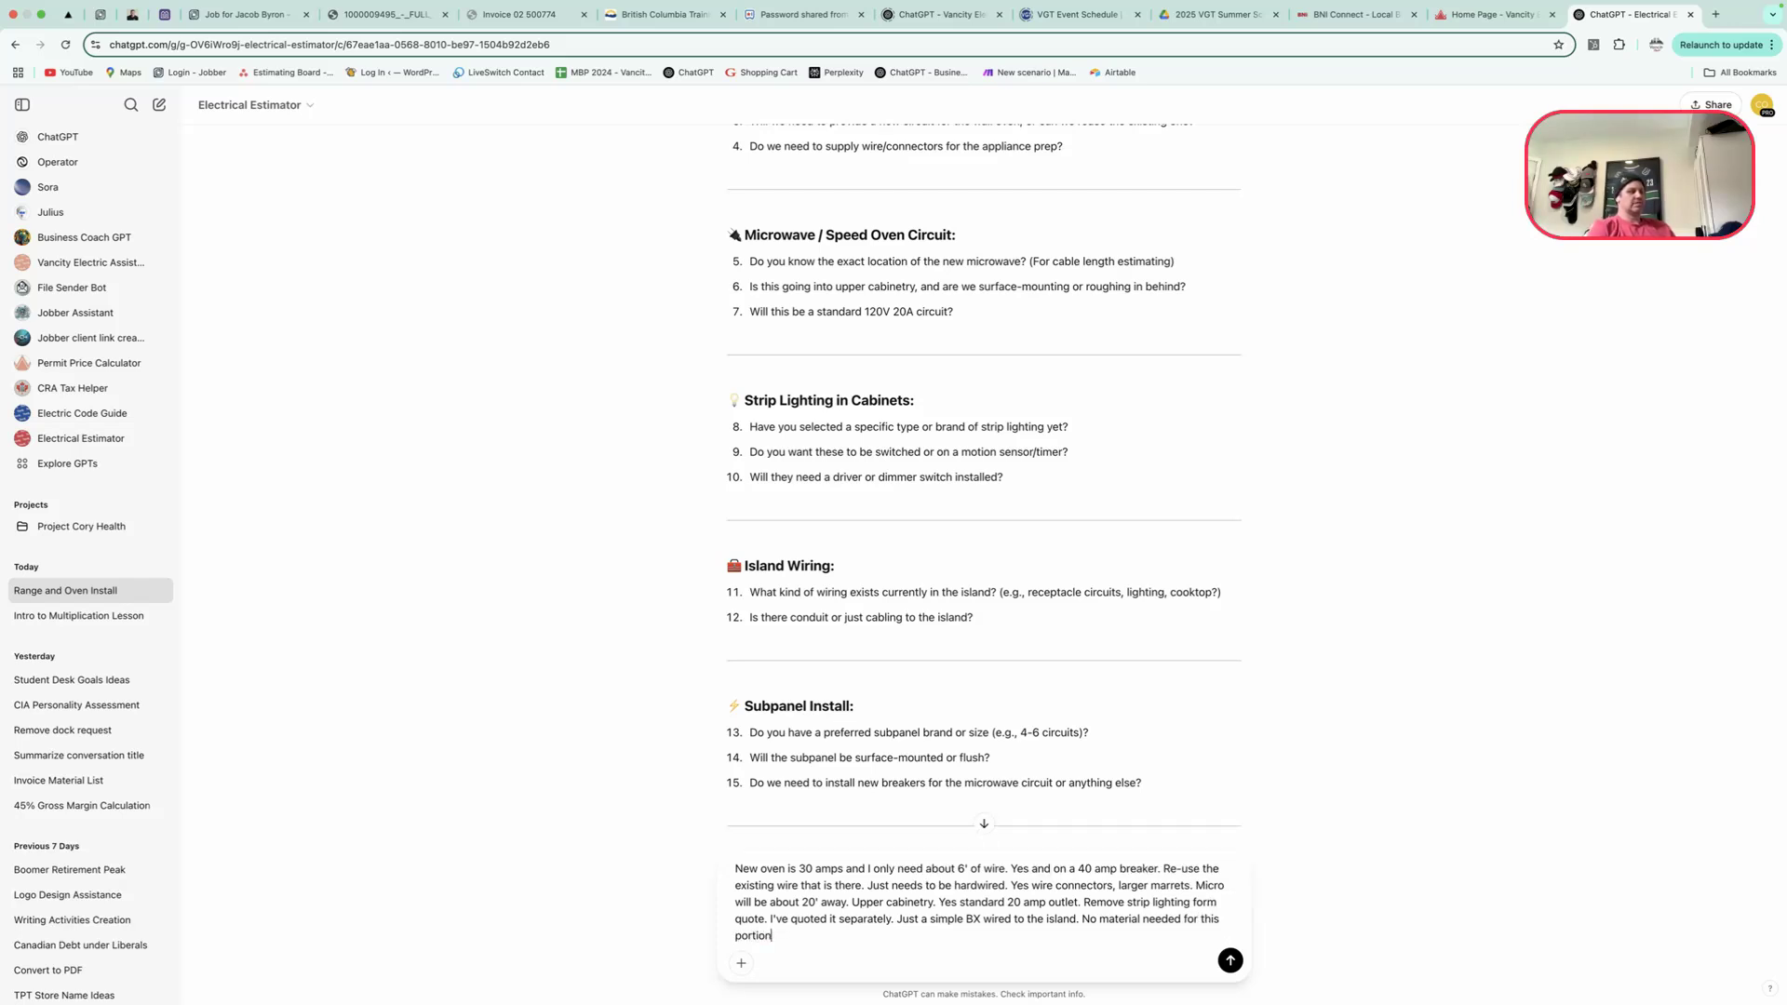
{"action": "type", "text": ". Just 1 hour labour."}
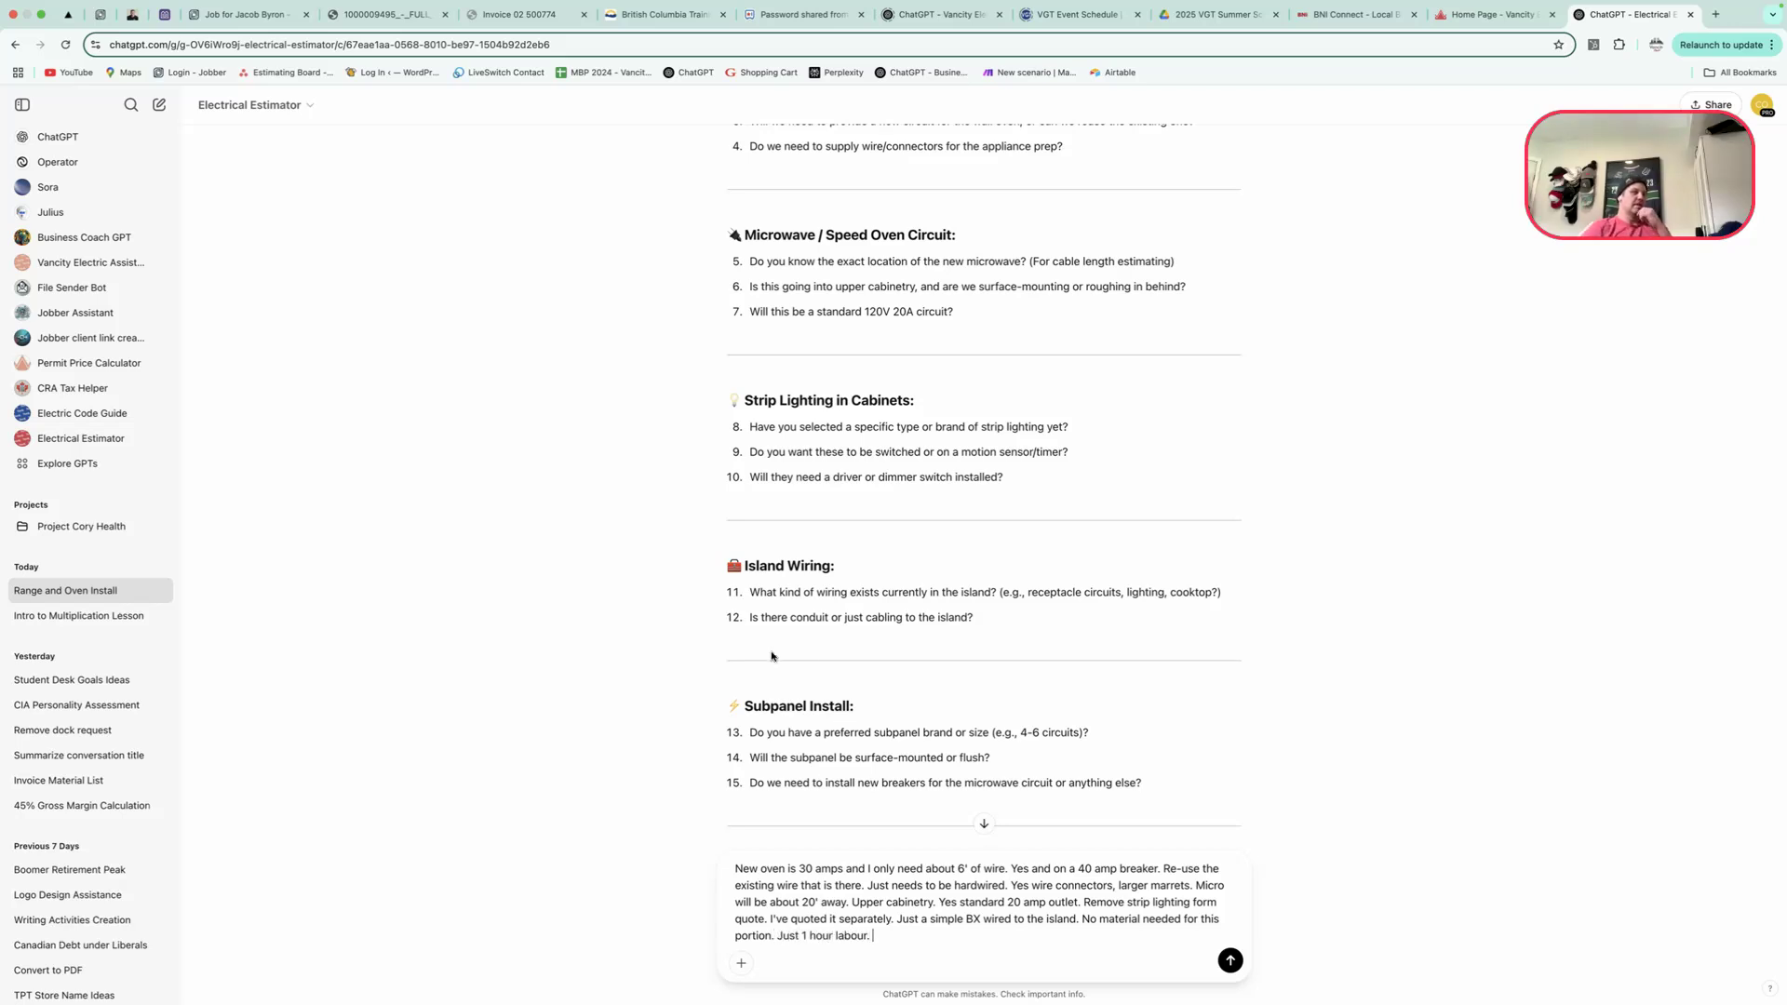
Answer the subpanel brand and mounting questions by adding "No preferred brand of panel. Surface mounted sub." to the reply
{"action": "scroll", "coordinate": [873, 678], "scroll_direction": "down", "scroll_amount": 2}
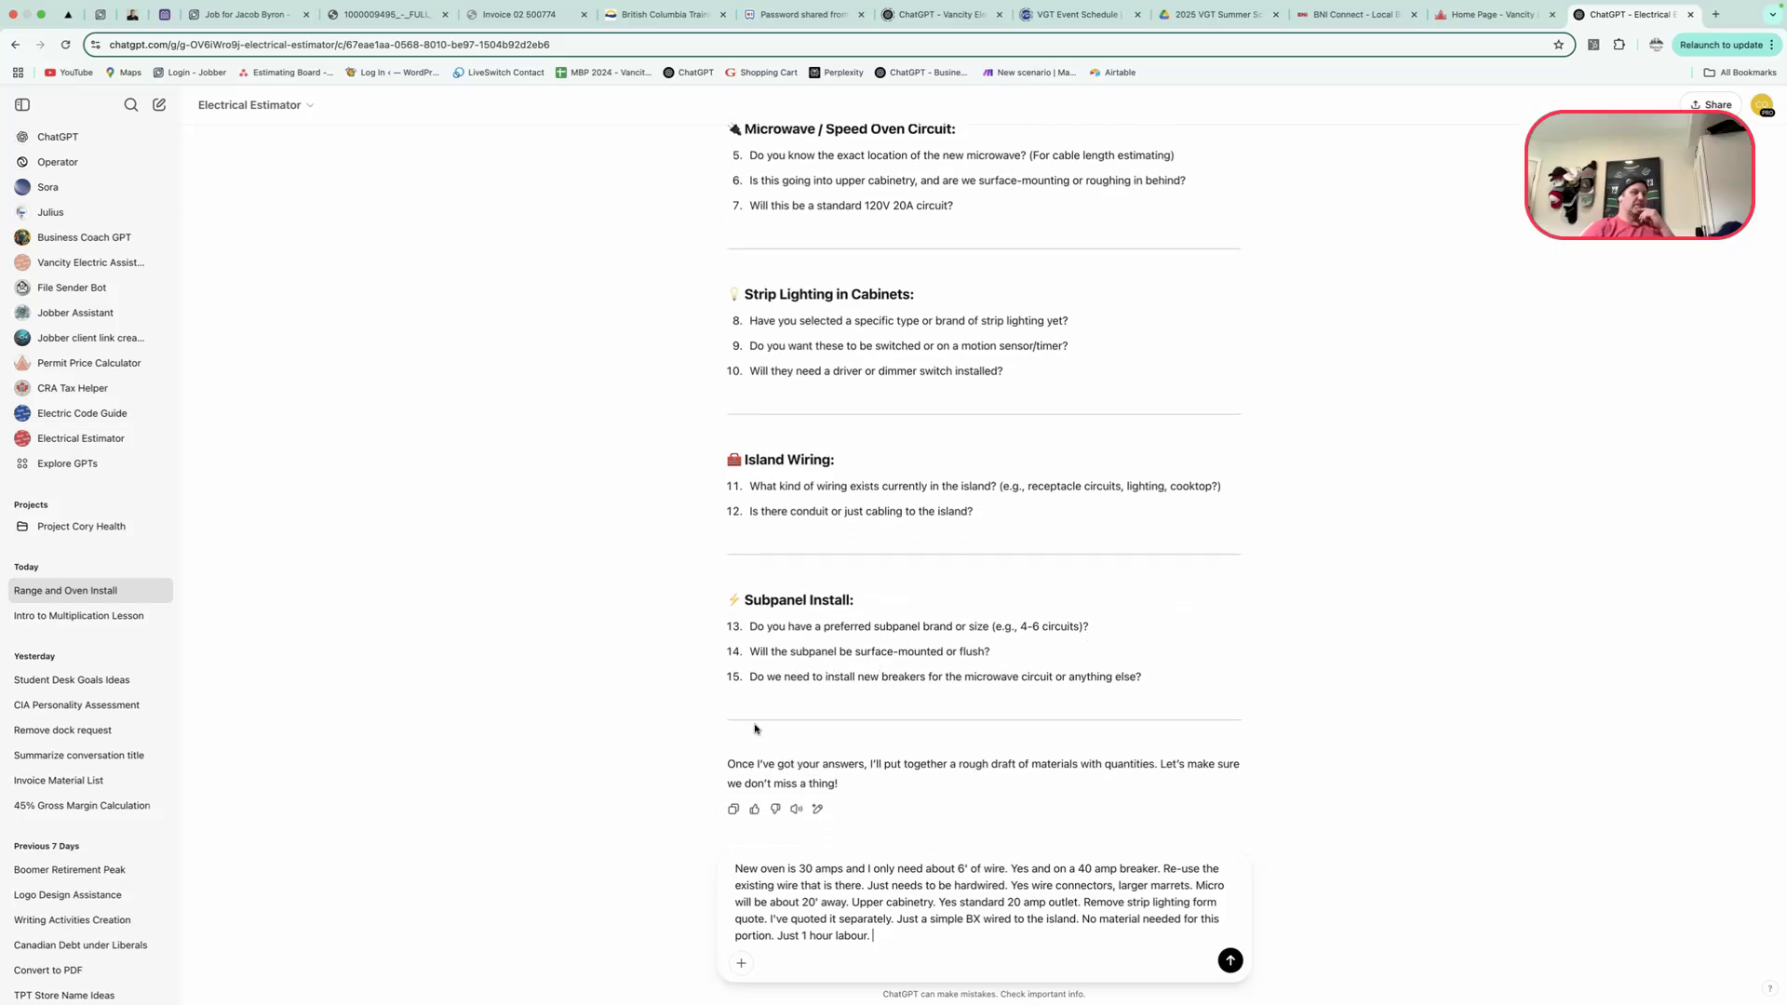
{"action": "type", "text": "No "}
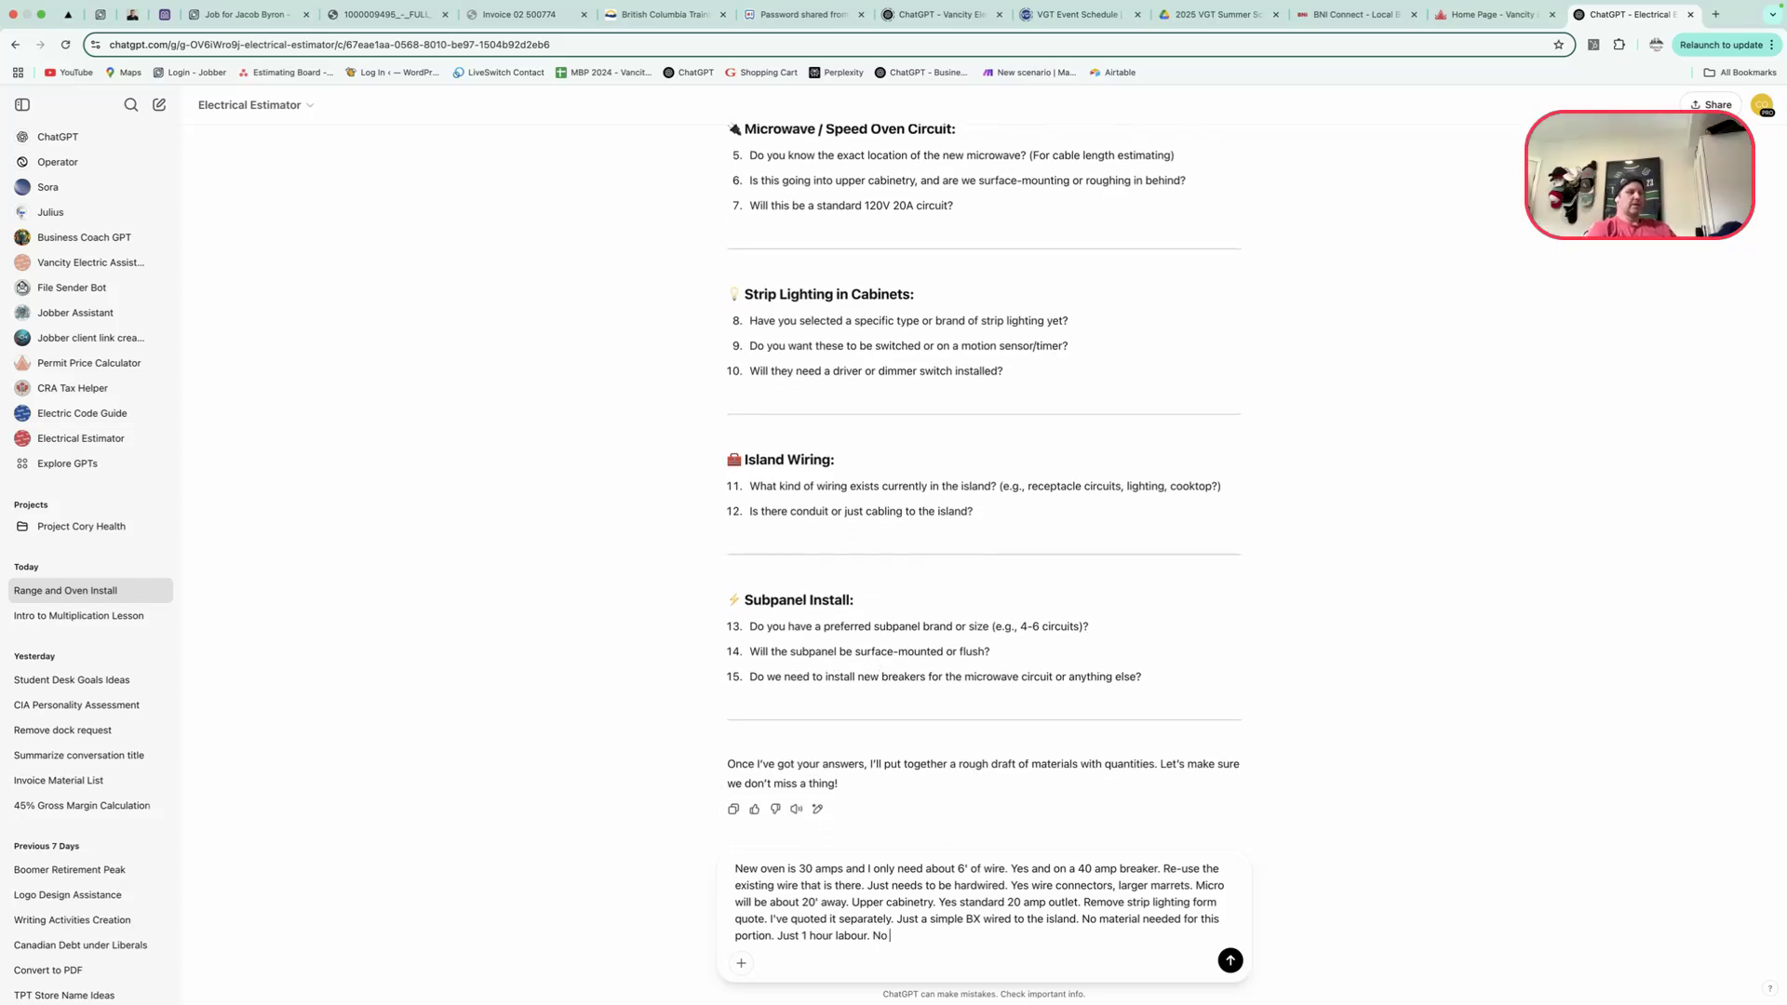
{"action": "type", "text": "preferred brand of panel."}
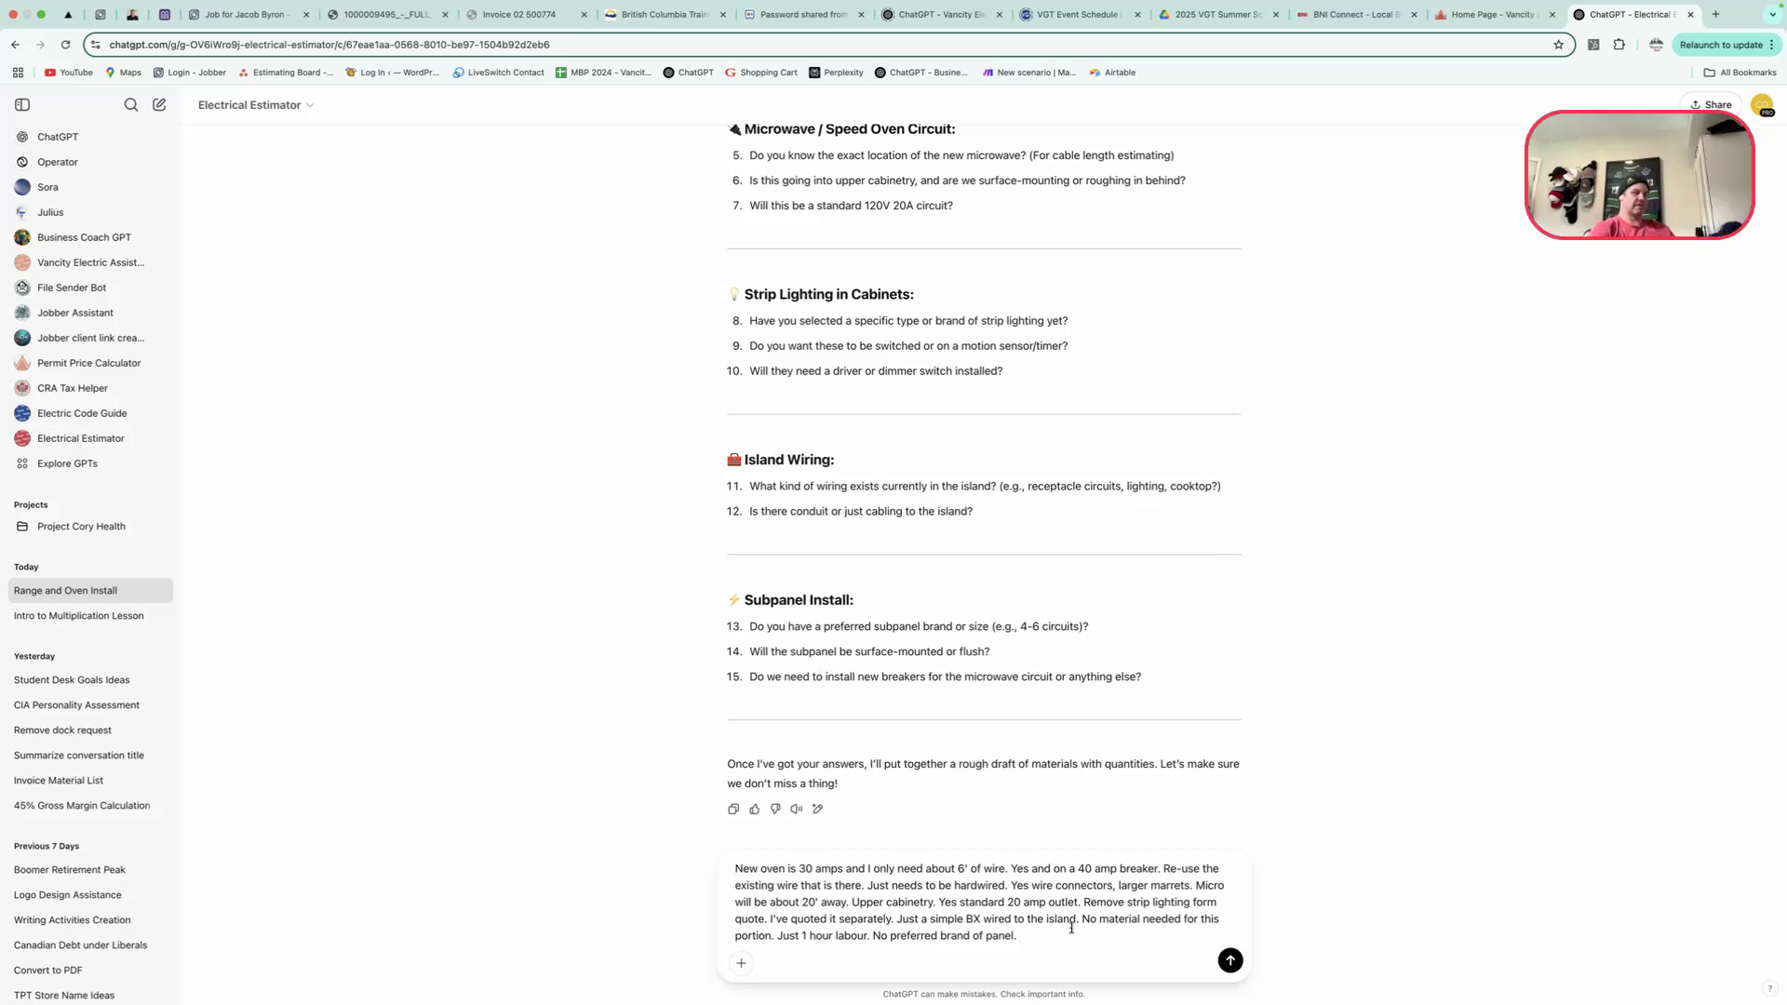
{"action": "type", "text": "urface mounted sup"}
{"action": "key", "text": "BackSpace"}
{"action": "type", "text": "b."}
{"action": "left_click", "coordinate": [1026, 935]}
{"action": "key", "text": "BackSpace"}
{"action": "type", "text": "S"}
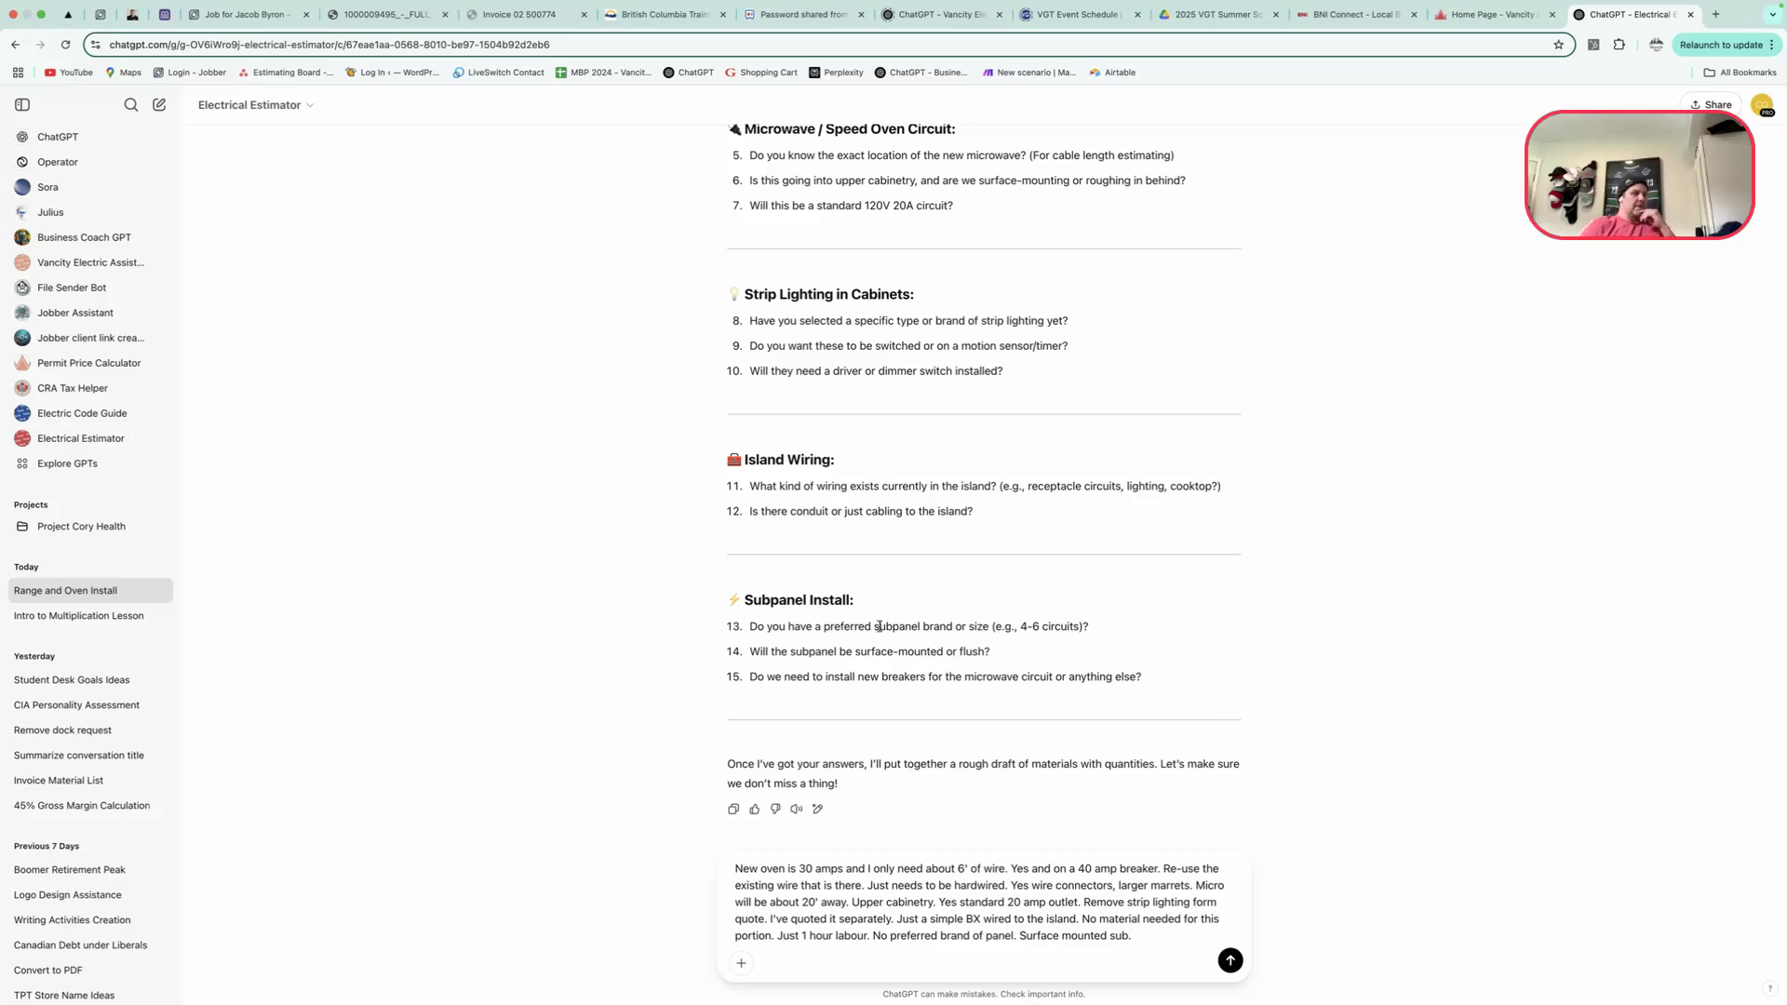
Answer the new breaker question by adding "New breakers for the microwave only." to the reply
{"action": "scroll", "coordinate": [879, 626], "scroll_direction": "down", "scroll_amount": 1}
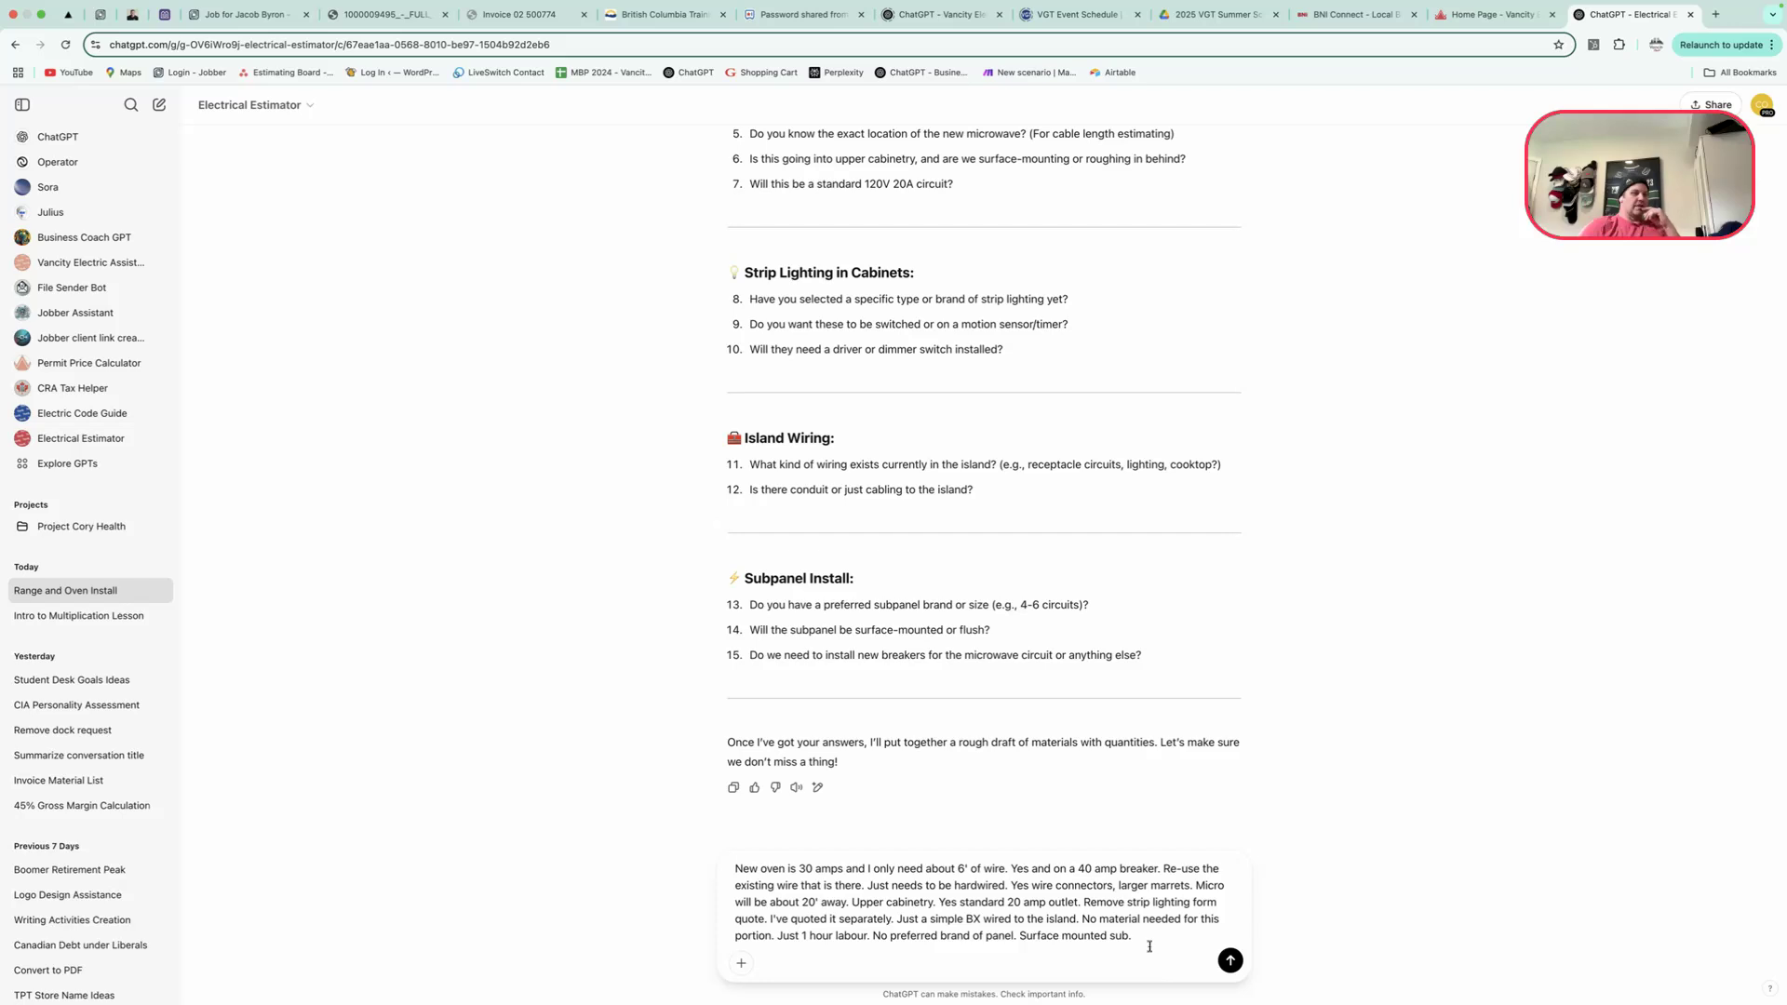
{"action": "type", "text": "New"}
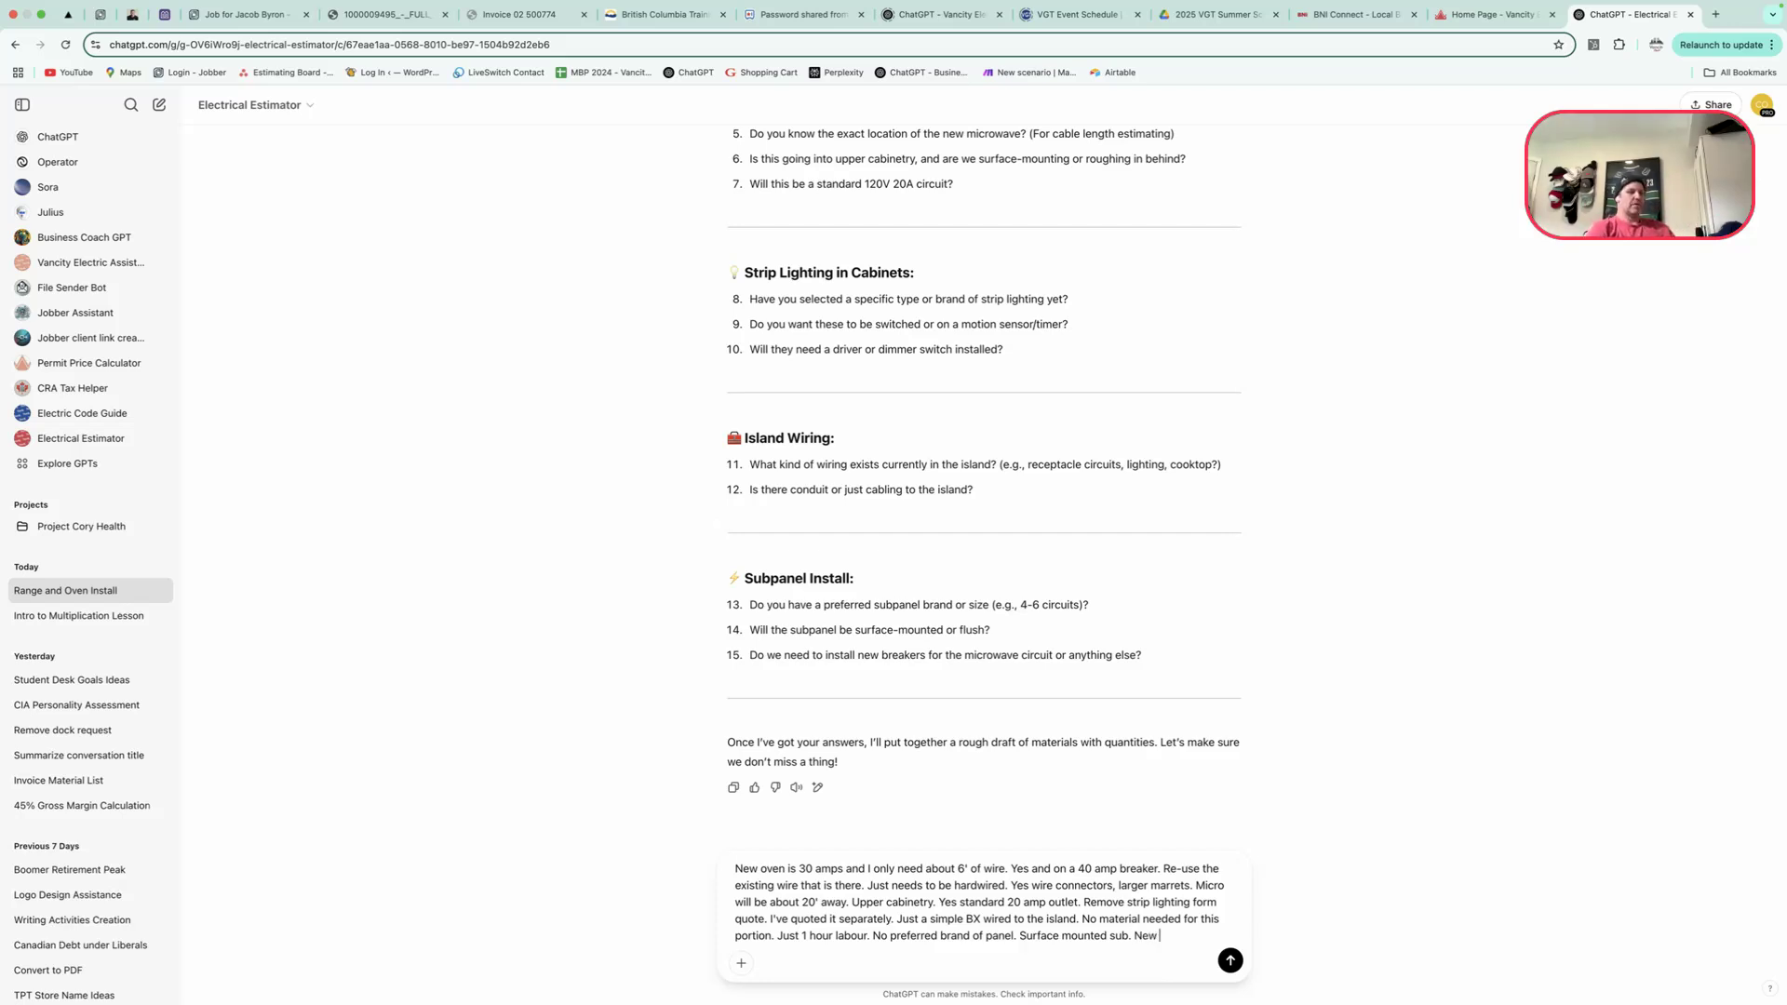
{"action": "type", "text": " breakers for the "}
{"action": "type", "text": "micro"}
{"action": "type", "text": "wave"}
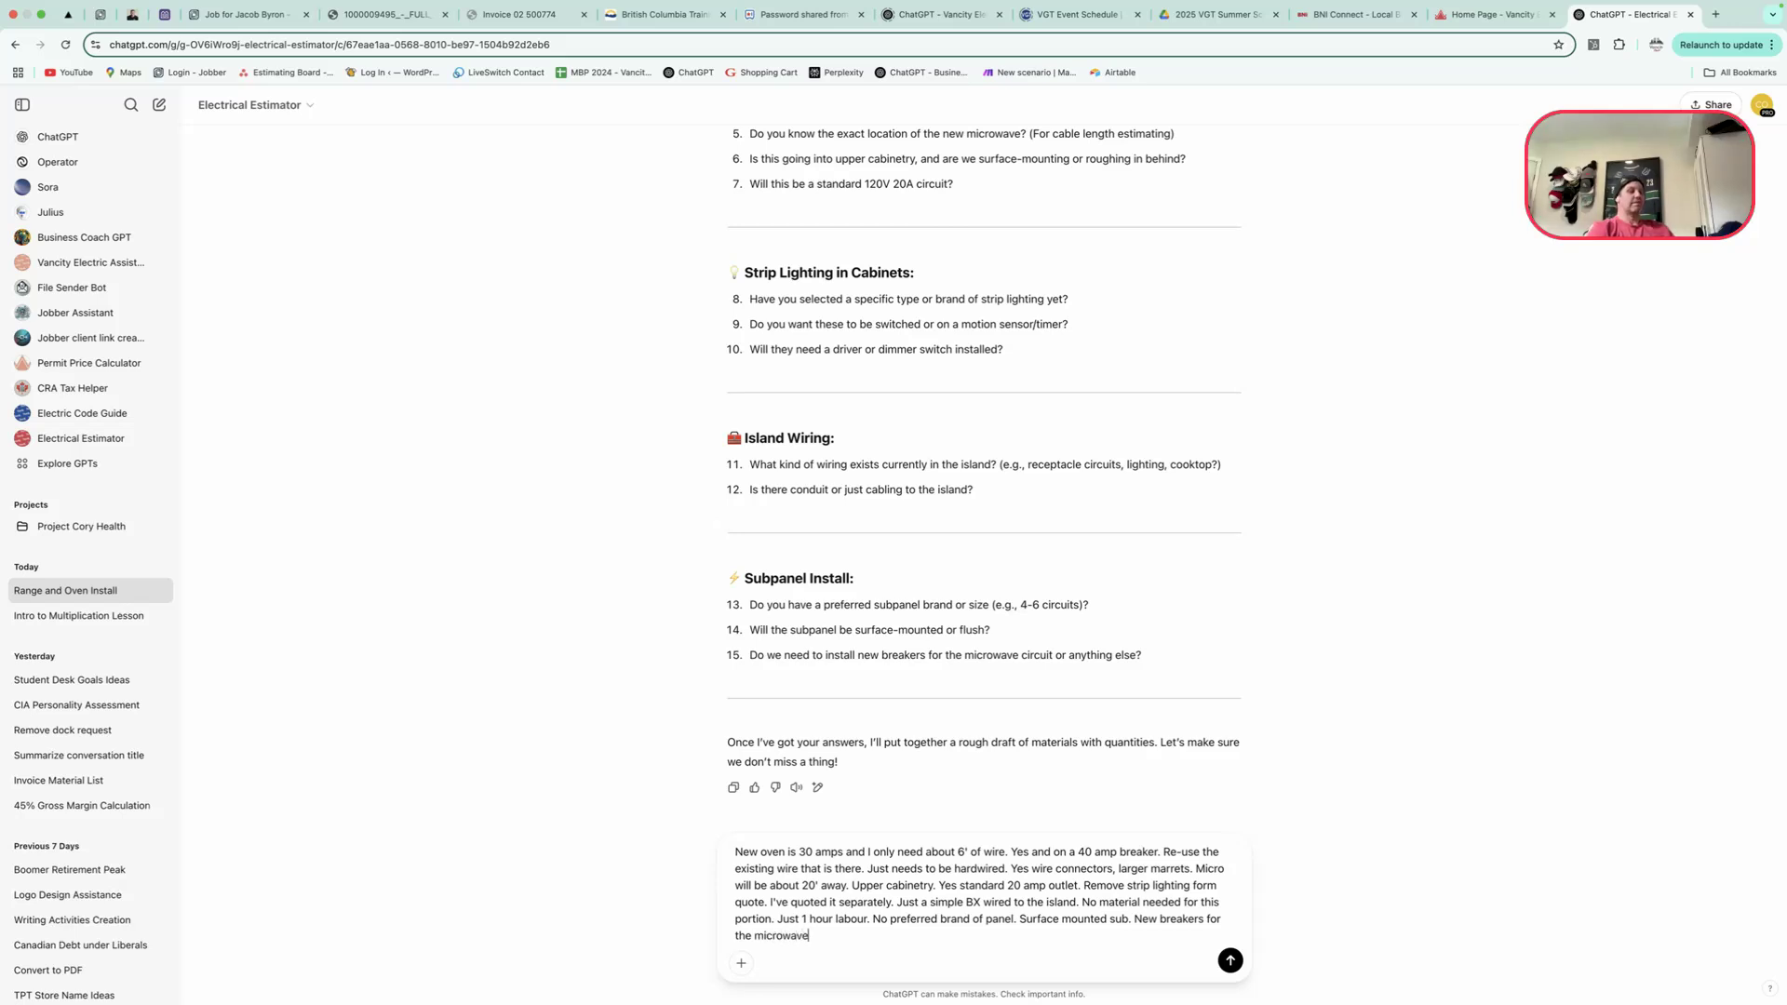
{"action": "type", "text": " only."}
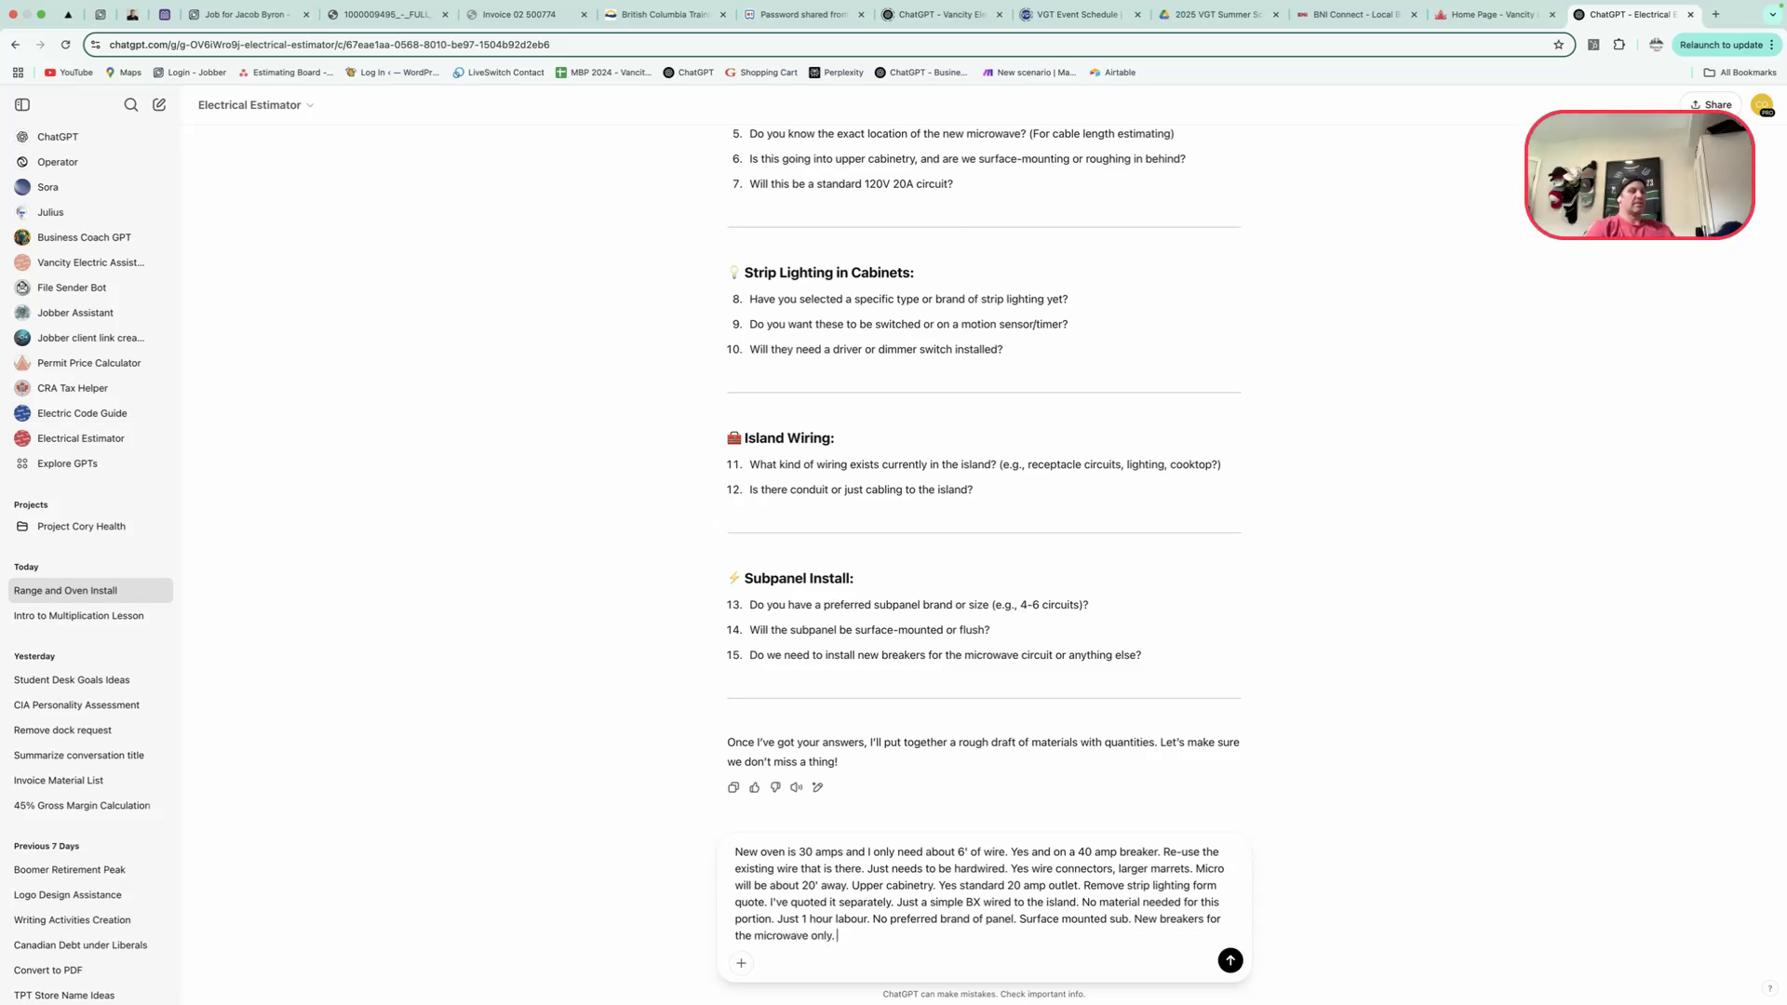
Replace "only." at the end of the breaker answer with "+ 30 amp breaker for the wall oven."
{"action": "scroll", "coordinate": [930, 704], "scroll_direction": "down", "scroll_amount": 1}
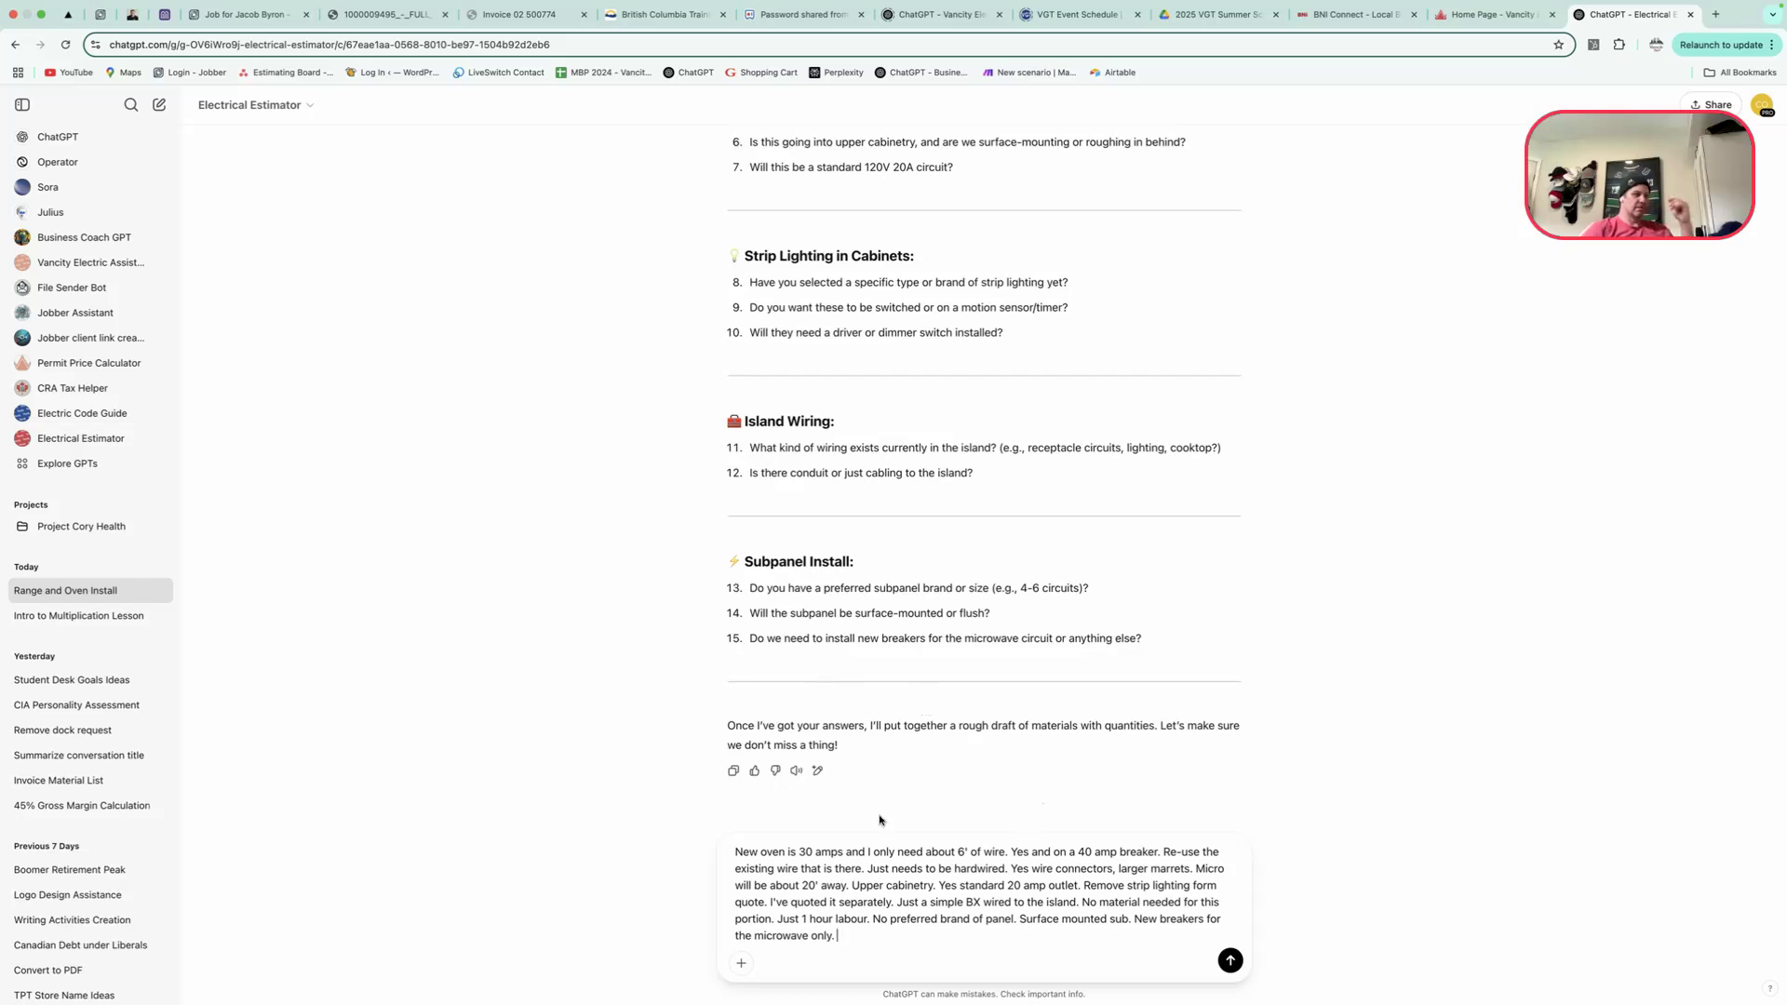
{"action": "key", "text": "BackSpace"}
{"action": "key", "text": "BackSpace"}
{"action": "key", "text": "BackSpace"}
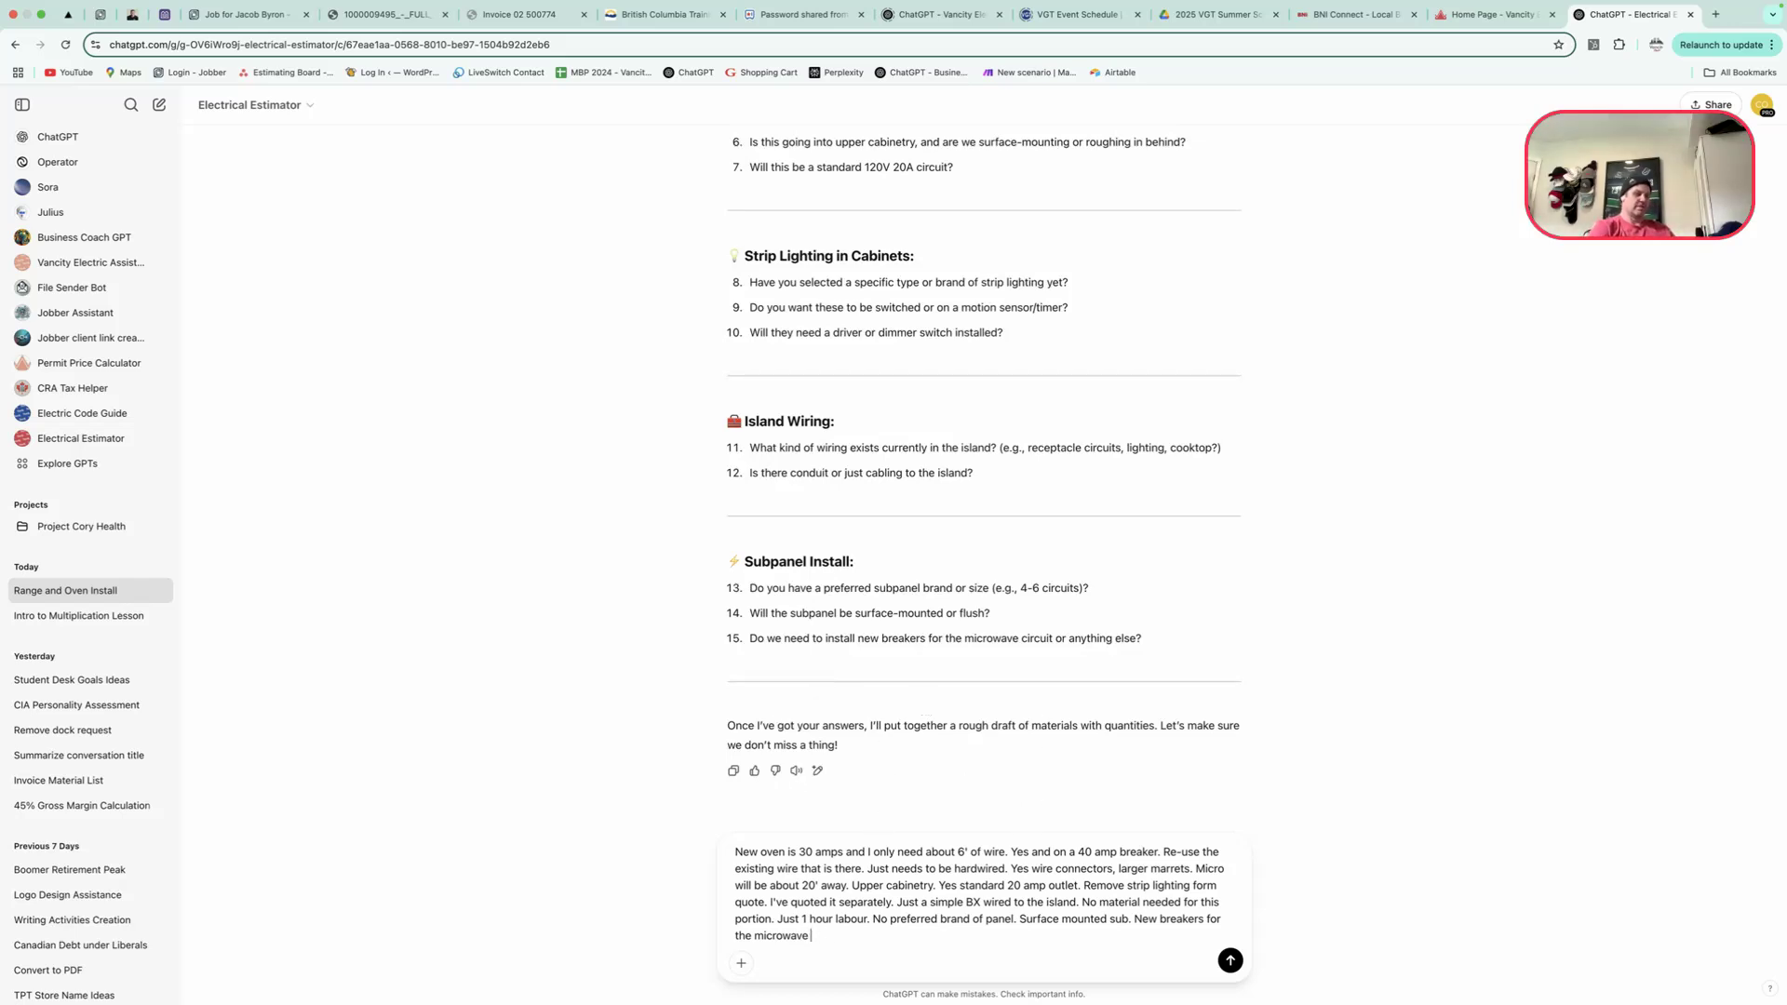
{"action": "type", "text": "30"}
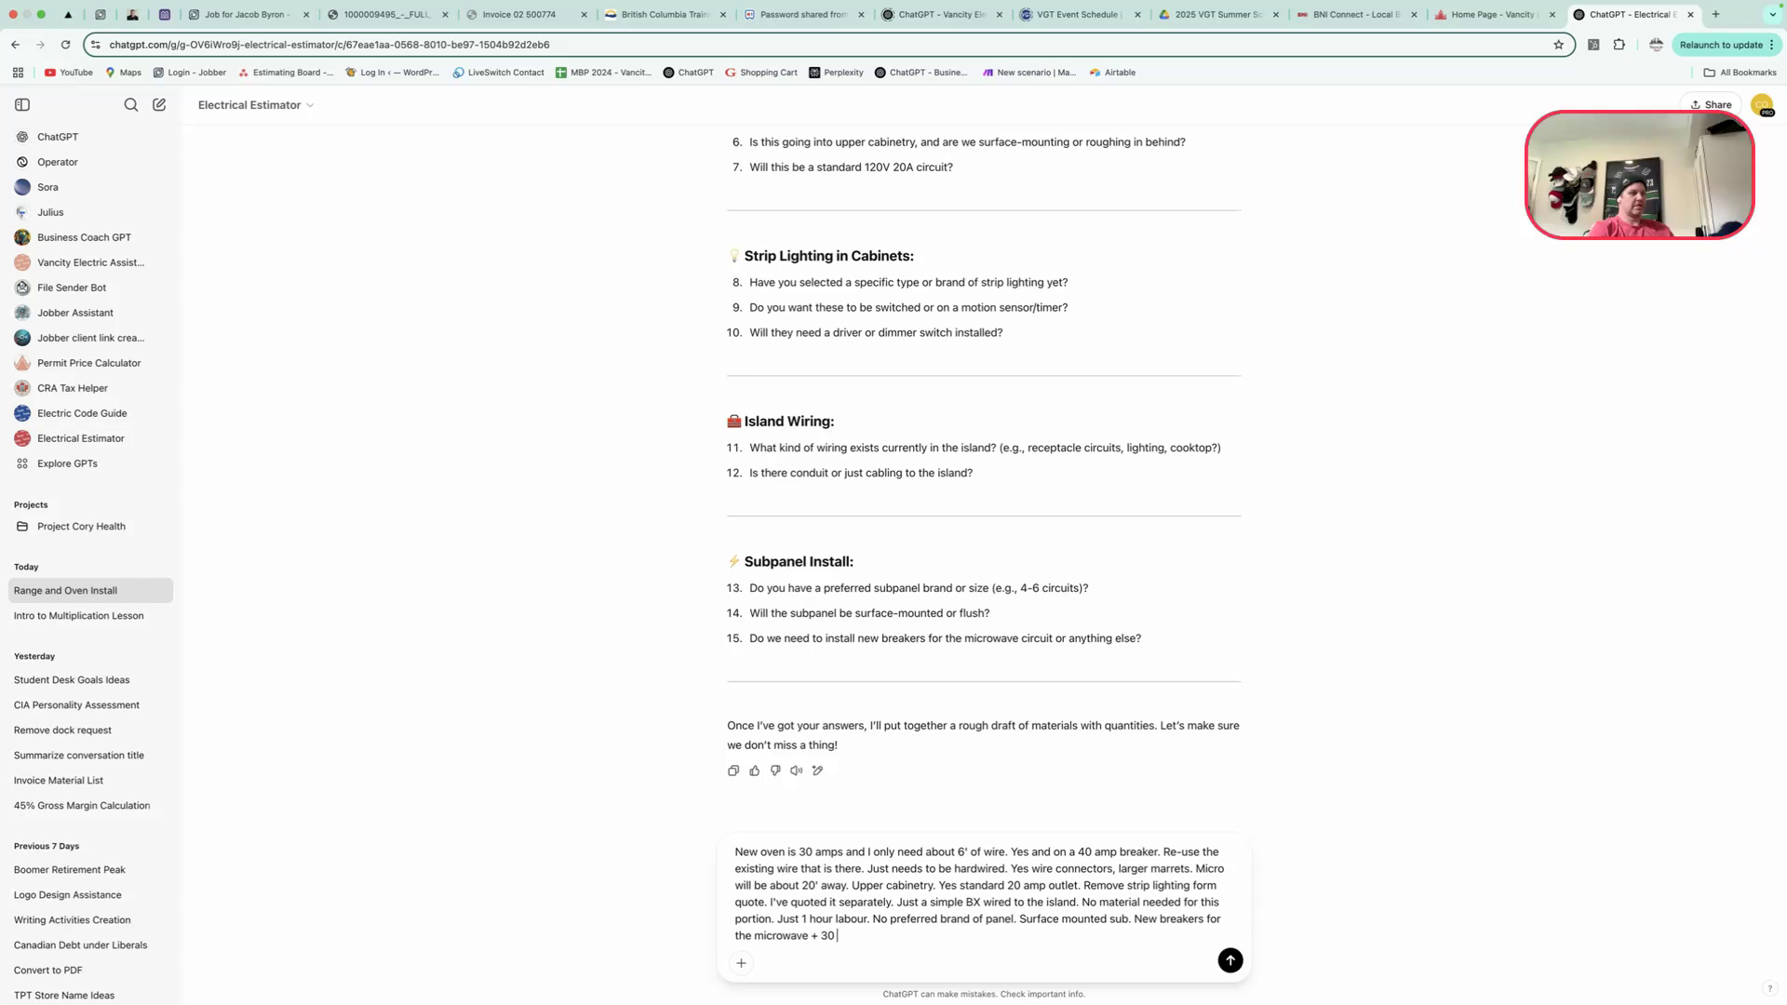
{"action": "type", "text": " amp breaker for"}
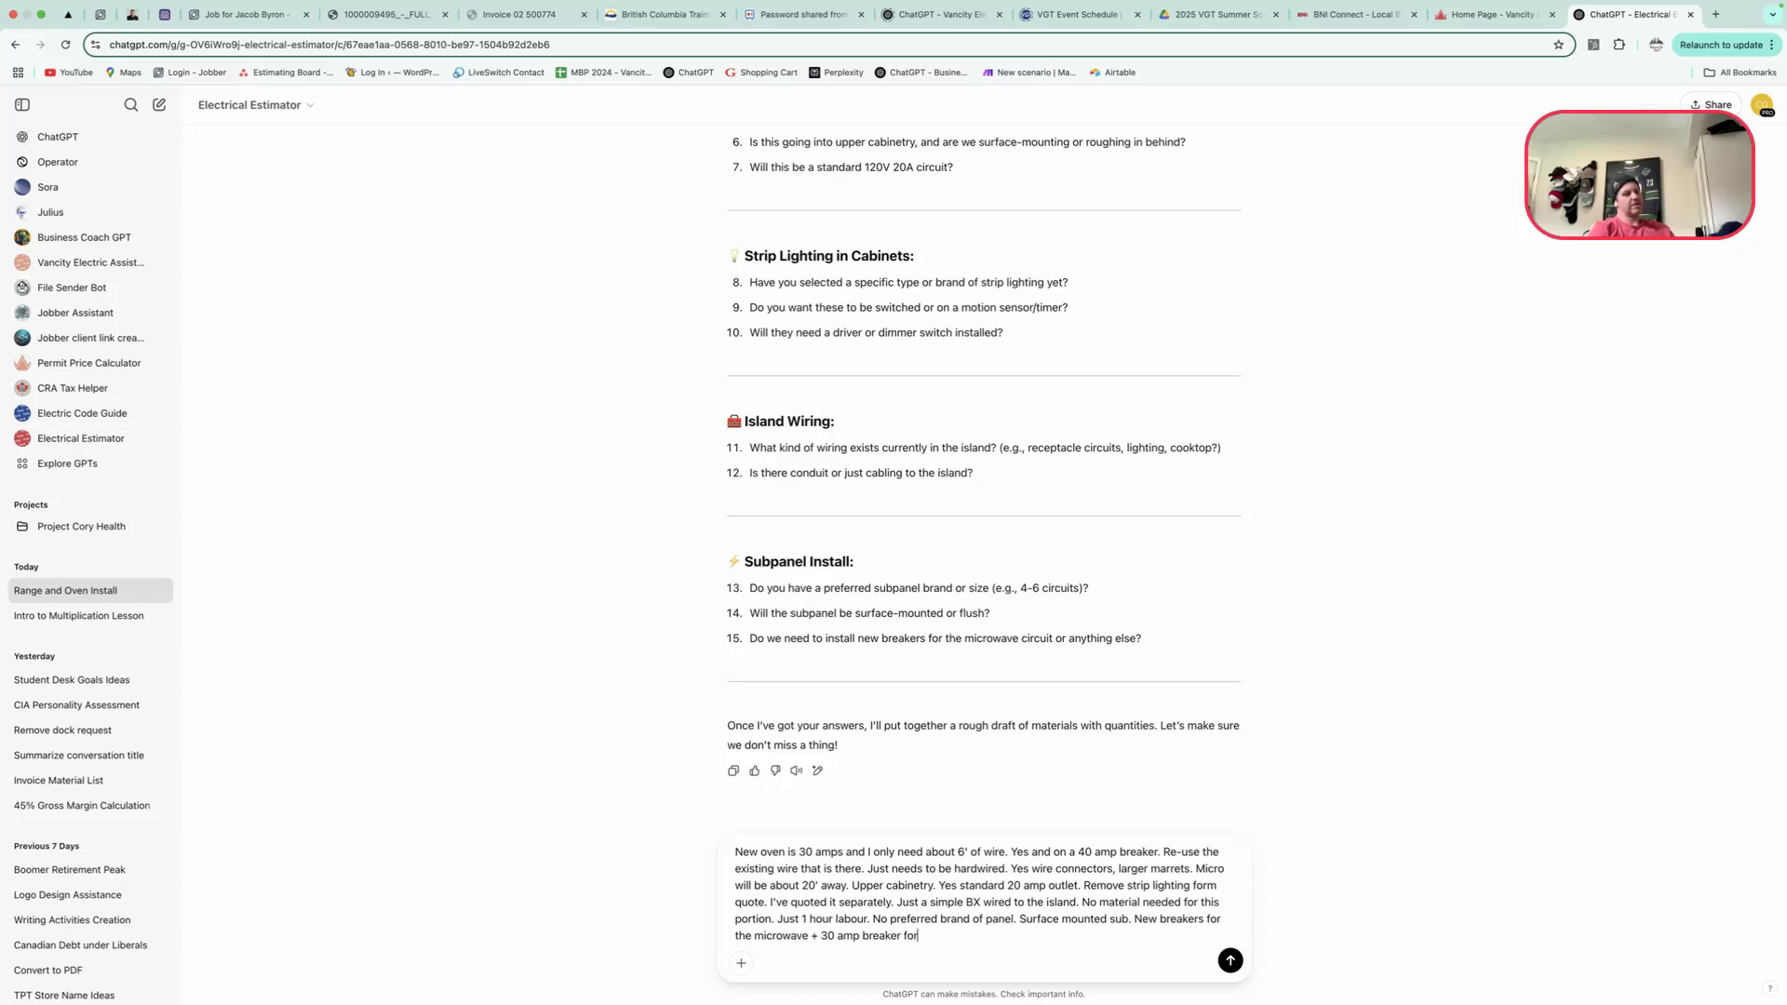
{"action": "type", "text": " the wall oven."}
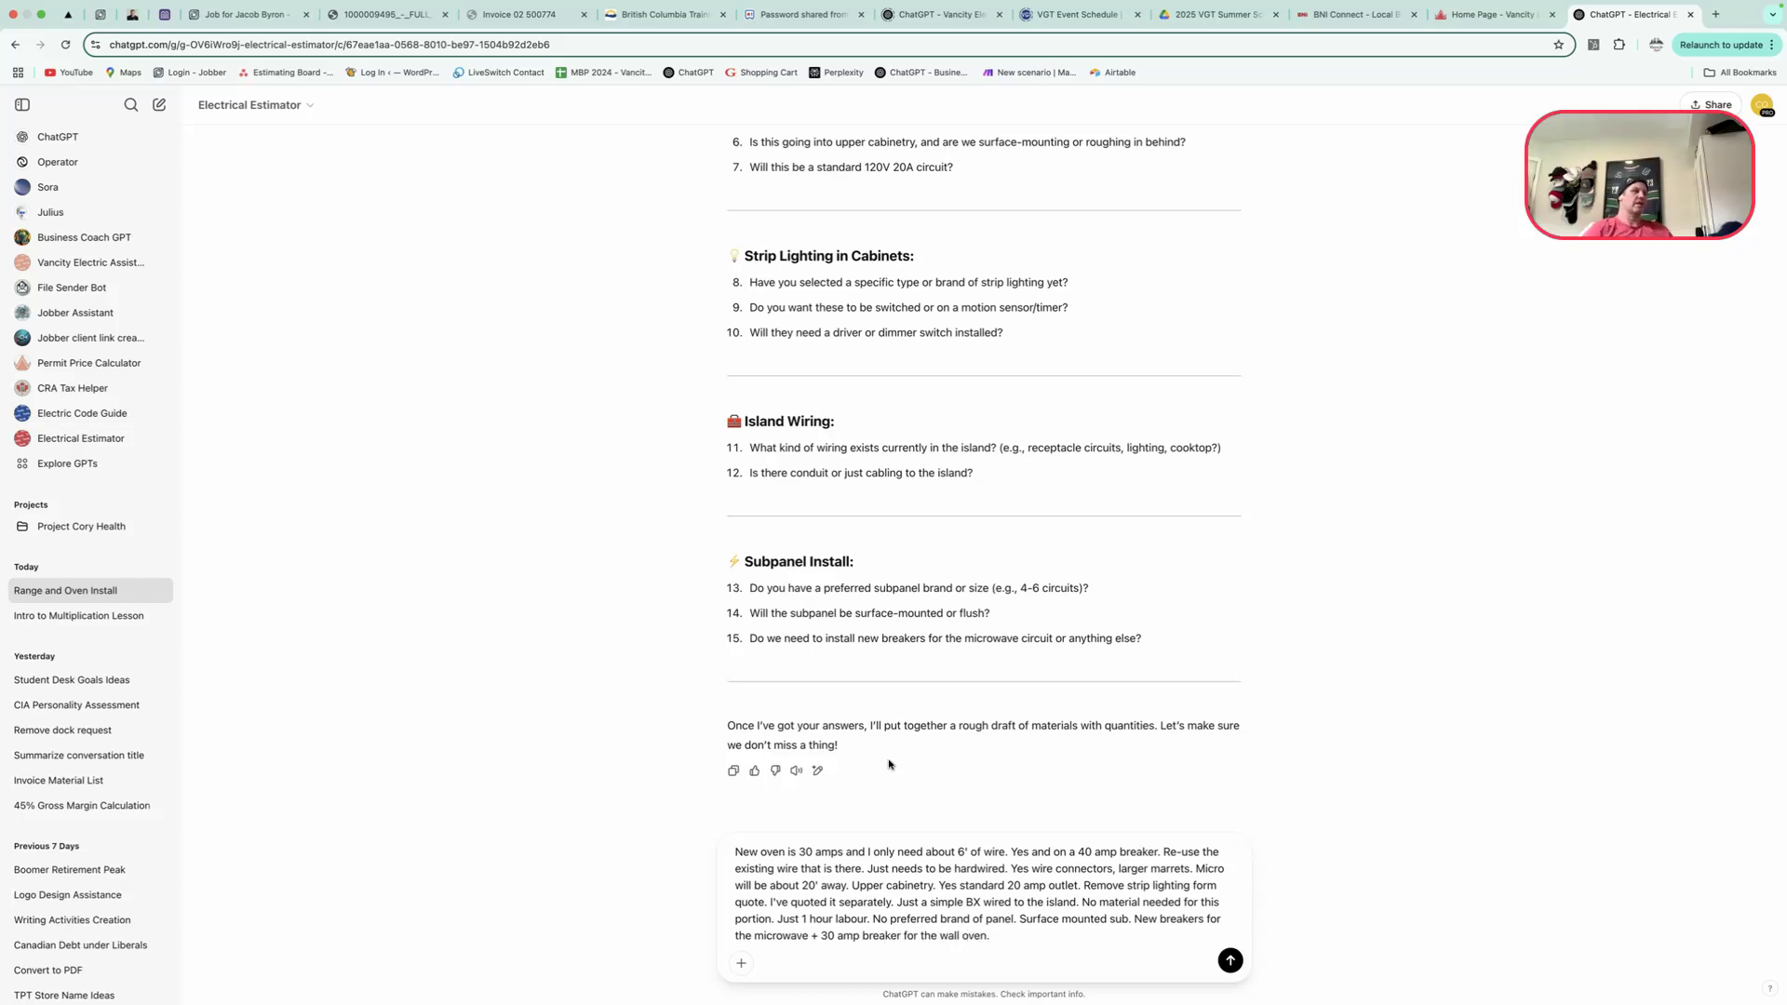
Check the estimator's questions once more and send the completed reply
{"action": "scroll", "coordinate": [904, 600], "scroll_direction": "up", "scroll_amount": 10}
{"action": "scroll", "coordinate": [904, 601], "scroll_direction": "down", "scroll_amount": 8}
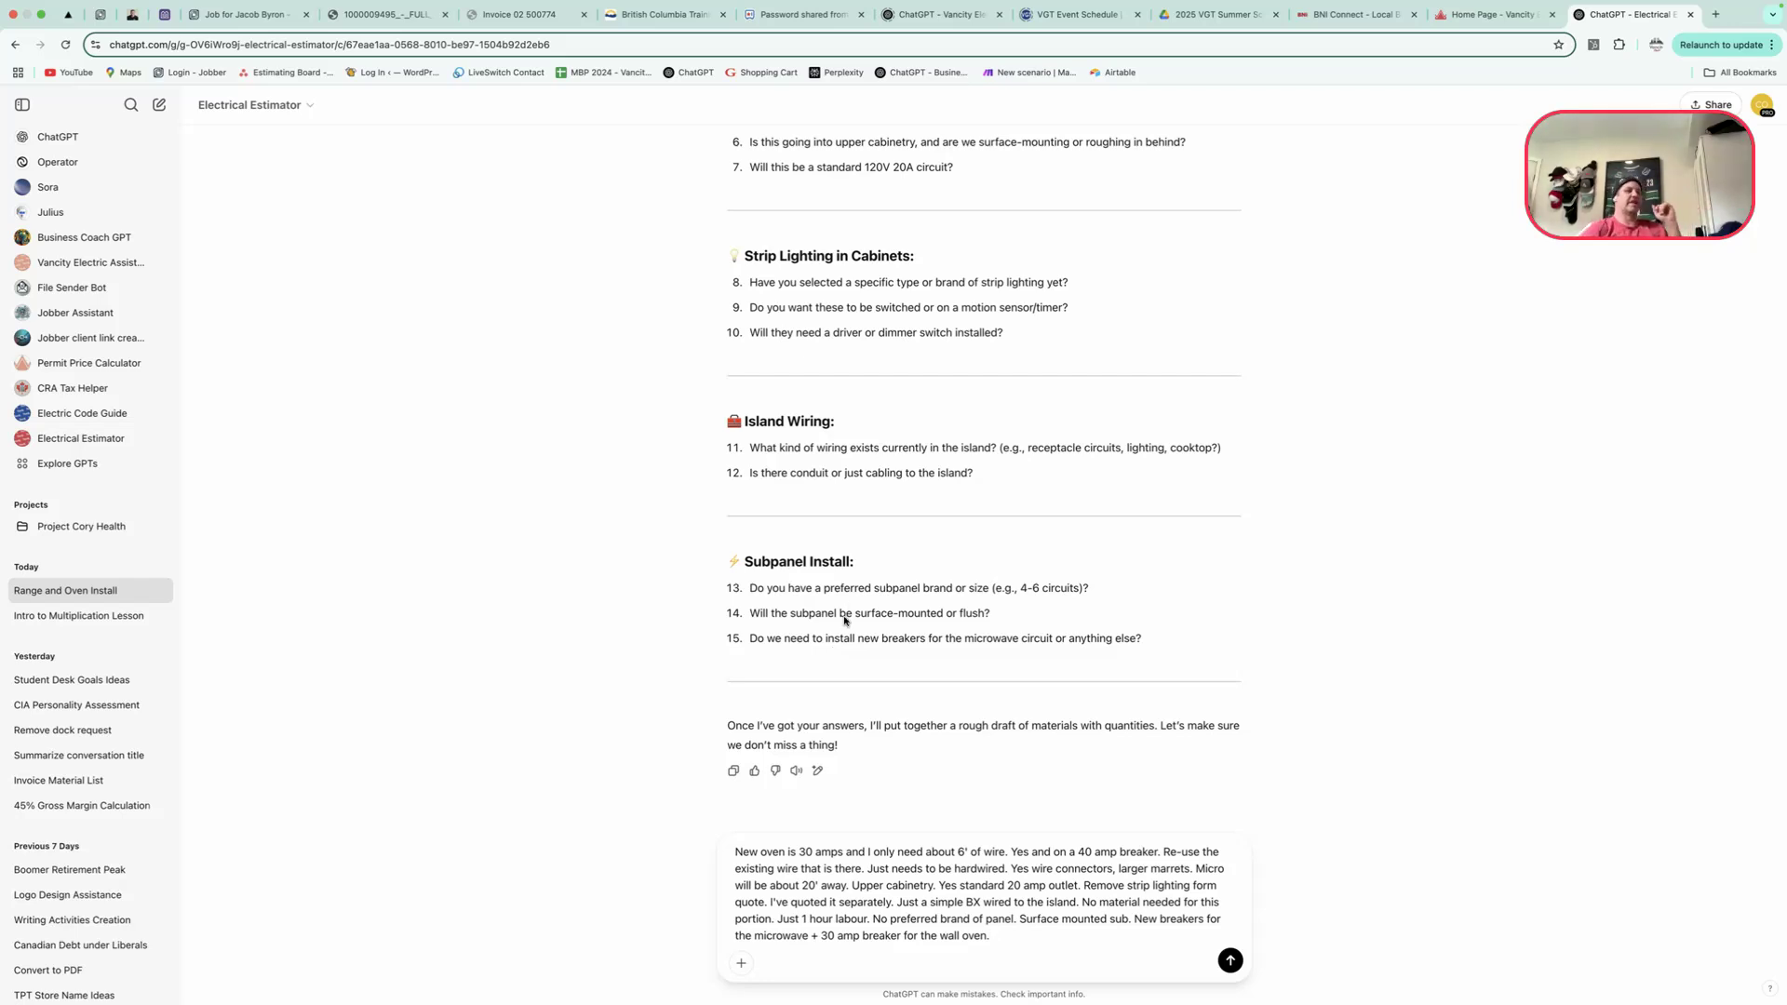
{"action": "left_click", "coordinate": [1229, 960]}
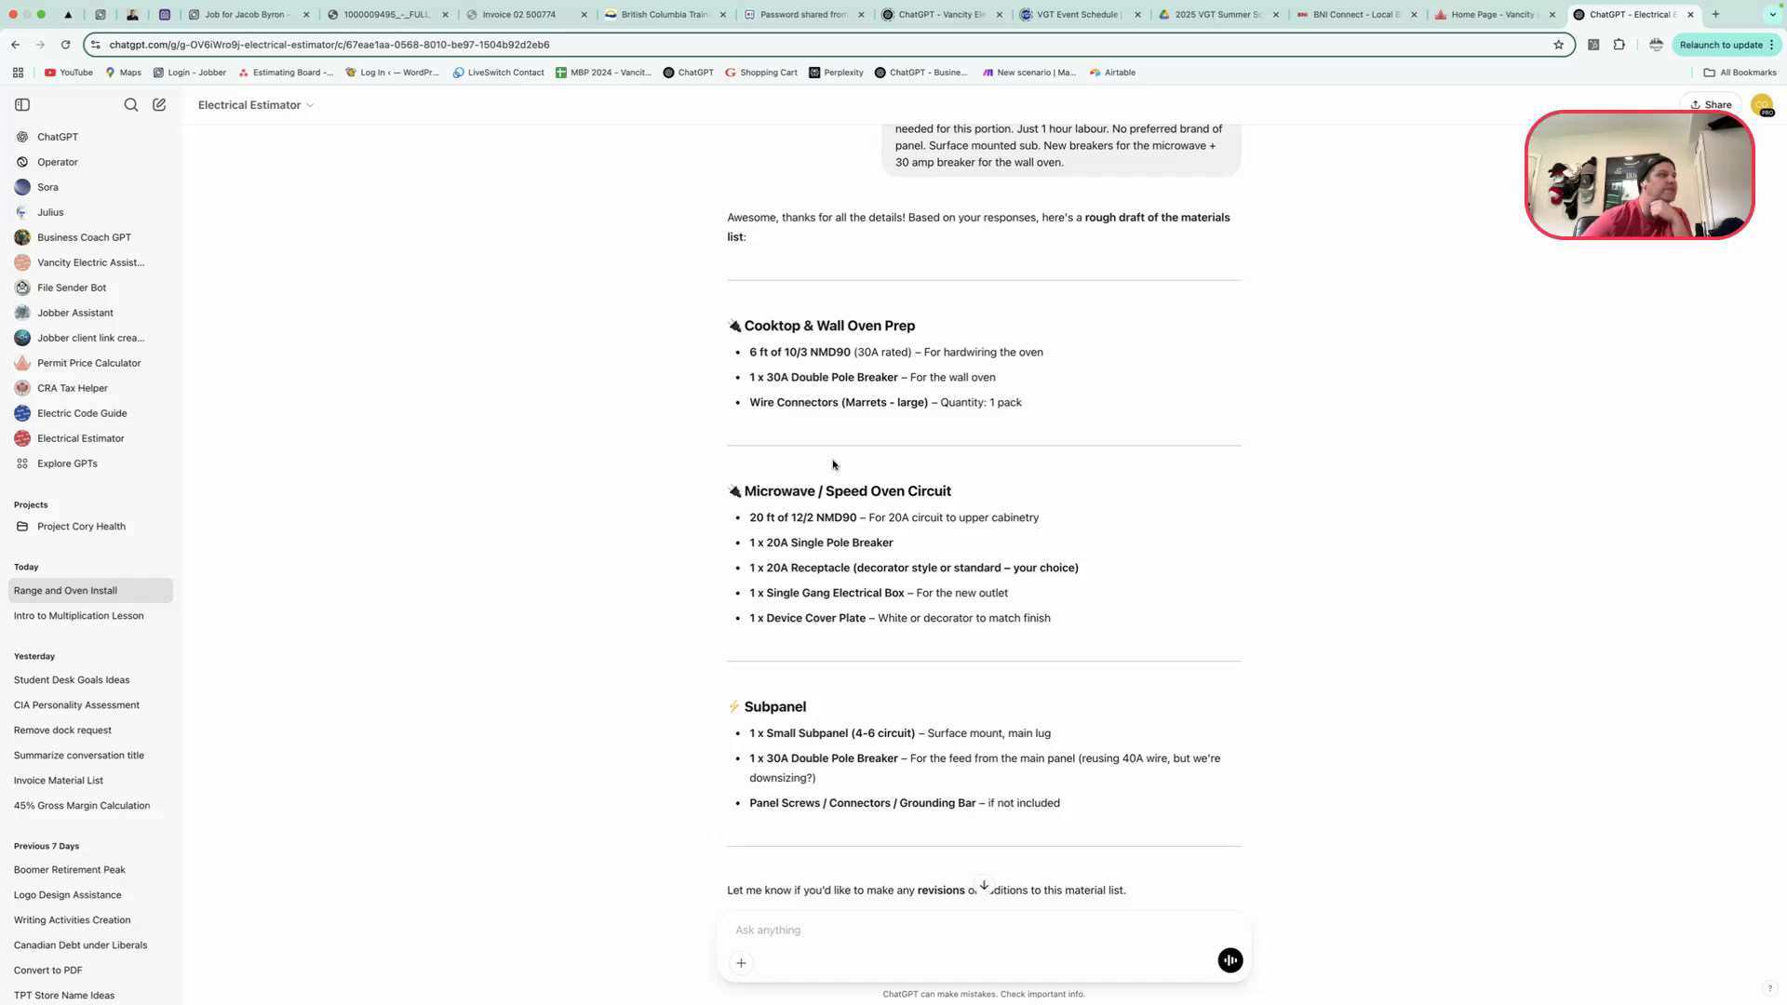
Review the drafted materials list and send "Yes move on" to proceed to the Calculation Protocol
{"action": "scroll", "coordinate": [861, 624], "scroll_direction": "down", "scroll_amount": 2}
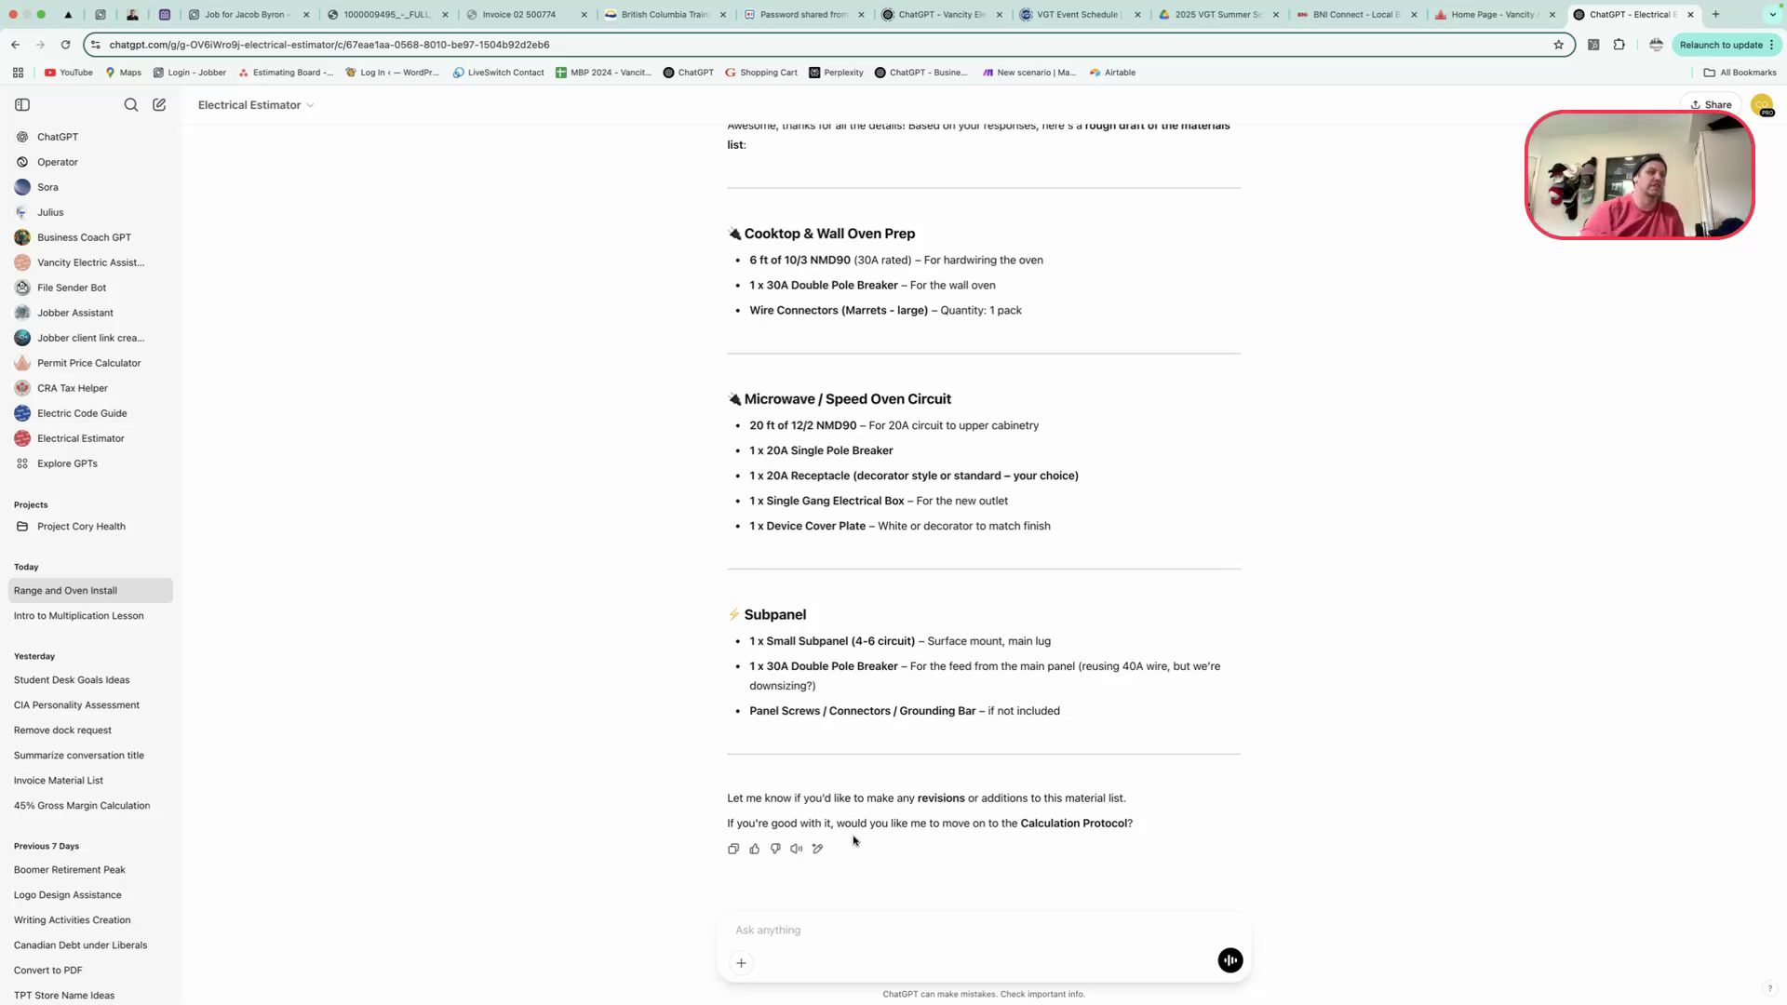
{"action": "left_click", "coordinate": [887, 921]}
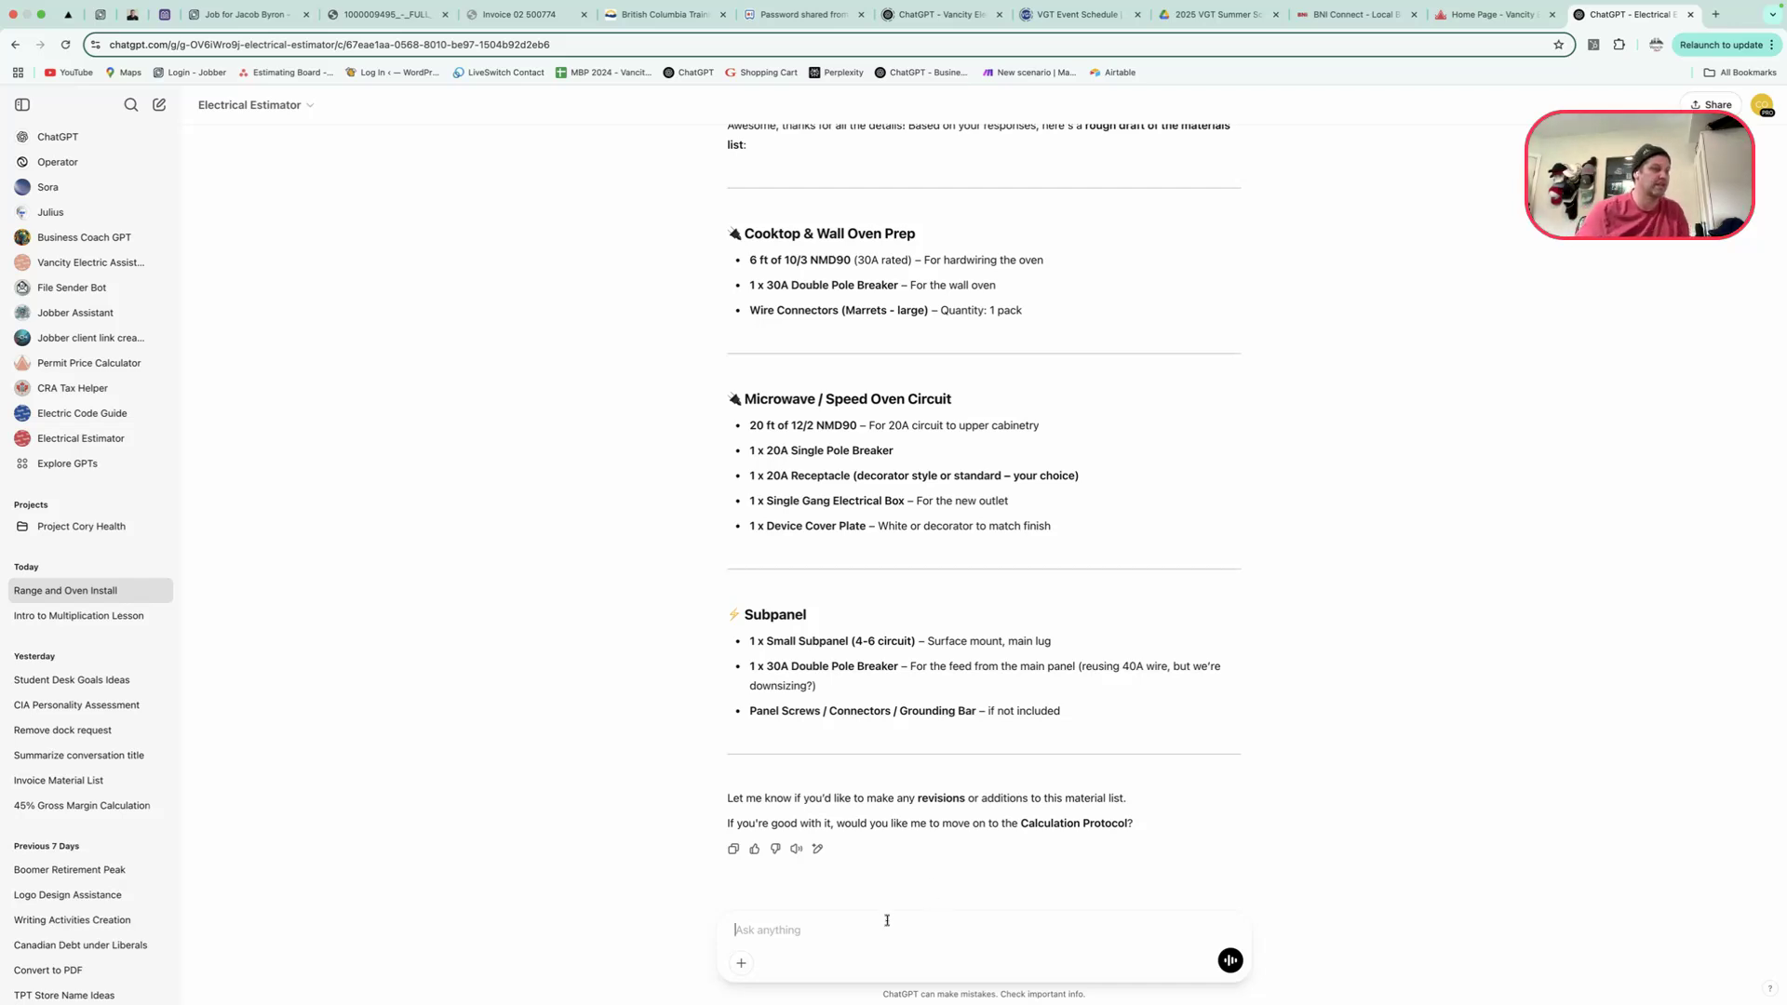
{"action": "type", "text": "Yes move on"}
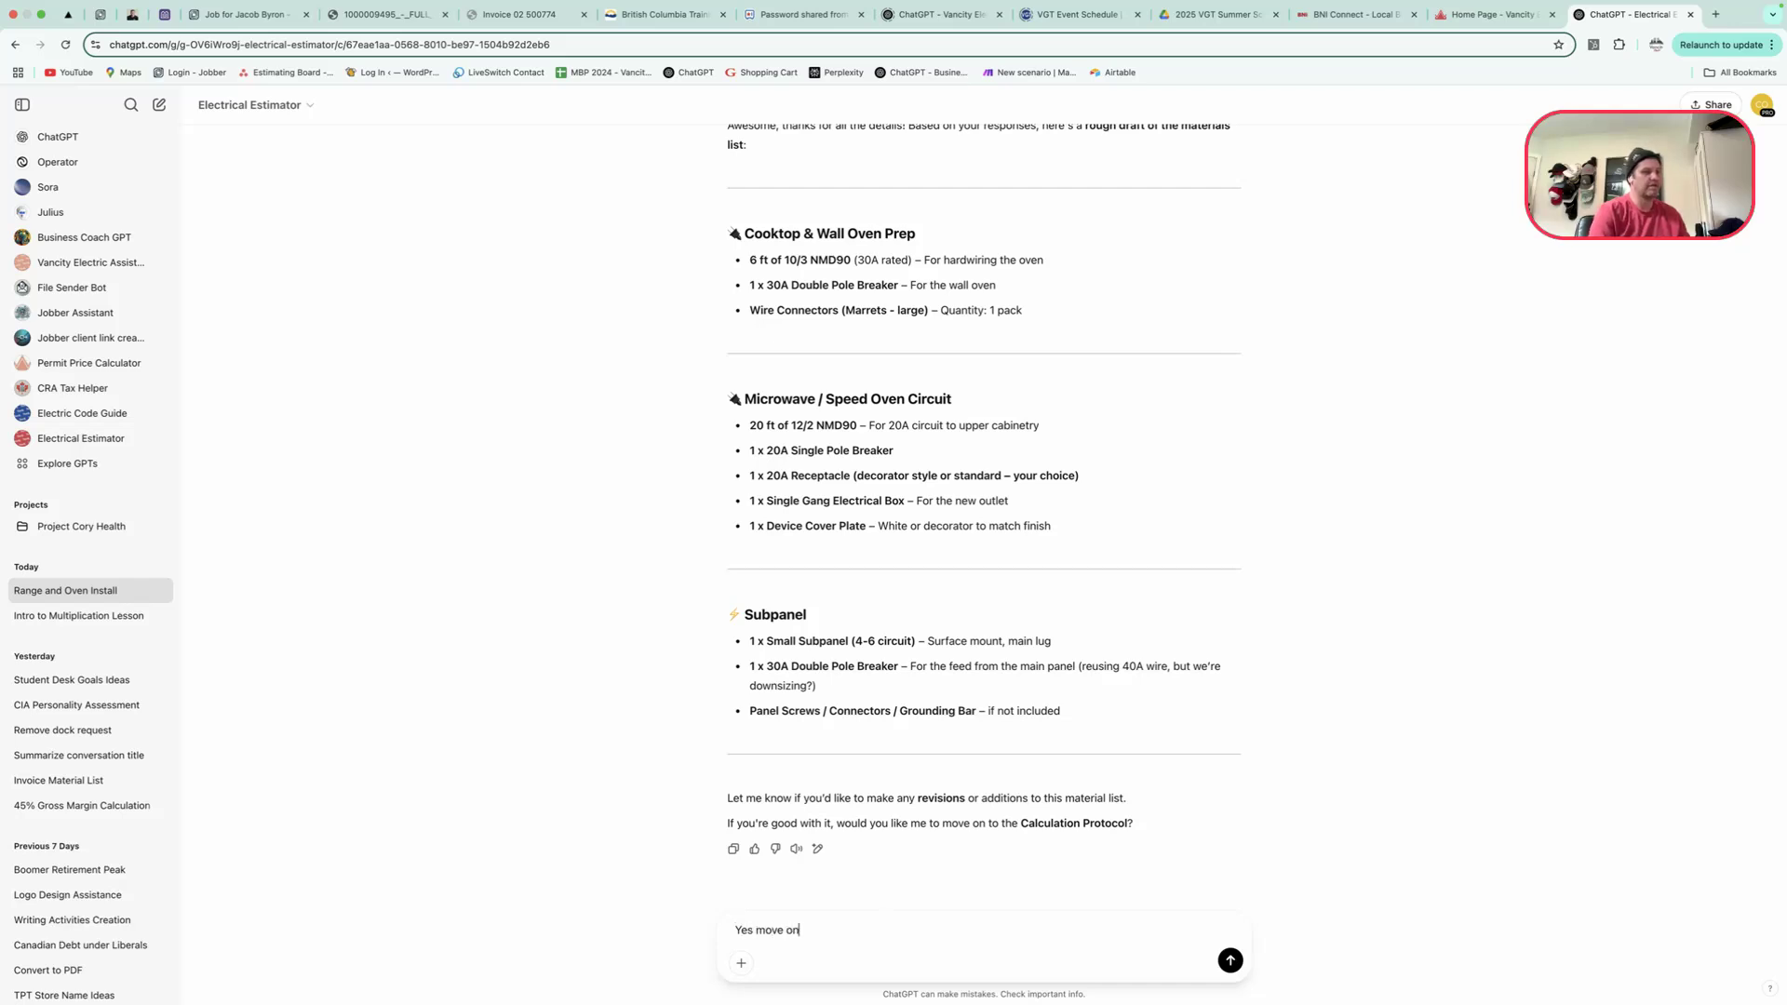
{"action": "key", "text": "Return"}
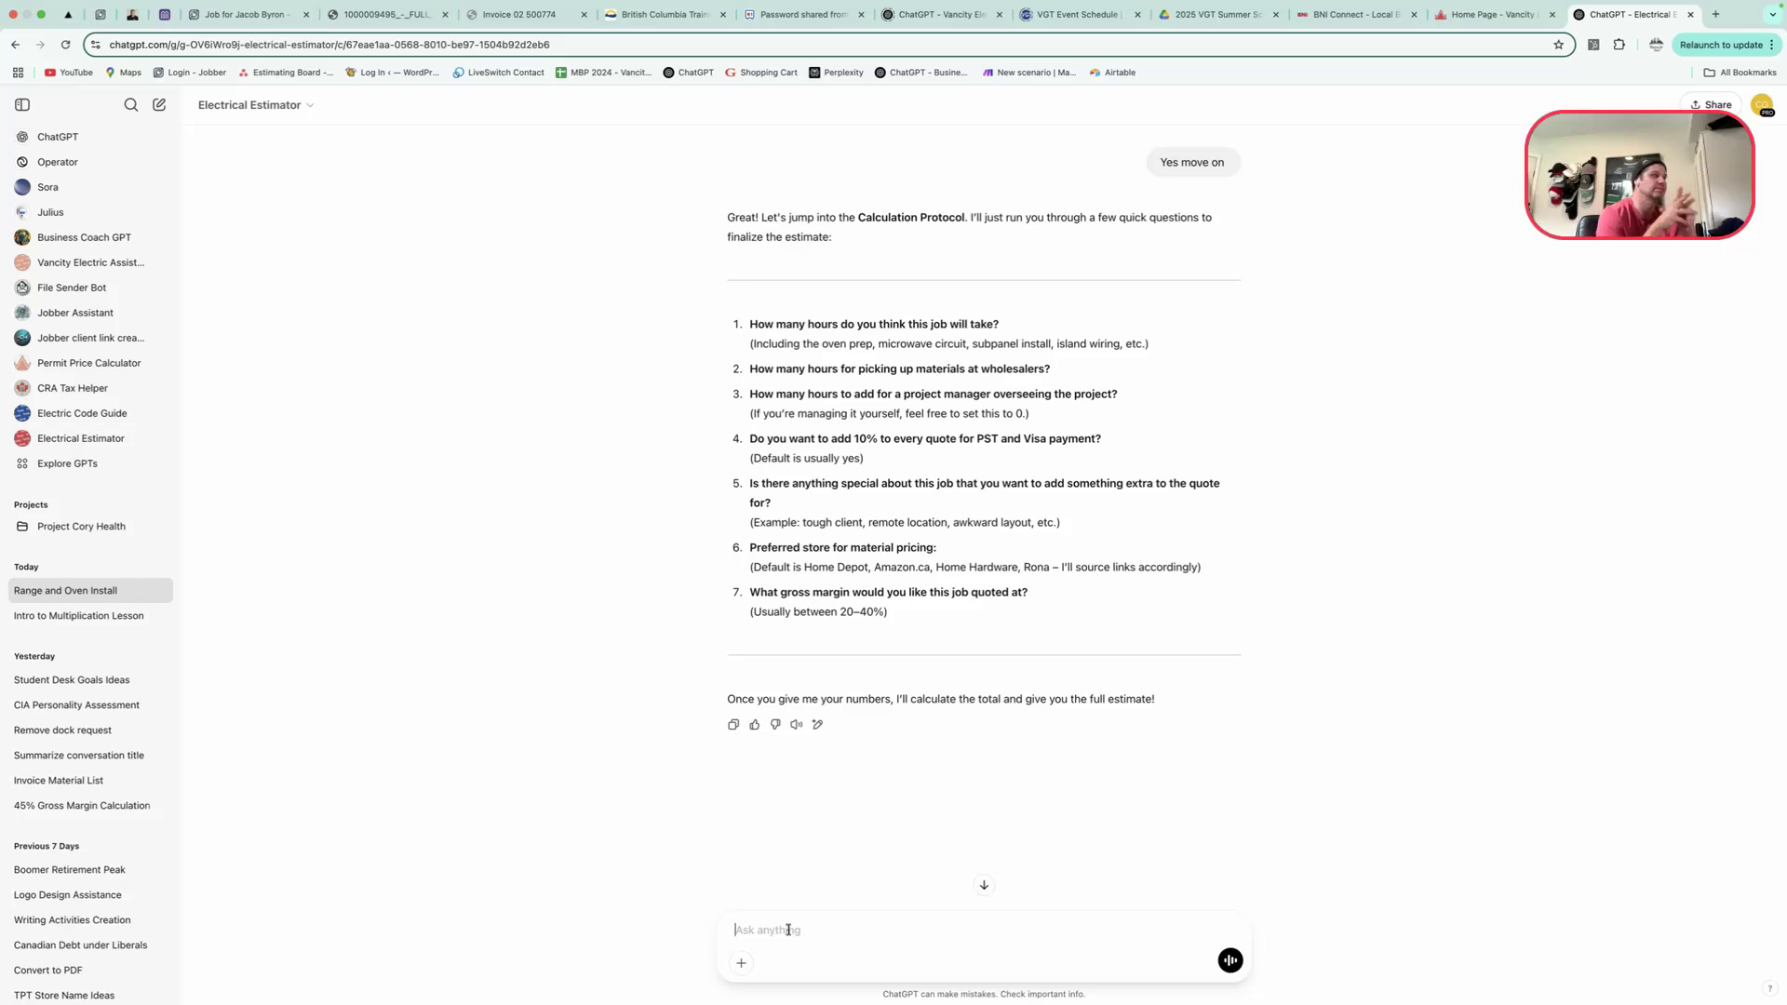
Answer the first four calculation questions with "You decide the hours. 2 hours mat pick up. 2 hours project manager. Add the 10%."
{"action": "type", "text": "You"}
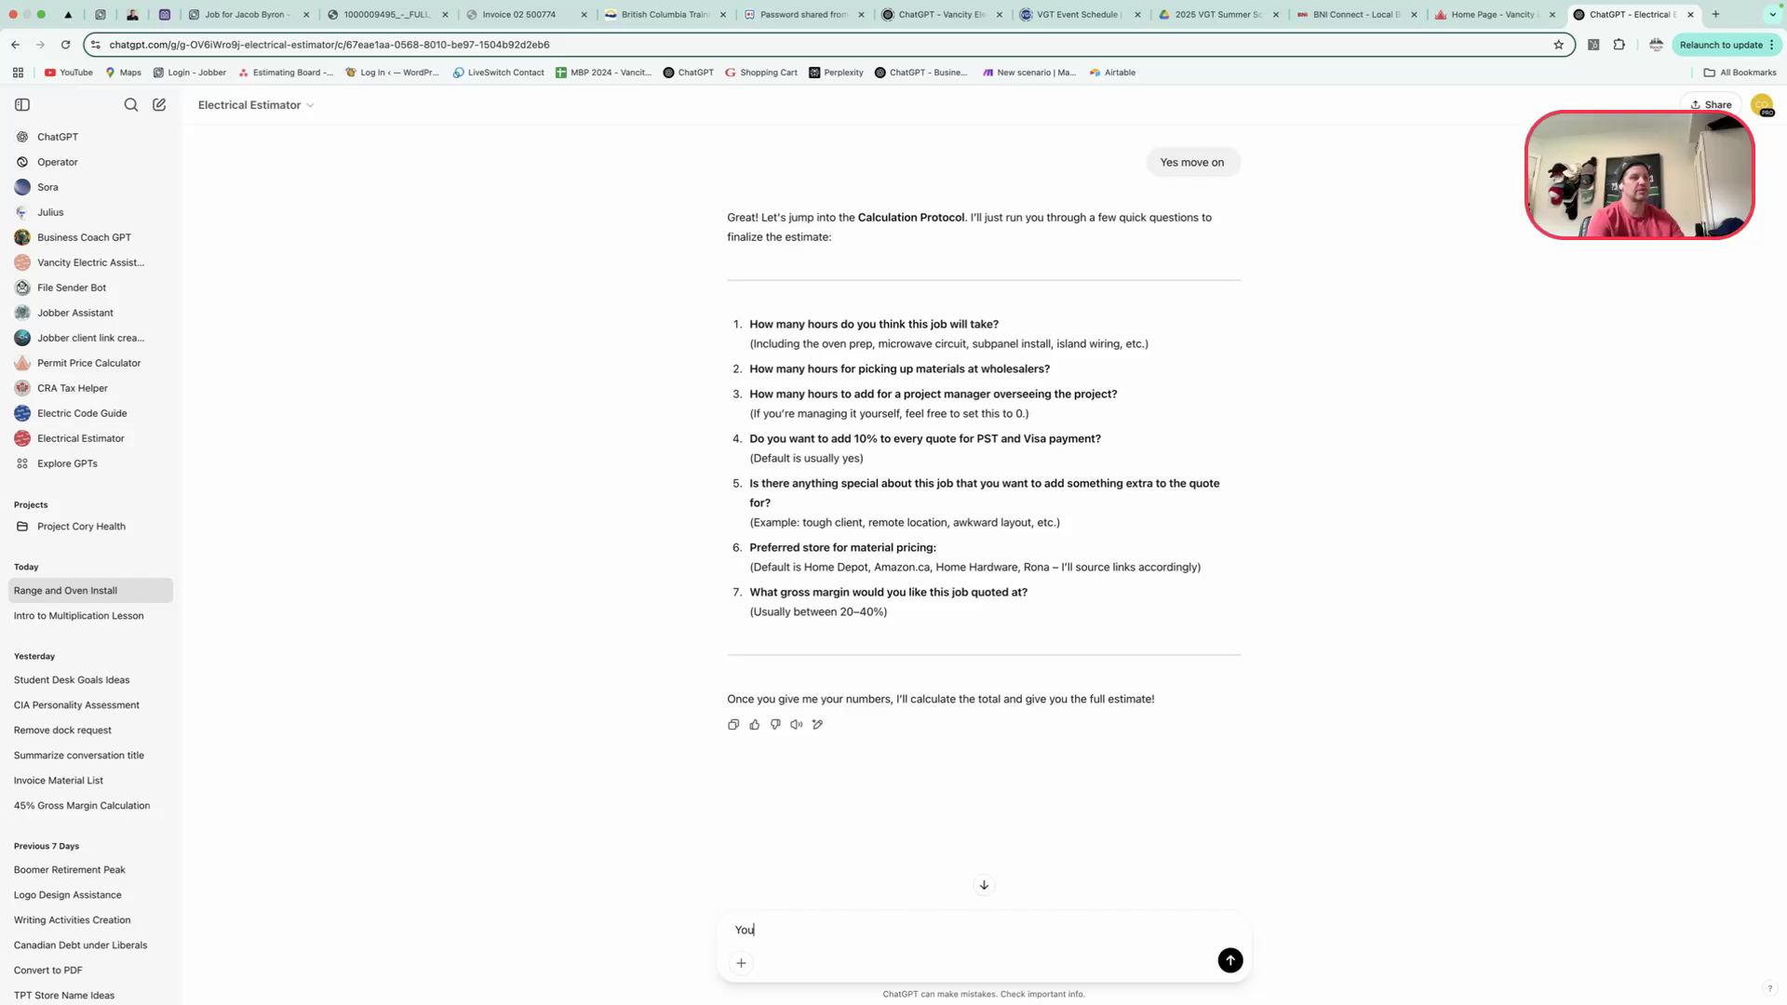
{"action": "type", "text": " decide the hours. "}
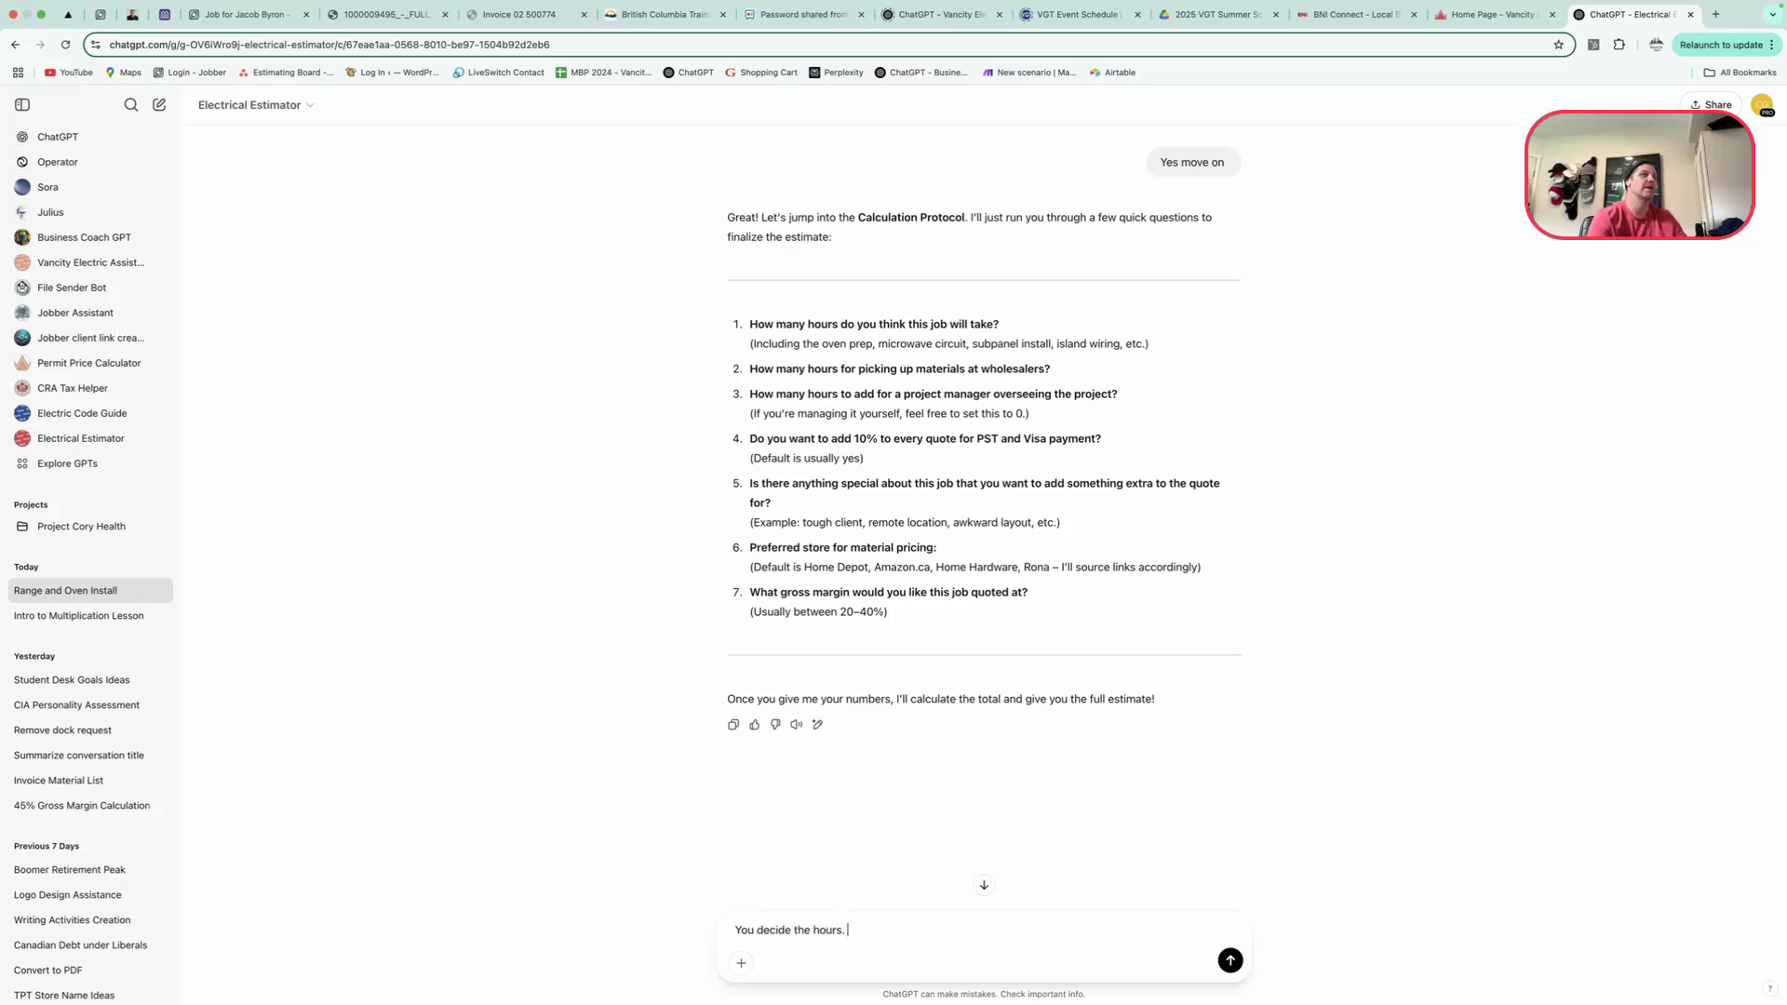
{"action": "type", "text": "2 hours mat pick up"}
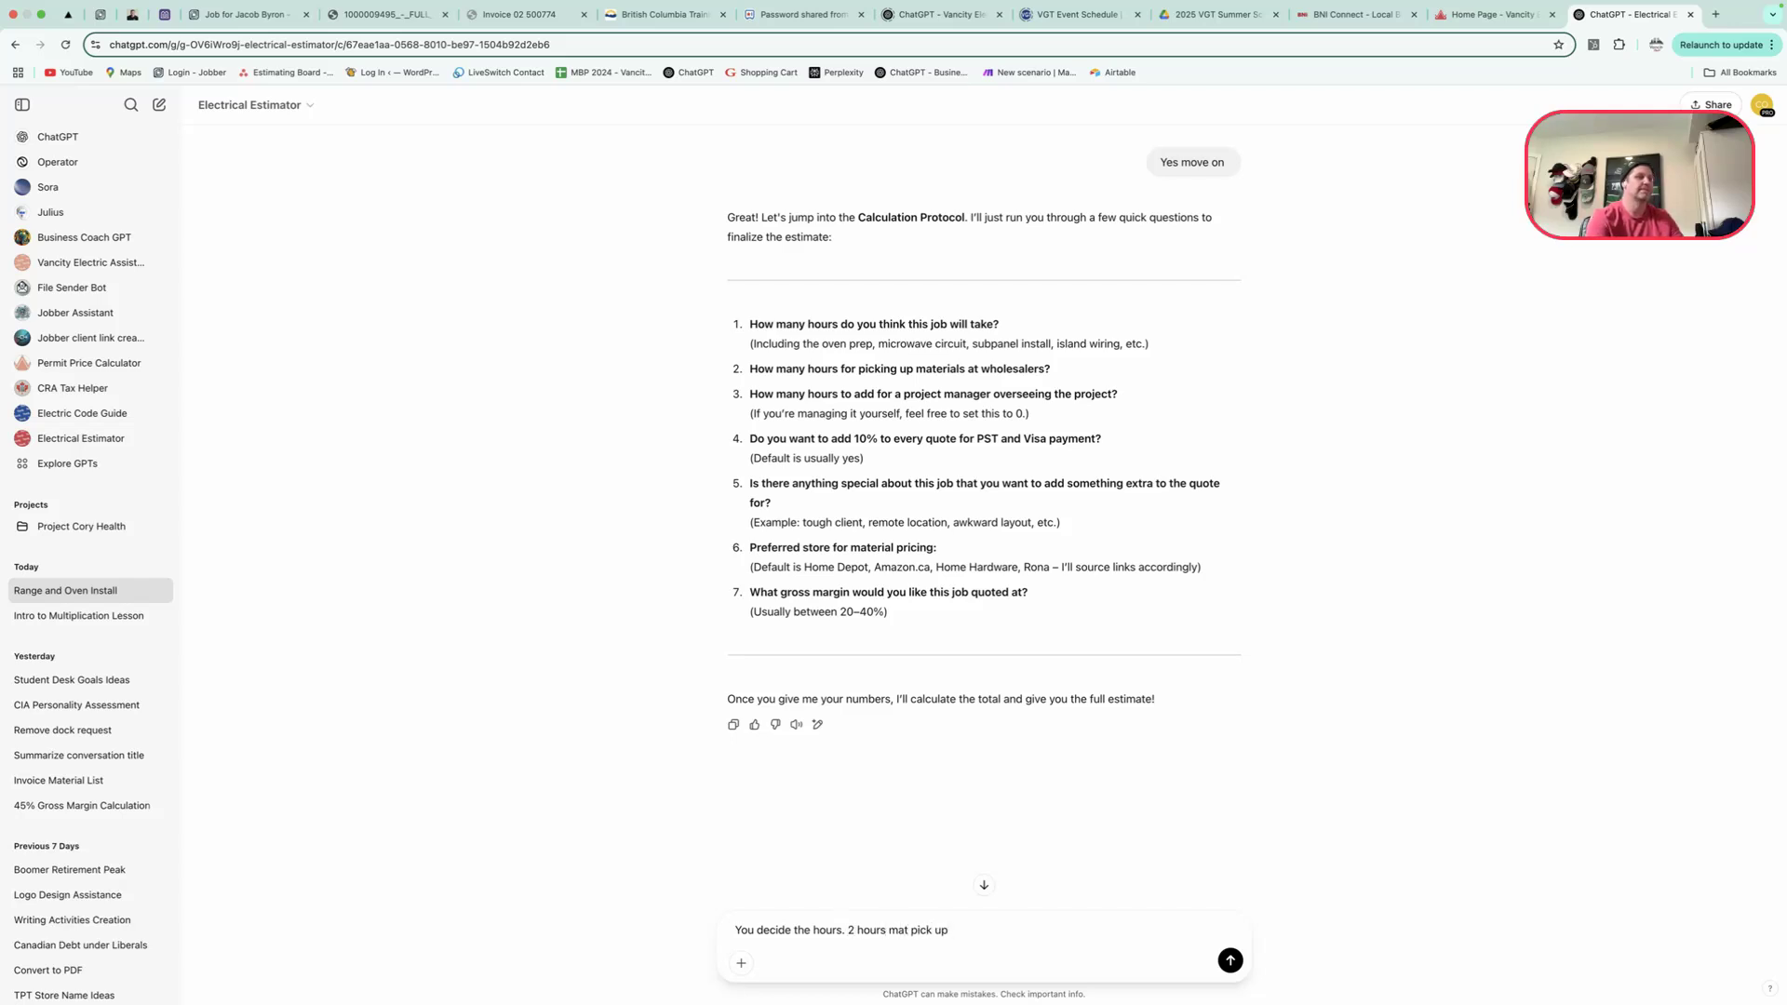
{"action": "type", "text": ". 2 hours project manager"}
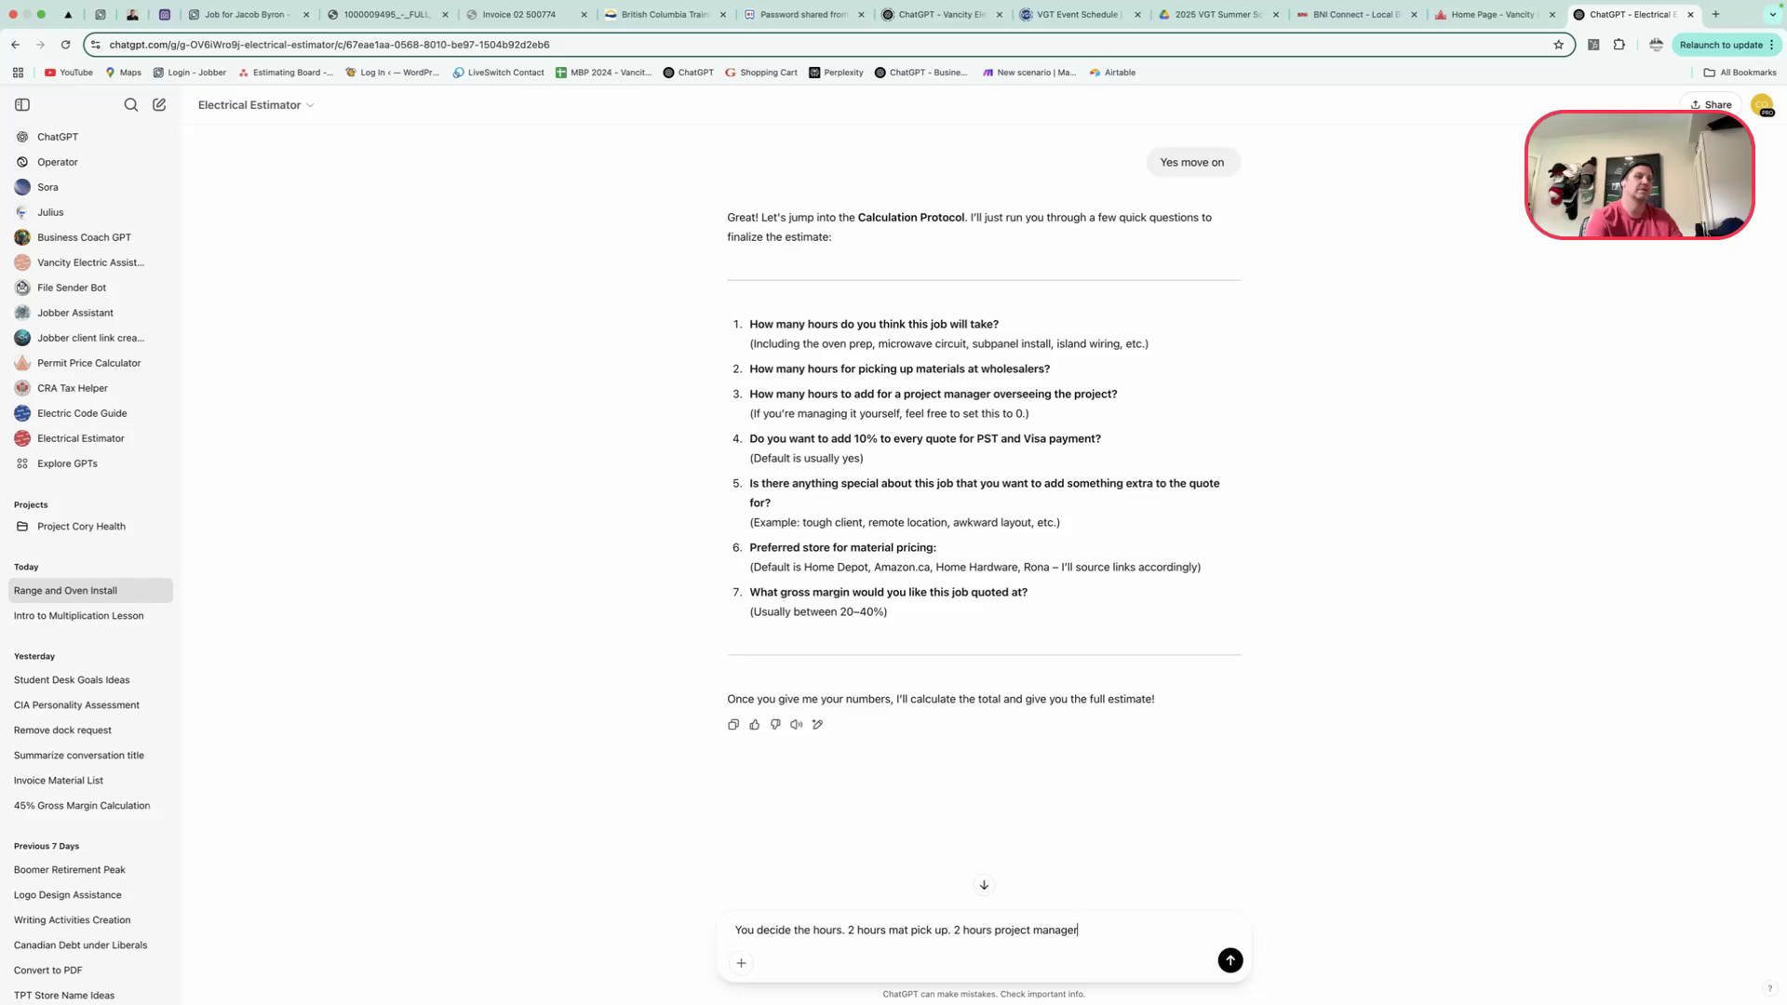
{"action": "type", "text": ". Add the 10%."}
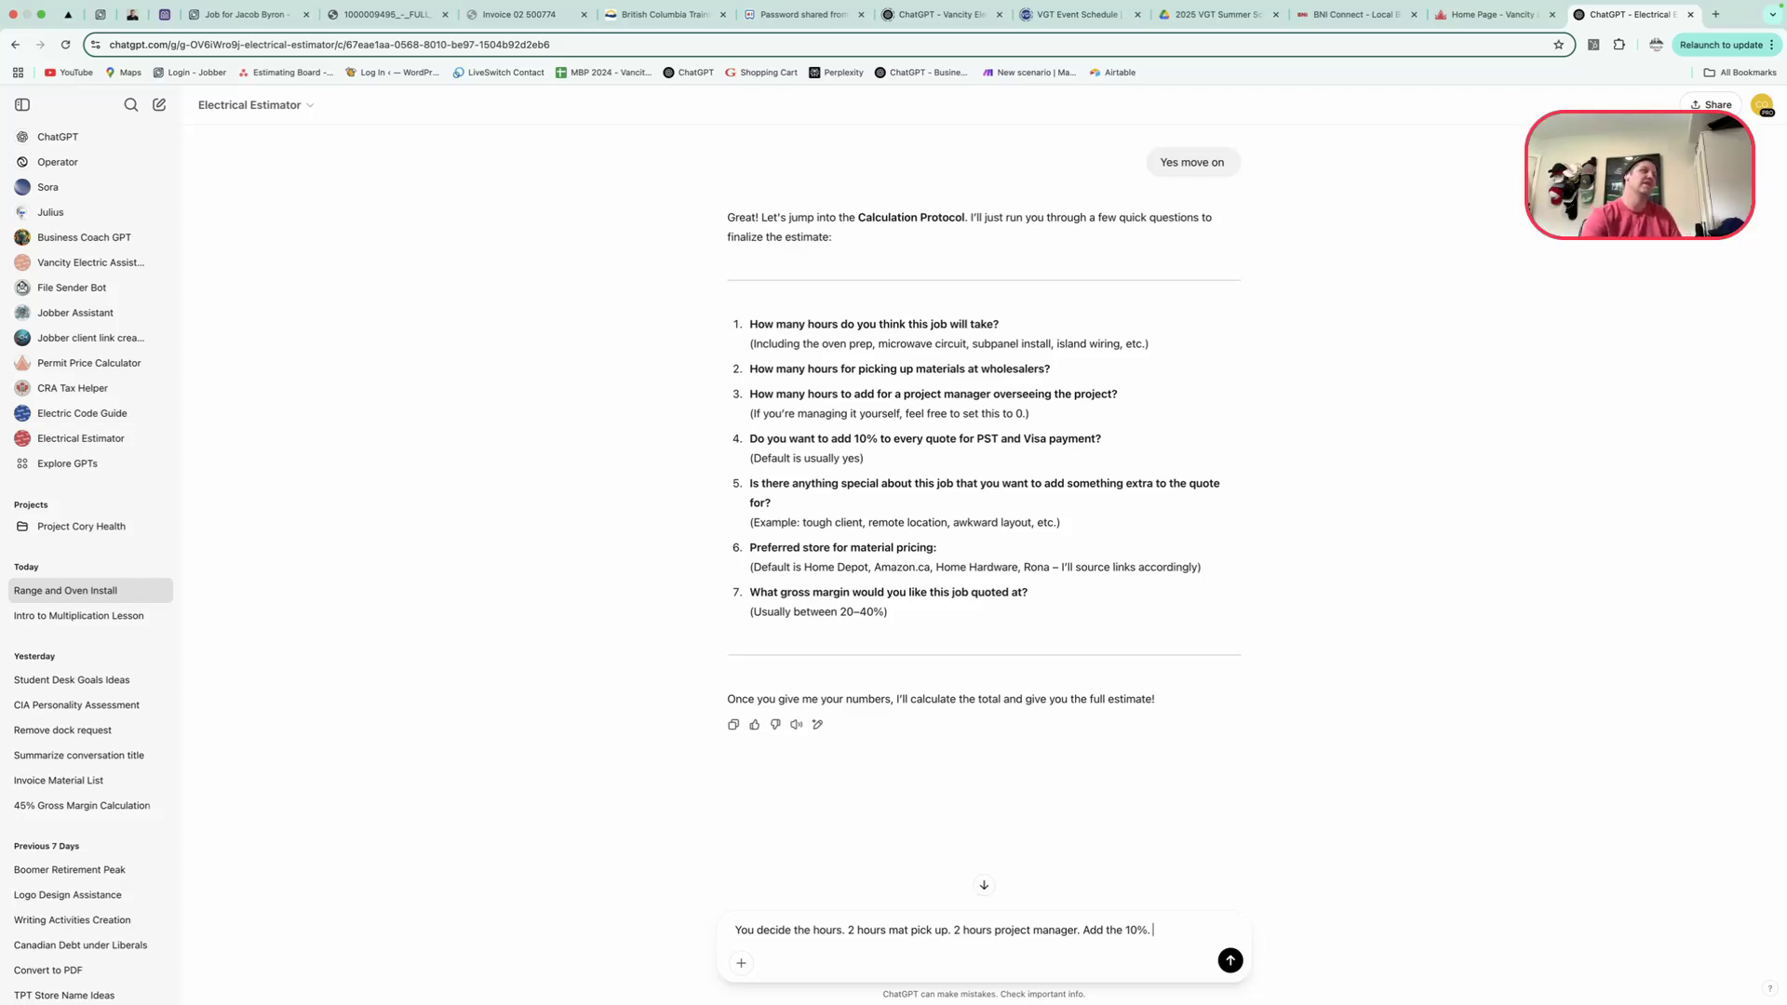
Answer the remaining calculation questions with "Nothing special. Home depot is fine. 50% Gross margin." and send the reply
{"action": "type", "text": "Nothing spre"}
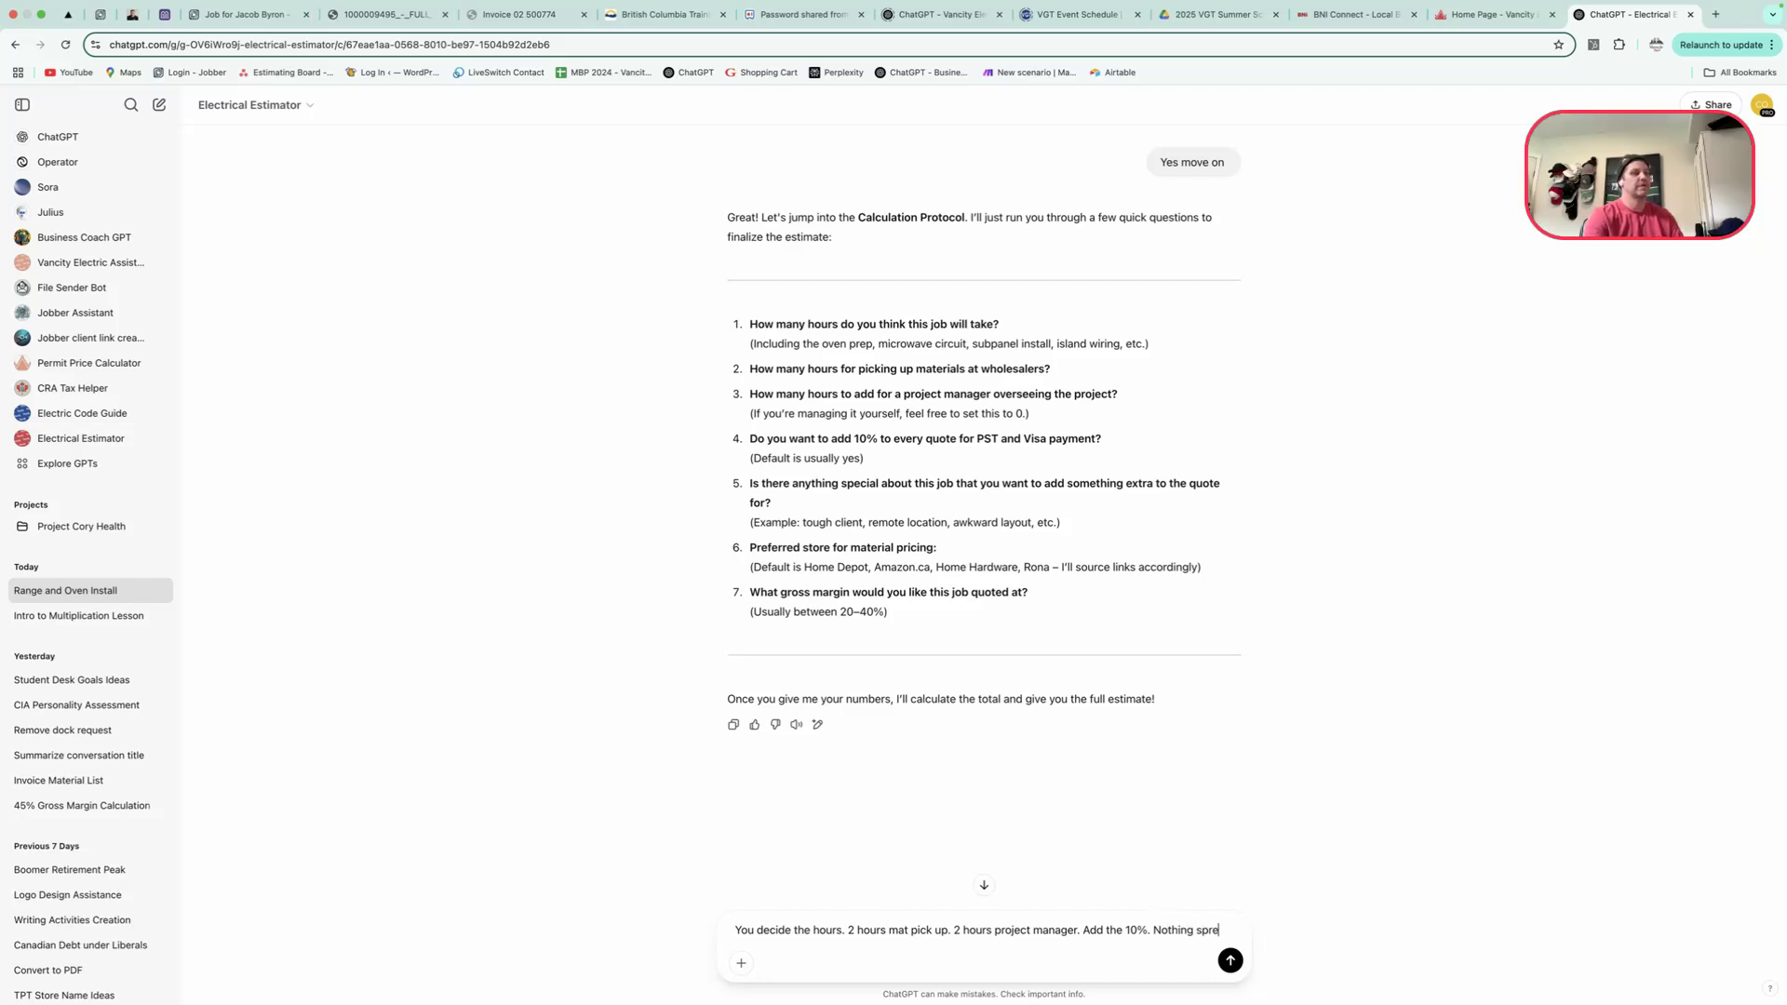
{"action": "key", "text": "BackSpace"}
{"action": "key", "text": "BackSpace"}
{"action": "type", "text": "ecial."}
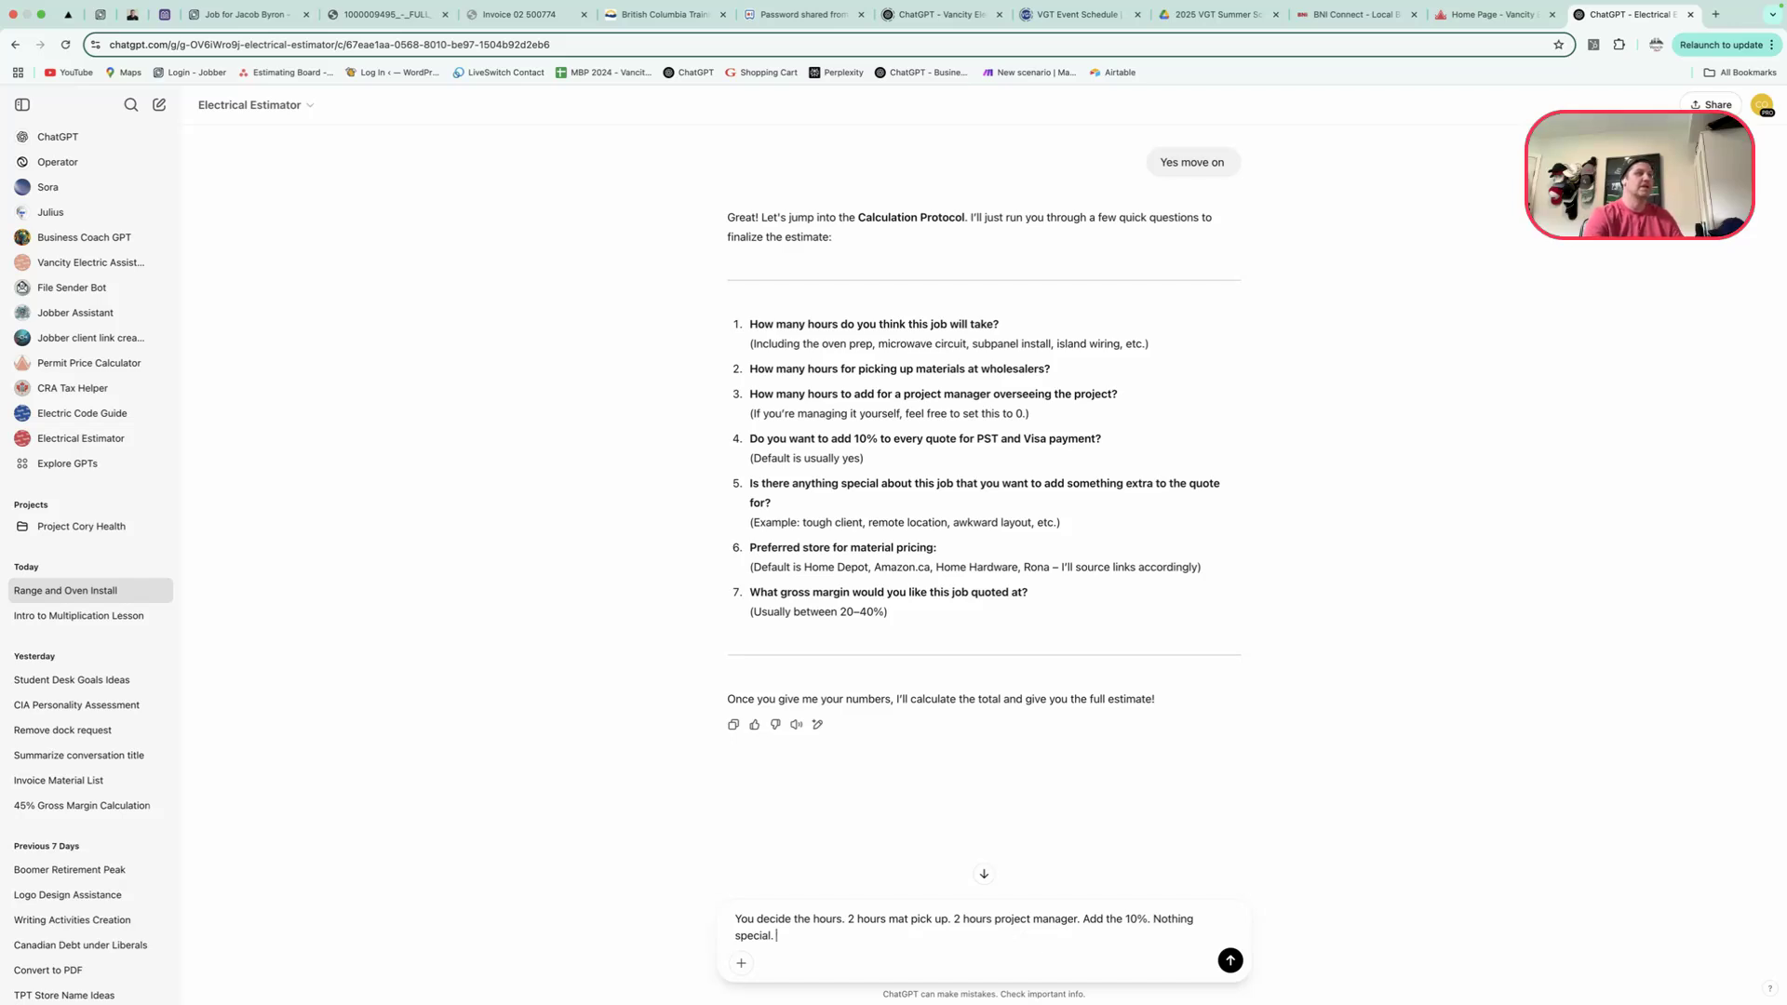
{"action": "type", "text": "Home depot is fine."}
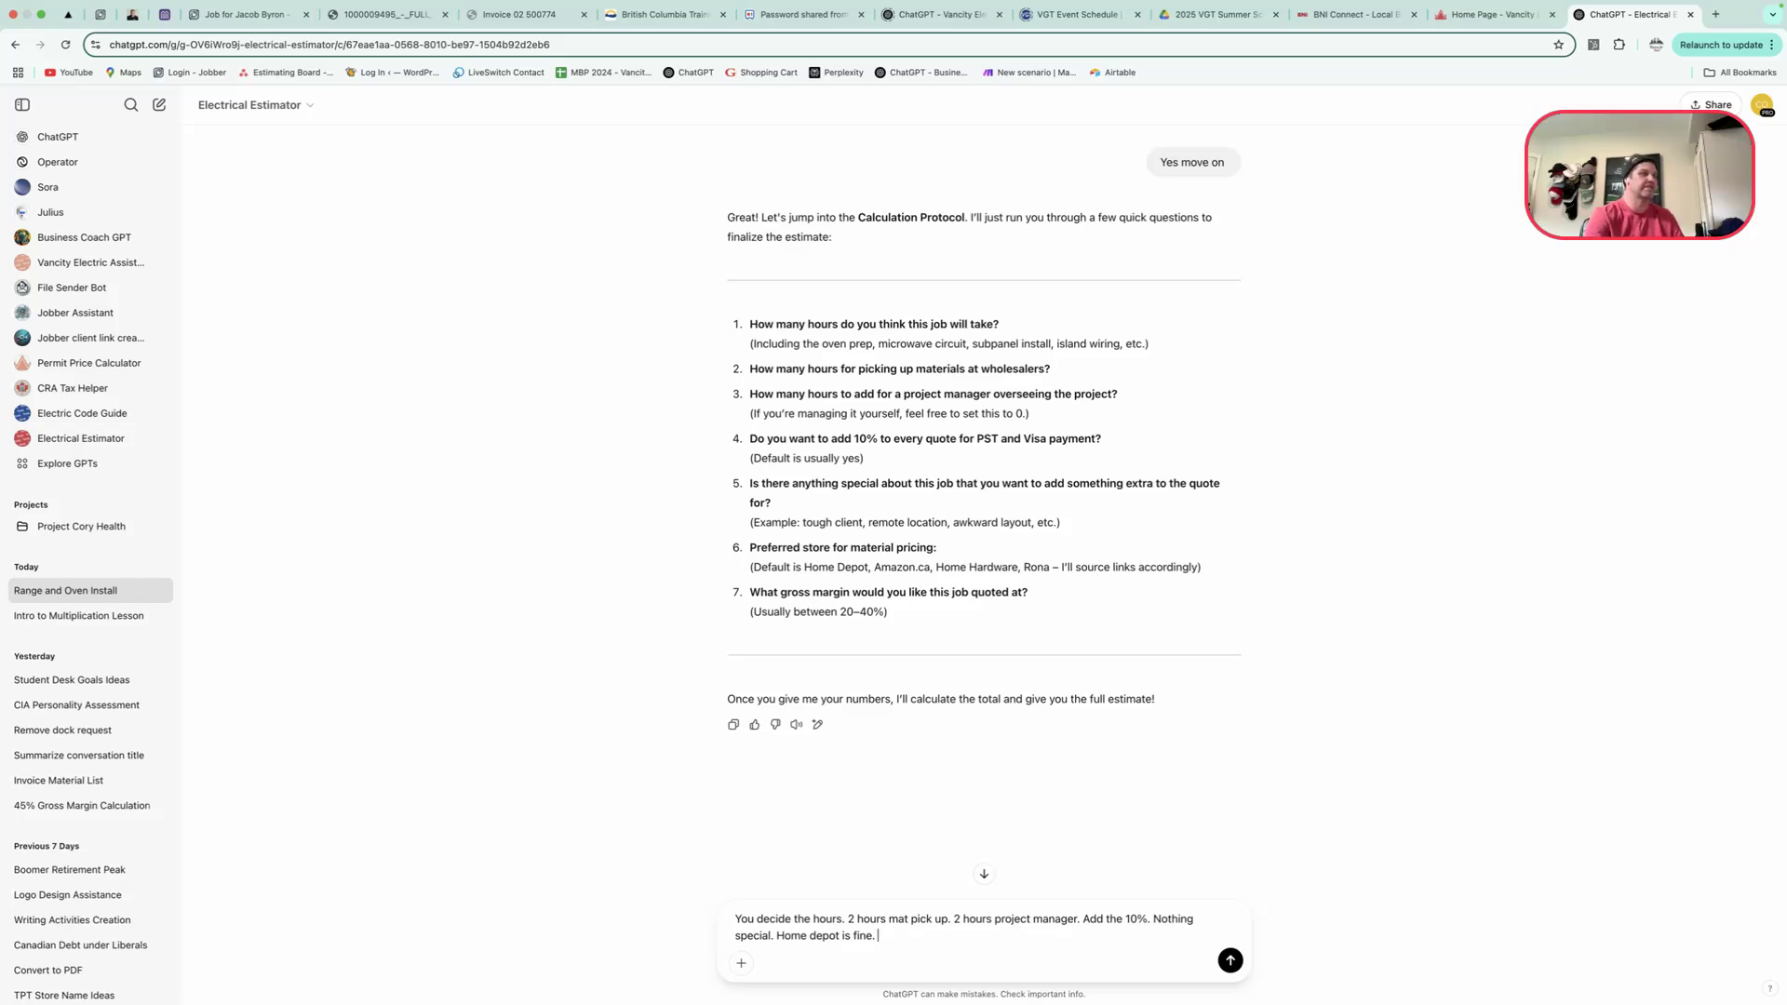
{"action": "type", "text": "50%"}
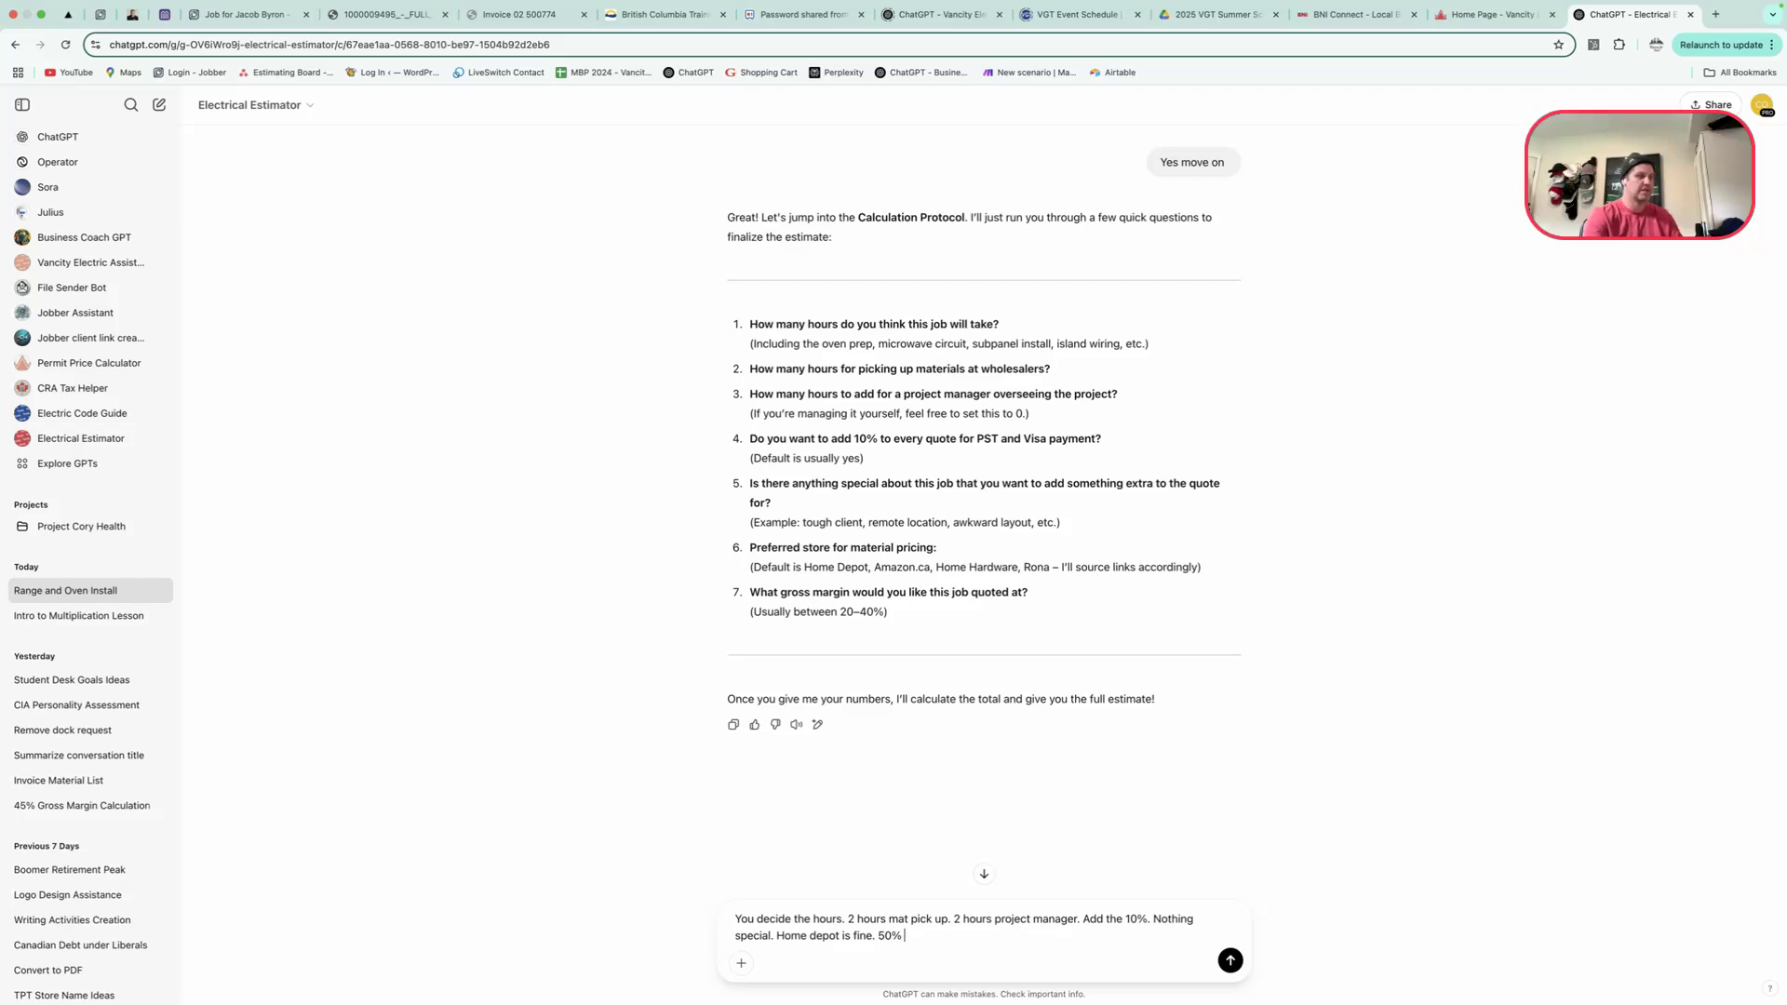
{"action": "type", "text": " Gross margin."}
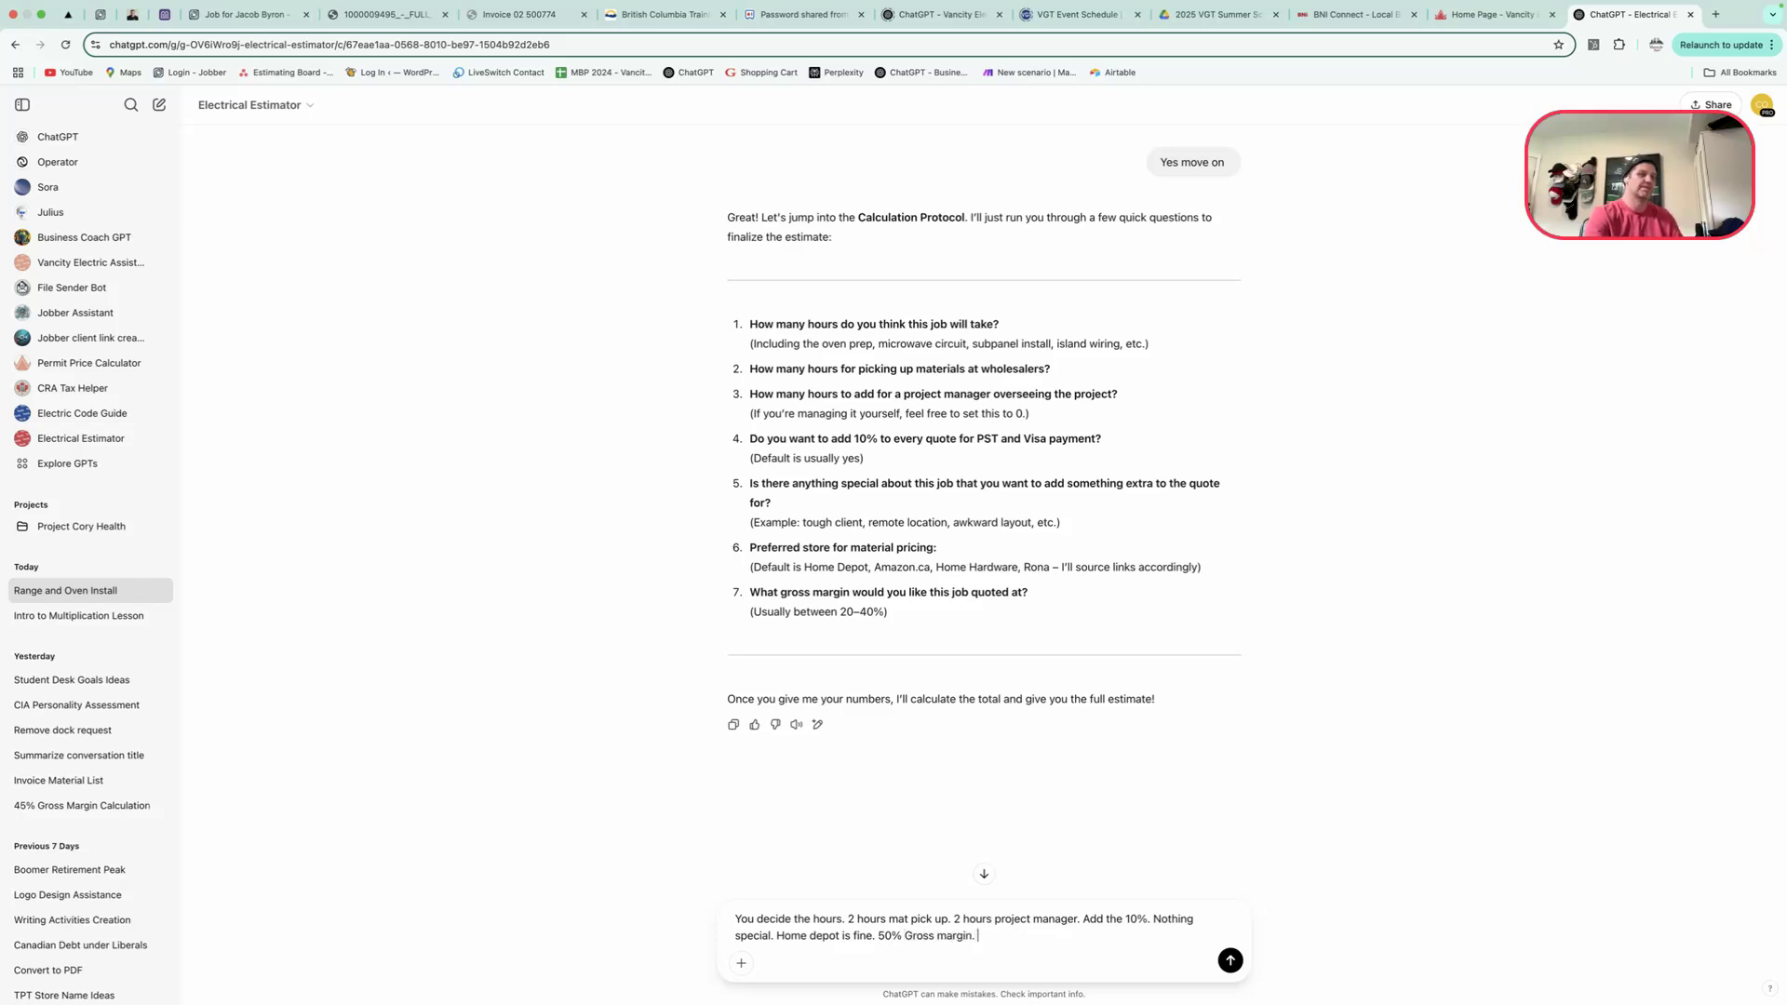
{"action": "key", "text": "Return"}
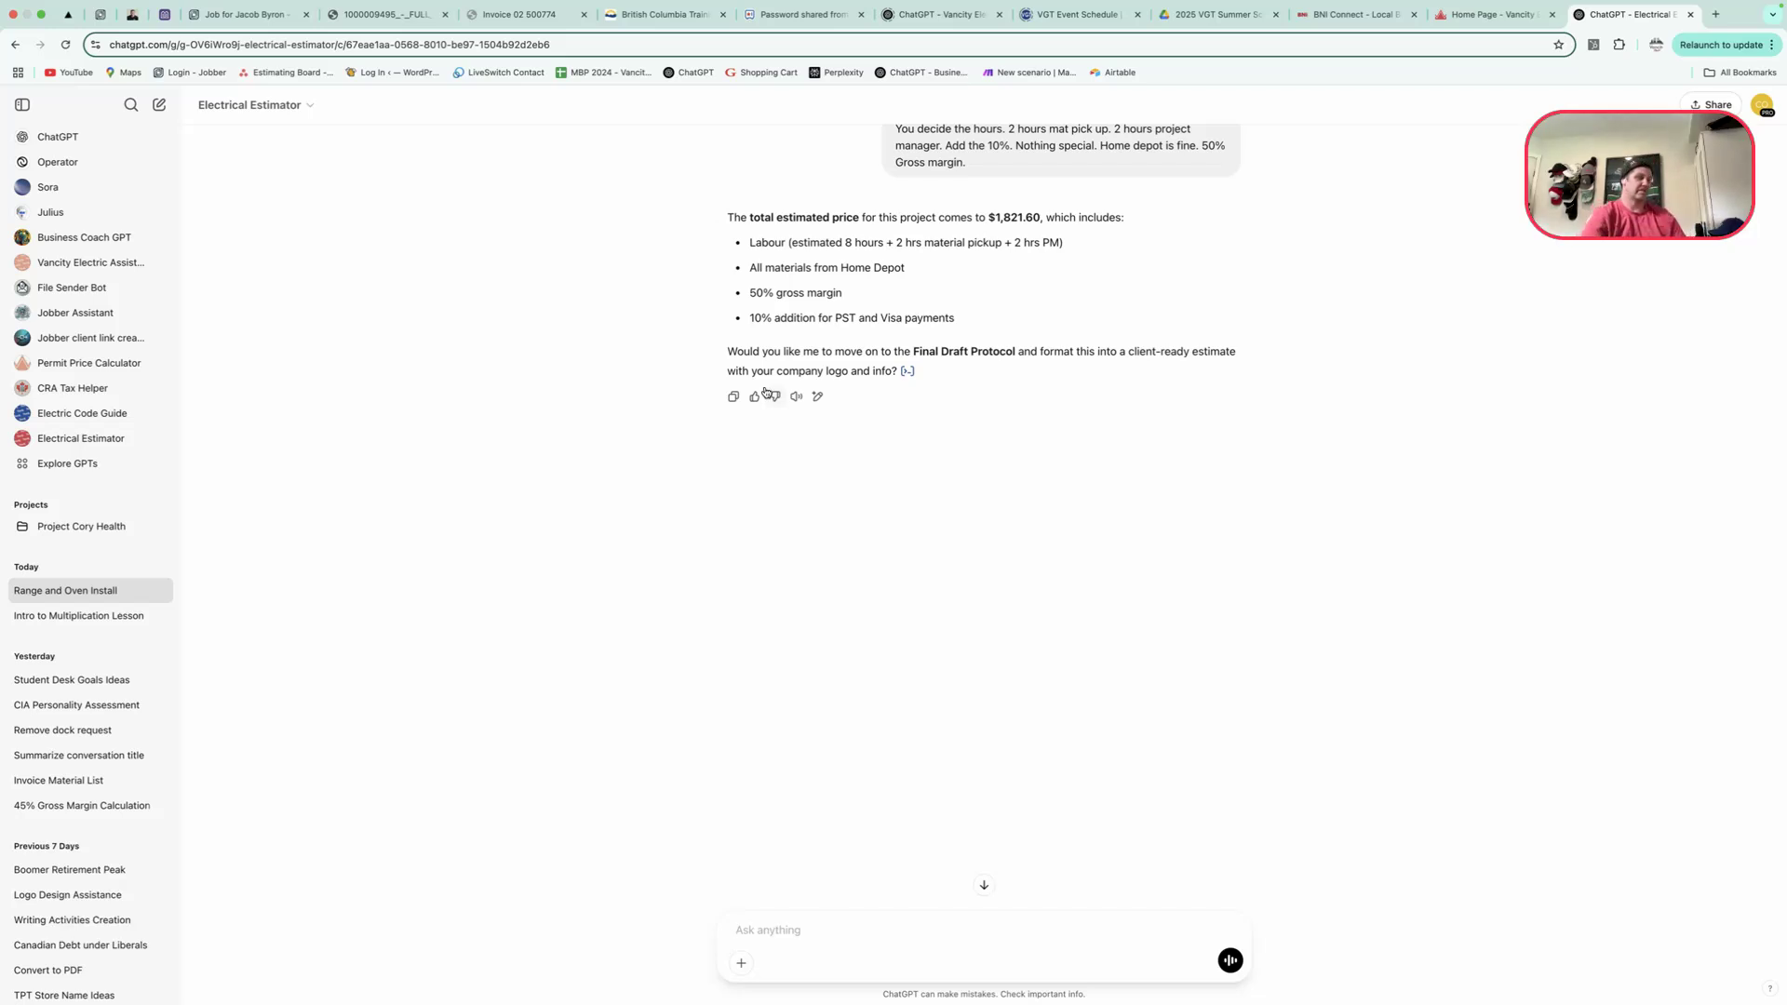
Reply "Yes please" to have the client-ready final draft generated, and download the estimate PDF to review it
{"action": "type", "text": "Yes please"}
{"action": "key", "text": "Return"}
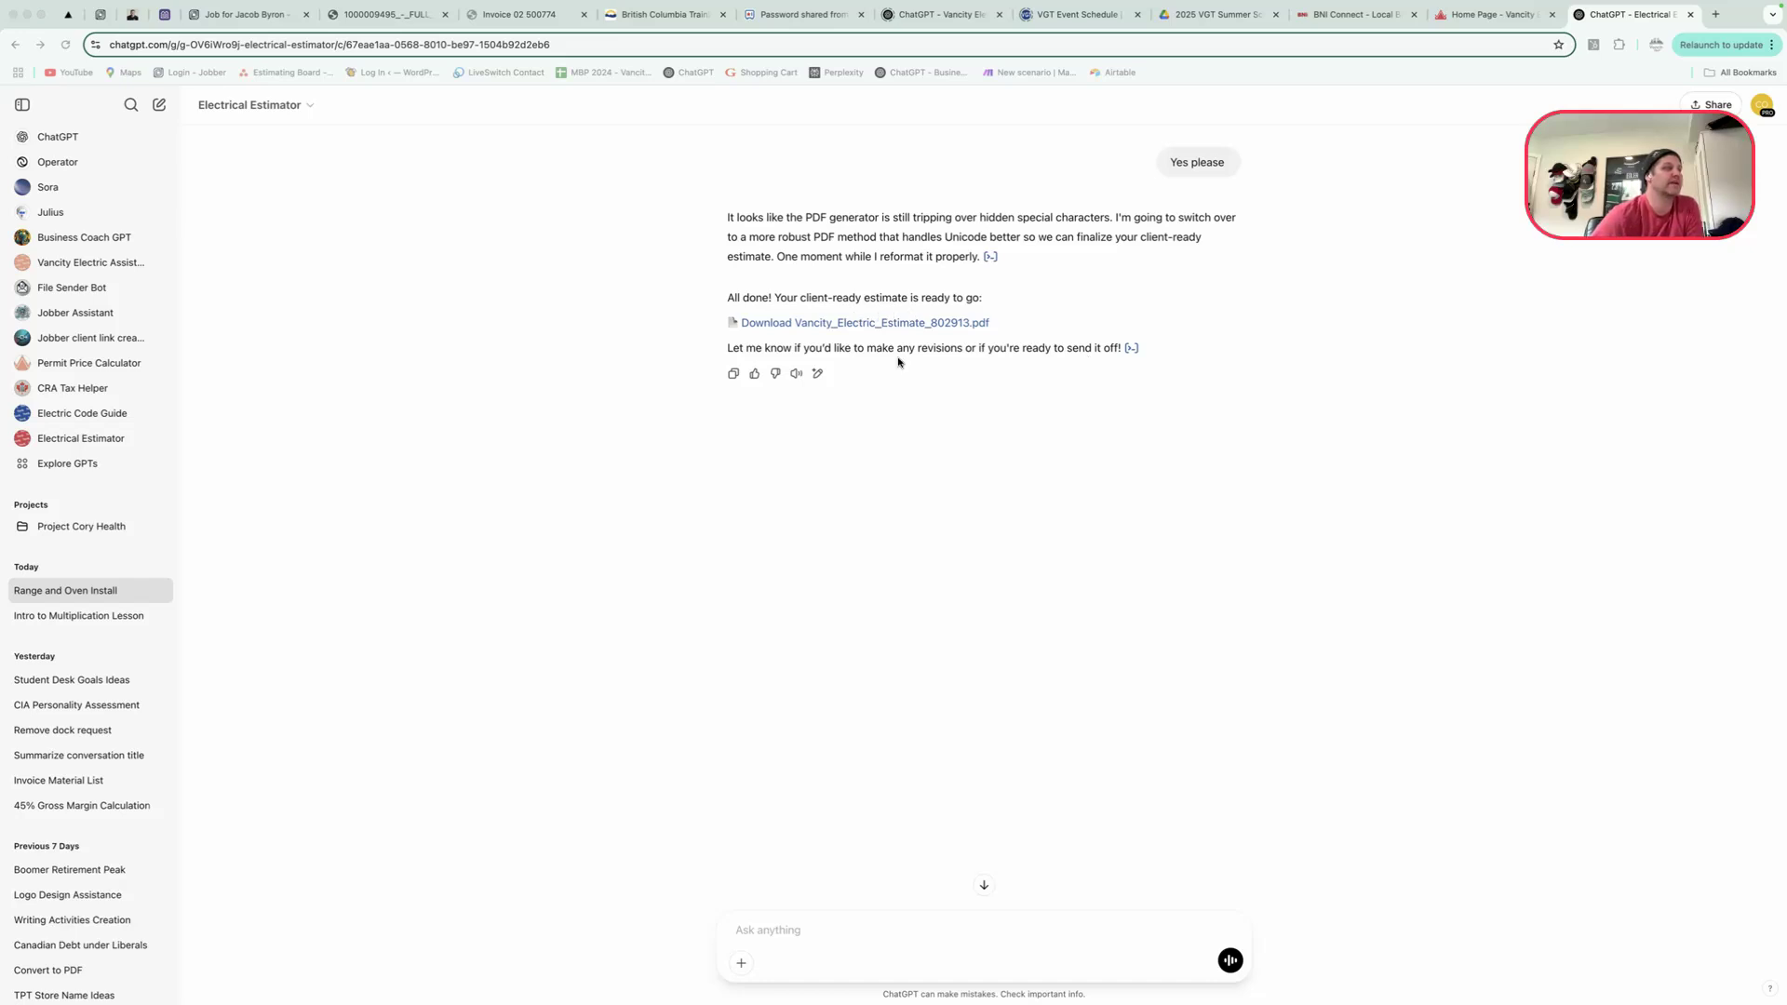
{"action": "left_click", "coordinate": [849, 326]}
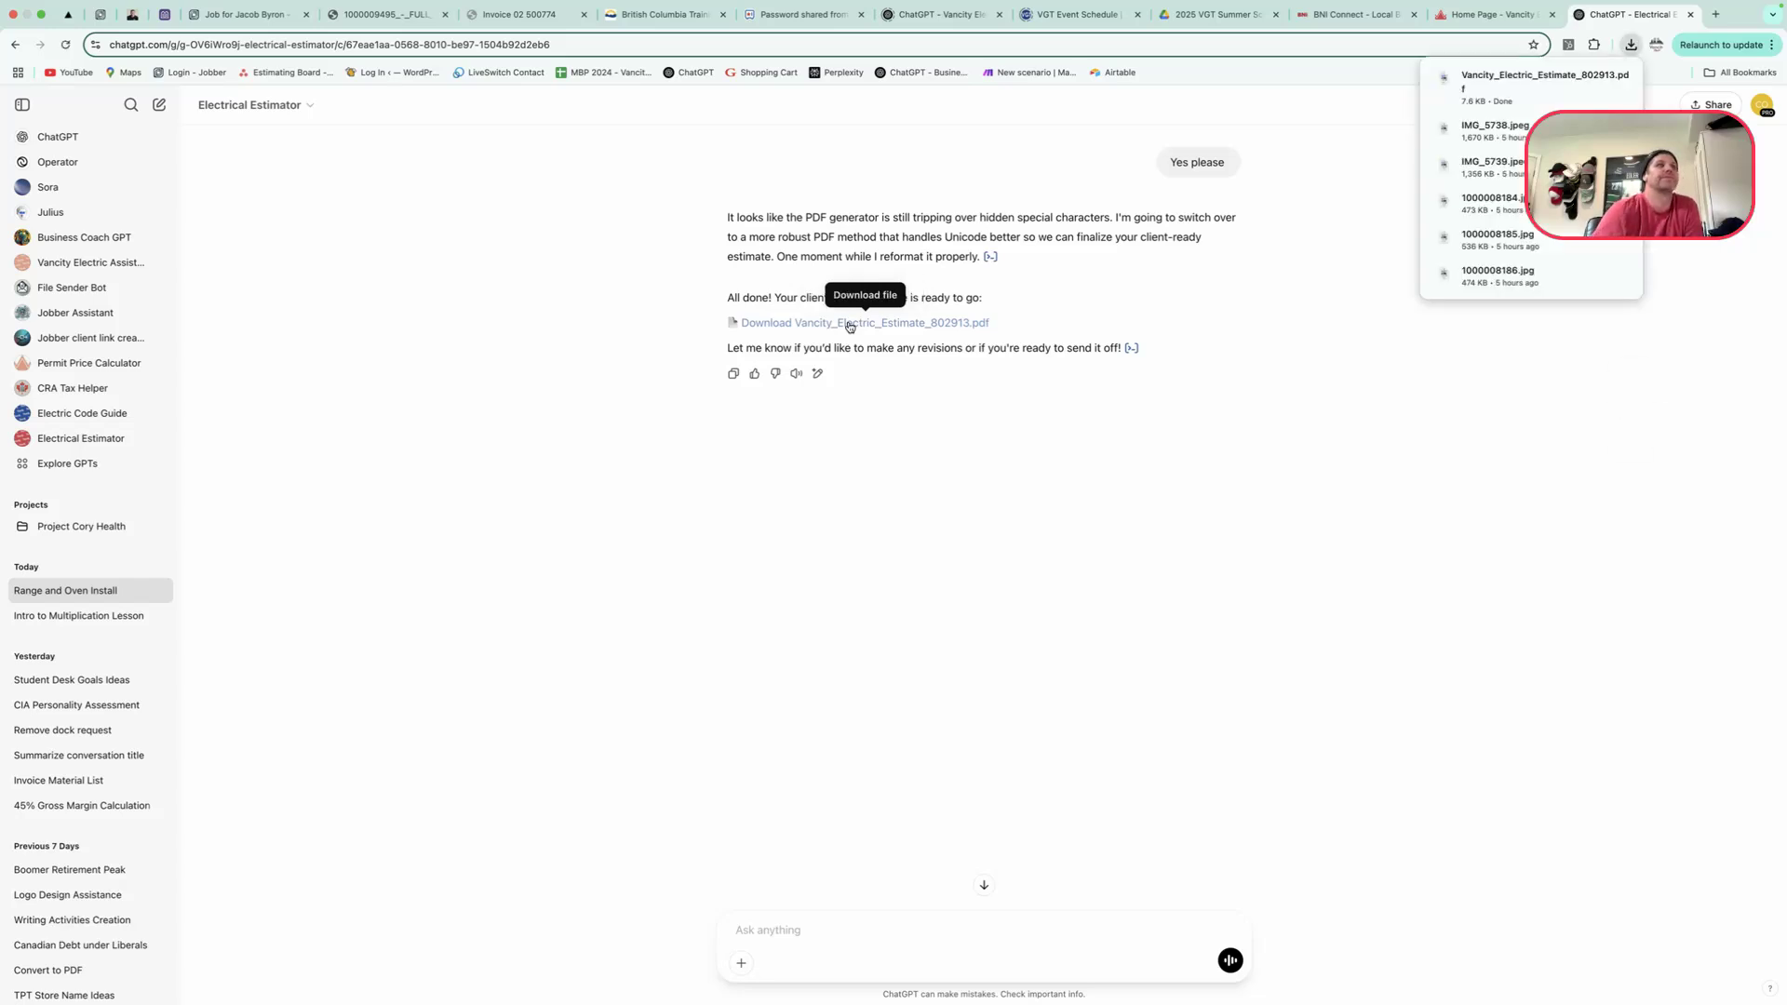
{"action": "left_click", "coordinate": [1519, 78]}
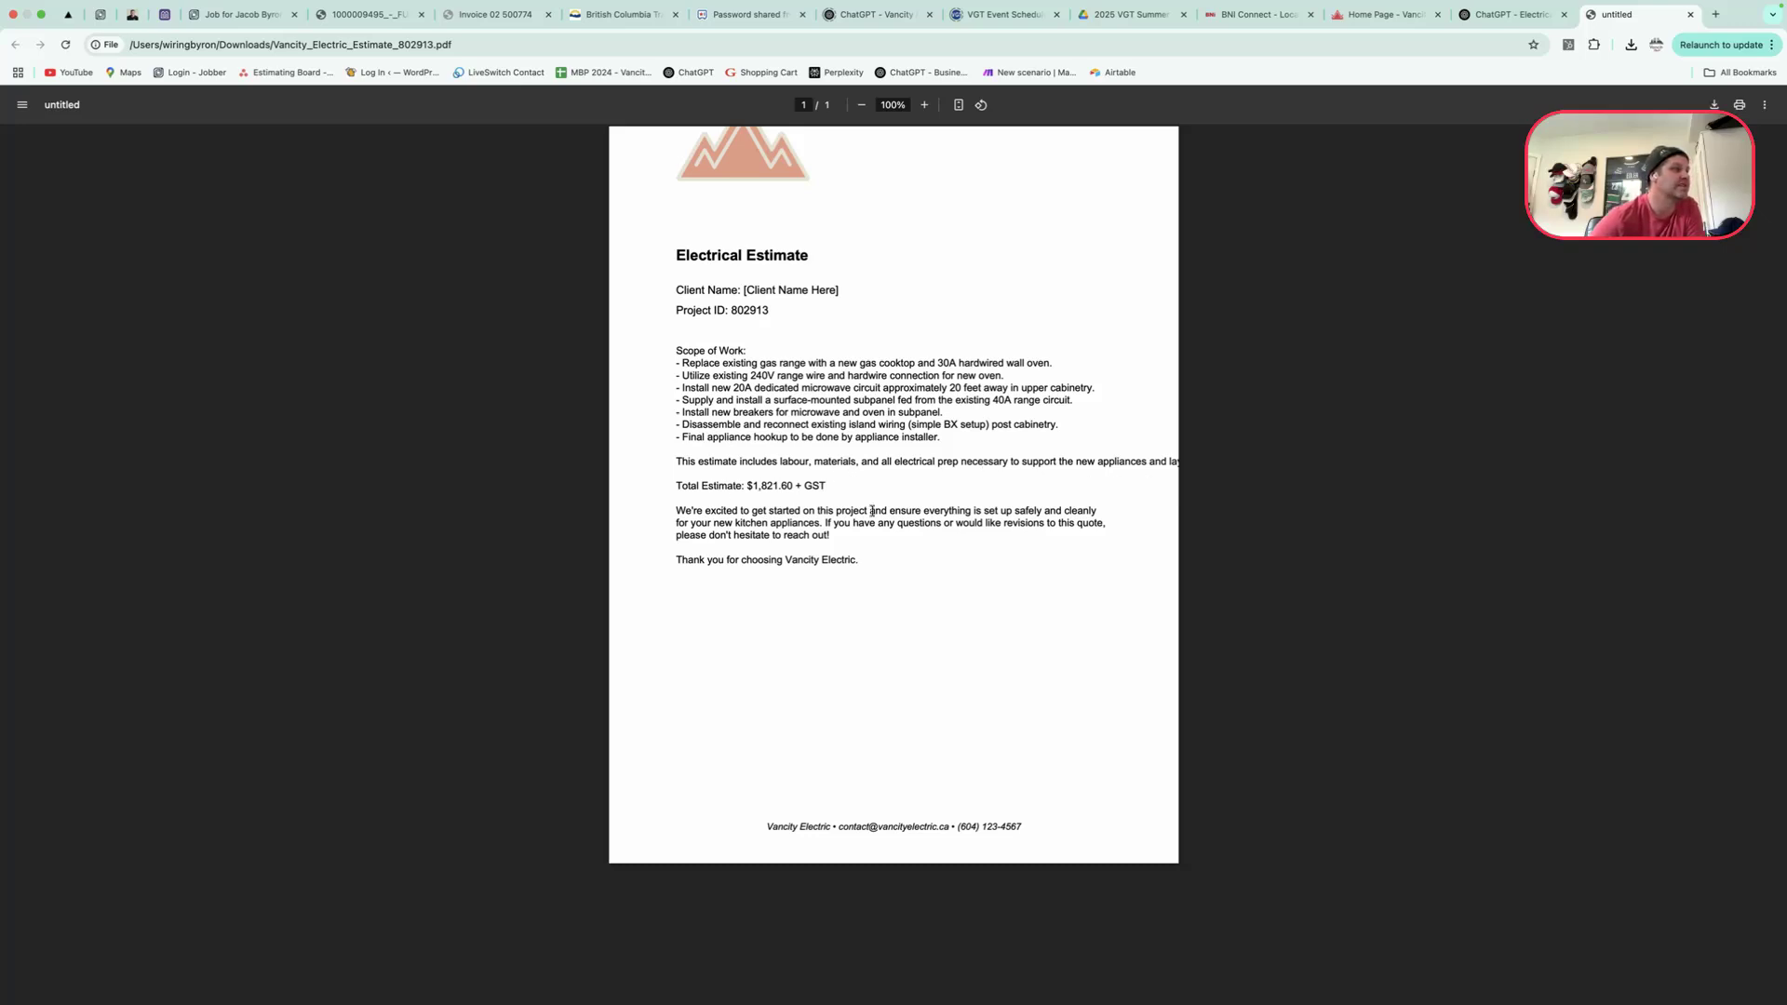
{"action": "left_click", "coordinate": [1690, 15]}
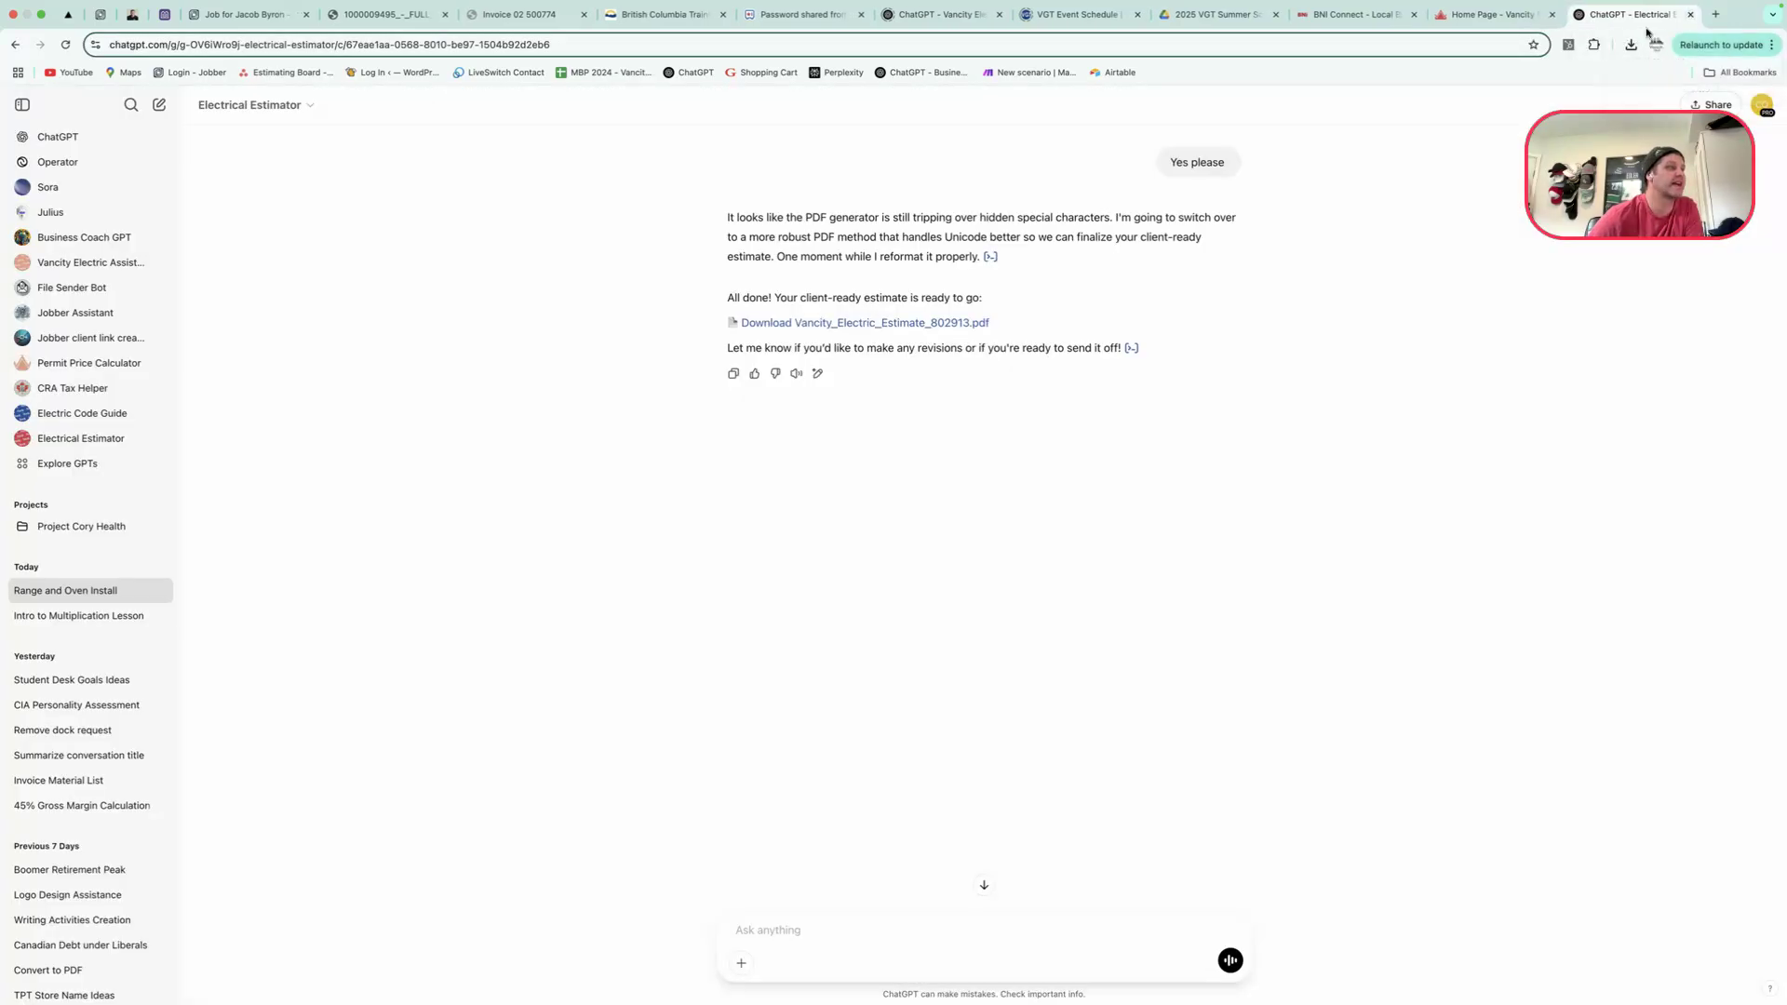
Send "Can you give me a break down of the quote costs + give me a list of the materials and where you got them with prices."
{"action": "type", "text": "Can you give m"}
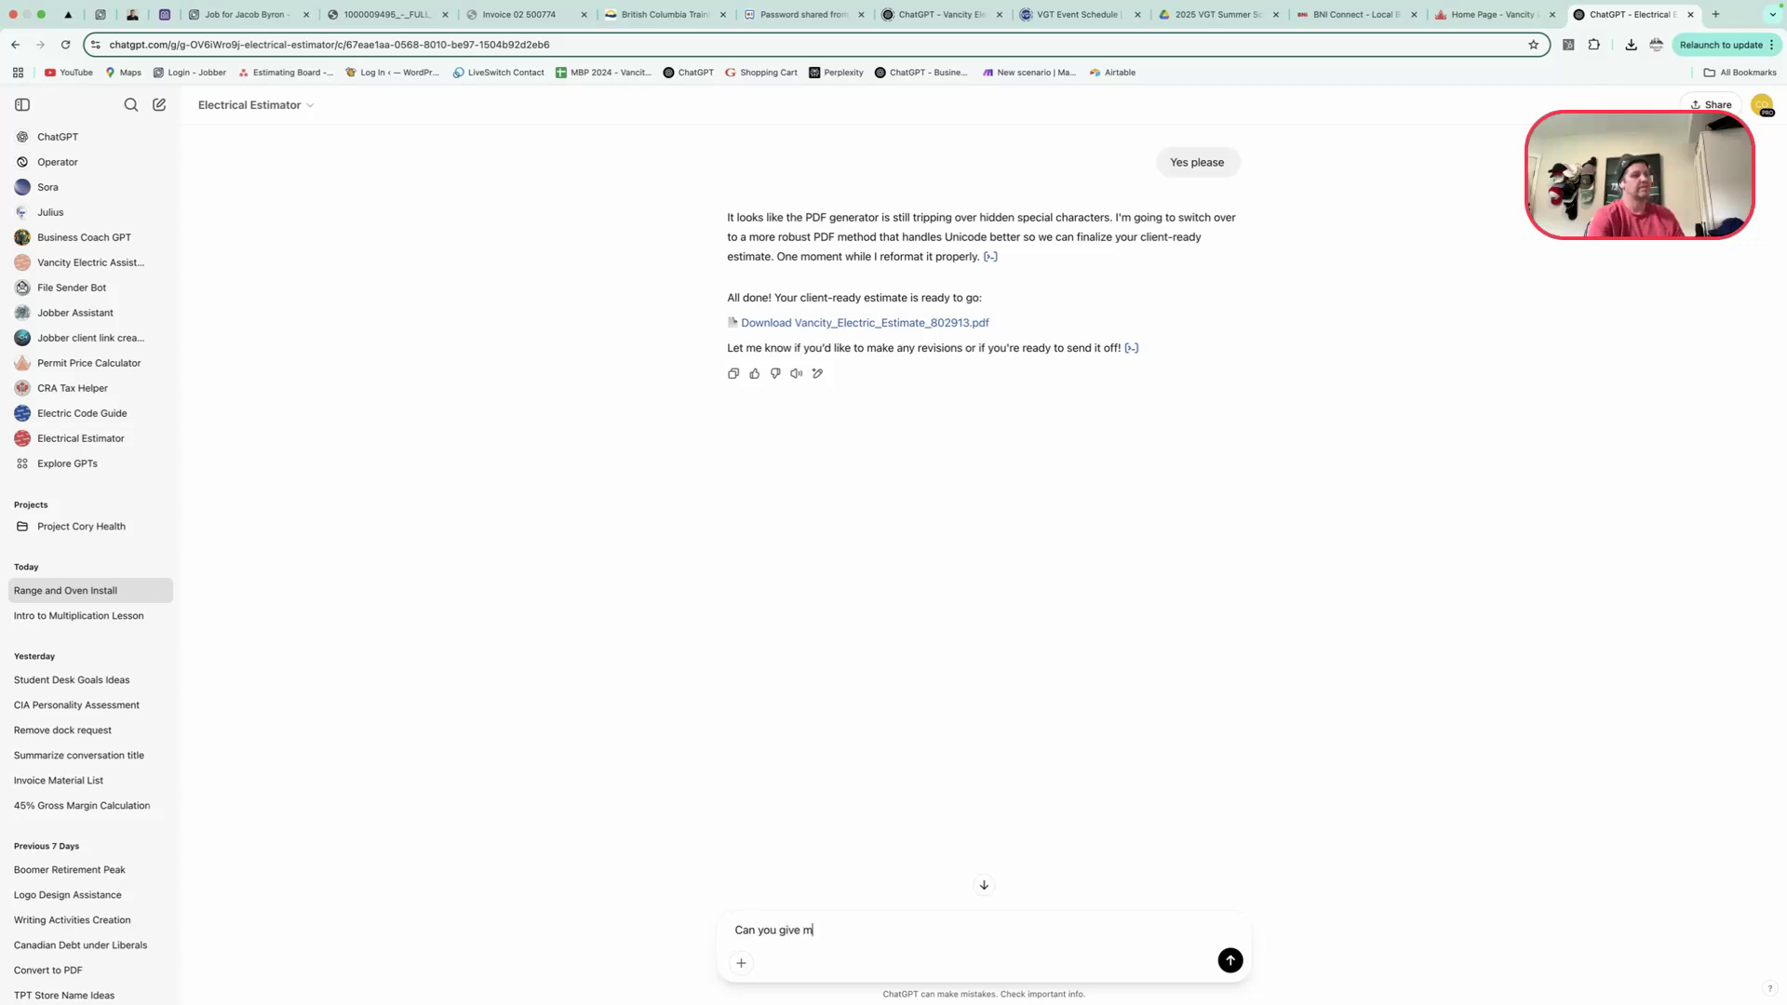
{"action": "type", "text": "e a break dow"}
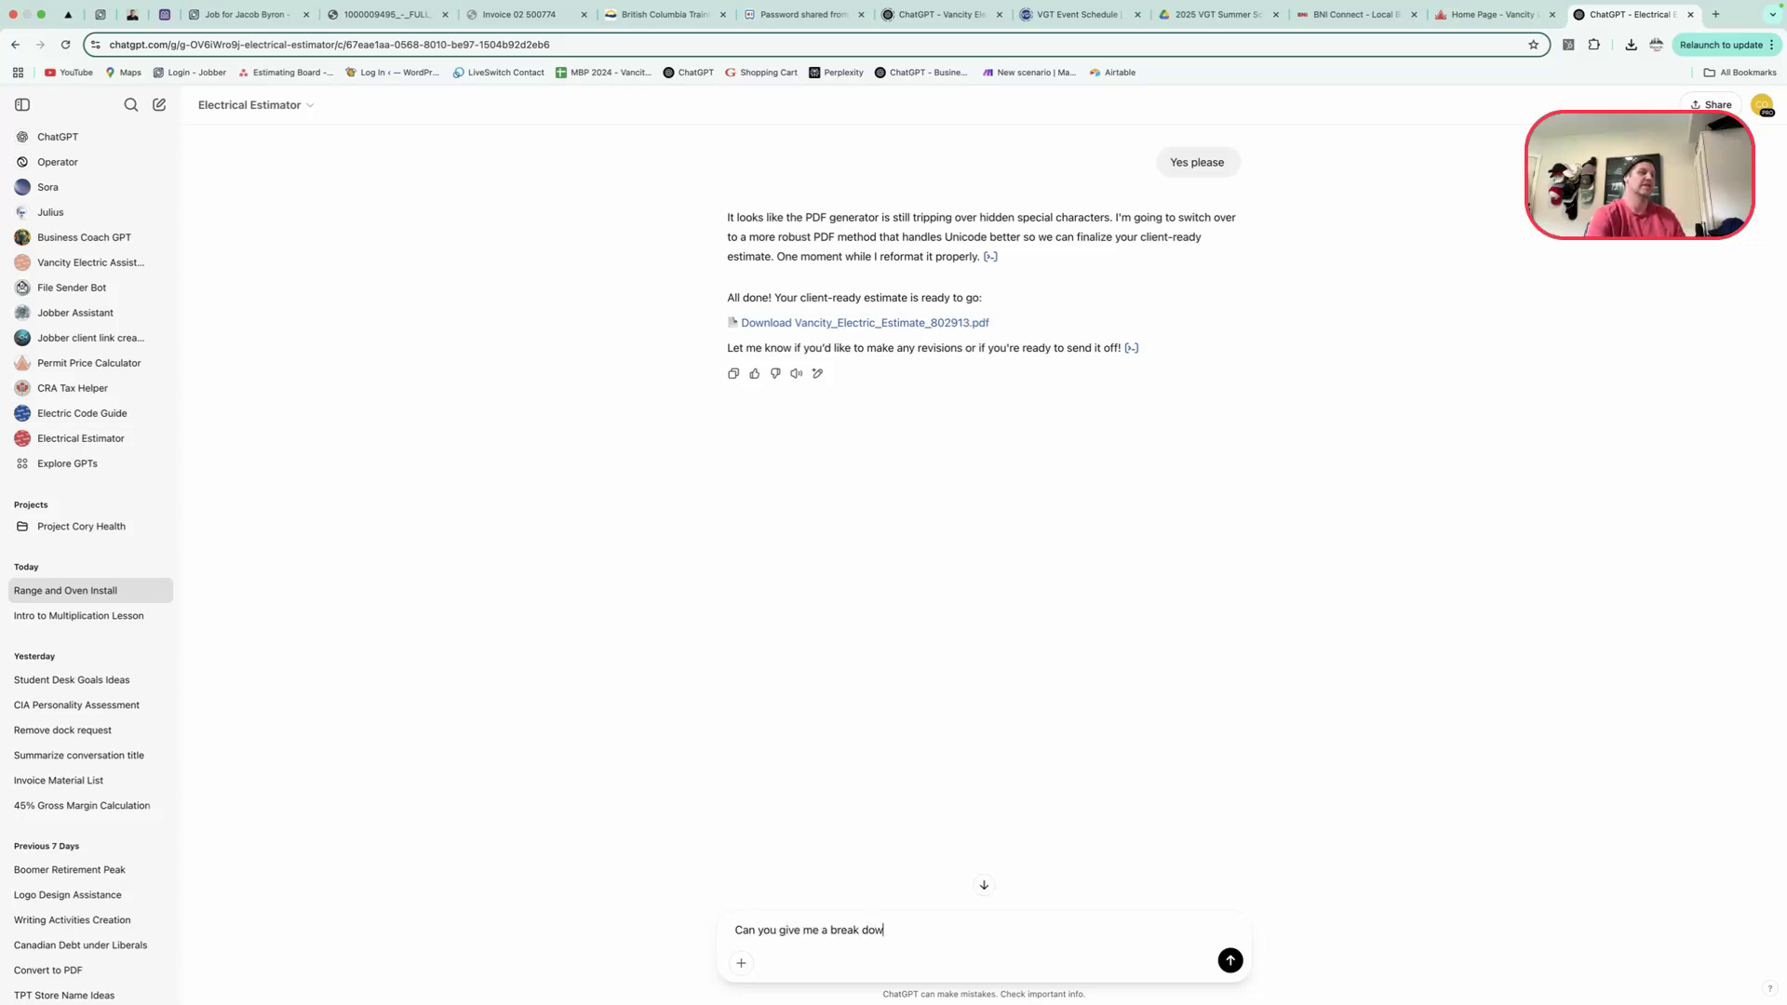
{"action": "type", "text": "n of the quote costs "}
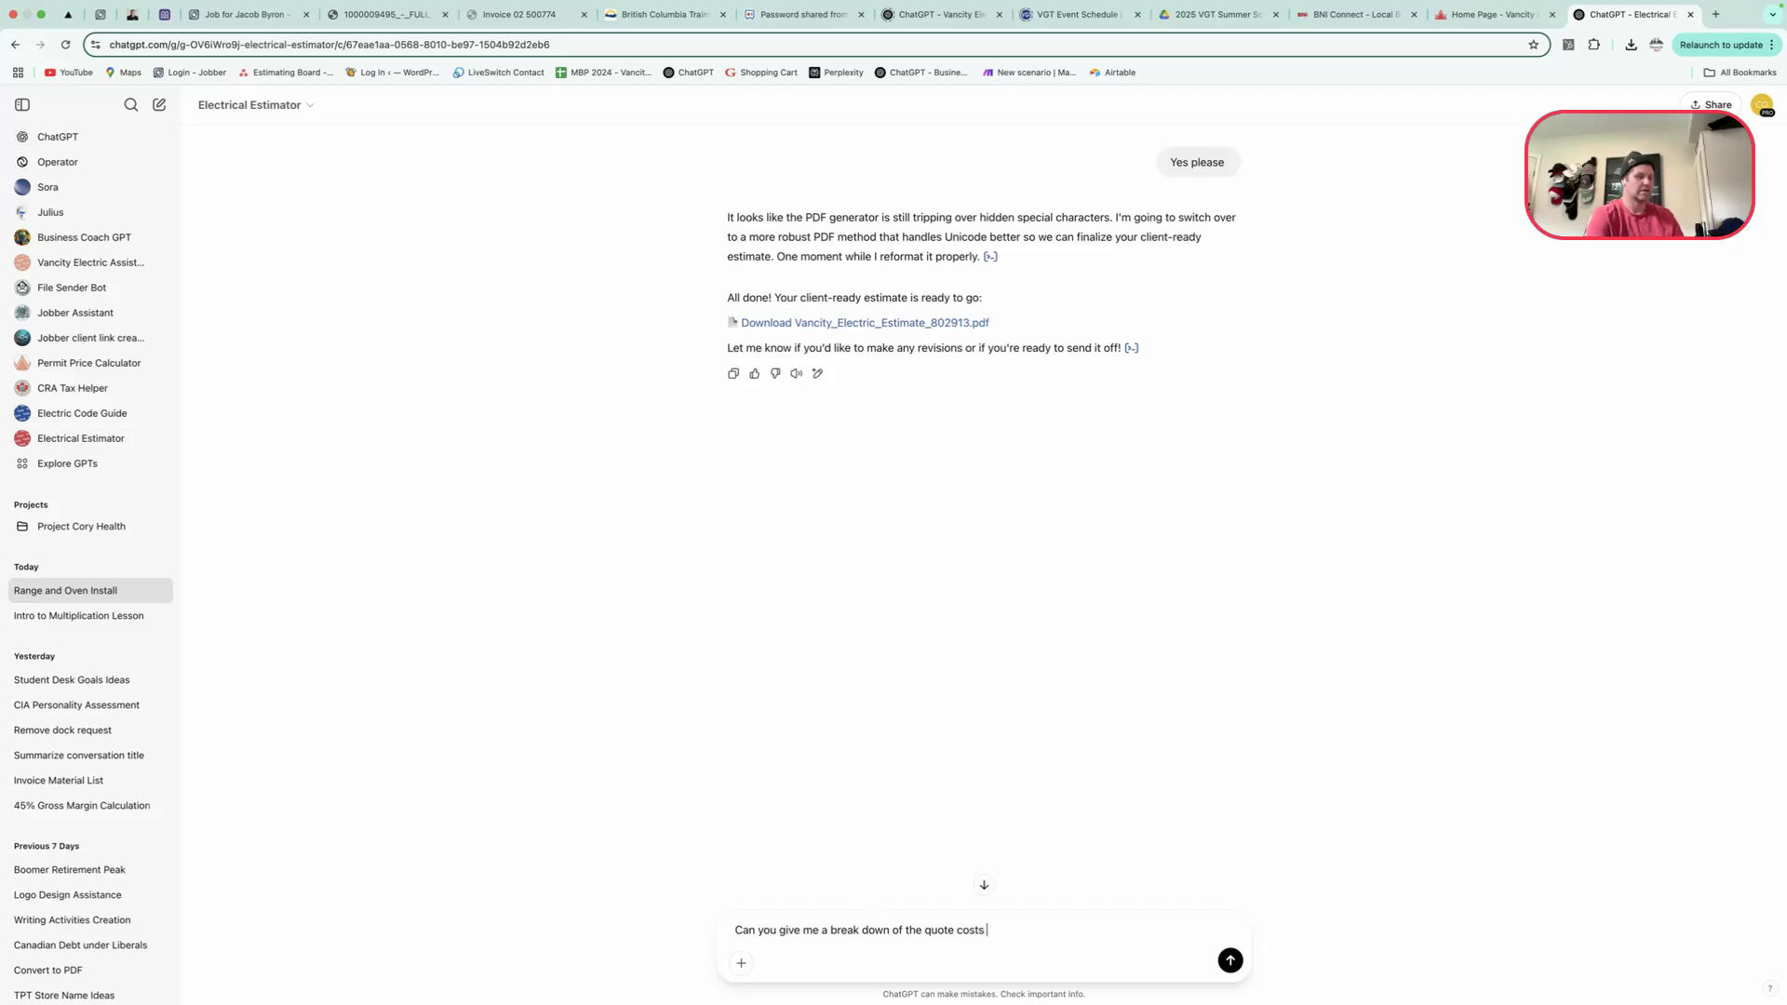
{"action": "type", "text": "+"}
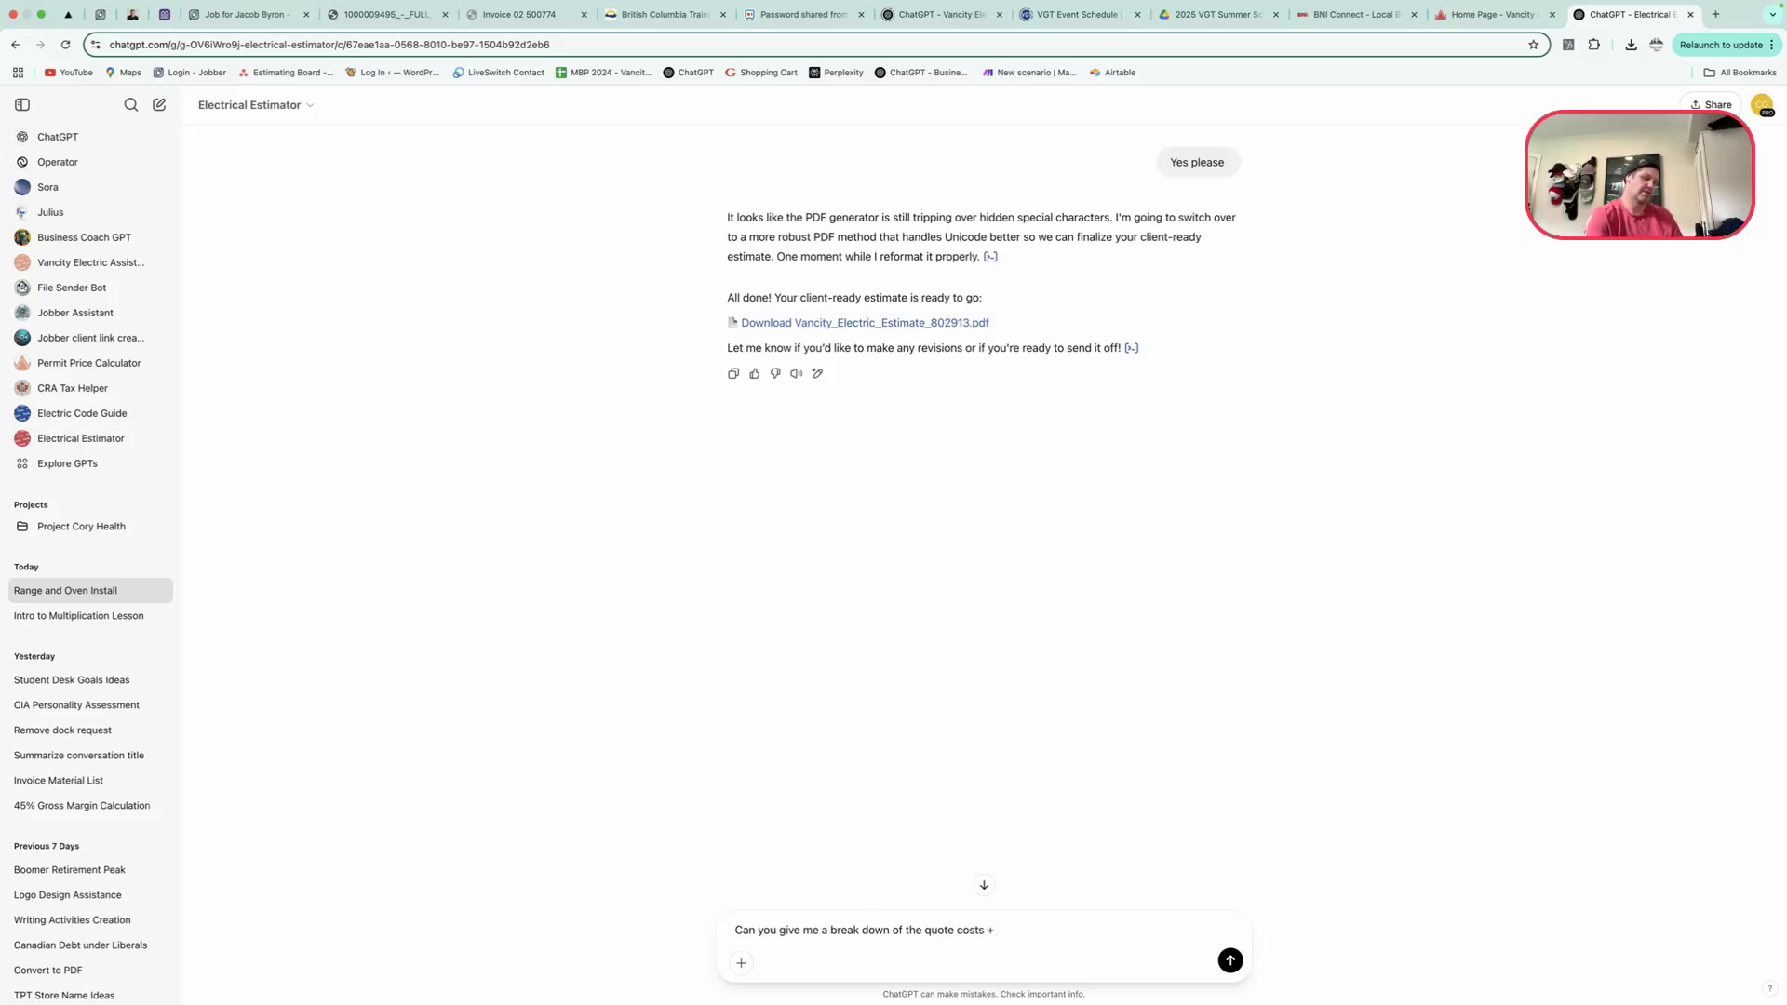
{"action": "type", "text": " give me a list of ma"}
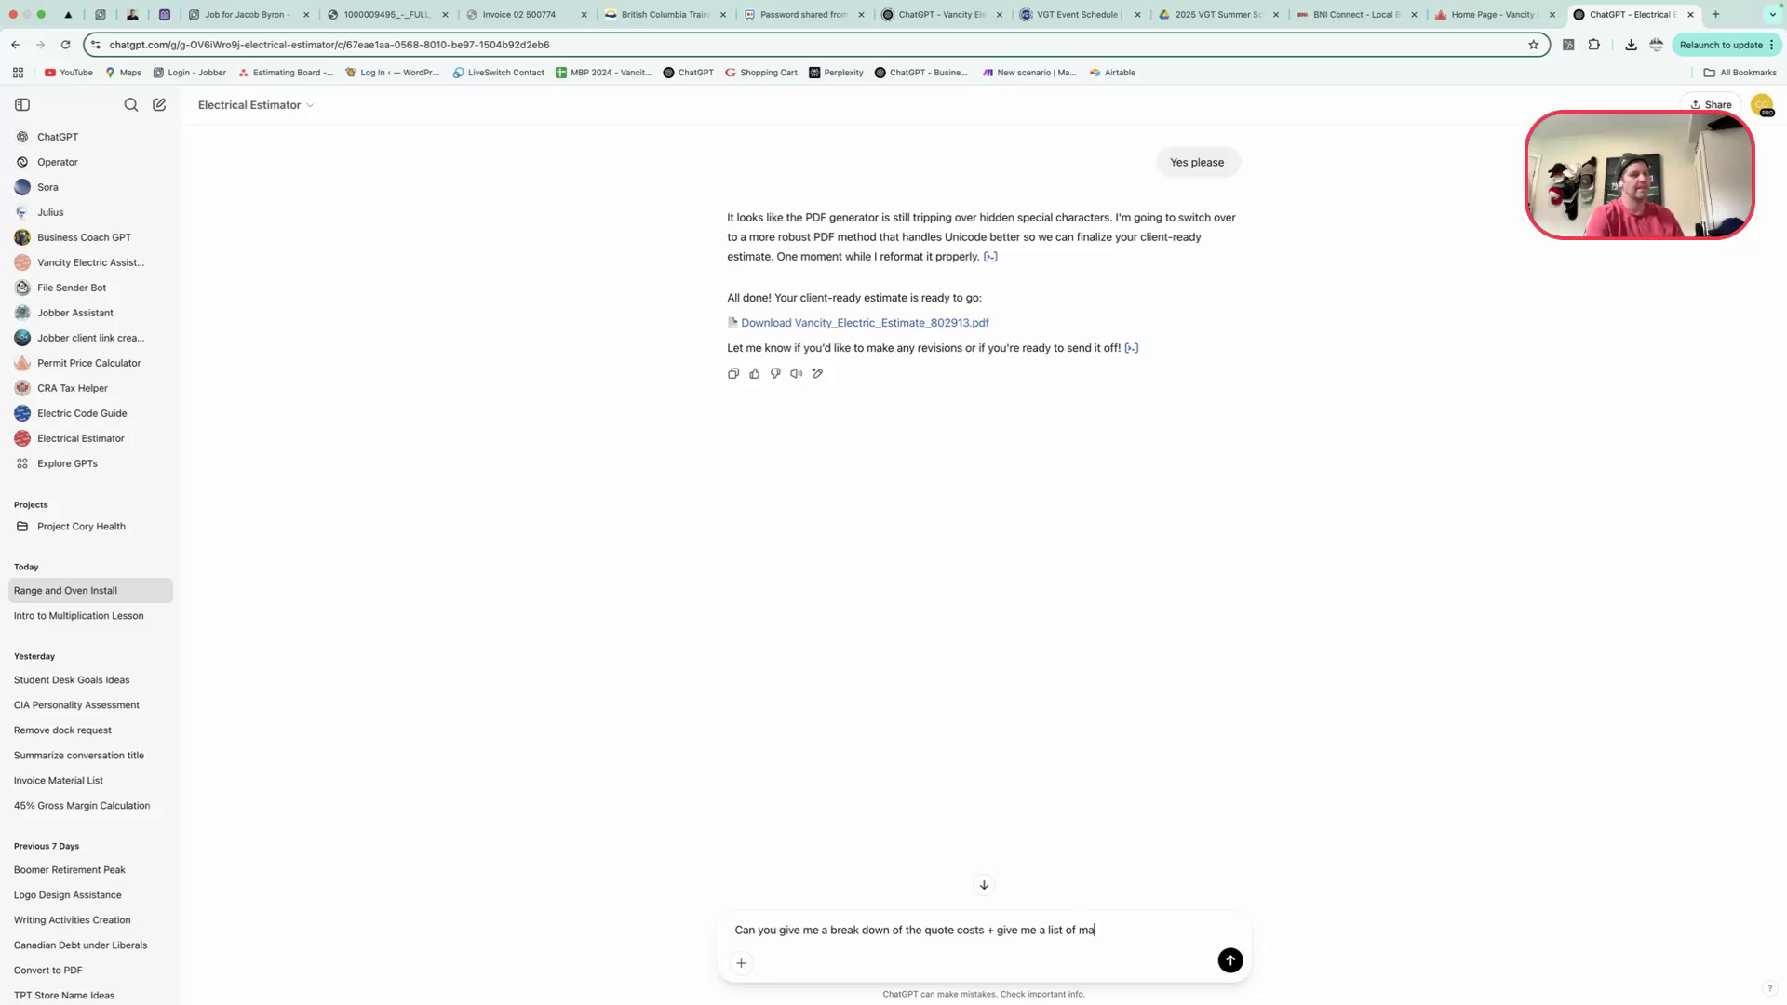
{"action": "key", "text": "BackSpace"}
{"action": "key", "text": "BackSpace"}
{"action": "key", "text": "BackSpace"}
{"action": "type", "text": "the materials and "}
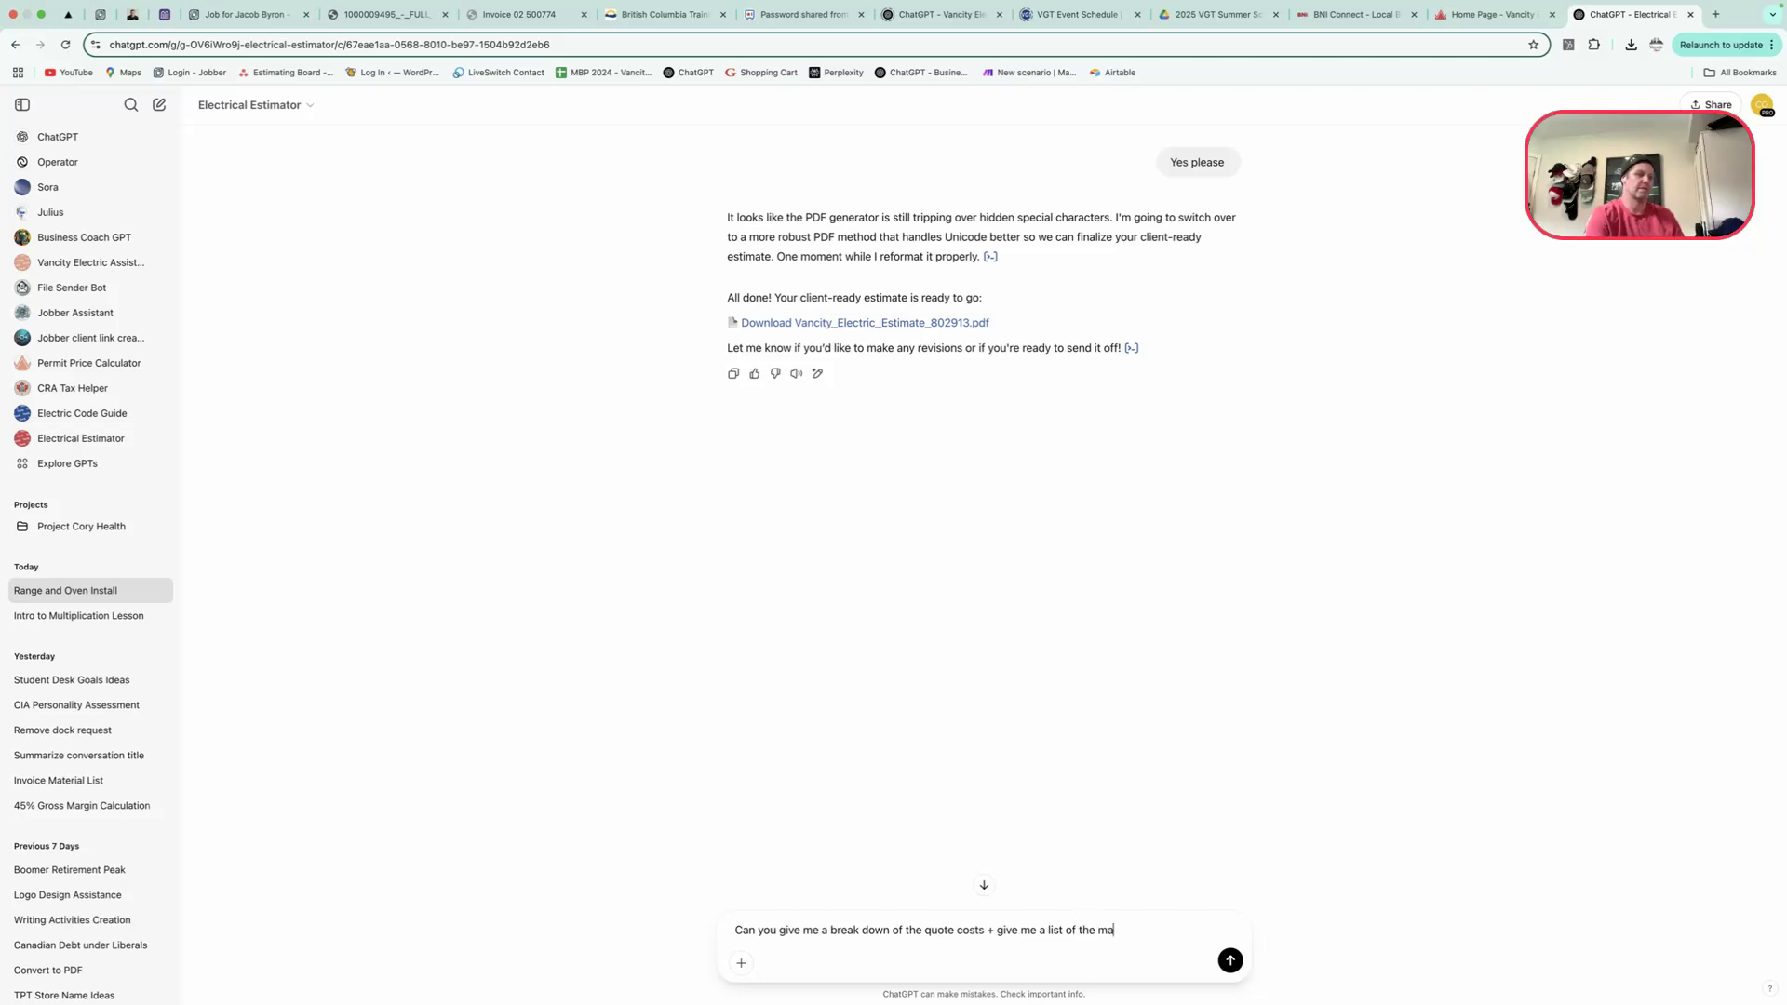
{"action": "type", "text": "where you got them with prices."}
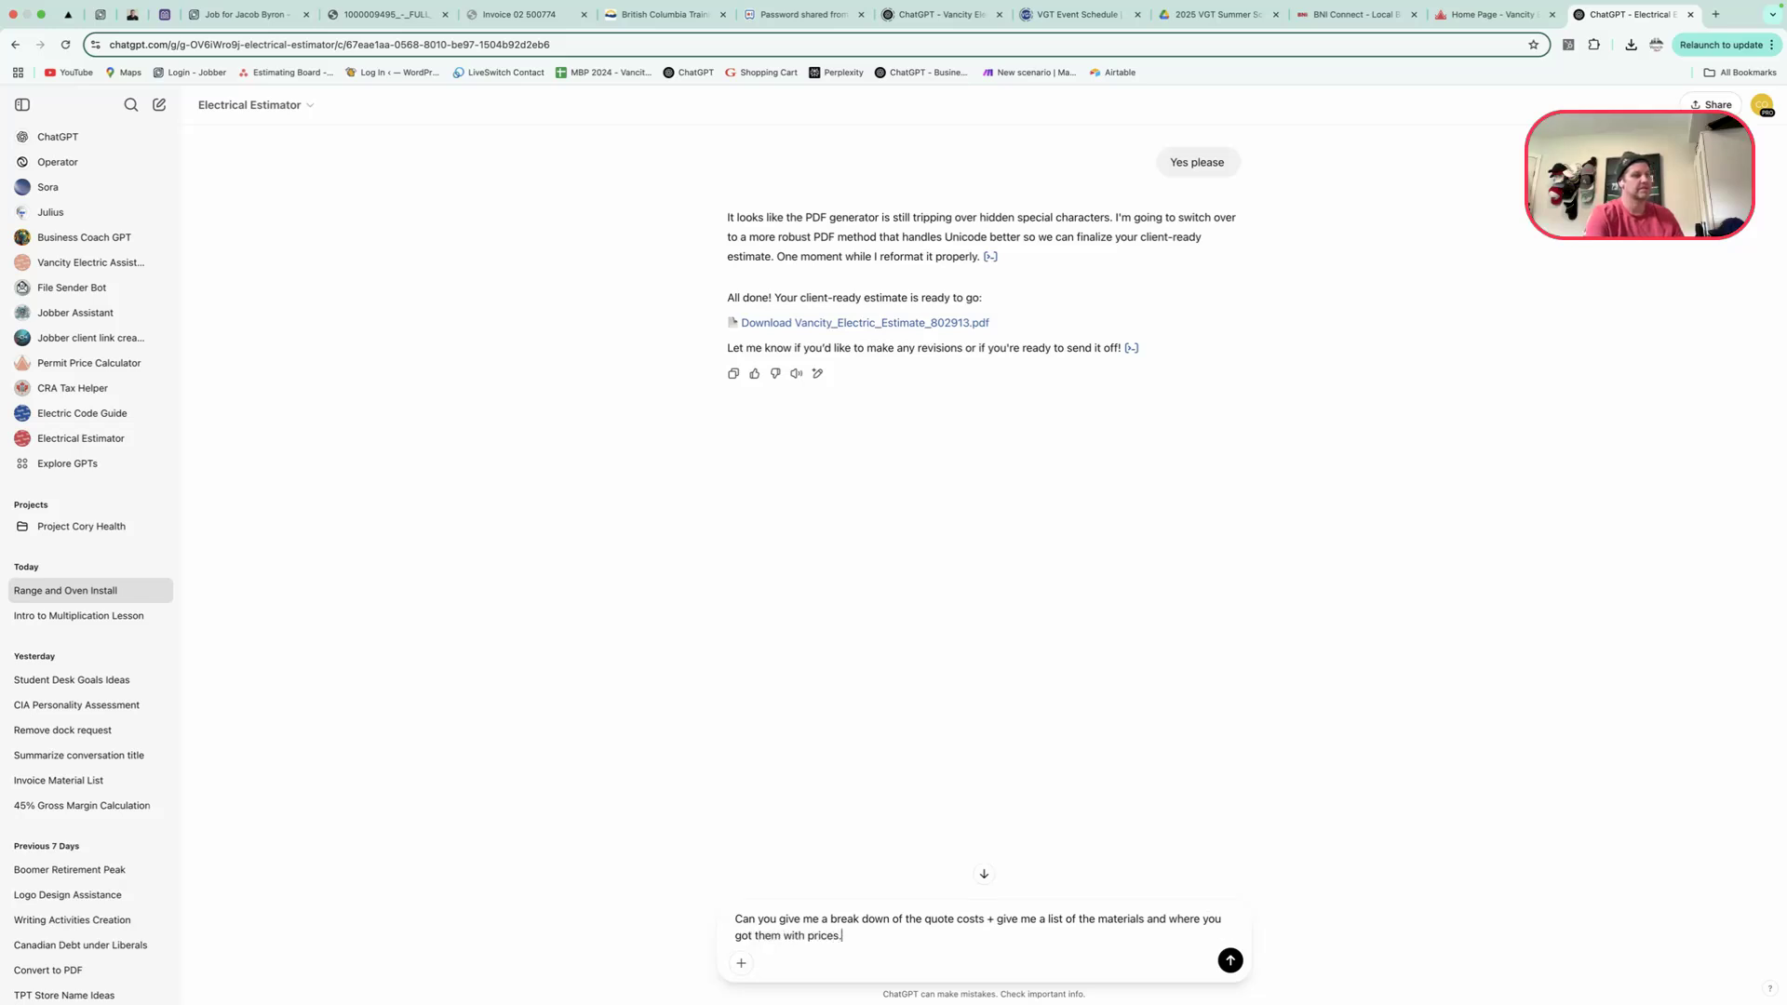
{"action": "key", "text": "Return"}
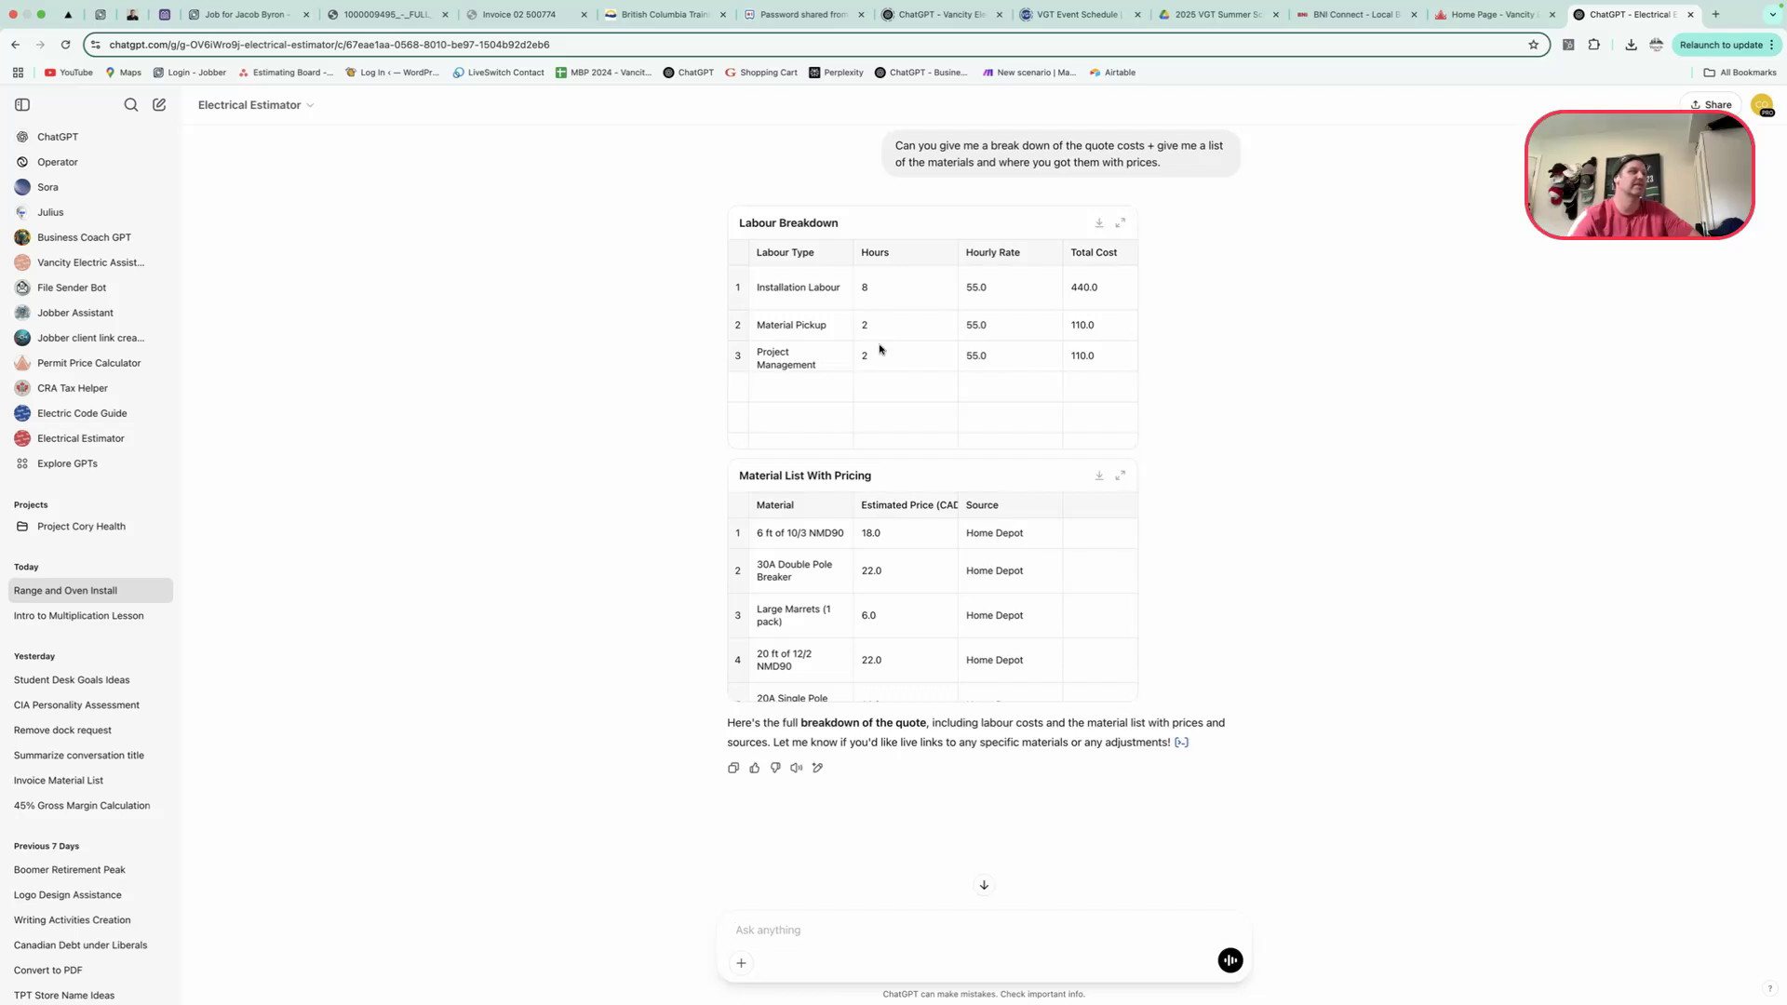
Review the labour breakdown and the priced material list, expanding the Material List With Pricing table to full view
{"action": "scroll", "coordinate": [913, 363], "scroll_direction": "down", "scroll_amount": 1}
{"action": "scroll", "coordinate": [913, 359], "scroll_direction": "down", "scroll_amount": 3}
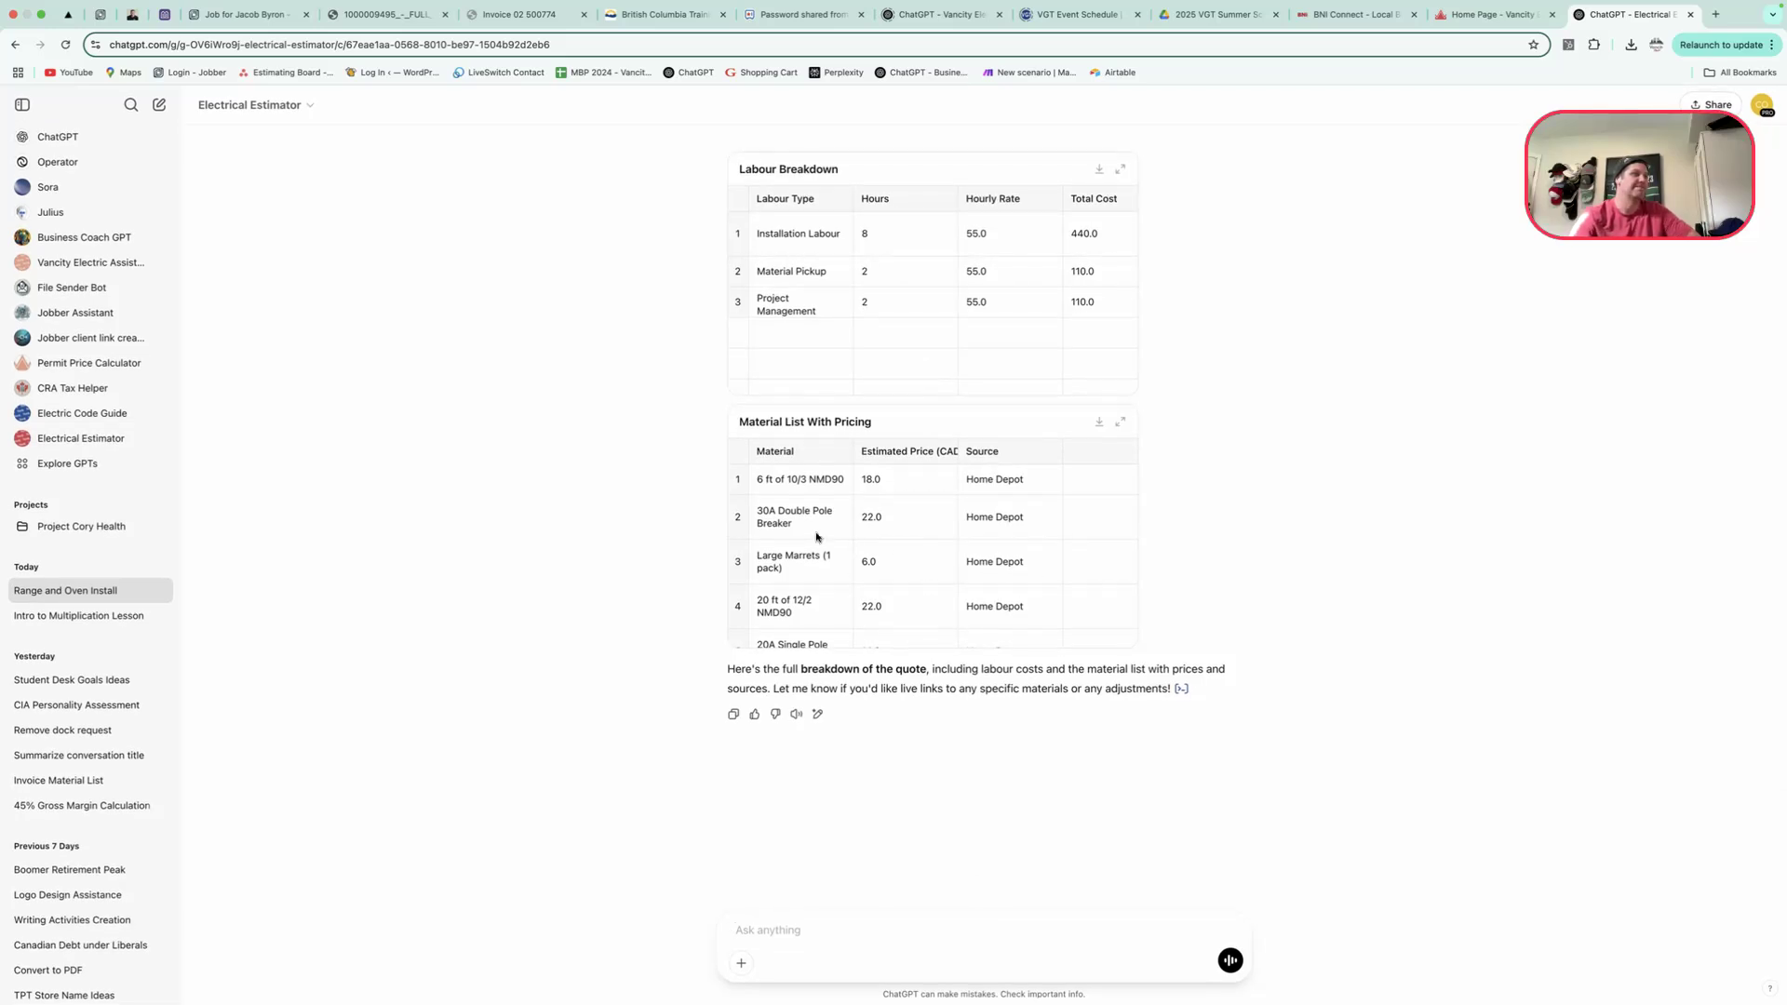
{"action": "scroll", "coordinate": [891, 538], "scroll_direction": "down", "scroll_amount": 1}
{"action": "scroll", "coordinate": [889, 540], "scroll_direction": "down", "scroll_amount": 2}
{"action": "scroll", "coordinate": [889, 539], "scroll_direction": "down", "scroll_amount": 3}
{"action": "scroll", "coordinate": [892, 540], "scroll_direction": "down", "scroll_amount": 3}
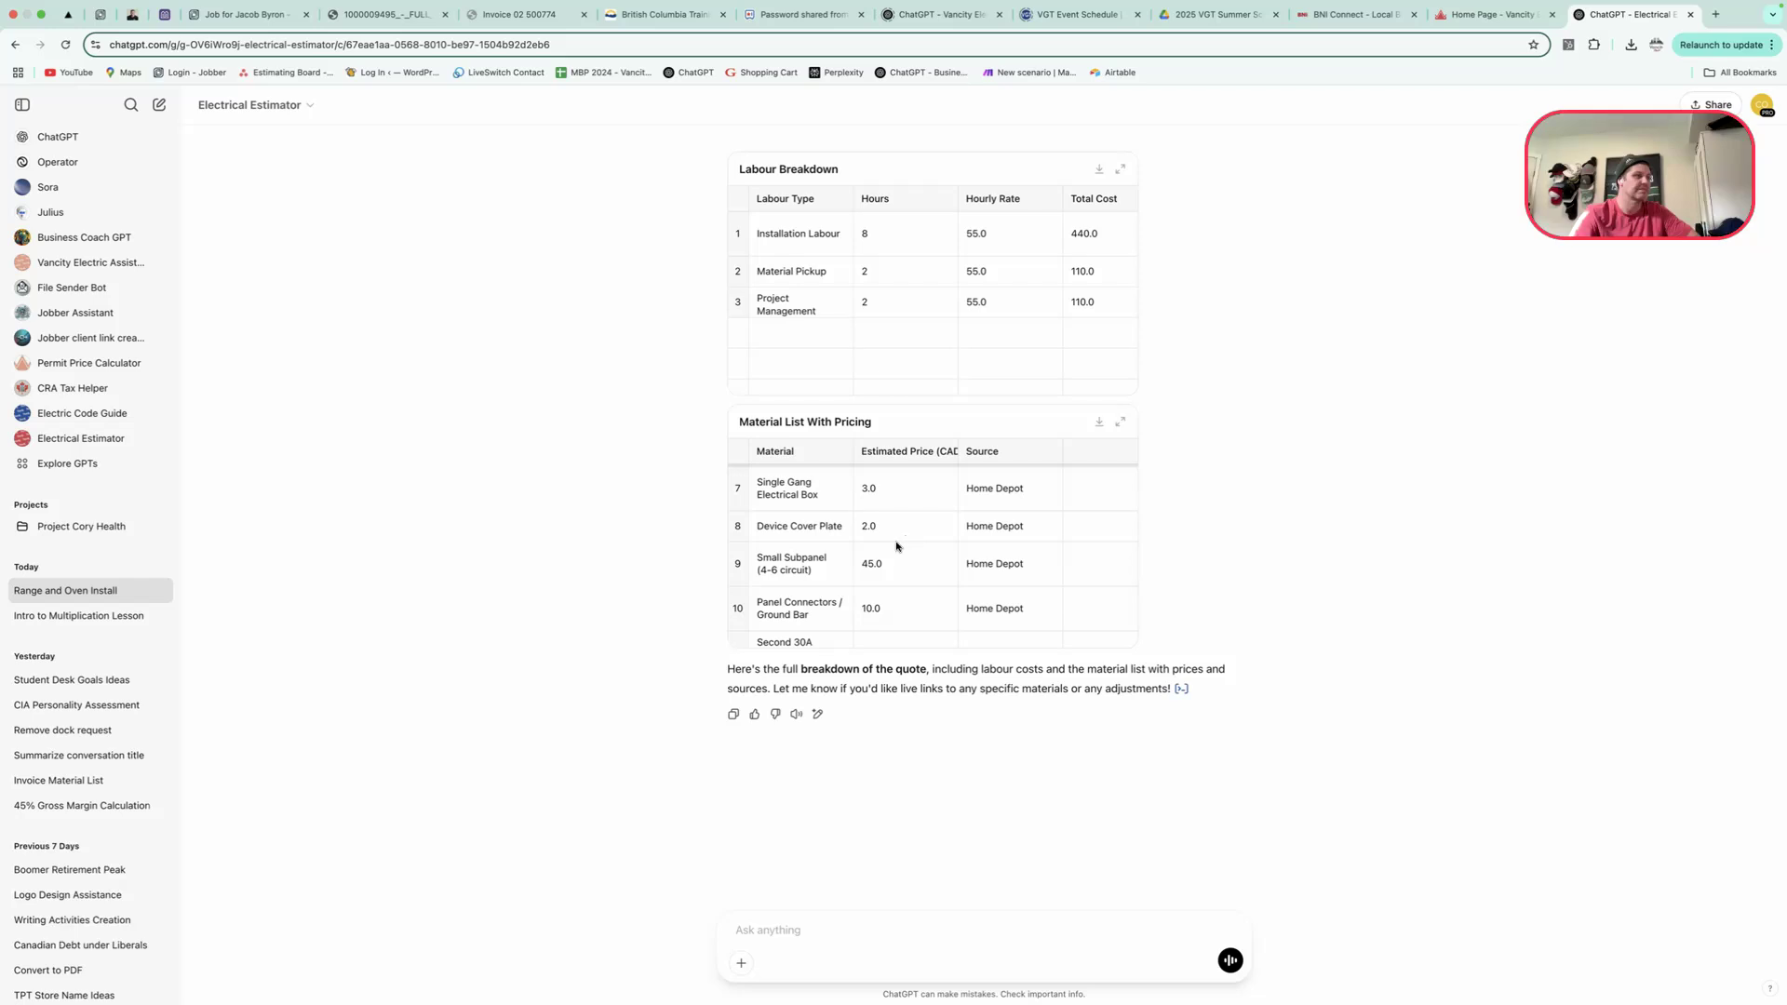
{"action": "scroll", "coordinate": [898, 547], "scroll_direction": "down", "scroll_amount": 1}
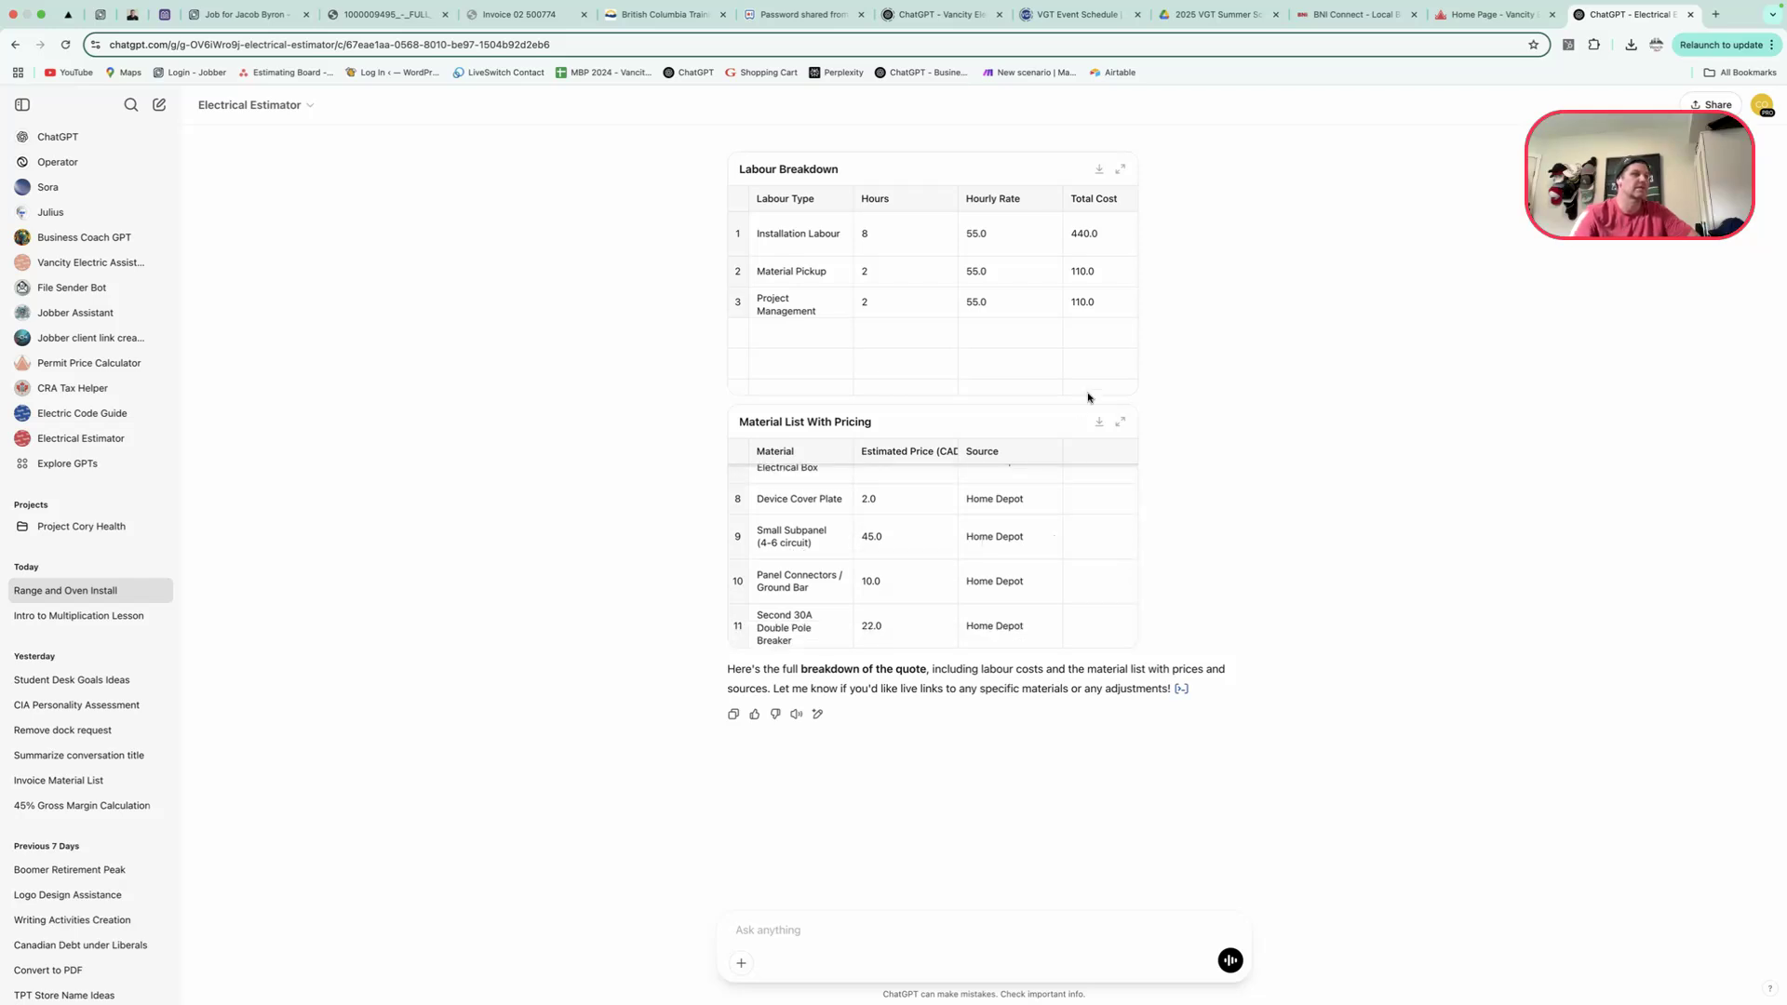
{"action": "left_click", "coordinate": [1120, 422]}
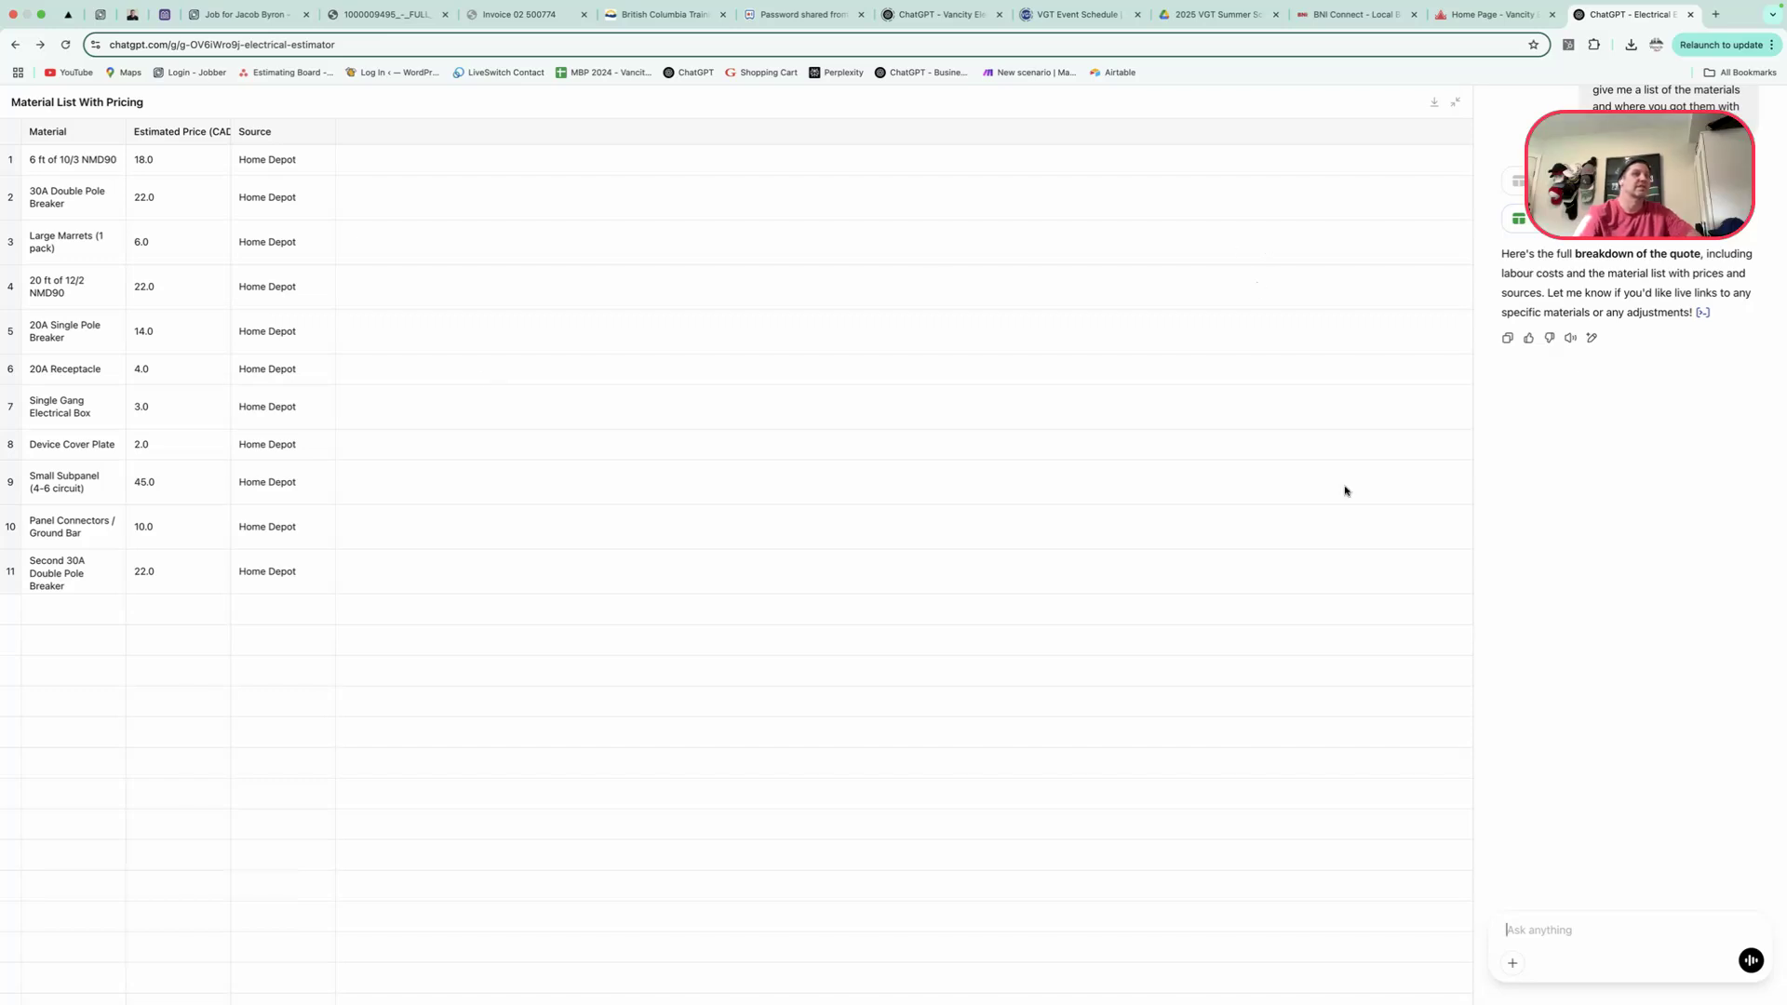
Ask the estimator "Can you add links to the materials so I can see them on a website?"
{"action": "type", "text": "Can you add link"}
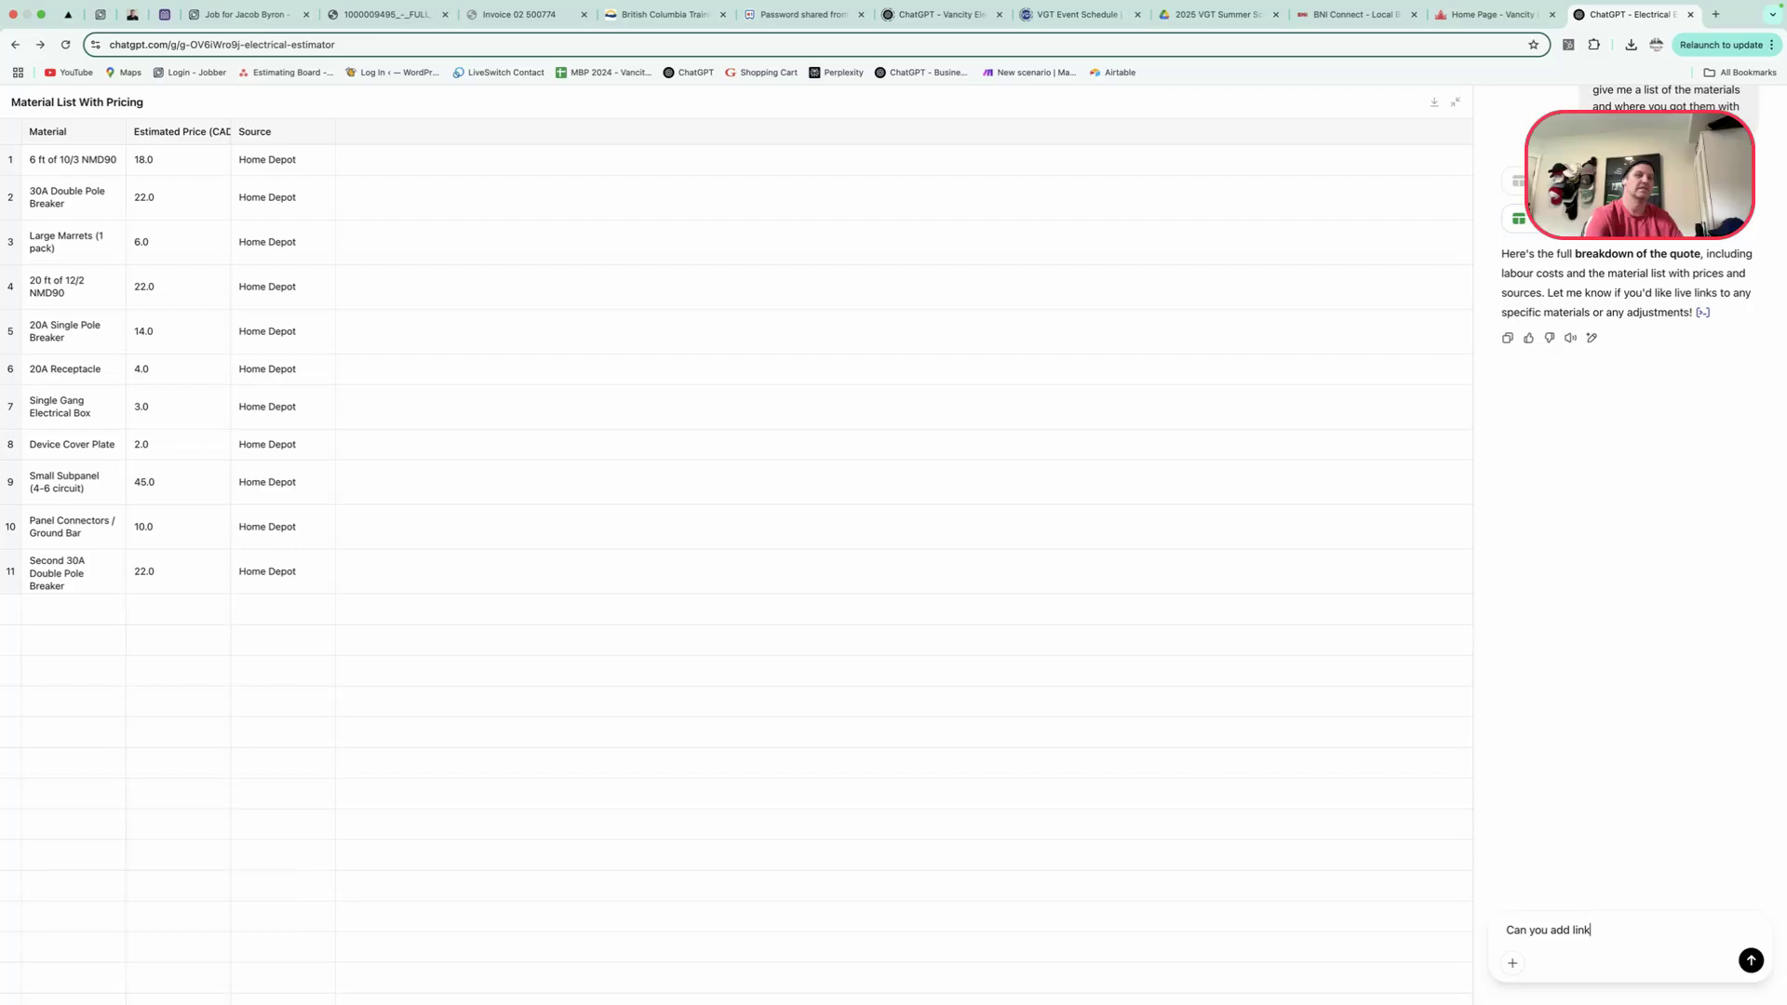
{"action": "type", "text": "s to the mater"}
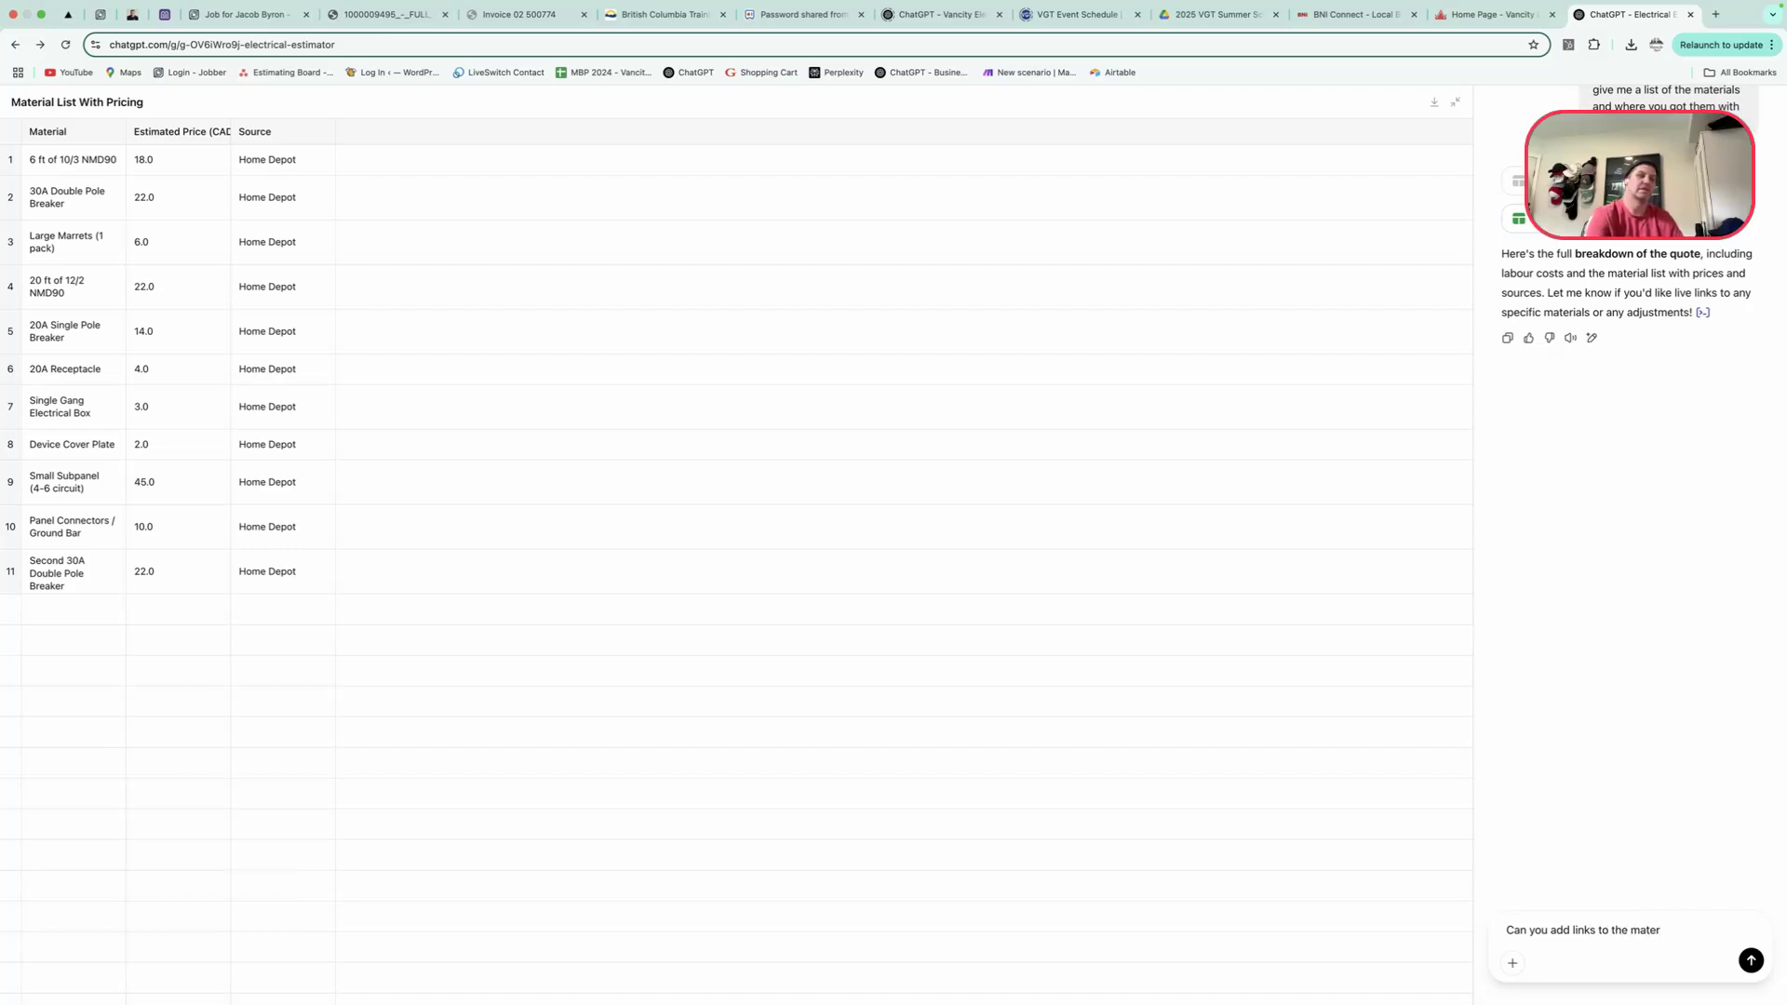
{"action": "type", "text": "ials so I can"}
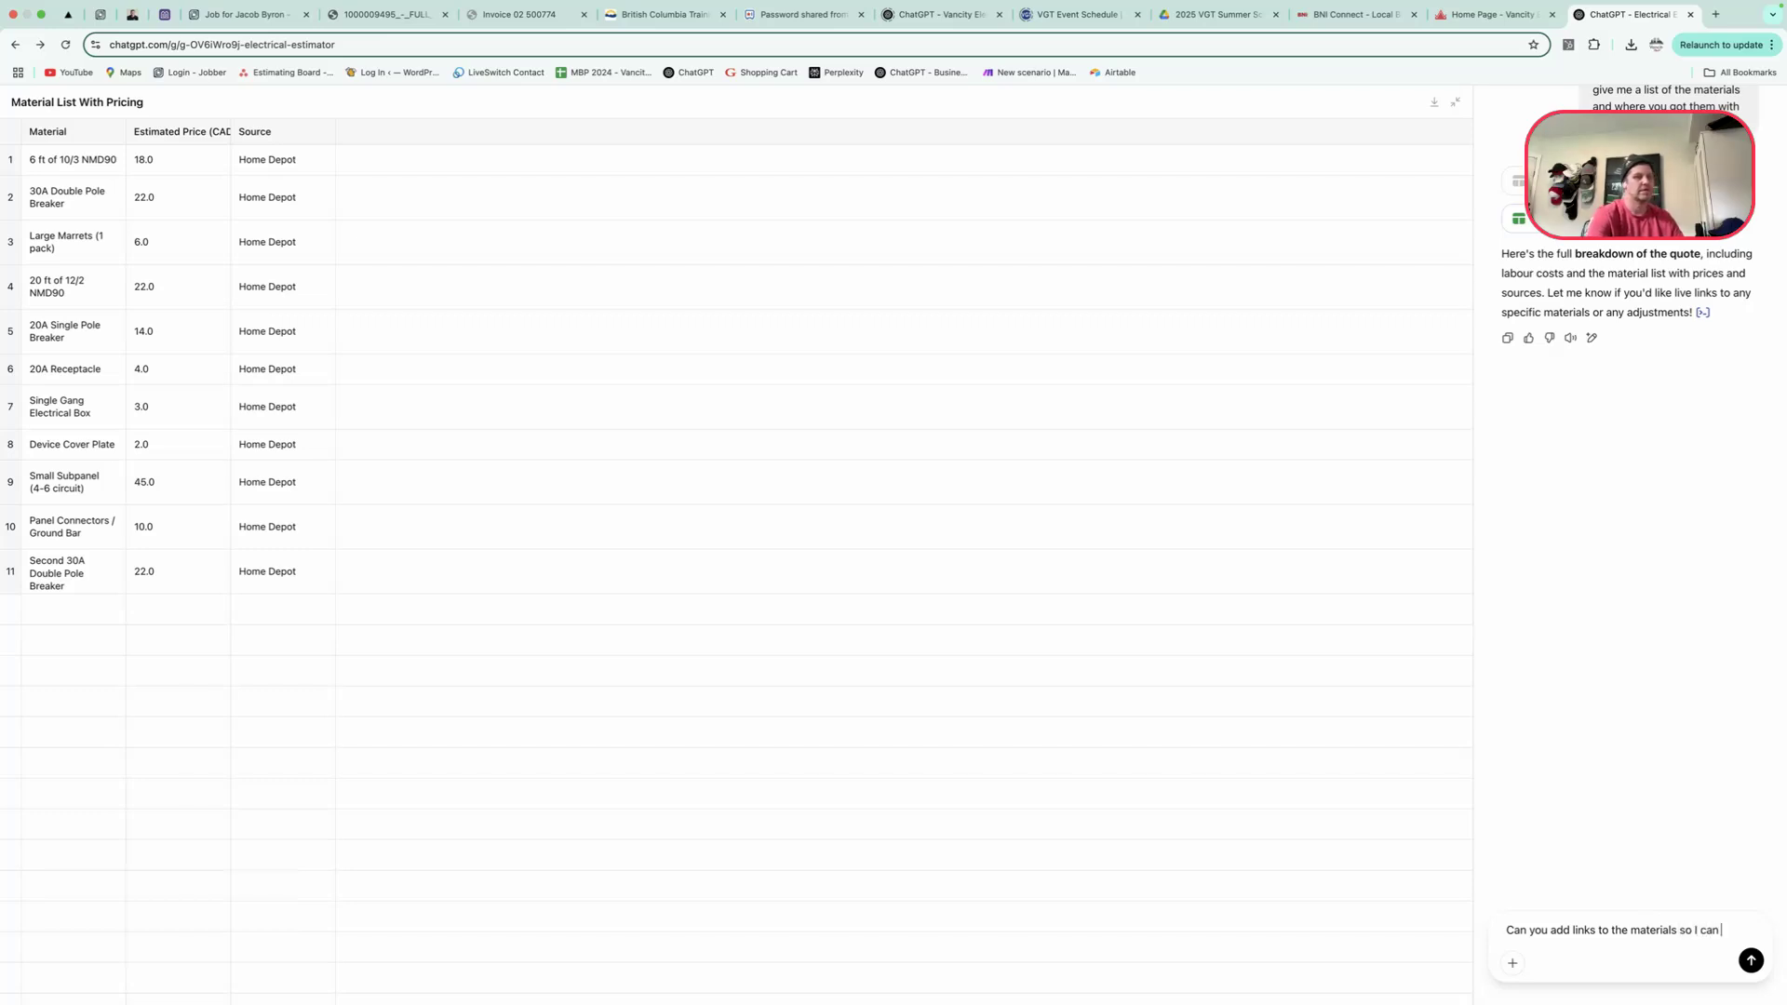
{"action": "type", "text": "them on a website?"}
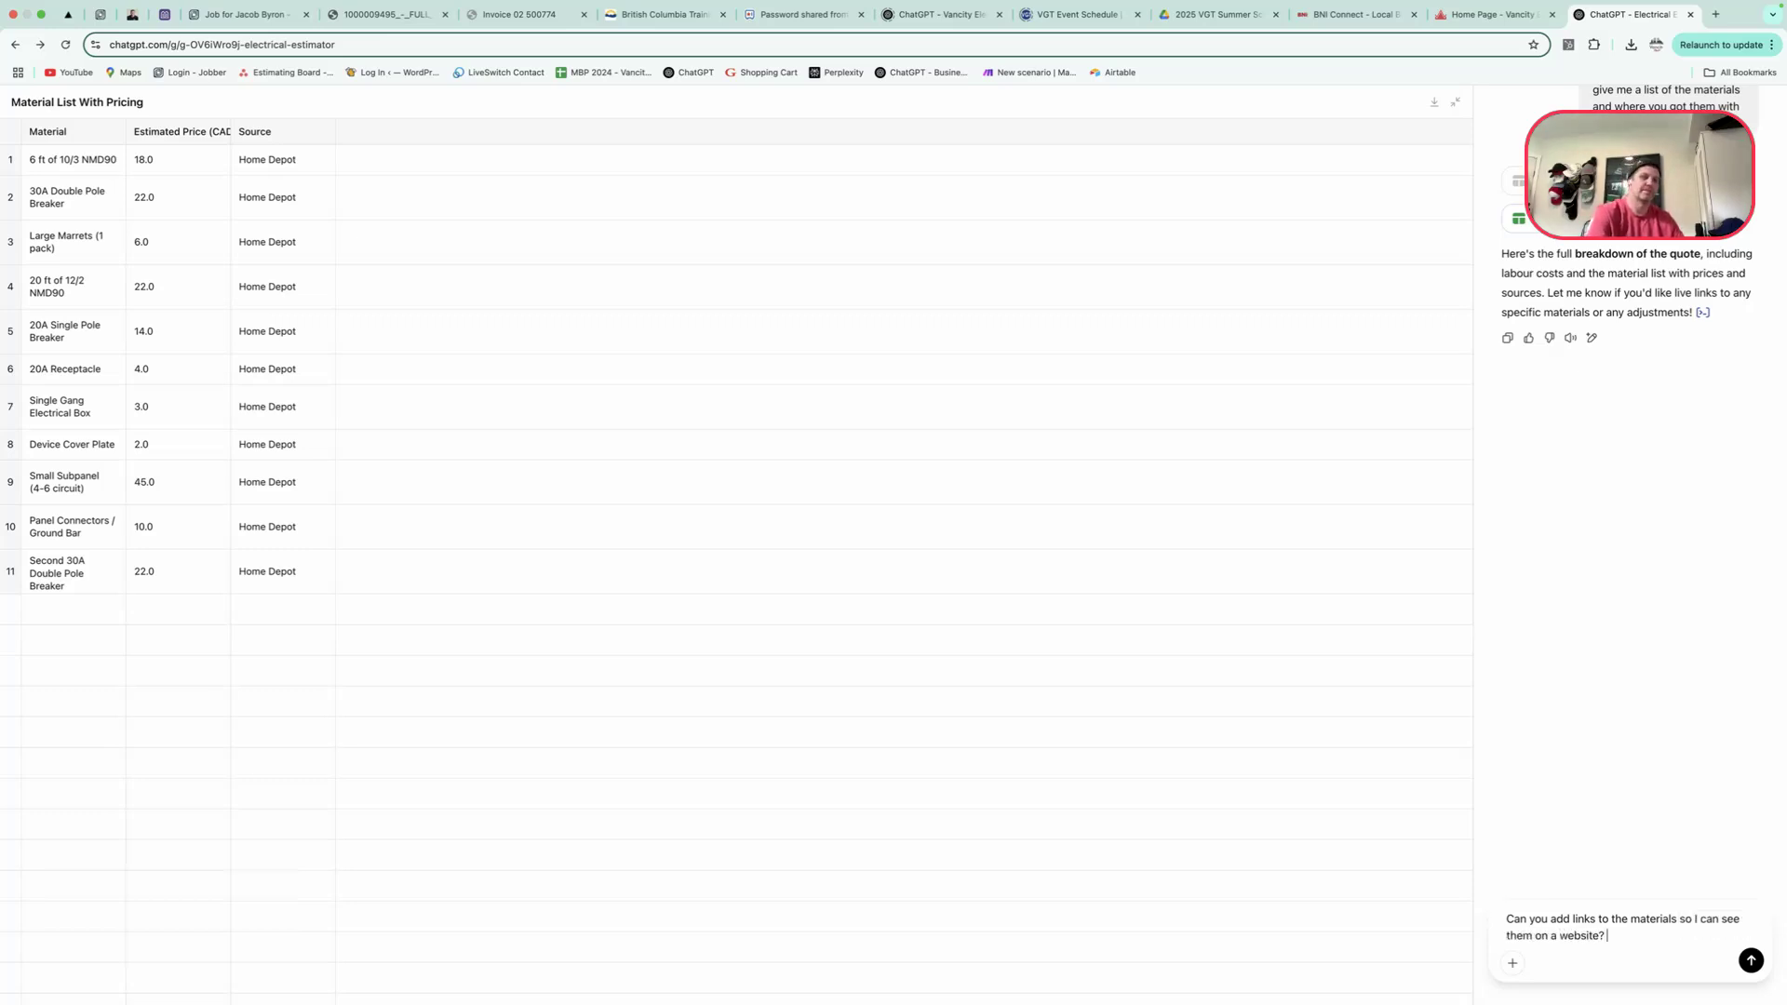
{"action": "key", "text": "Return"}
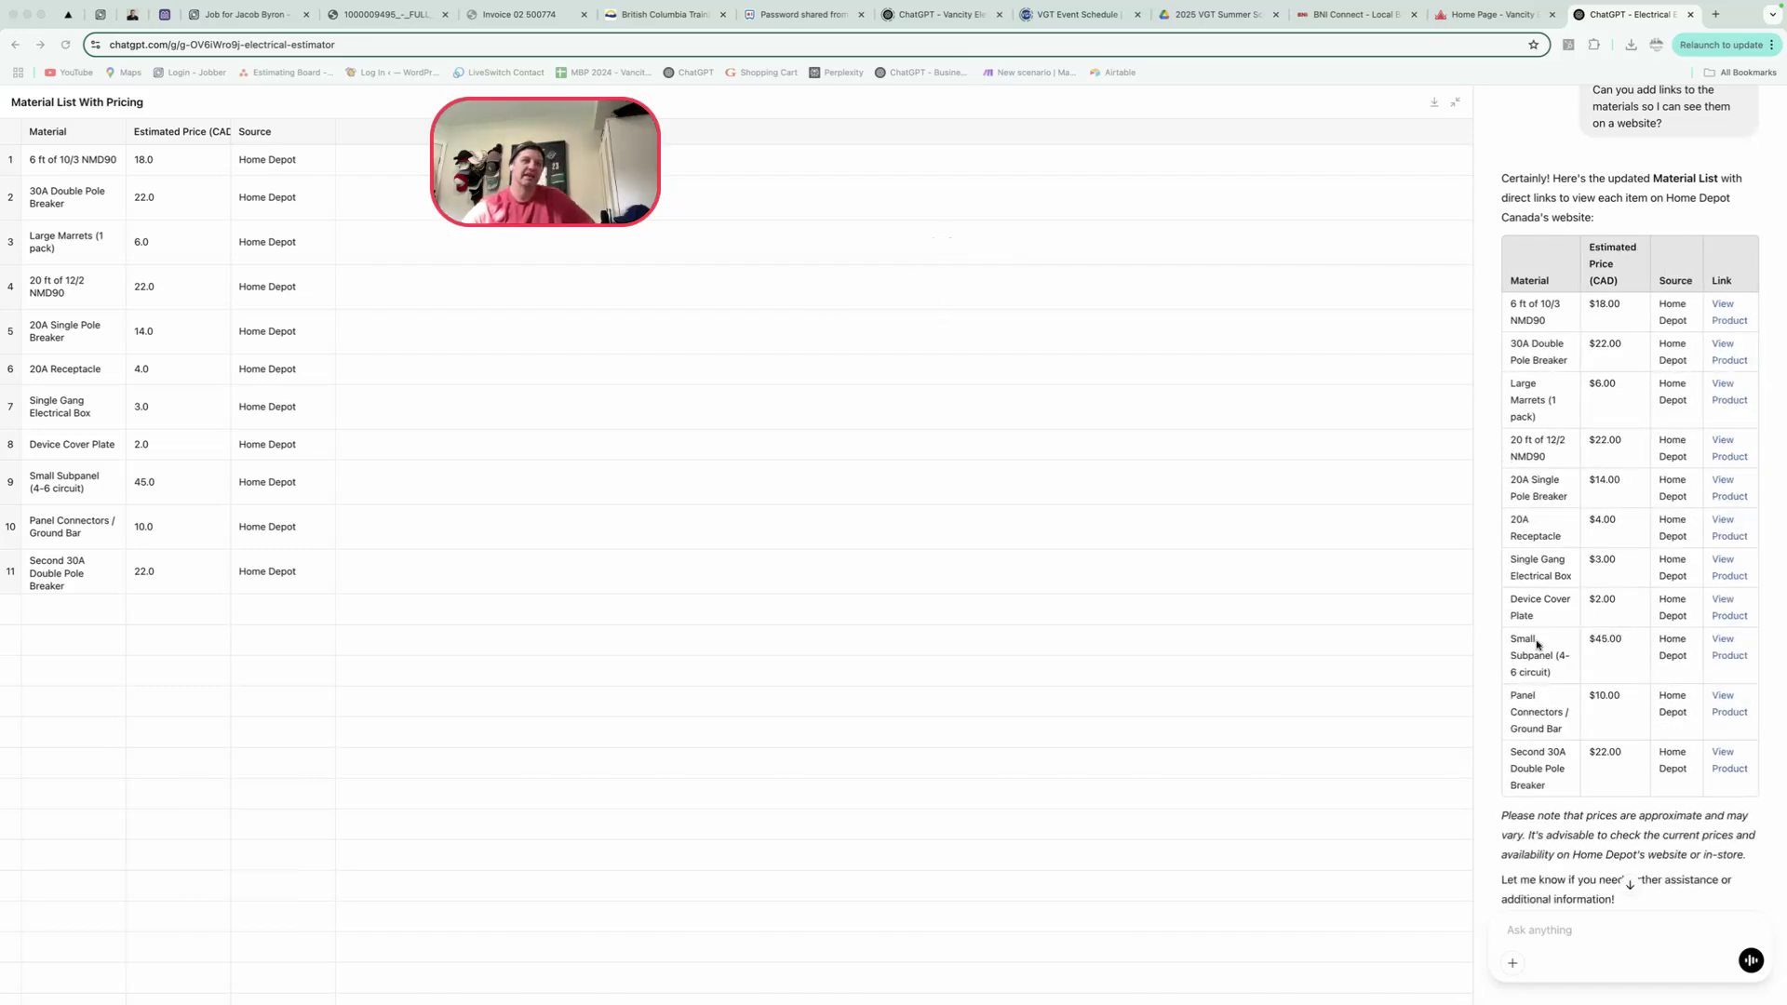
Open the Home Depot product link for the Small Subpanel (4-6 circuit) and narrow the electrical panels to 60 Amp
{"action": "left_click", "coordinate": [1721, 643]}
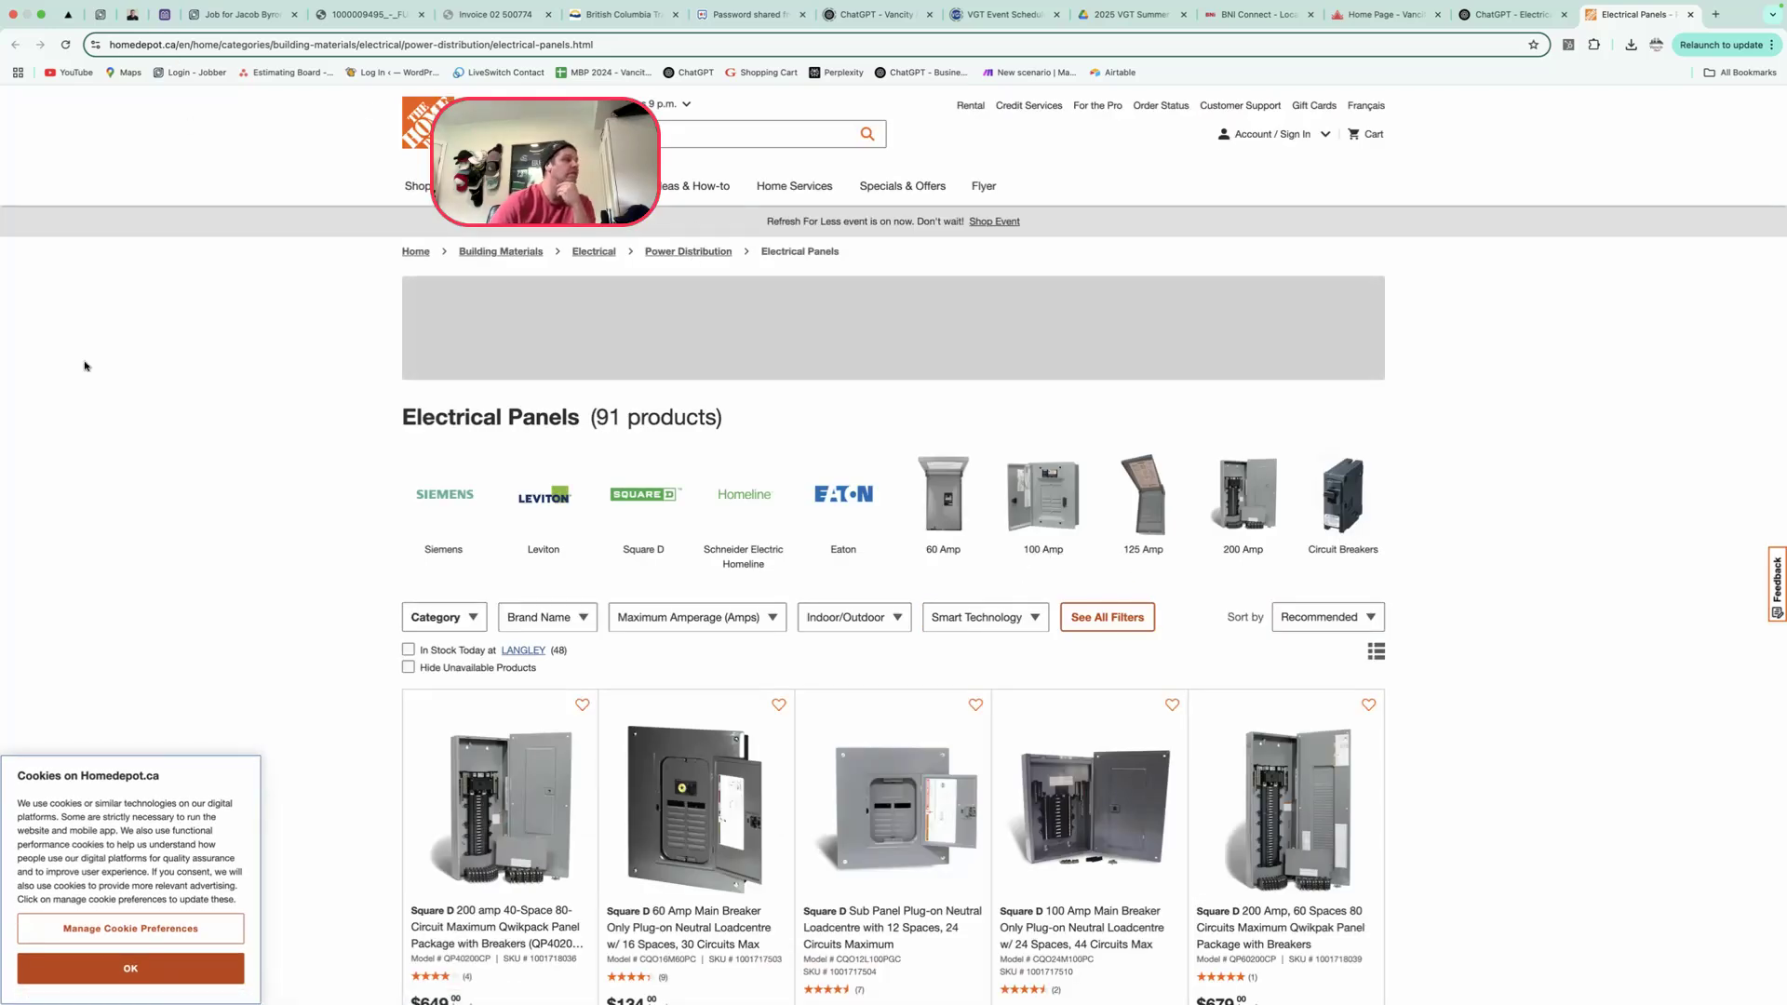
{"action": "scroll", "coordinate": [773, 745], "scroll_direction": "down", "scroll_amount": 2}
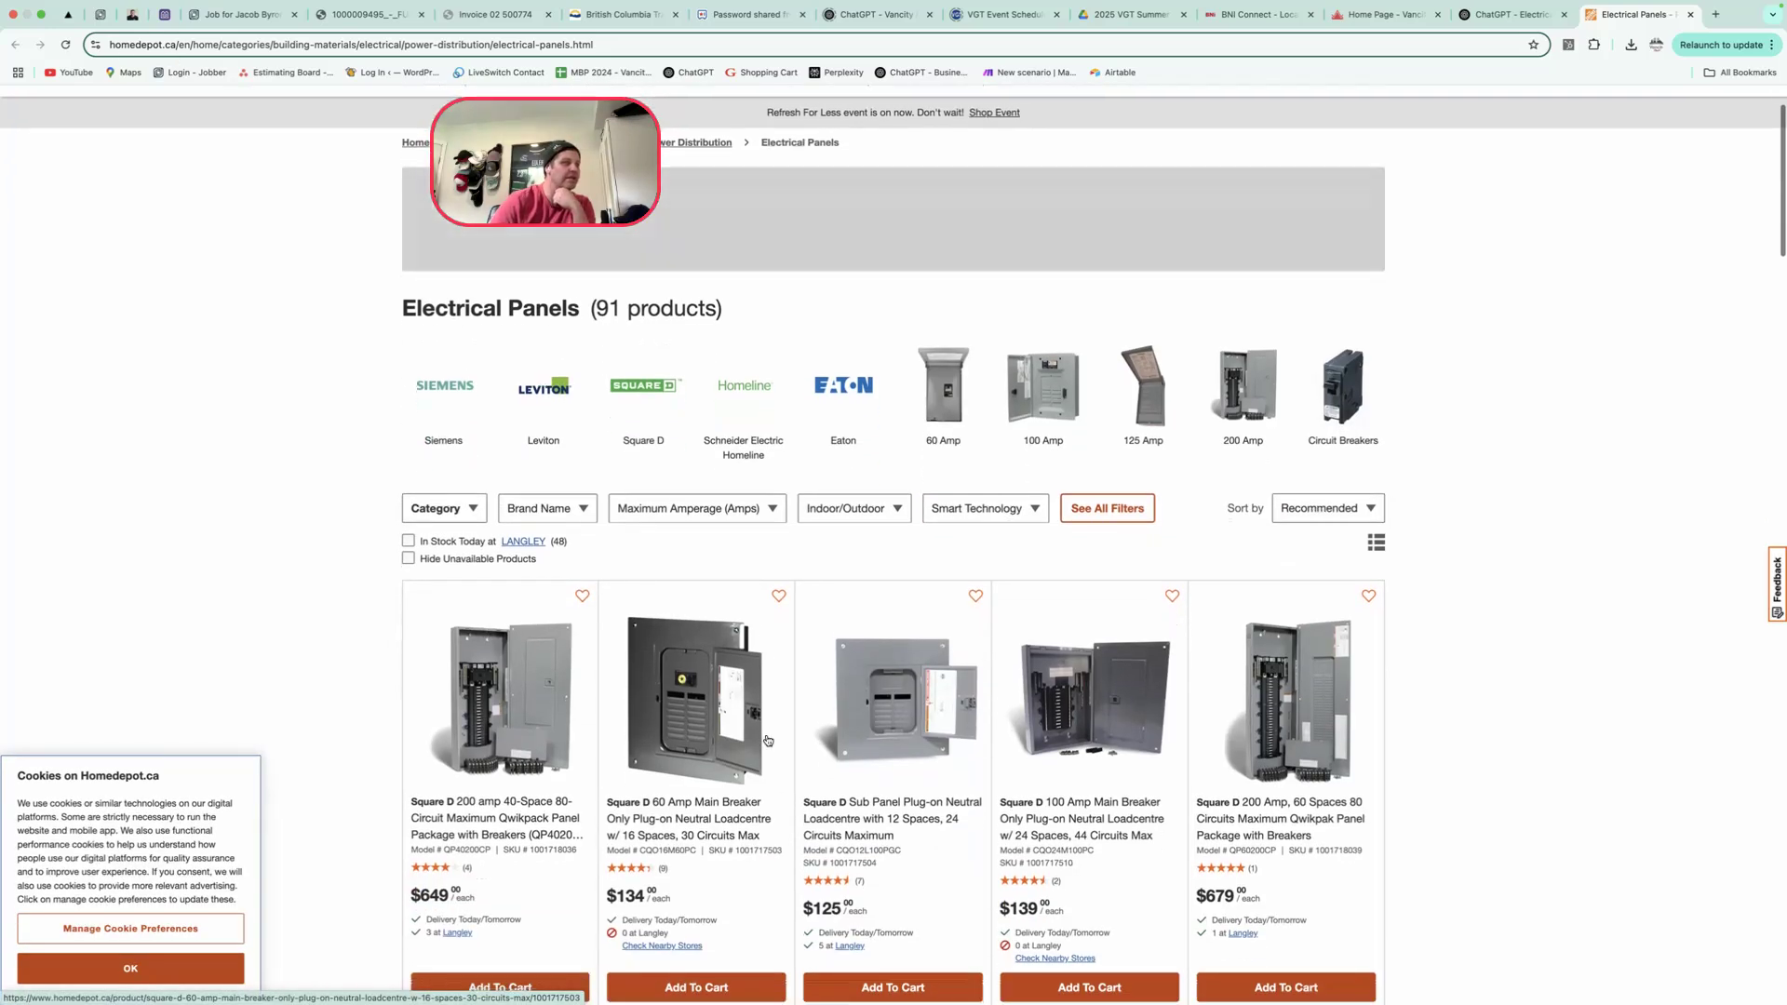
{"action": "scroll", "coordinate": [767, 740], "scroll_direction": "down", "scroll_amount": 5}
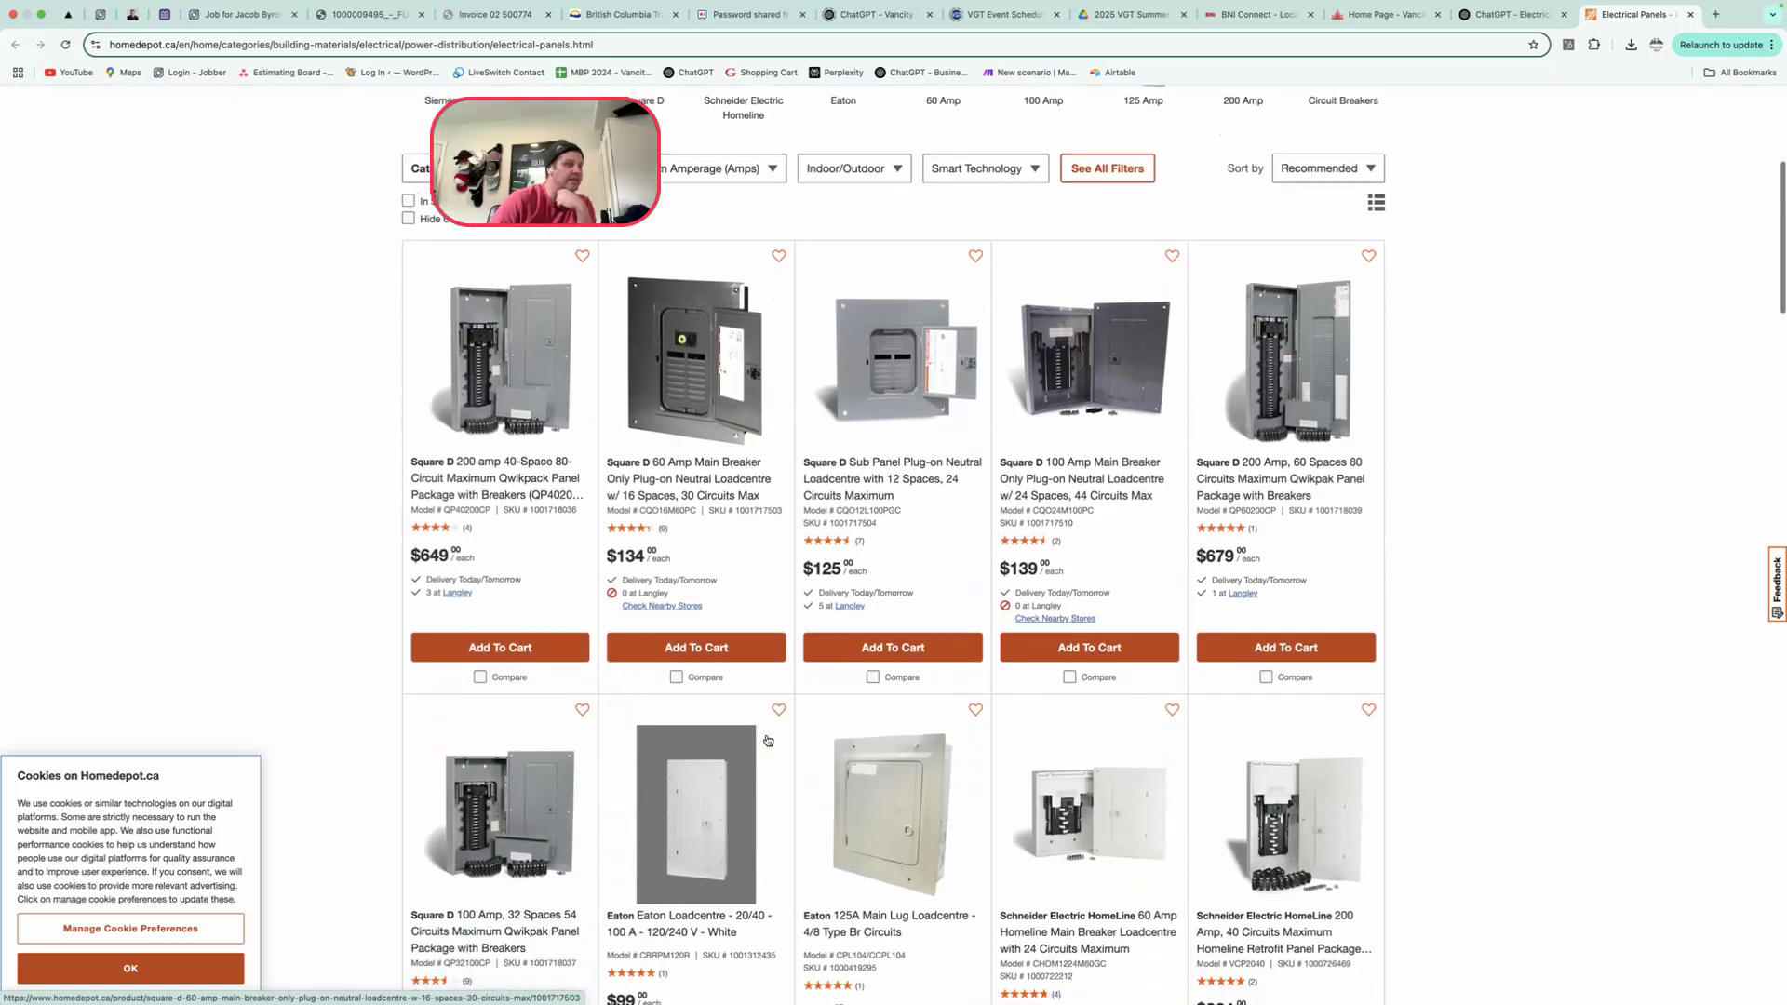
{"action": "scroll", "coordinate": [767, 740], "scroll_direction": "up", "scroll_amount": 5}
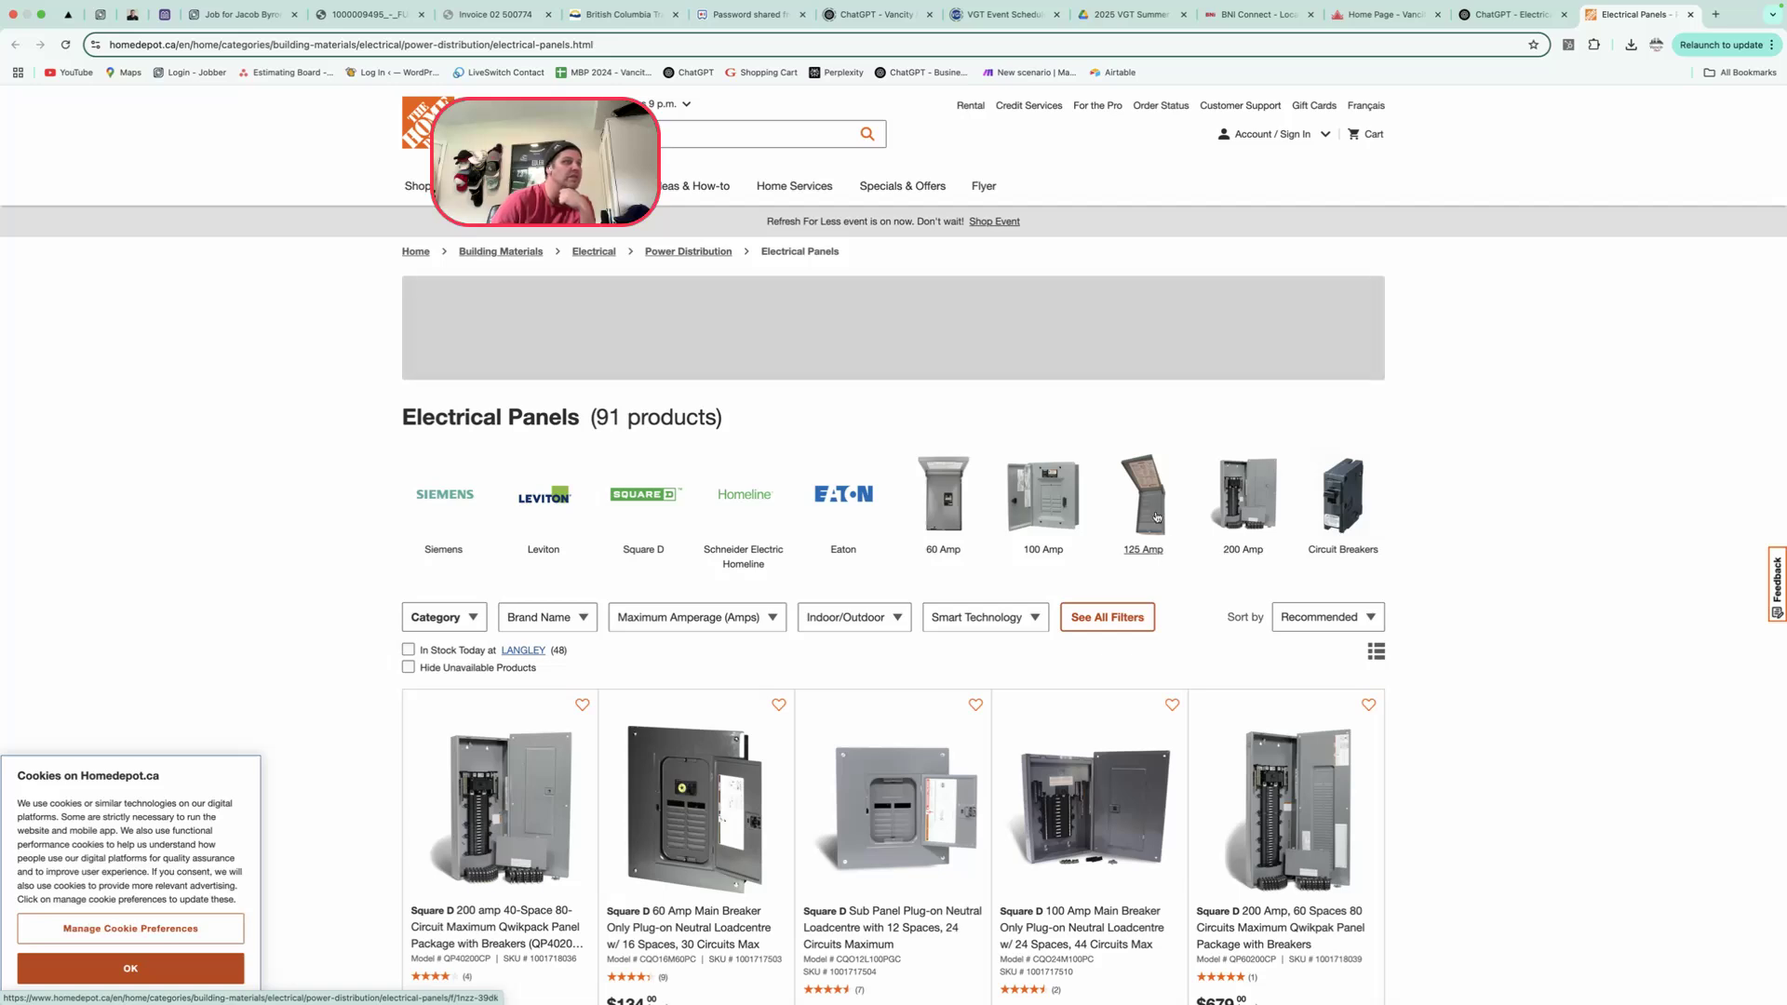
{"action": "left_click", "coordinate": [945, 511]}
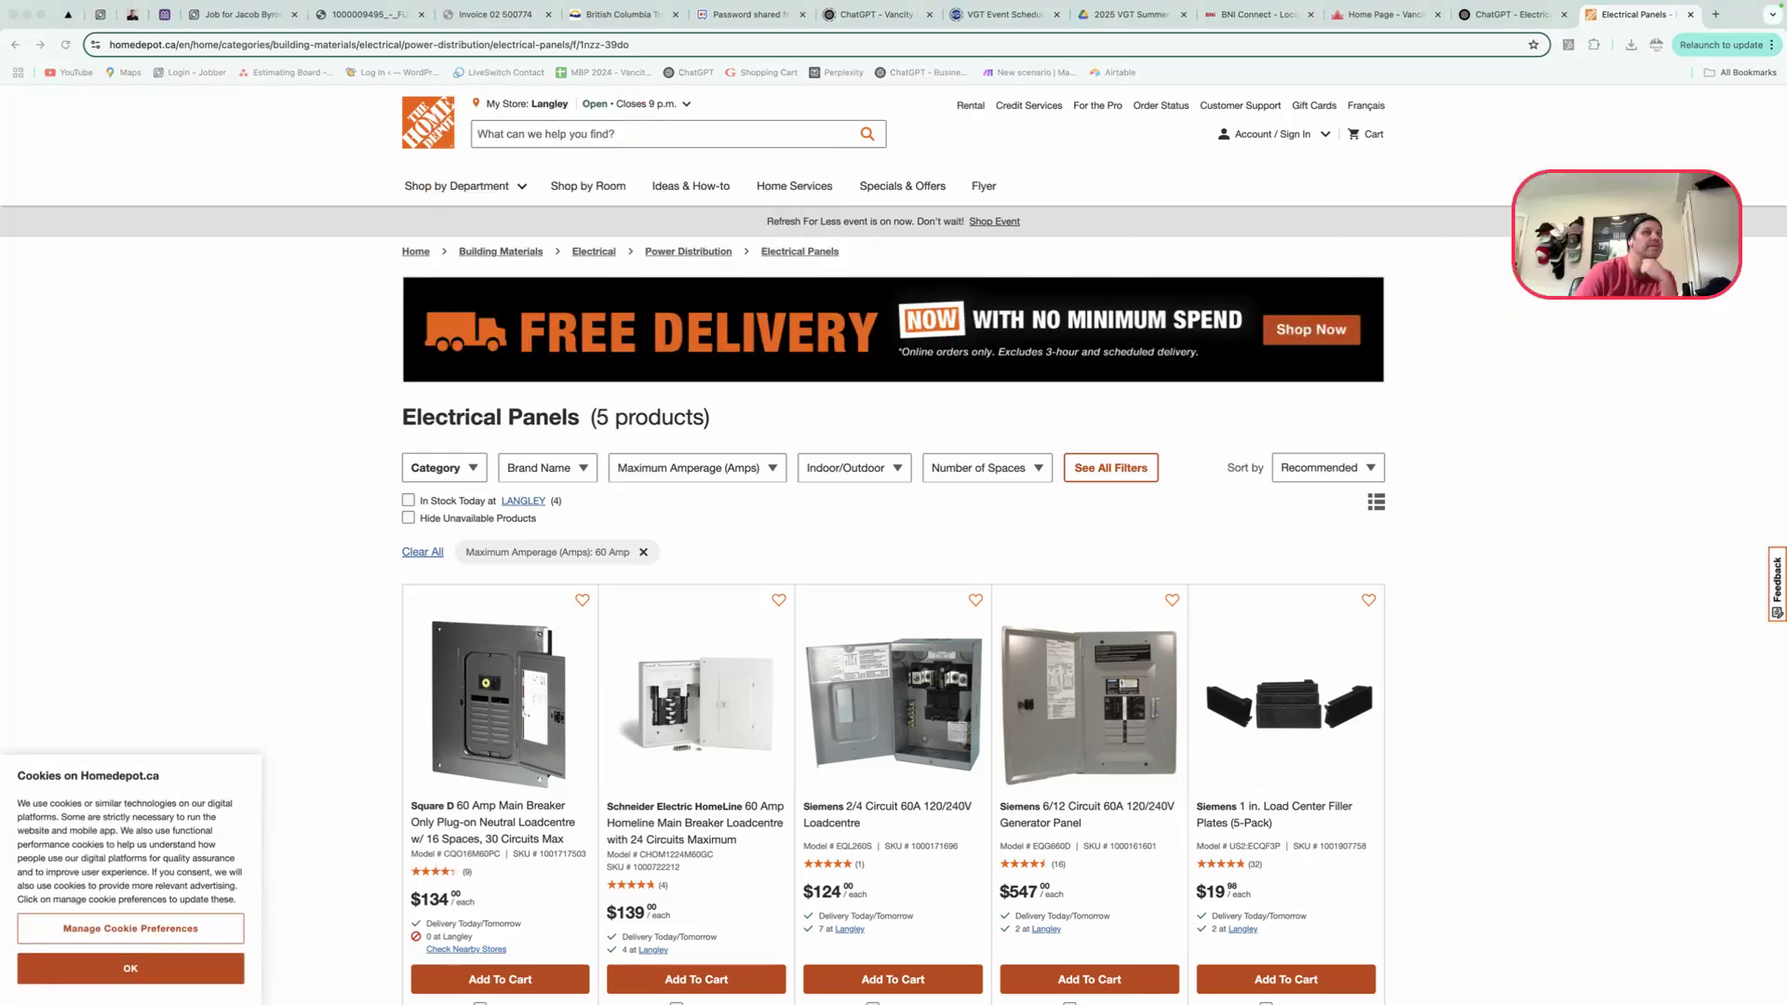
Search Home Depot for "load center" and compare the listed small subpanels and their prices against the estimated subpanel cost
{"action": "left_click", "coordinate": [516, 132]}
{"action": "type", "text": "load cen"}
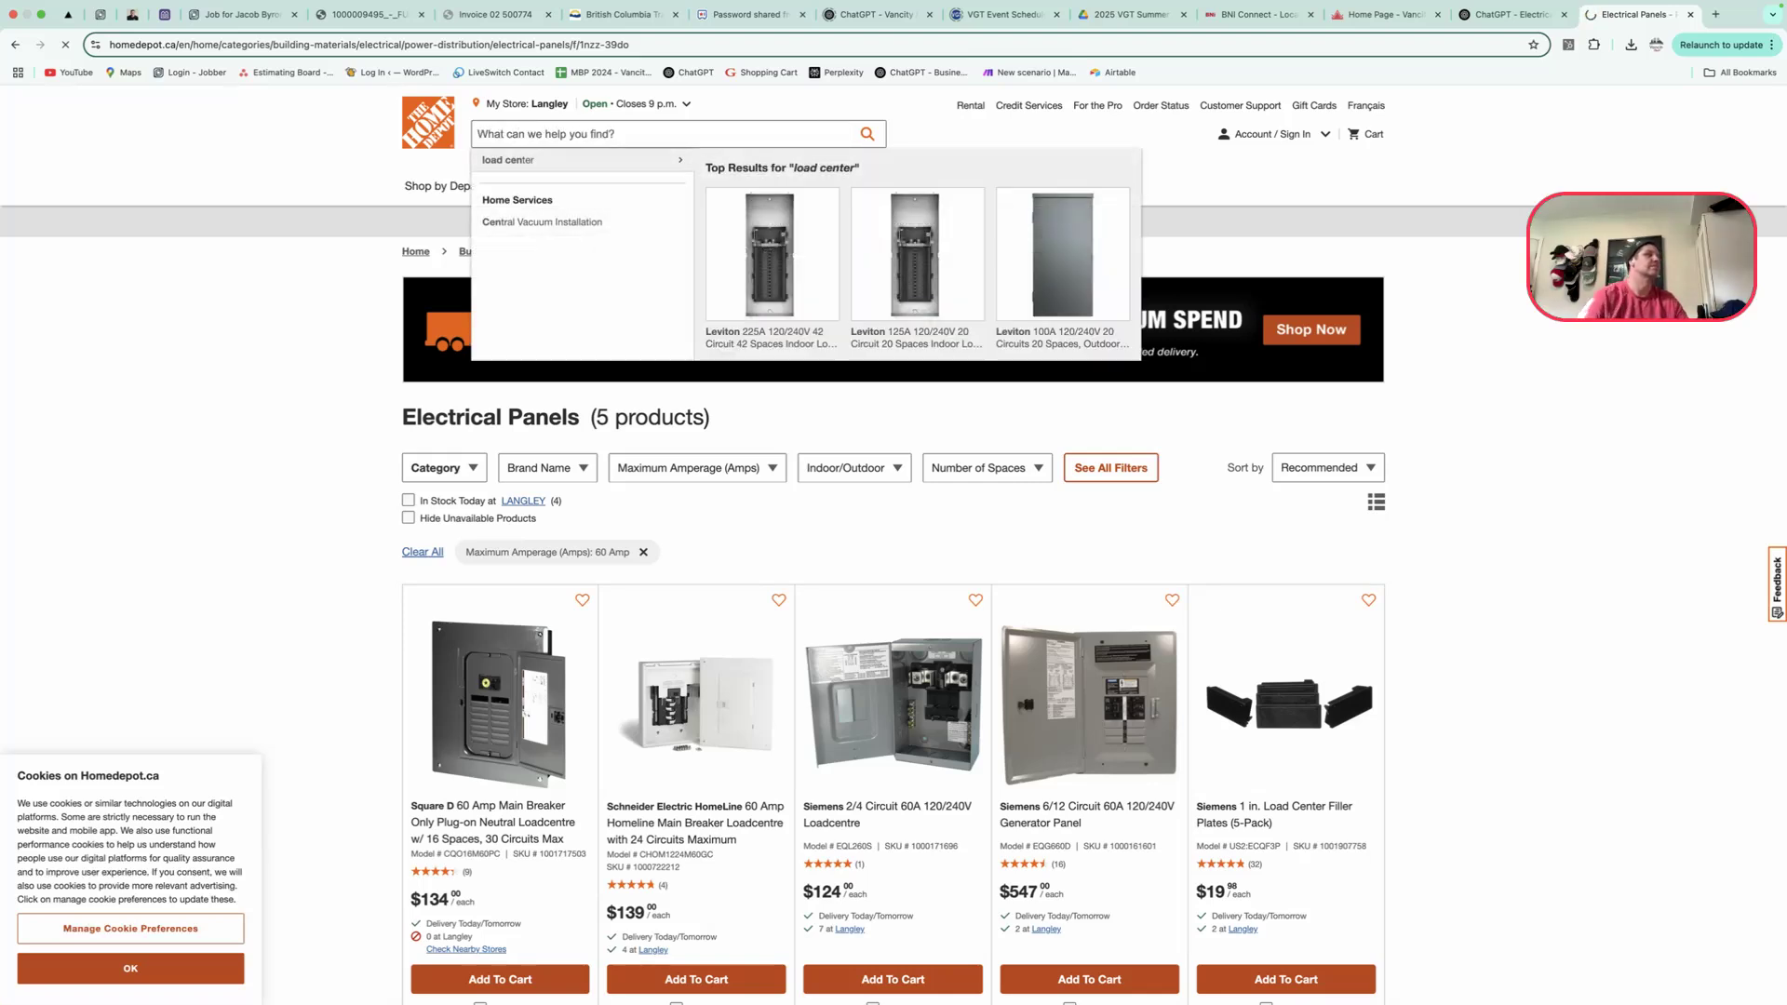
{"action": "left_click", "coordinate": [510, 159]}
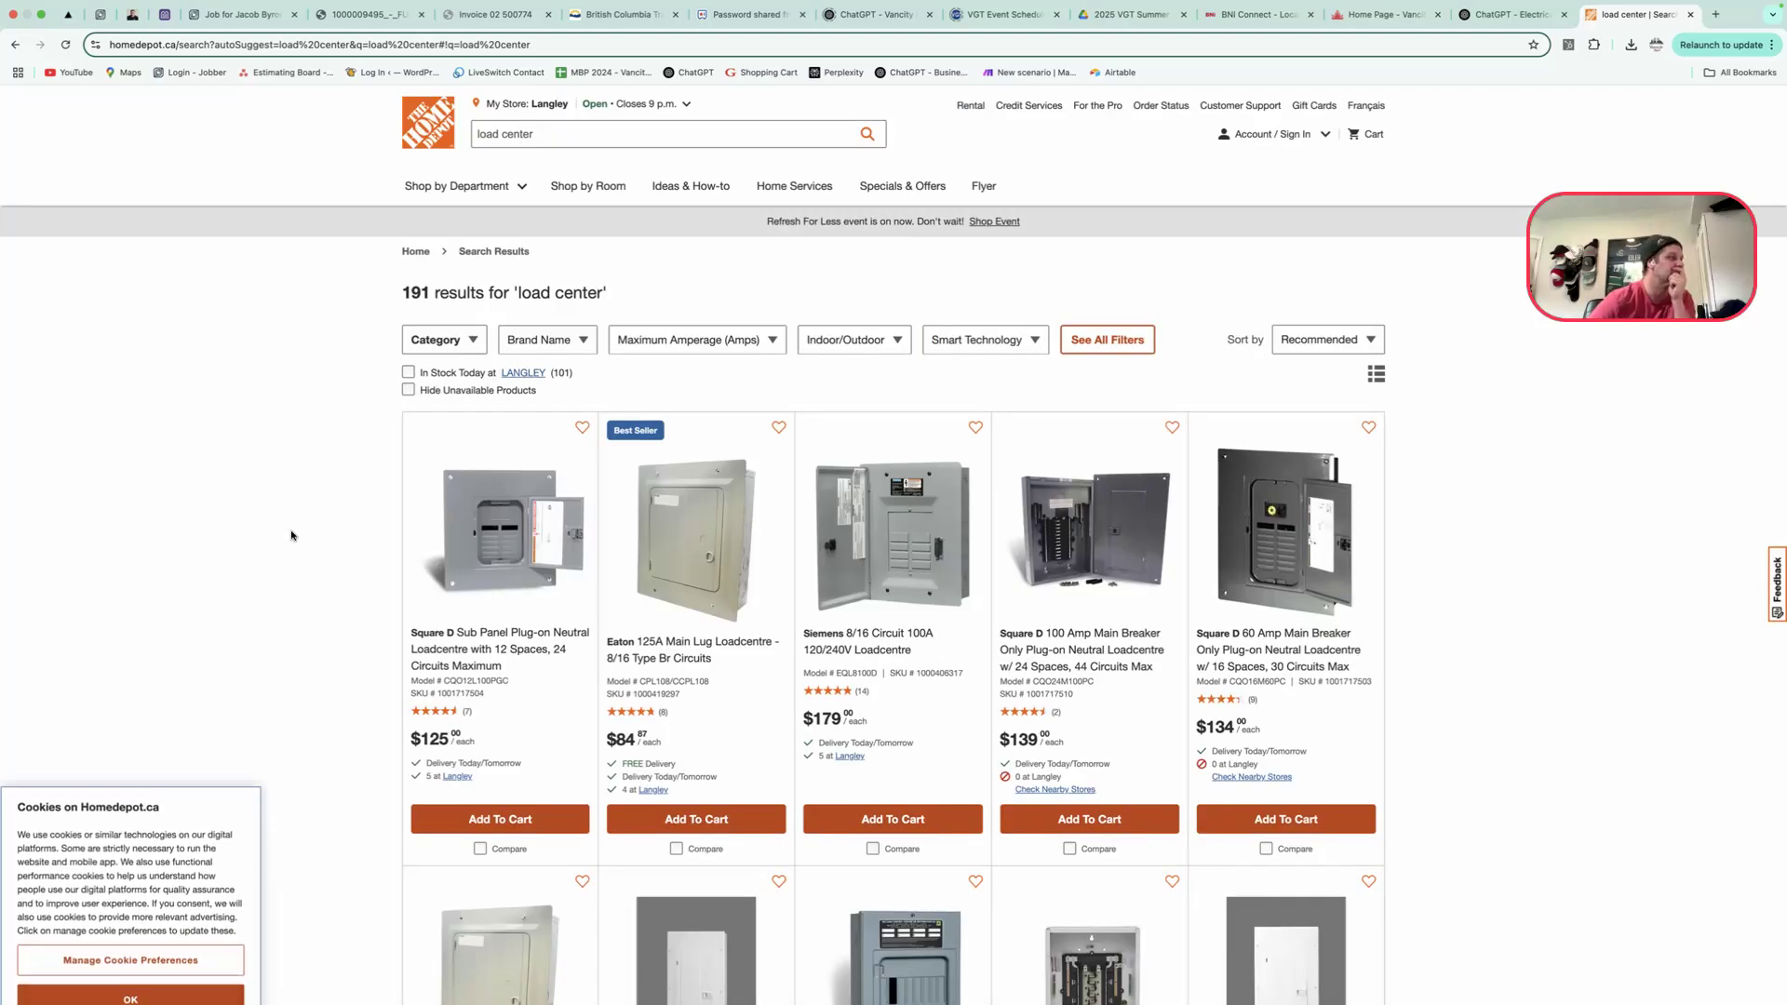
{"action": "scroll", "coordinate": [296, 571], "scroll_direction": "down", "scroll_amount": 2}
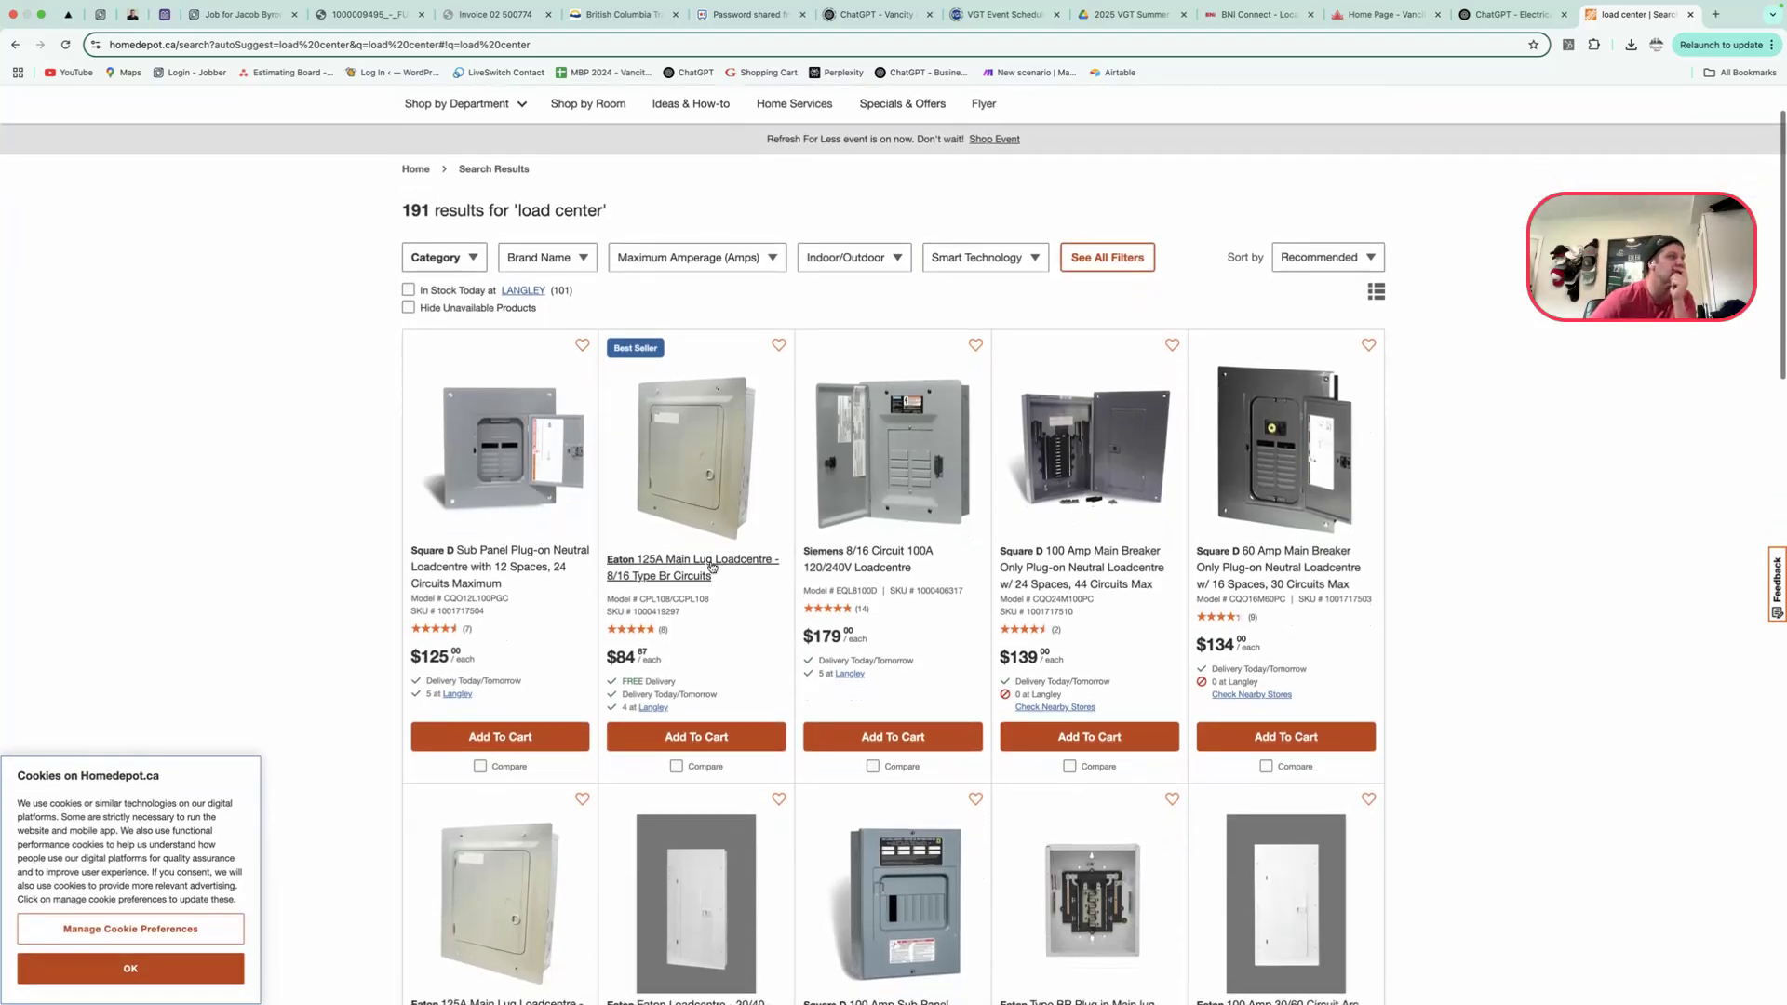
{"action": "scroll", "coordinate": [693, 622], "scroll_direction": "down", "scroll_amount": 5}
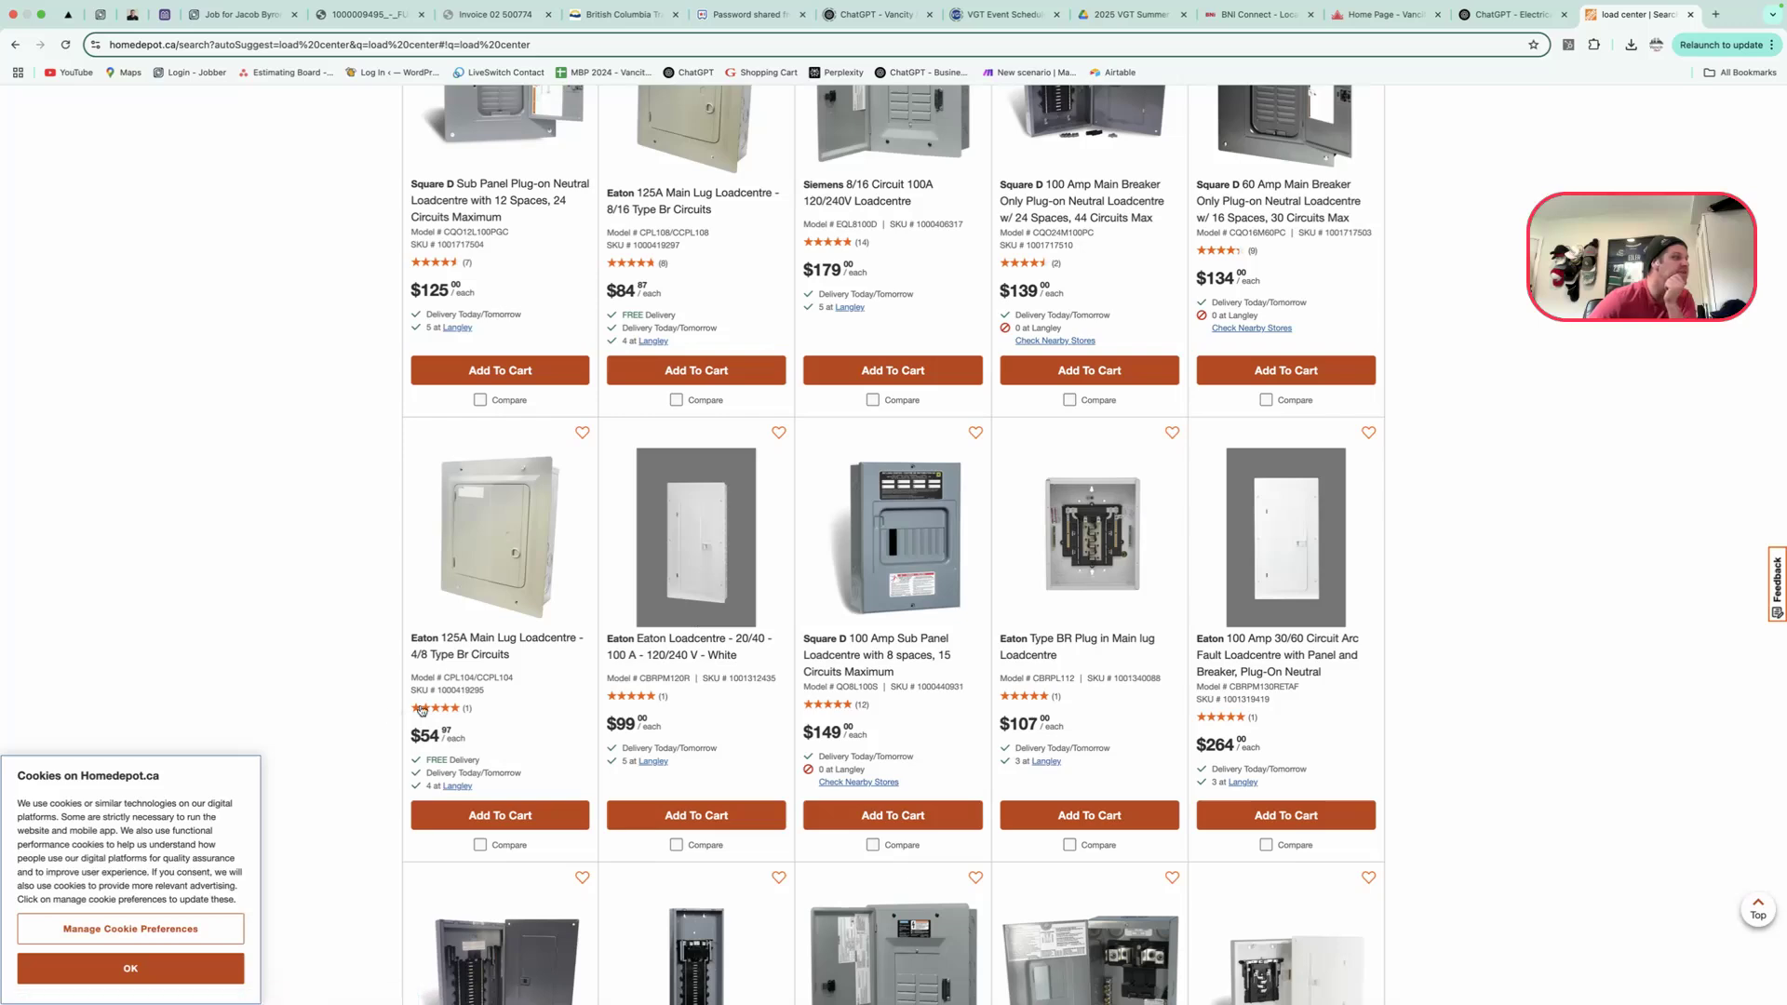
{"action": "scroll", "coordinate": [437, 700], "scroll_direction": "down", "scroll_amount": 5}
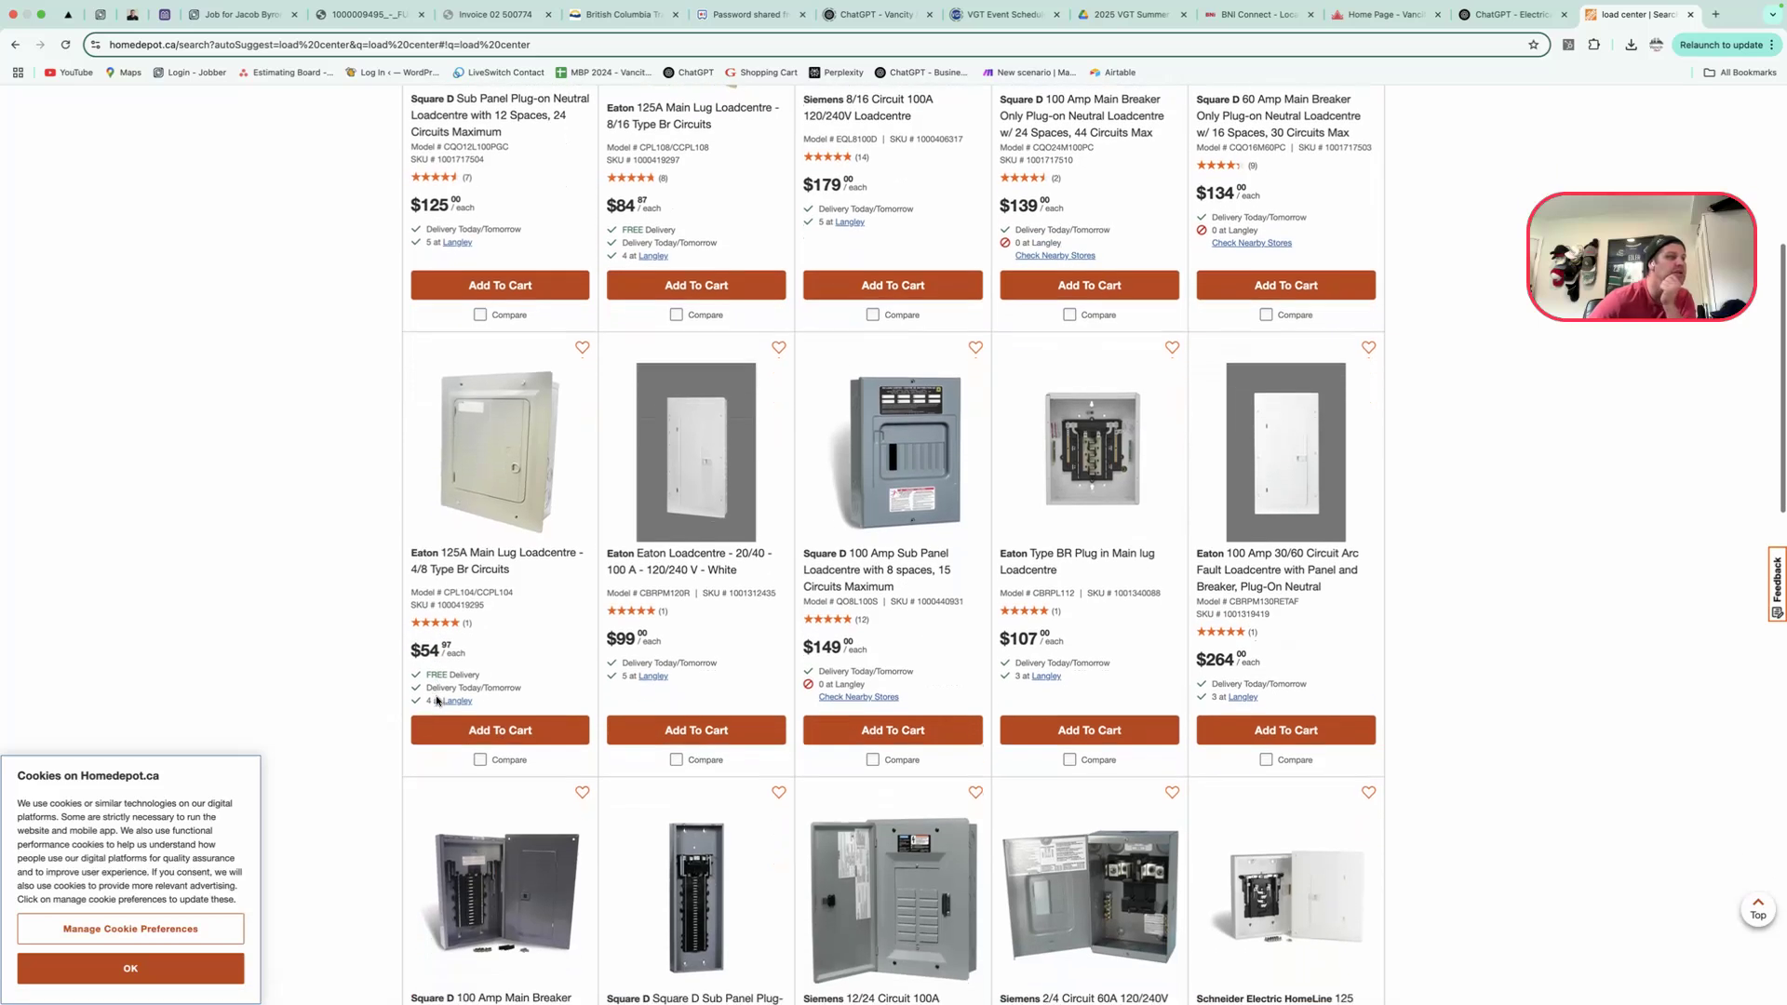
{"action": "scroll", "coordinate": [437, 700], "scroll_direction": "down", "scroll_amount": 2}
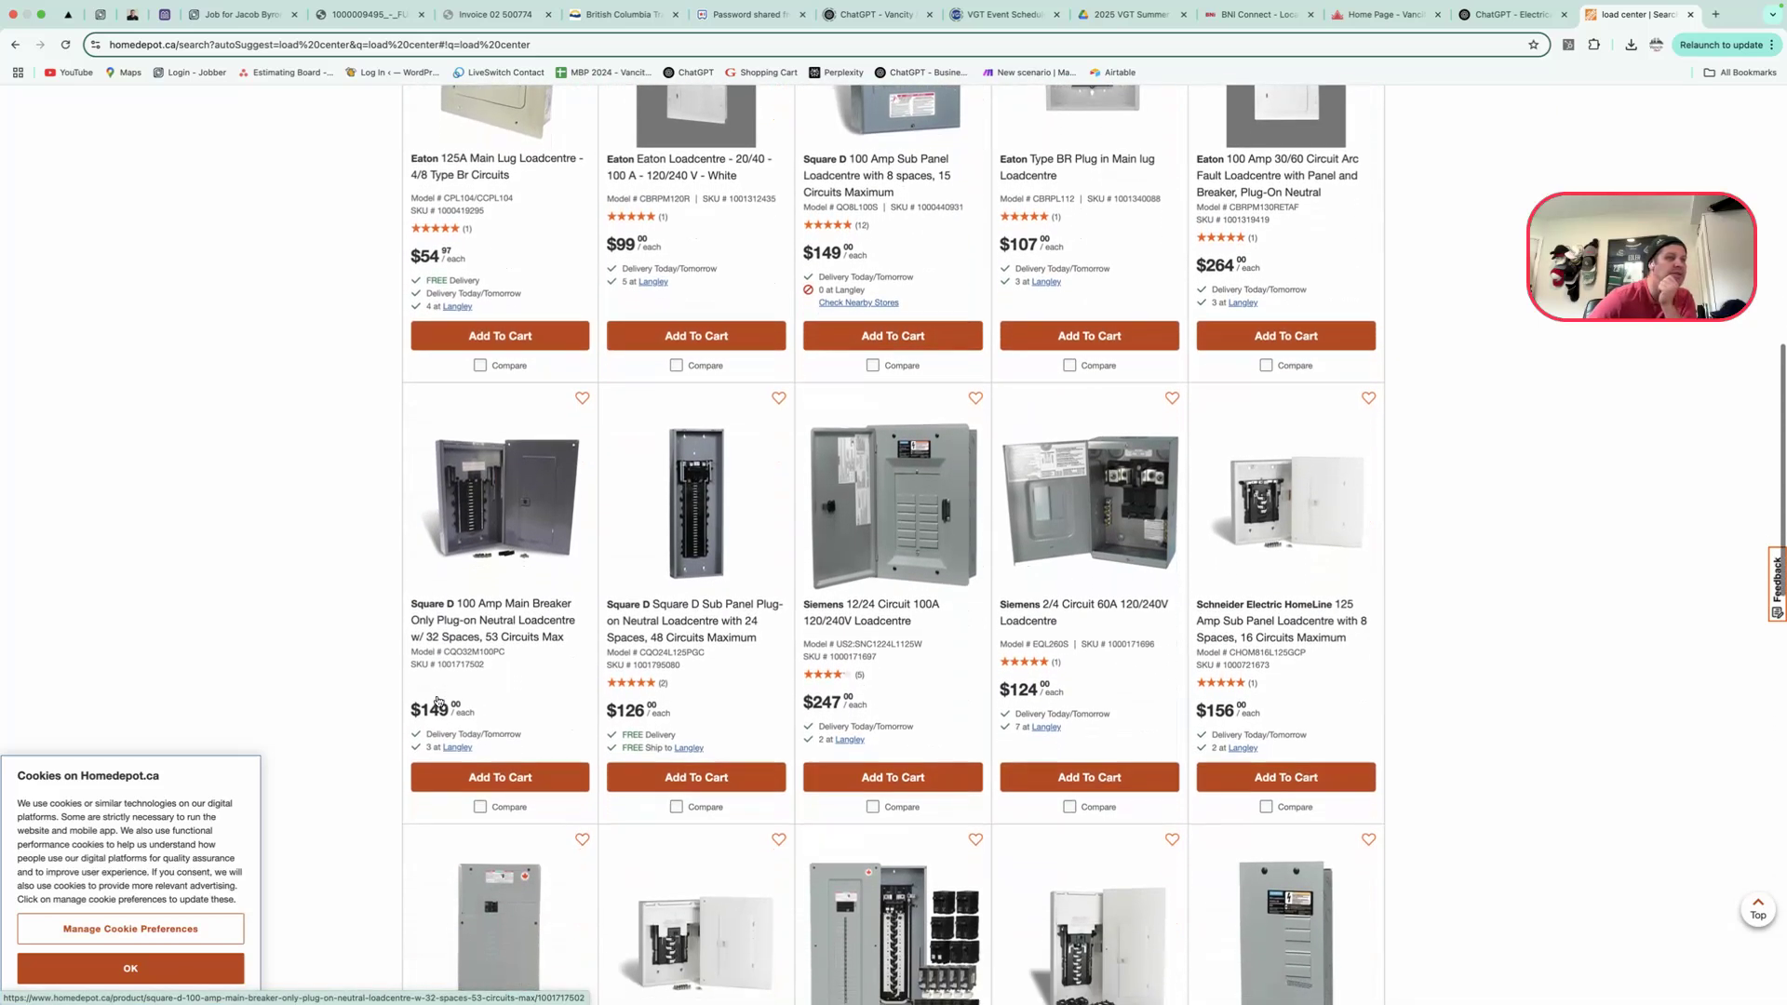
{"action": "scroll", "coordinate": [437, 700], "scroll_direction": "up", "scroll_amount": 4}
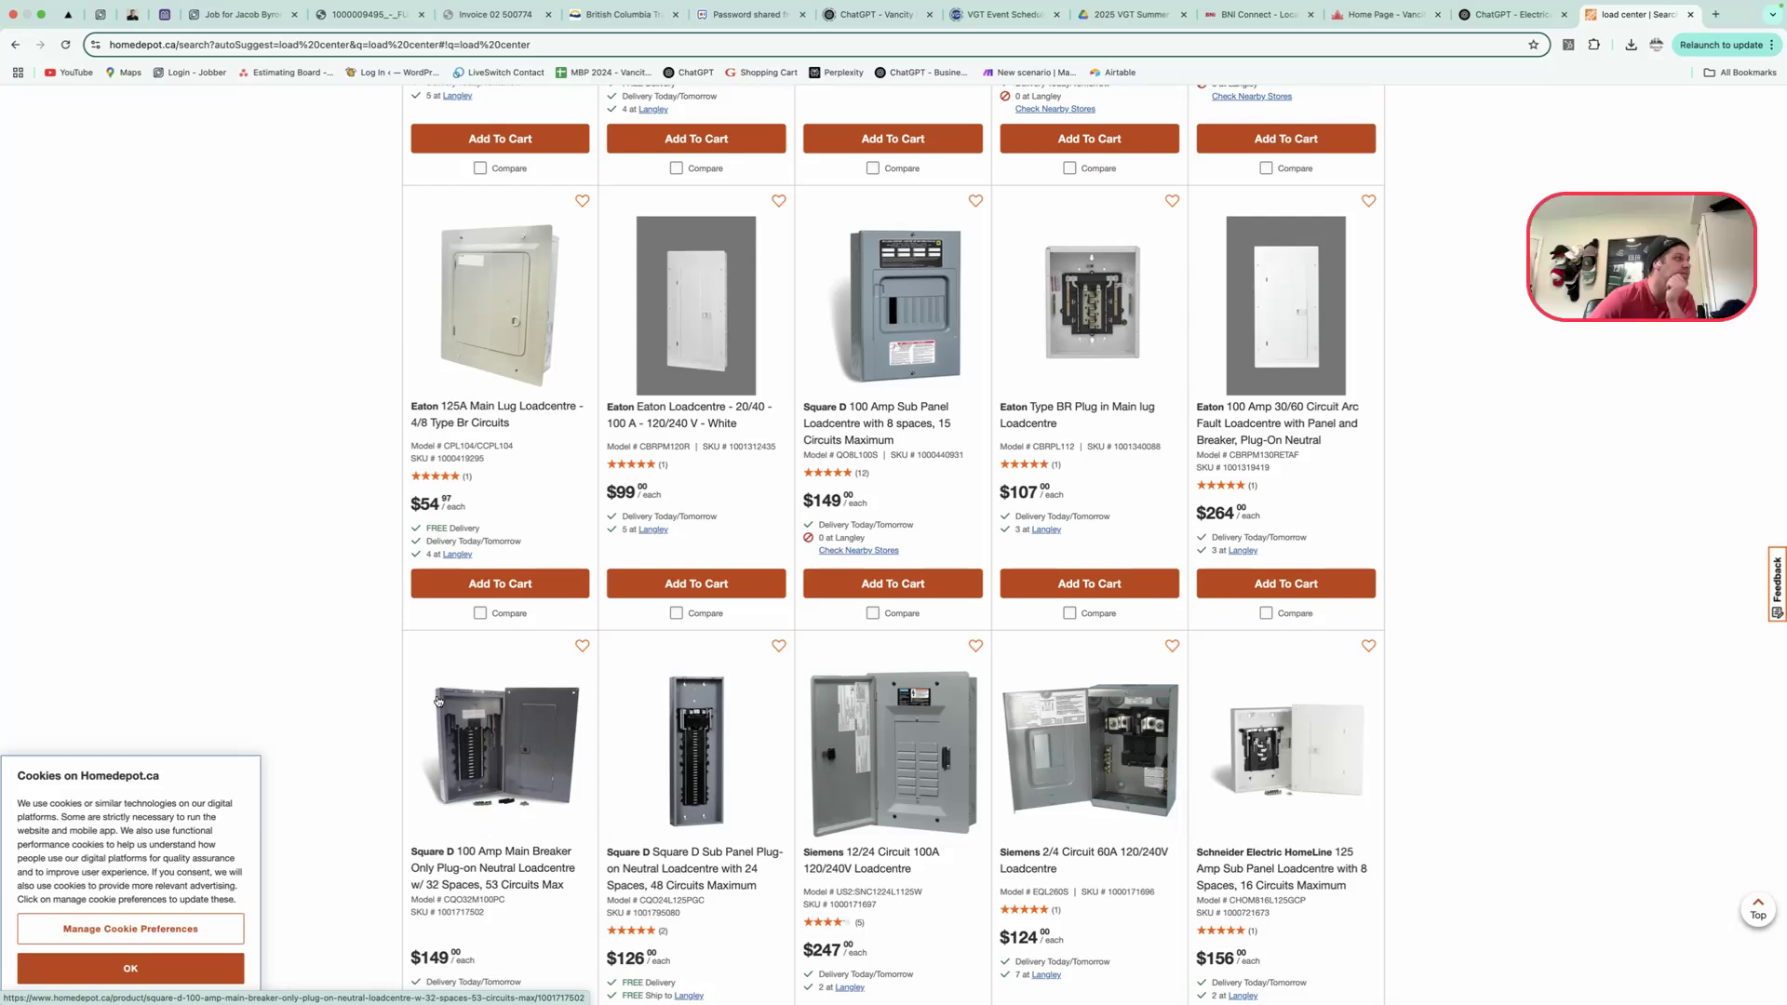
{"action": "scroll", "coordinate": [436, 700], "scroll_direction": "down", "scroll_amount": 5}
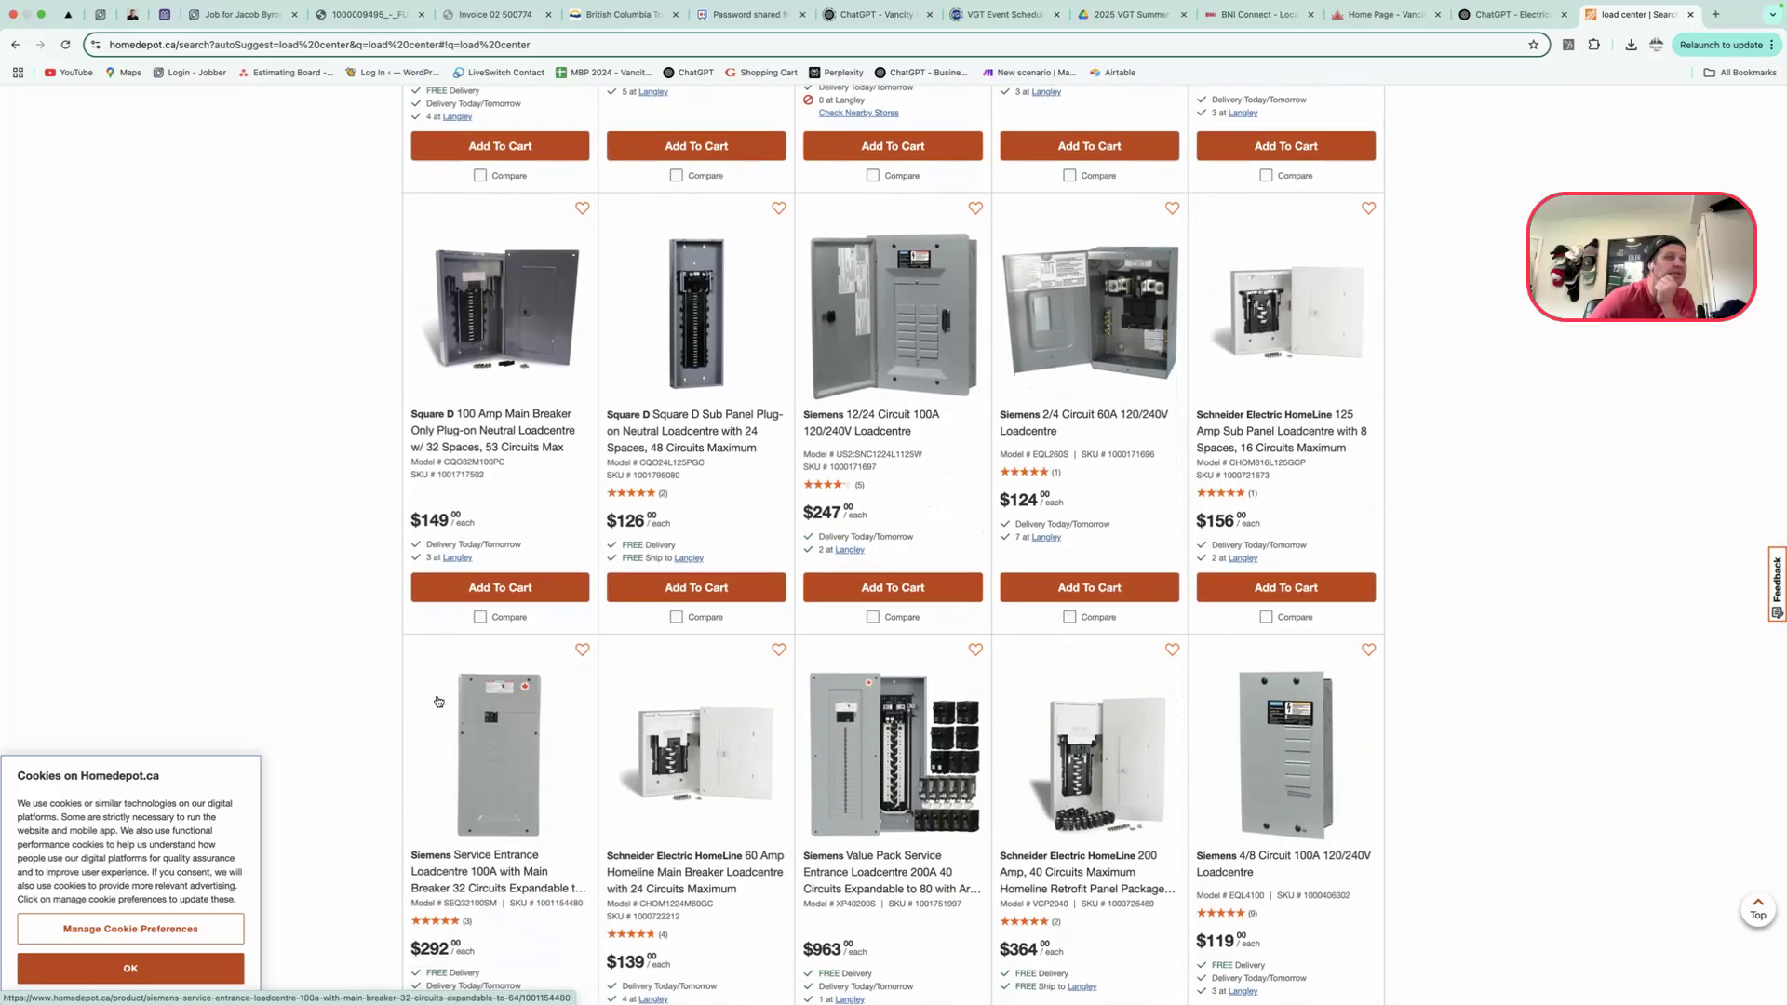
{"action": "scroll", "coordinate": [438, 701], "scroll_direction": "down", "scroll_amount": 3}
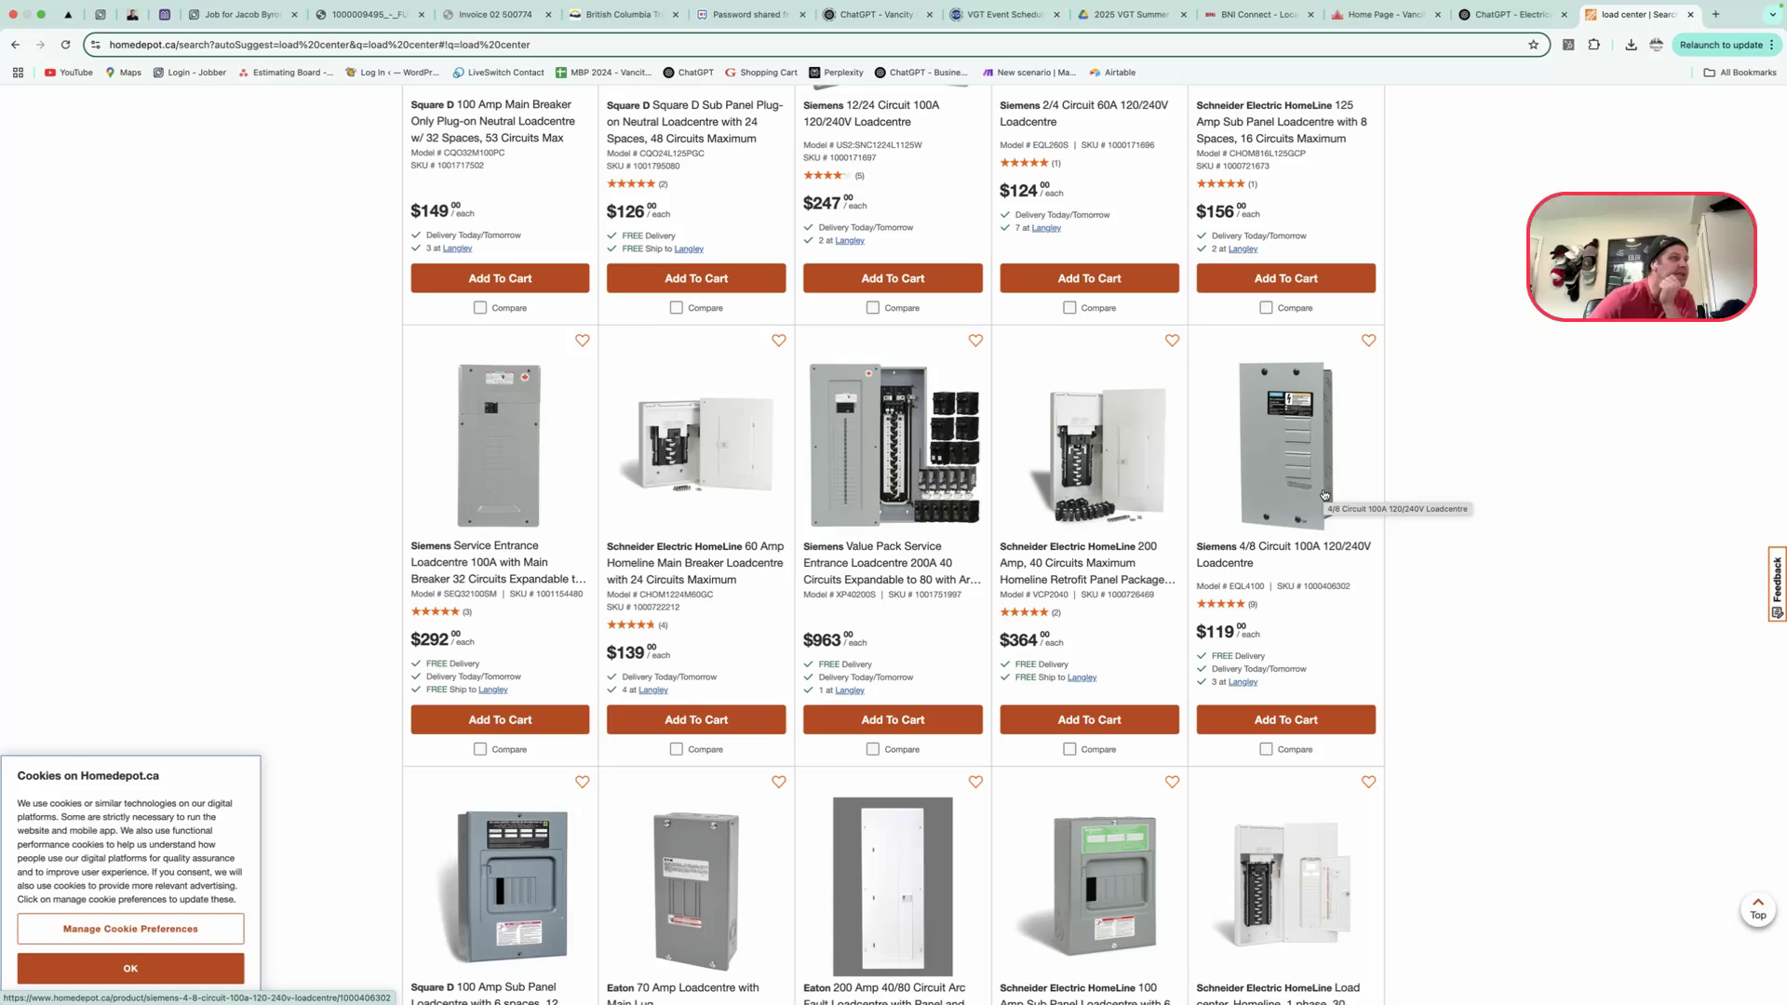
Browse the rest of the first page of Home Depot load center listings, examining small subpanel models and prices
{"action": "scroll", "coordinate": [1325, 494], "scroll_direction": "down", "scroll_amount": 2}
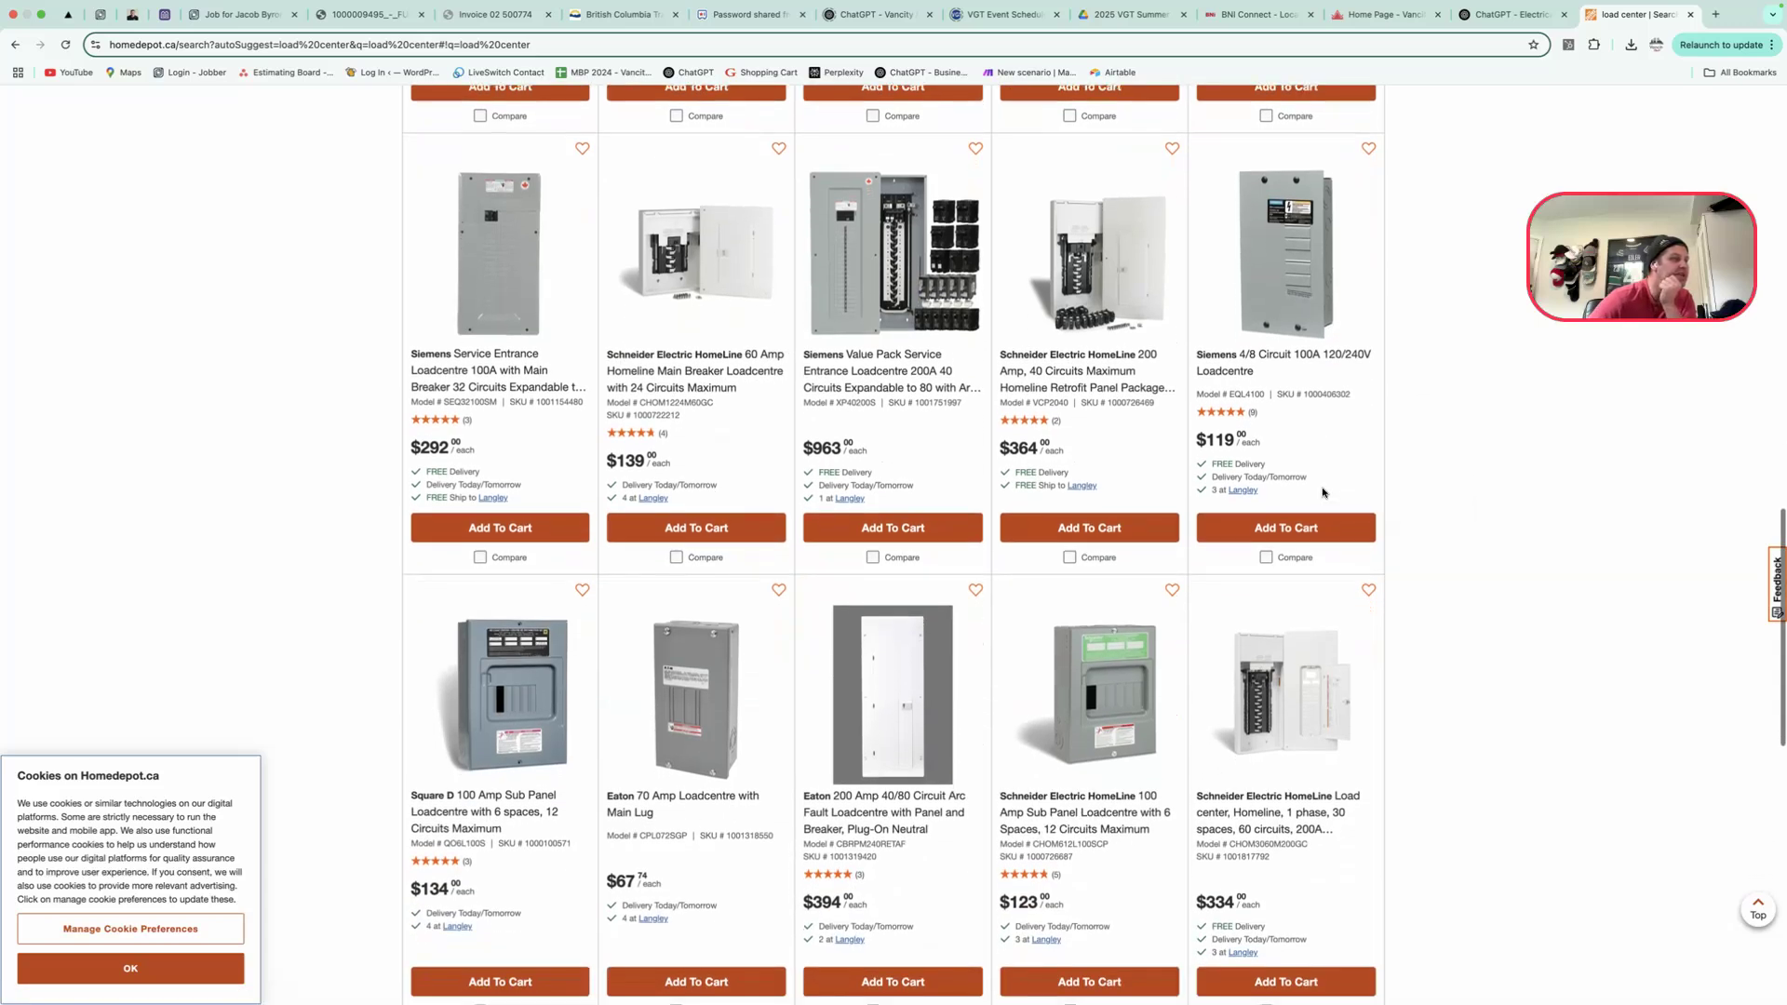
{"action": "scroll", "coordinate": [1325, 494], "scroll_direction": "down", "scroll_amount": 3}
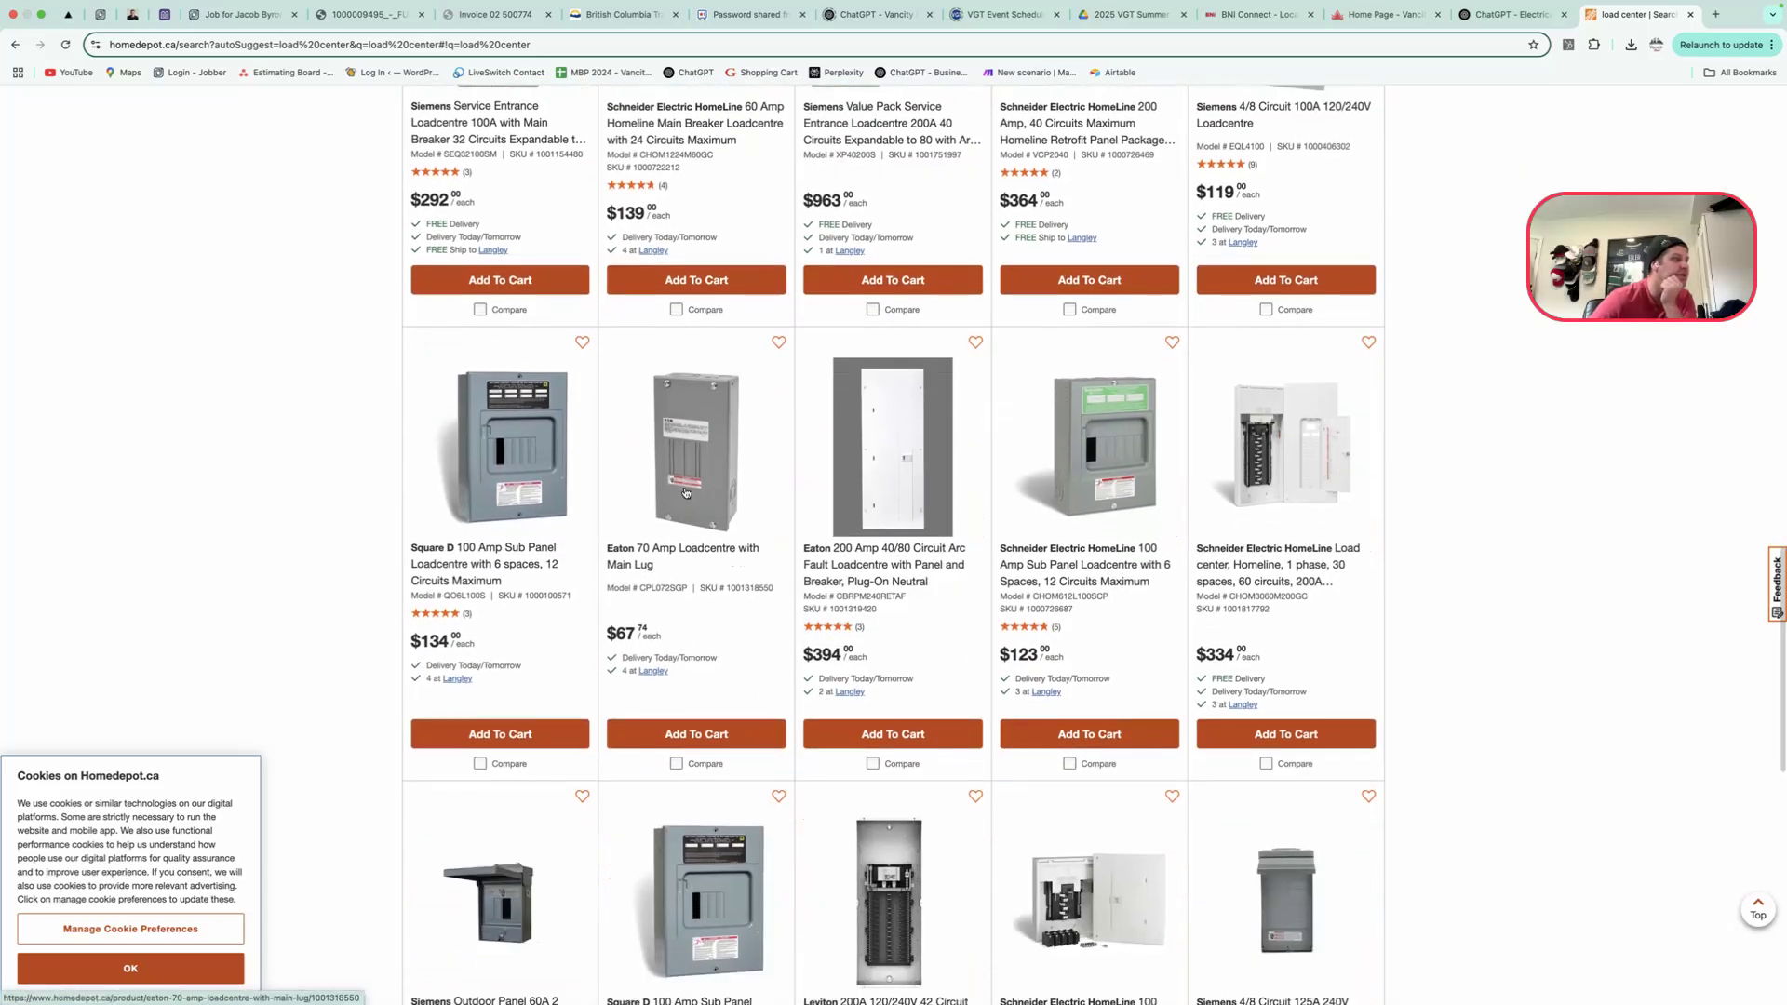
{"action": "scroll", "coordinate": [686, 489], "scroll_direction": "down", "scroll_amount": 2}
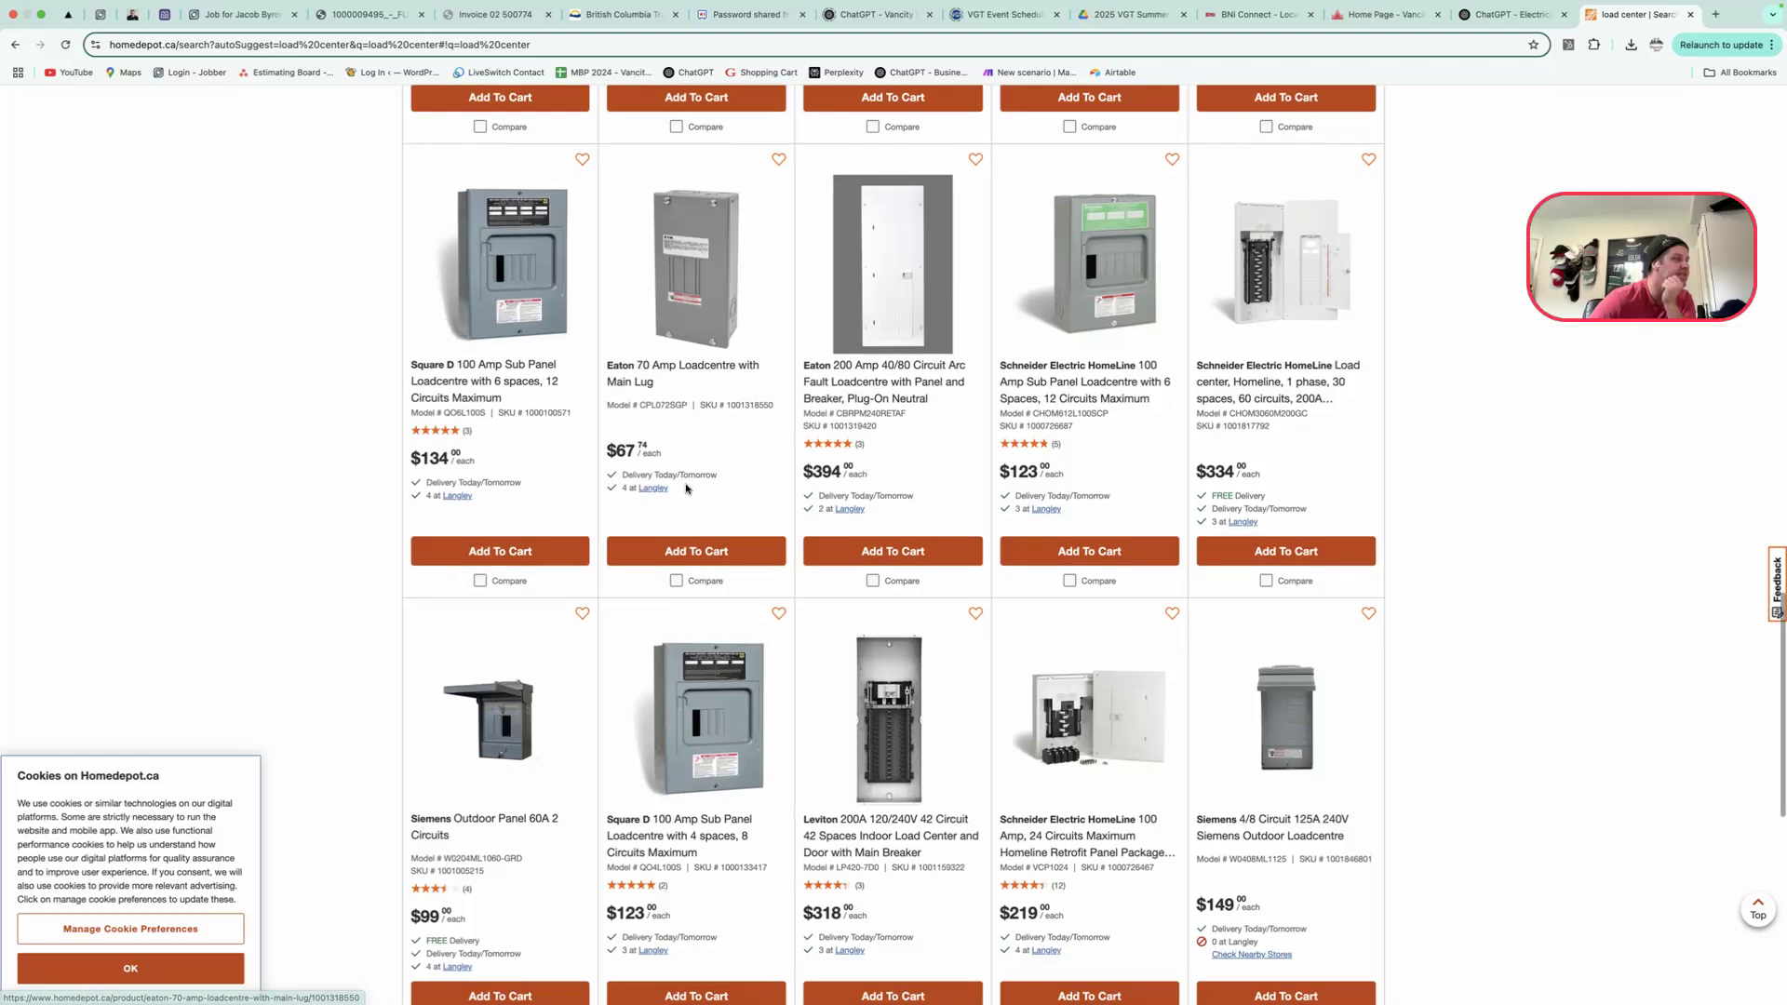
{"action": "scroll", "coordinate": [686, 489], "scroll_direction": "down", "scroll_amount": 6}
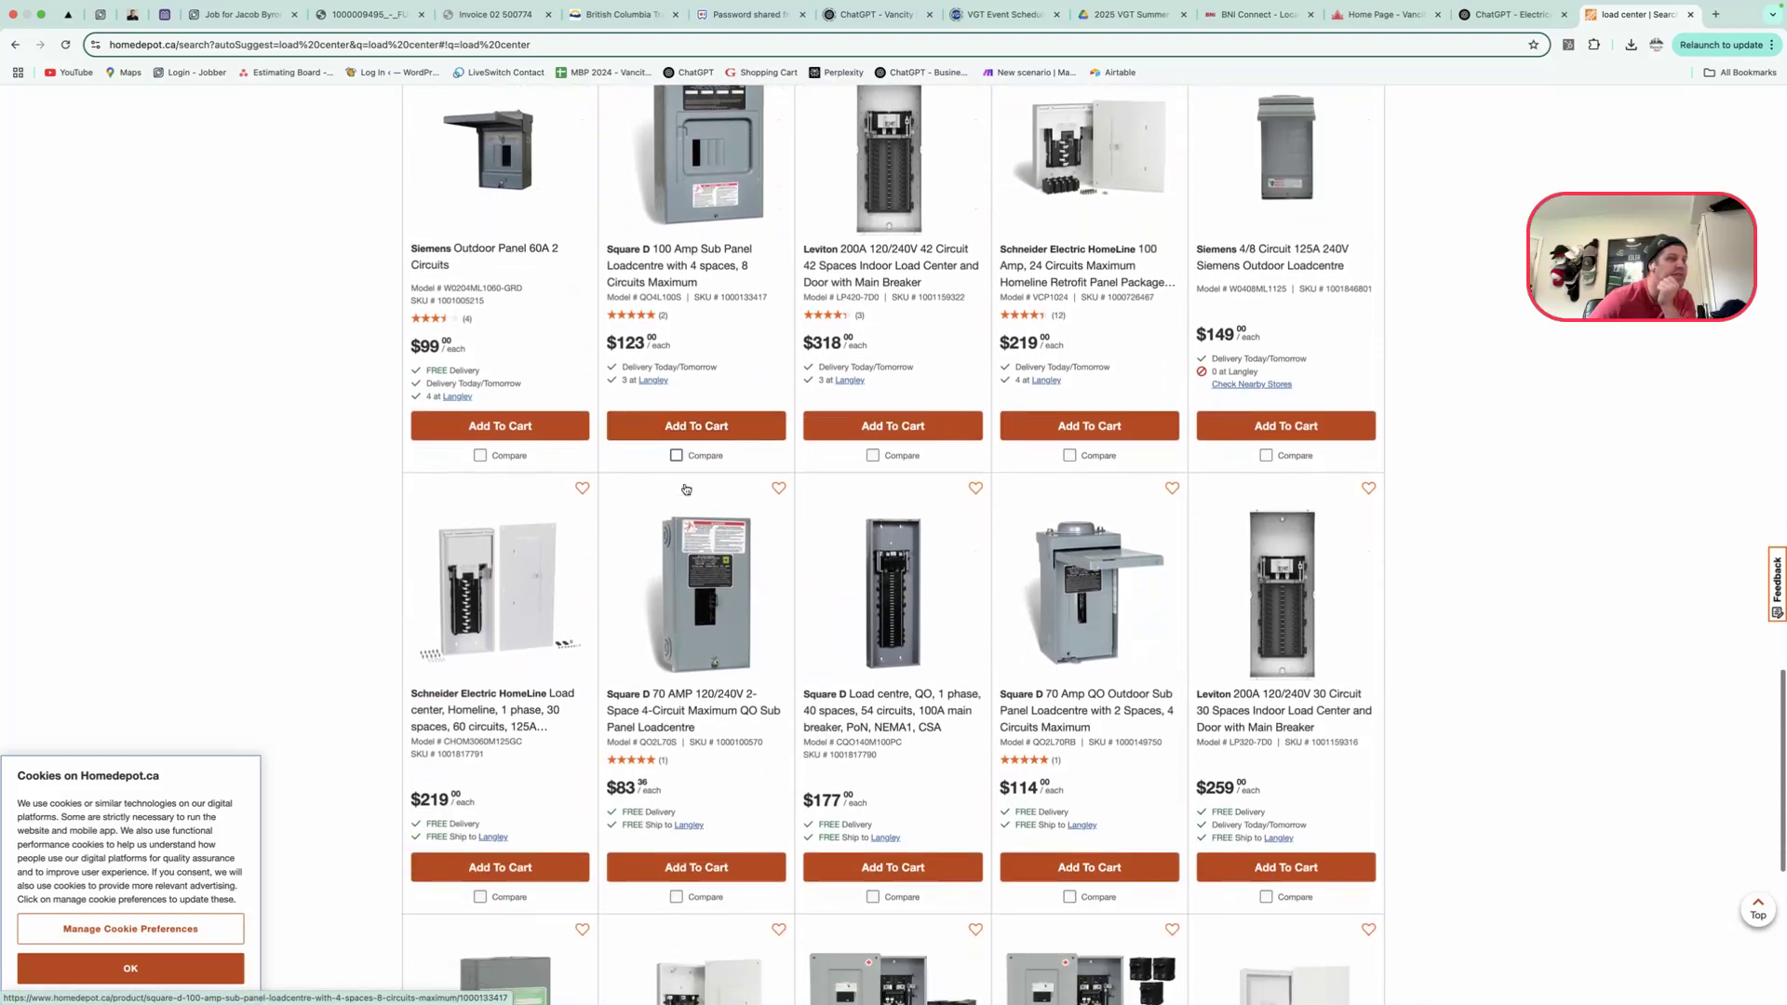
{"action": "scroll", "coordinate": [723, 530], "scroll_direction": "down", "scroll_amount": 7}
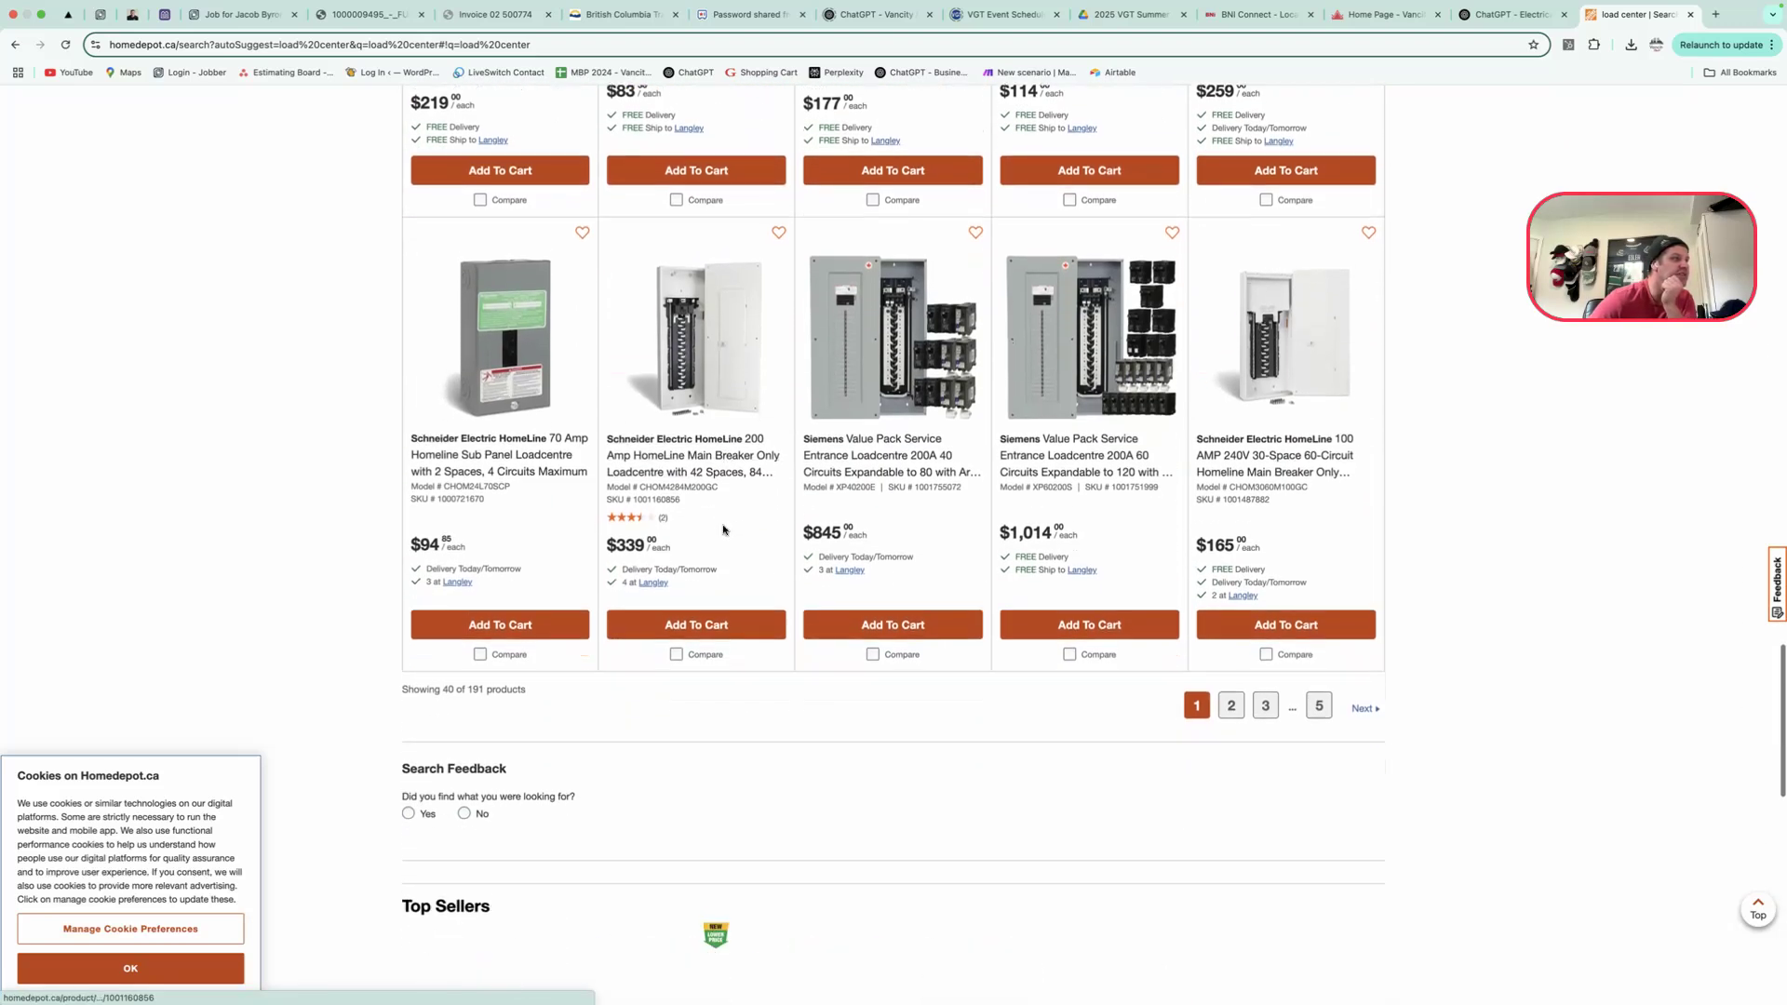
{"action": "scroll", "coordinate": [723, 529], "scroll_direction": "up", "scroll_amount": 6}
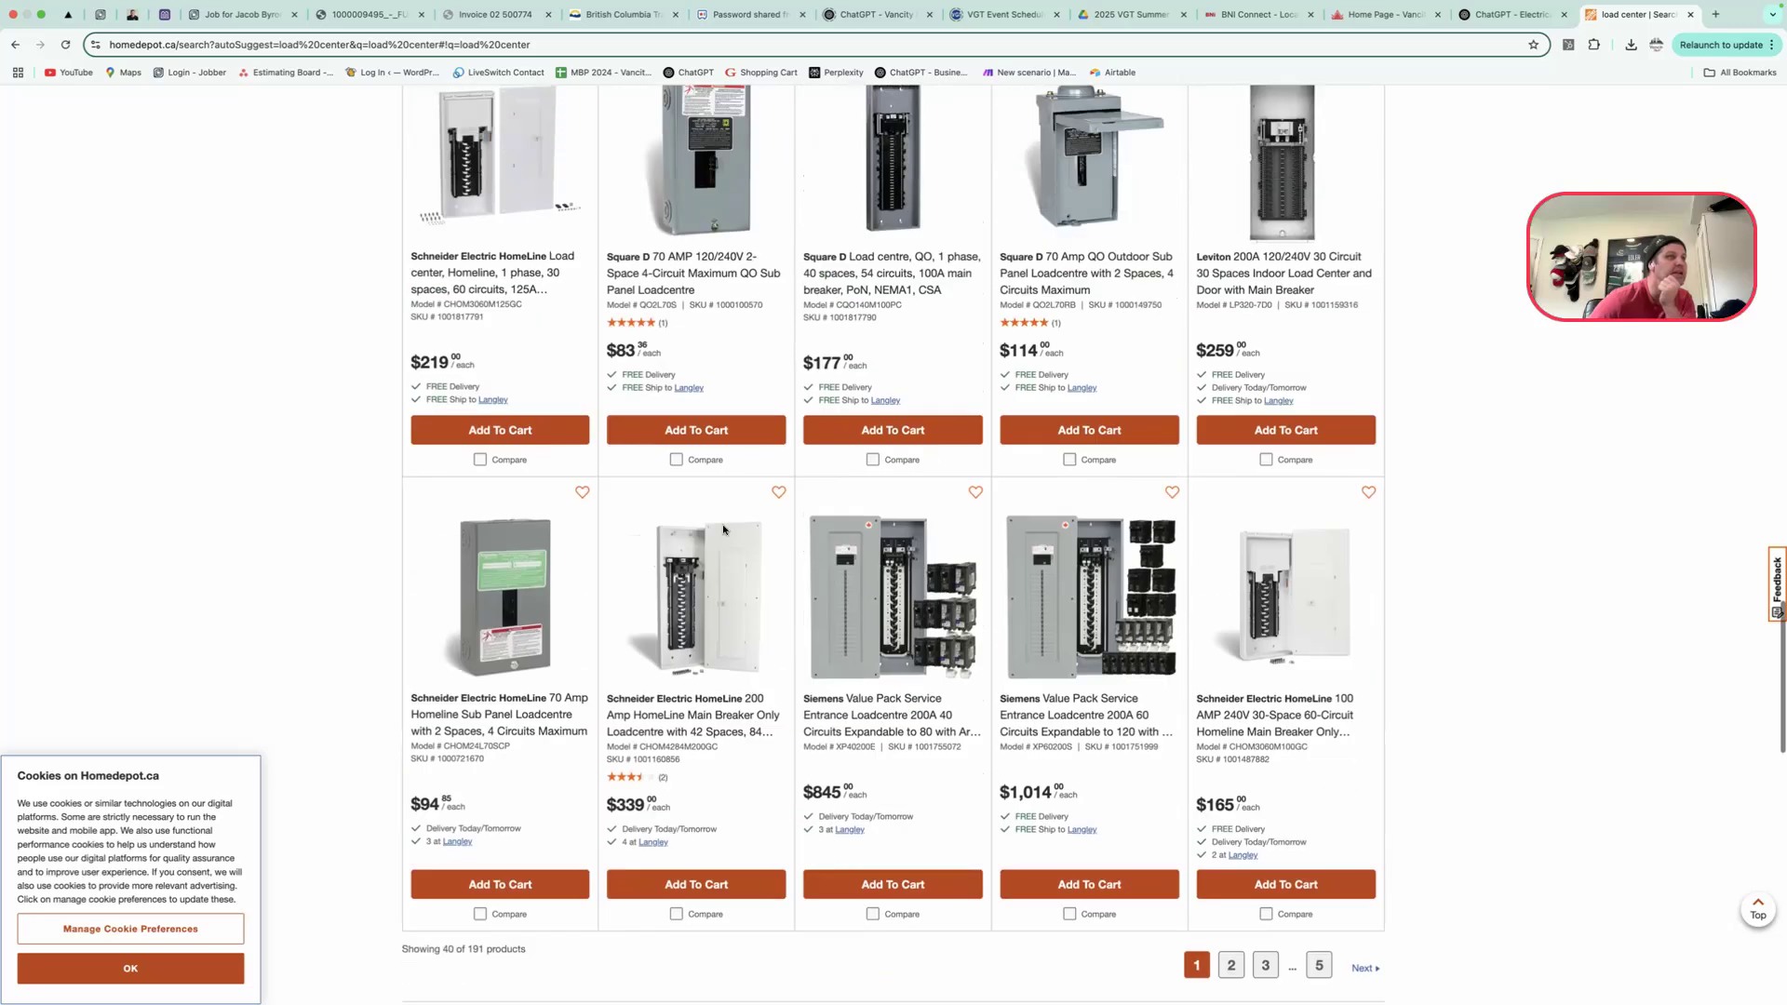
{"action": "scroll", "coordinate": [723, 527], "scroll_direction": "up", "scroll_amount": 10}
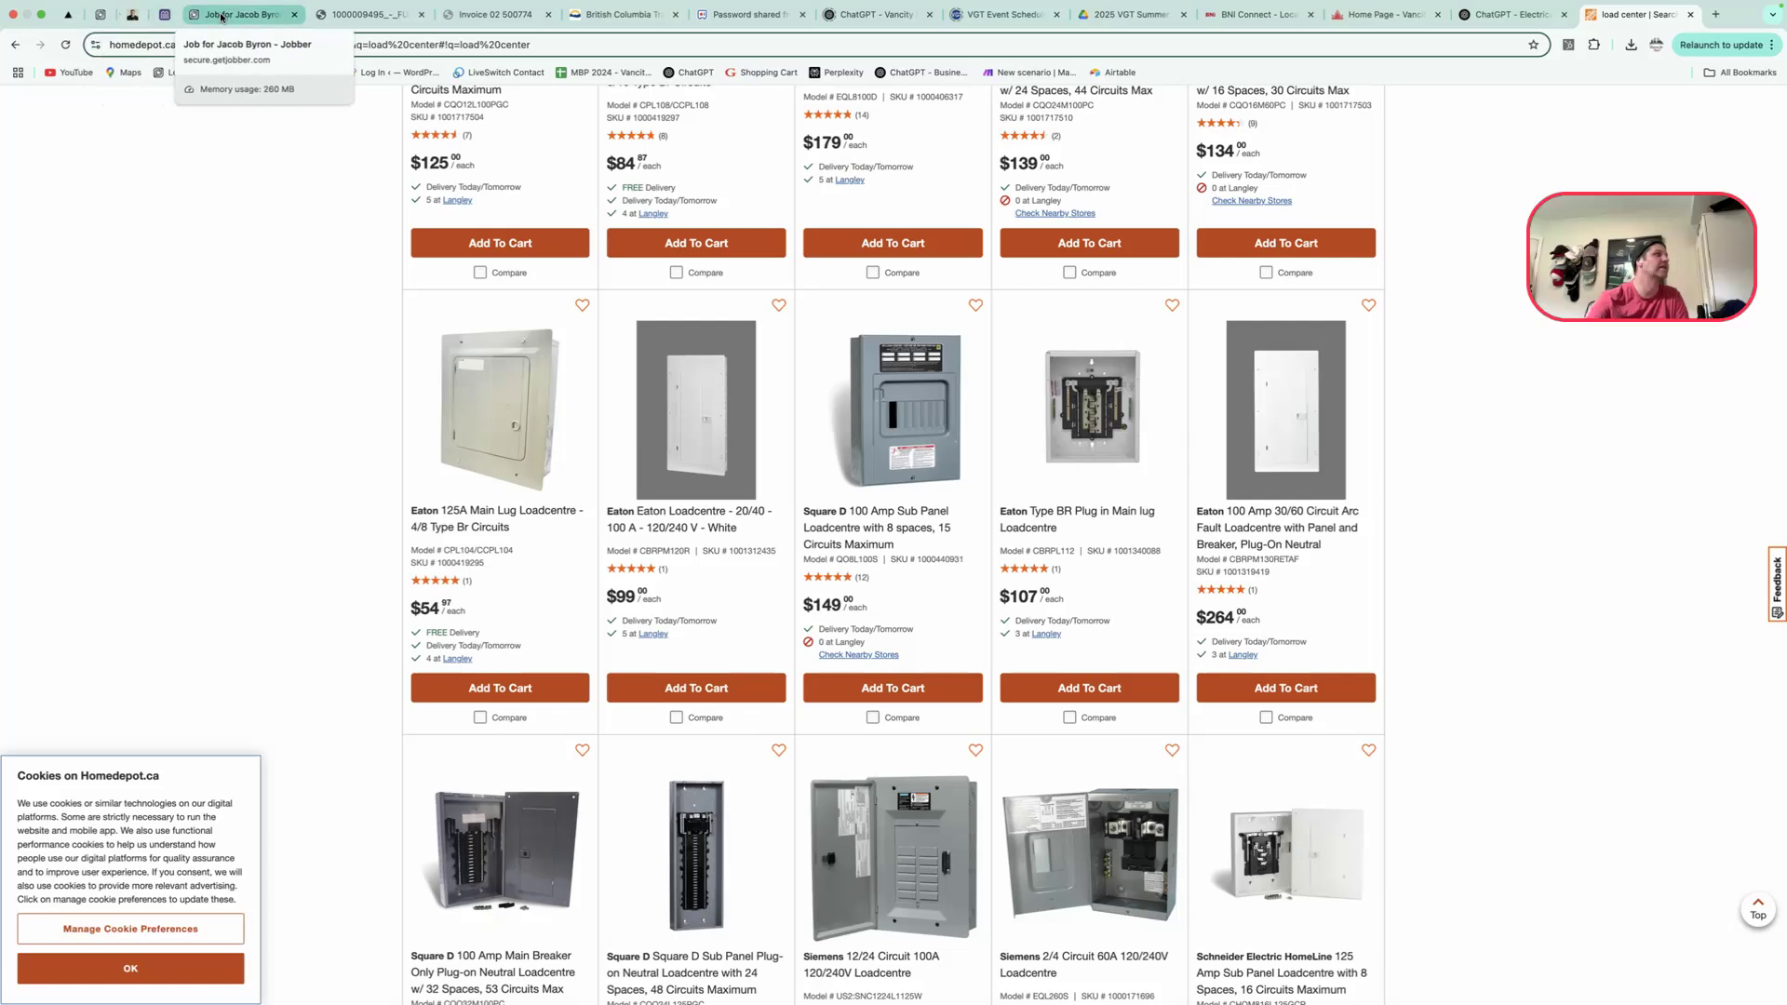
Switch back to the Electrical Estimator chat in ChatGPT and collapse the expanded Material List With Pricing table
{"action": "left_click", "coordinate": [1502, 14]}
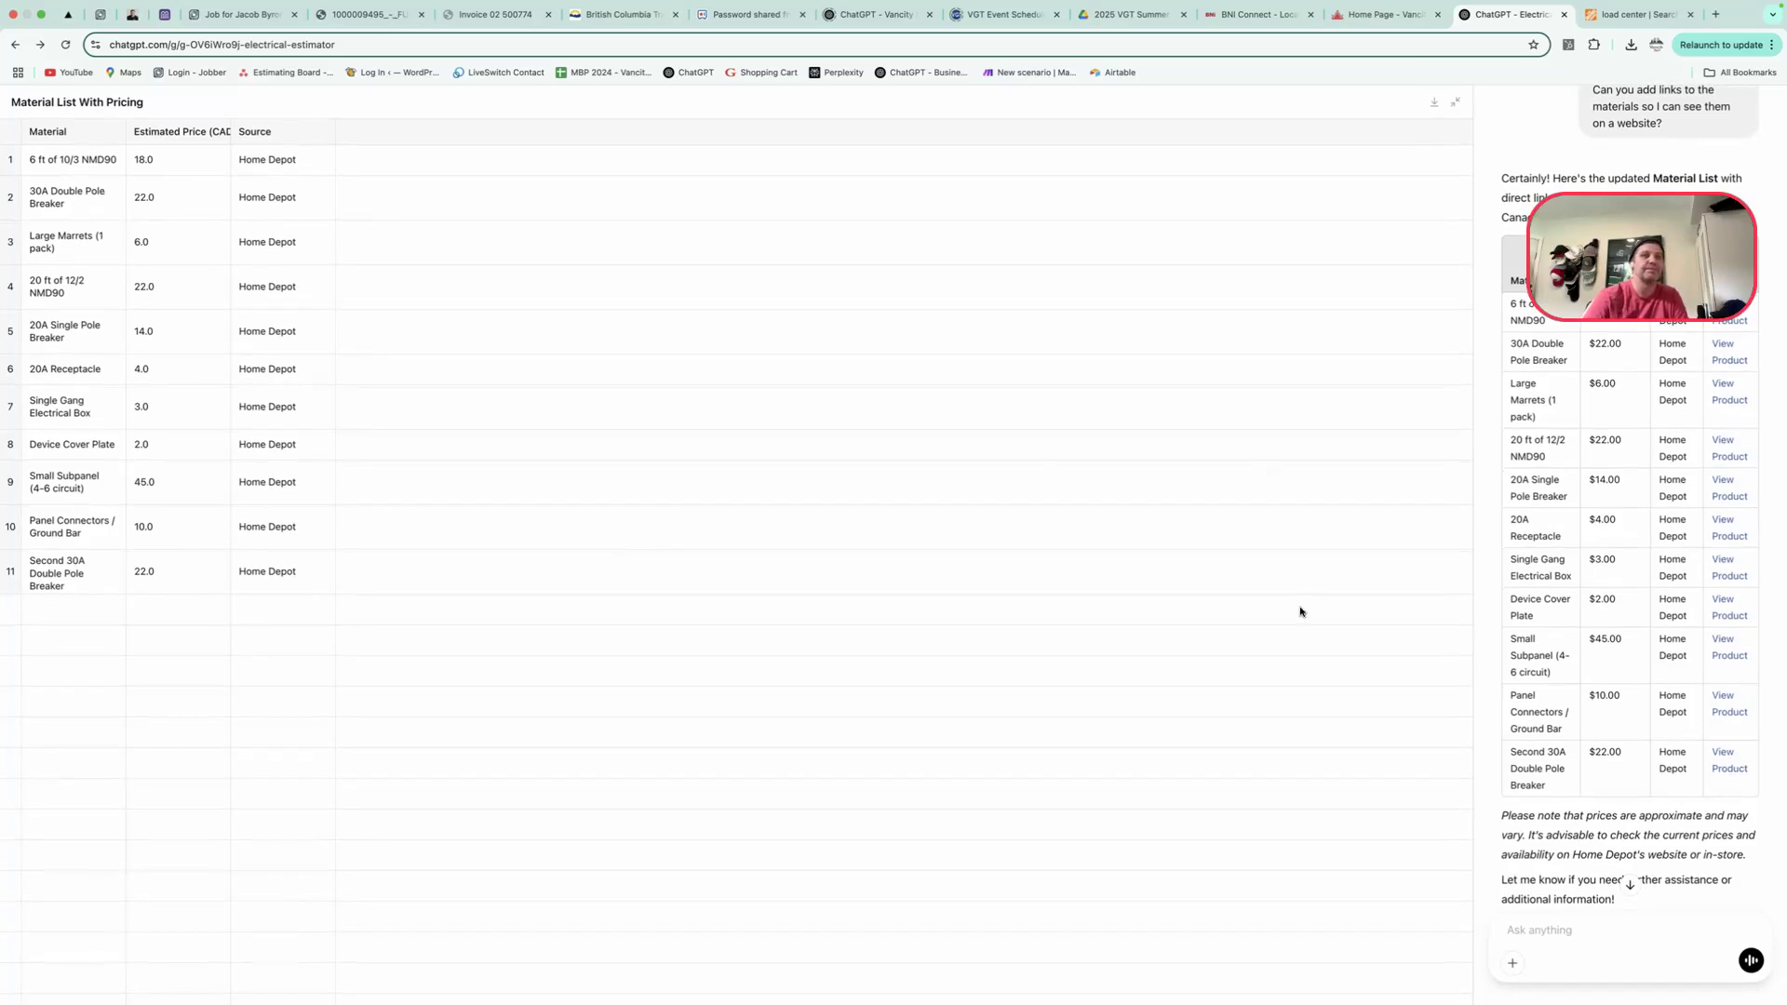
{"action": "left_click_drag", "start_coordinate": [1629, 257], "coordinate": [662, 210]}
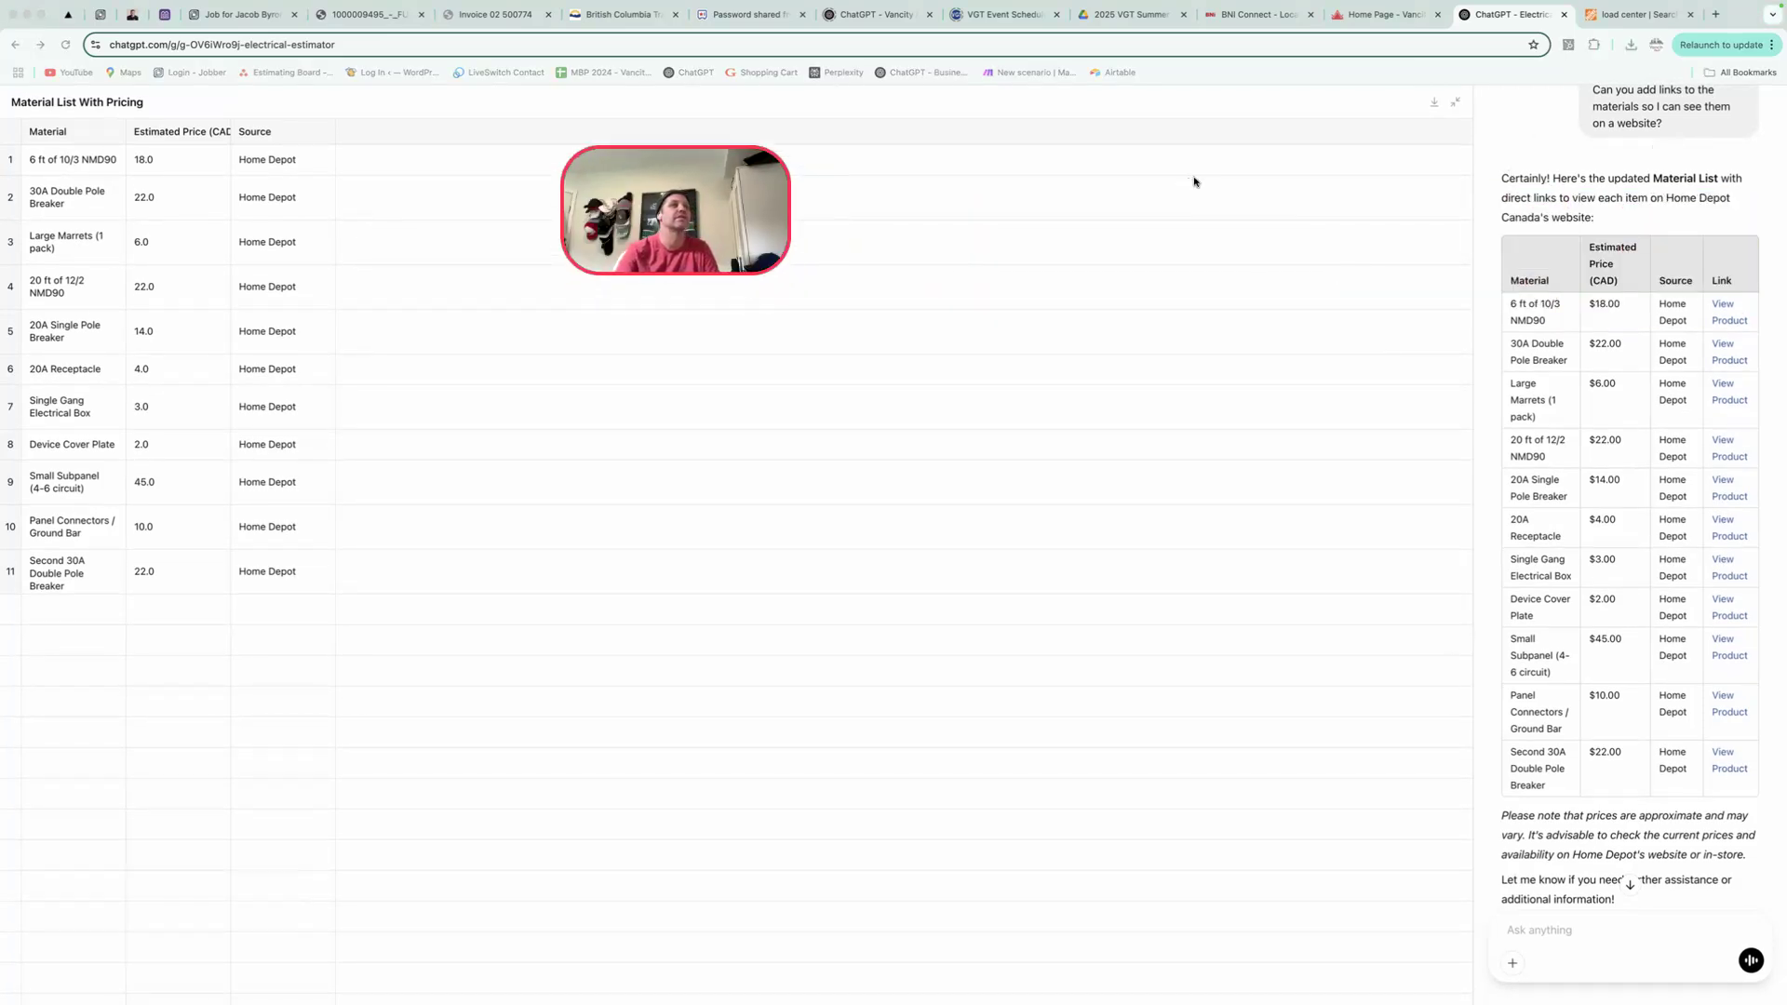
{"action": "left_click", "coordinate": [1454, 103]}
{"action": "left_click", "coordinate": [1455, 102]}
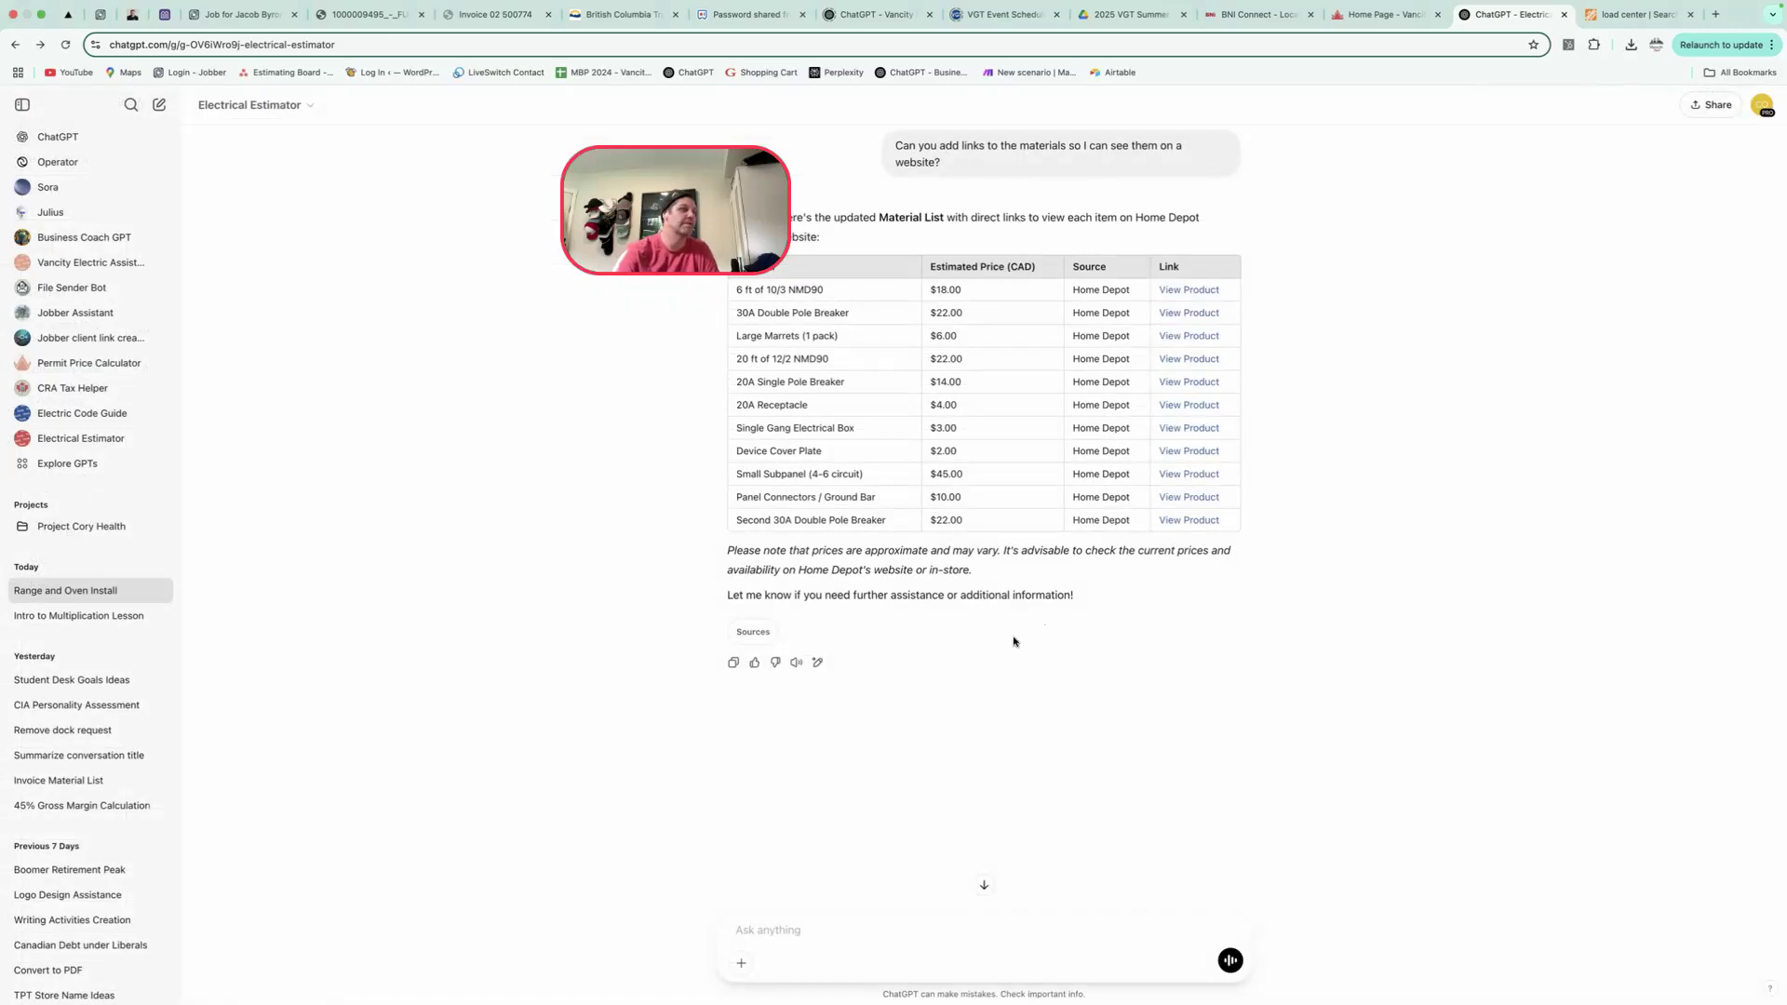
Review the labour breakdown, the priced material list and the material table with Home Depot links in the conversation
{"action": "scroll", "coordinate": [1014, 641], "scroll_direction": "up", "scroll_amount": 7}
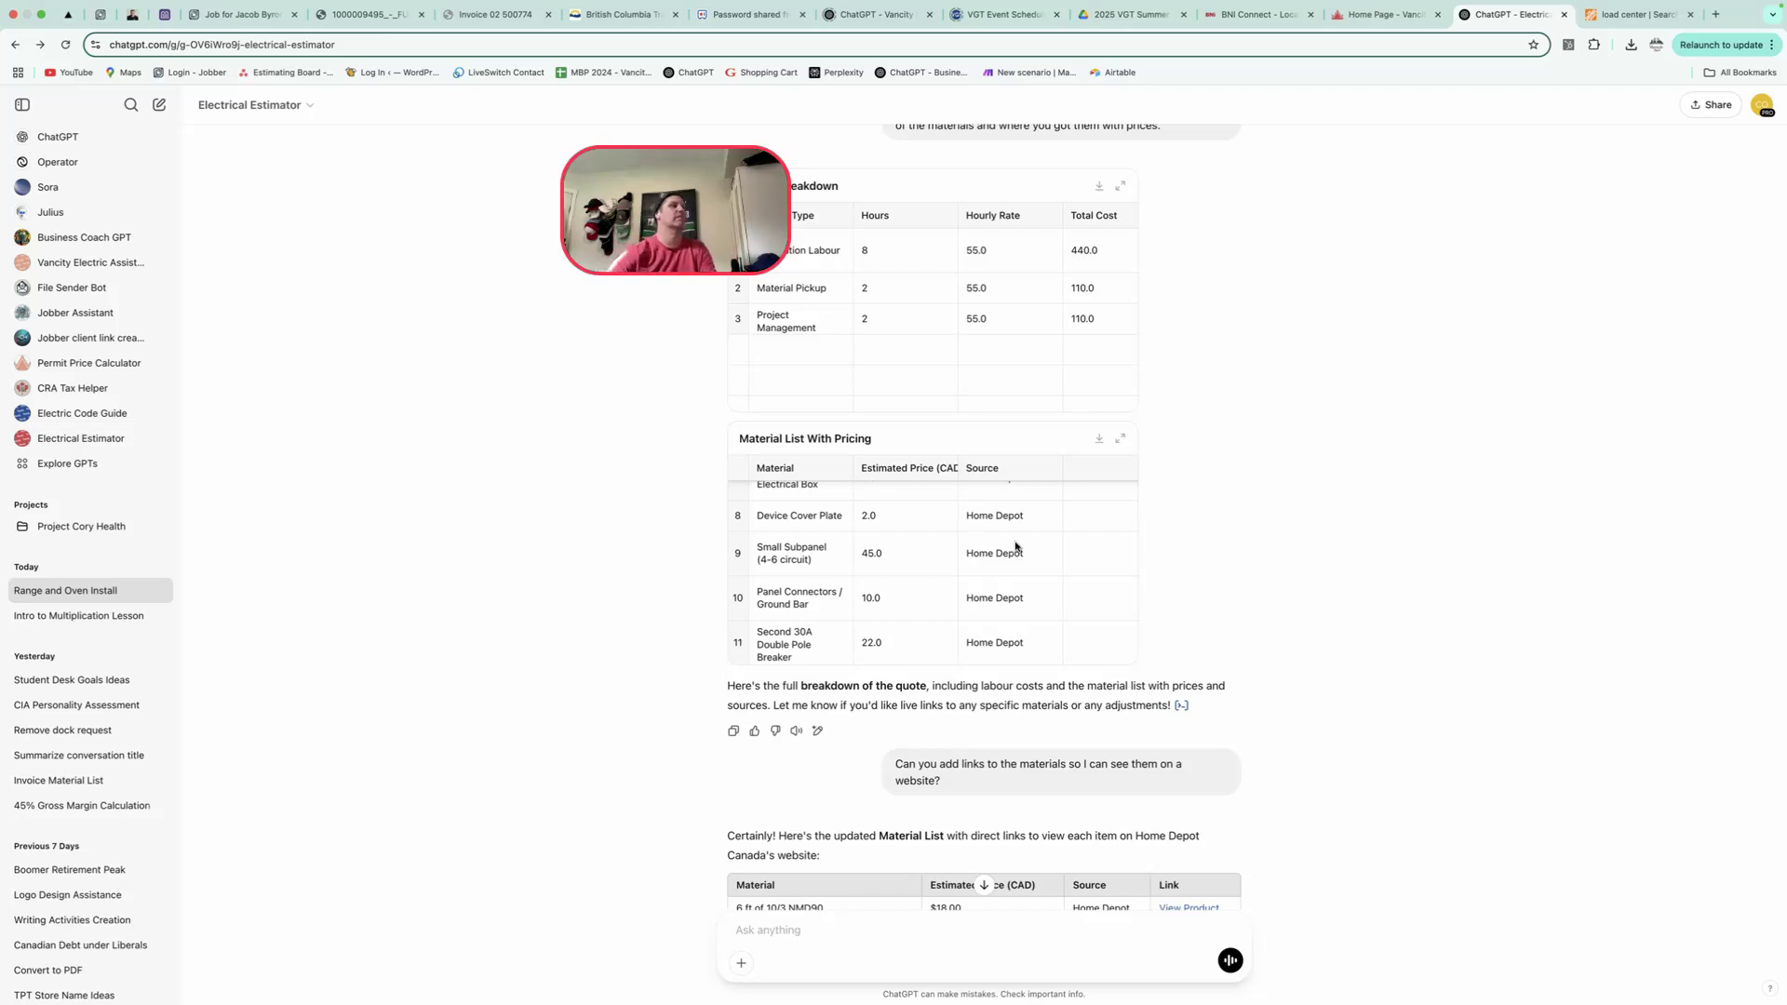
{"action": "scroll", "coordinate": [1077, 578], "scroll_direction": "up", "scroll_amount": 5}
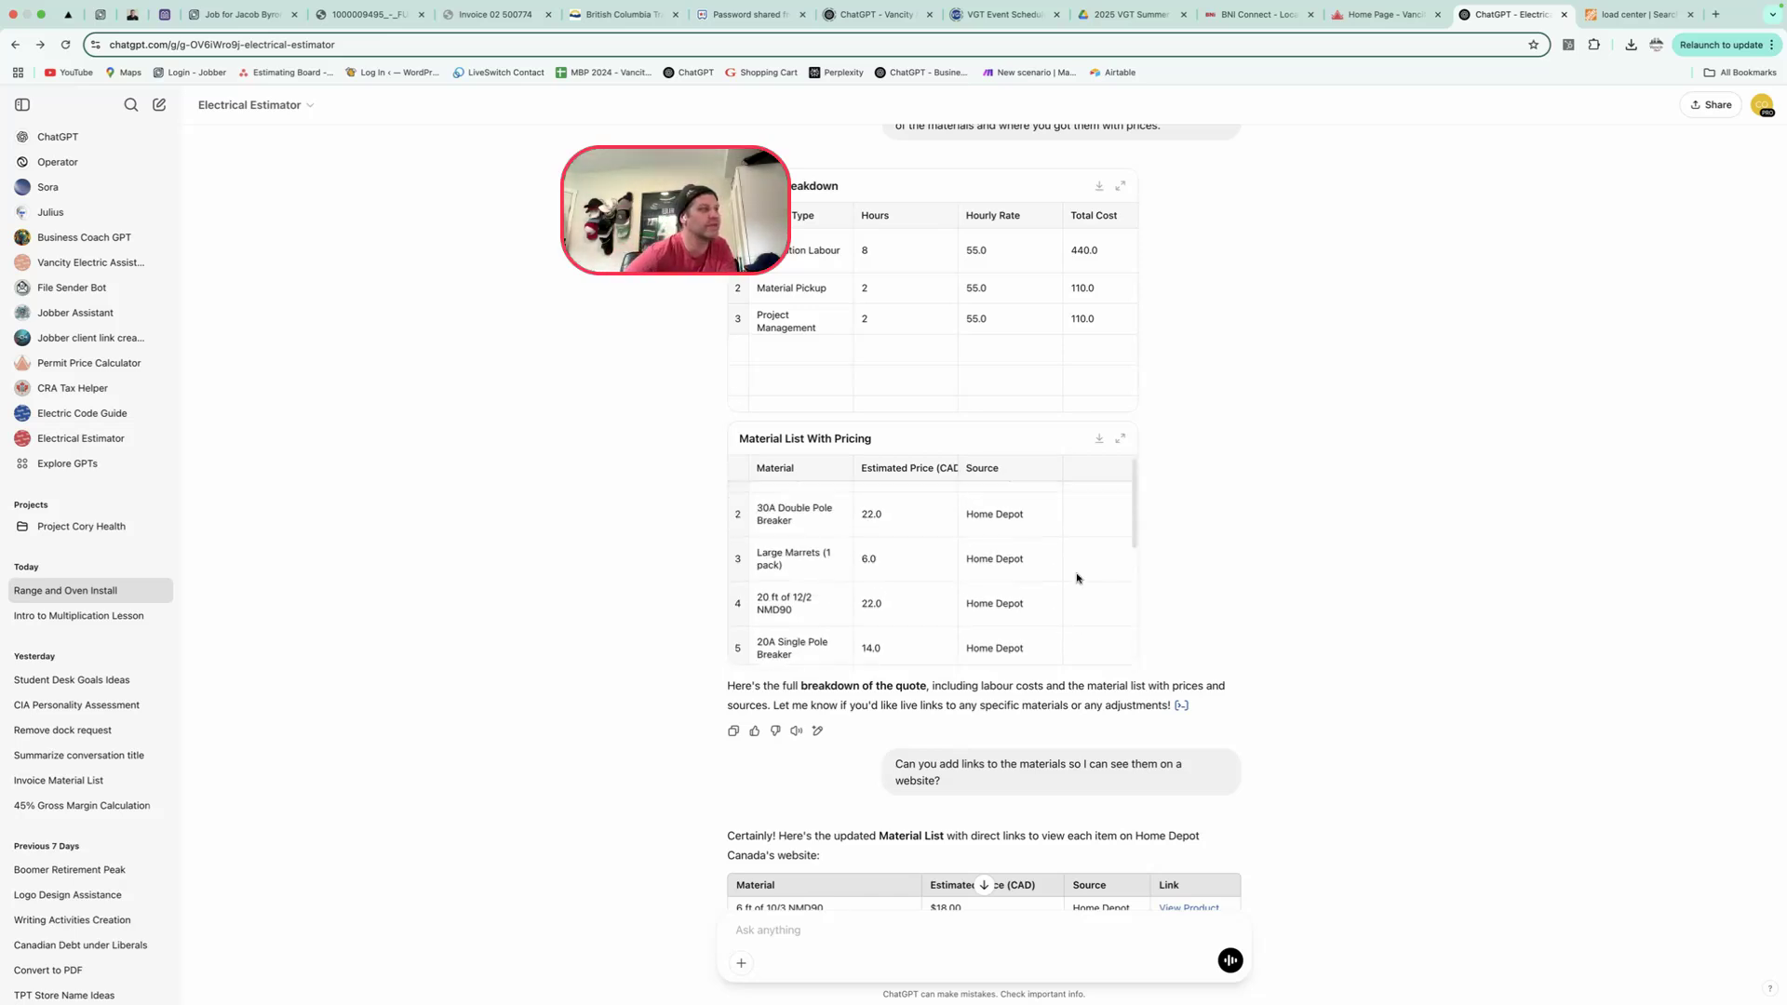
{"action": "scroll", "coordinate": [1241, 617], "scroll_direction": "down", "scroll_amount": 1}
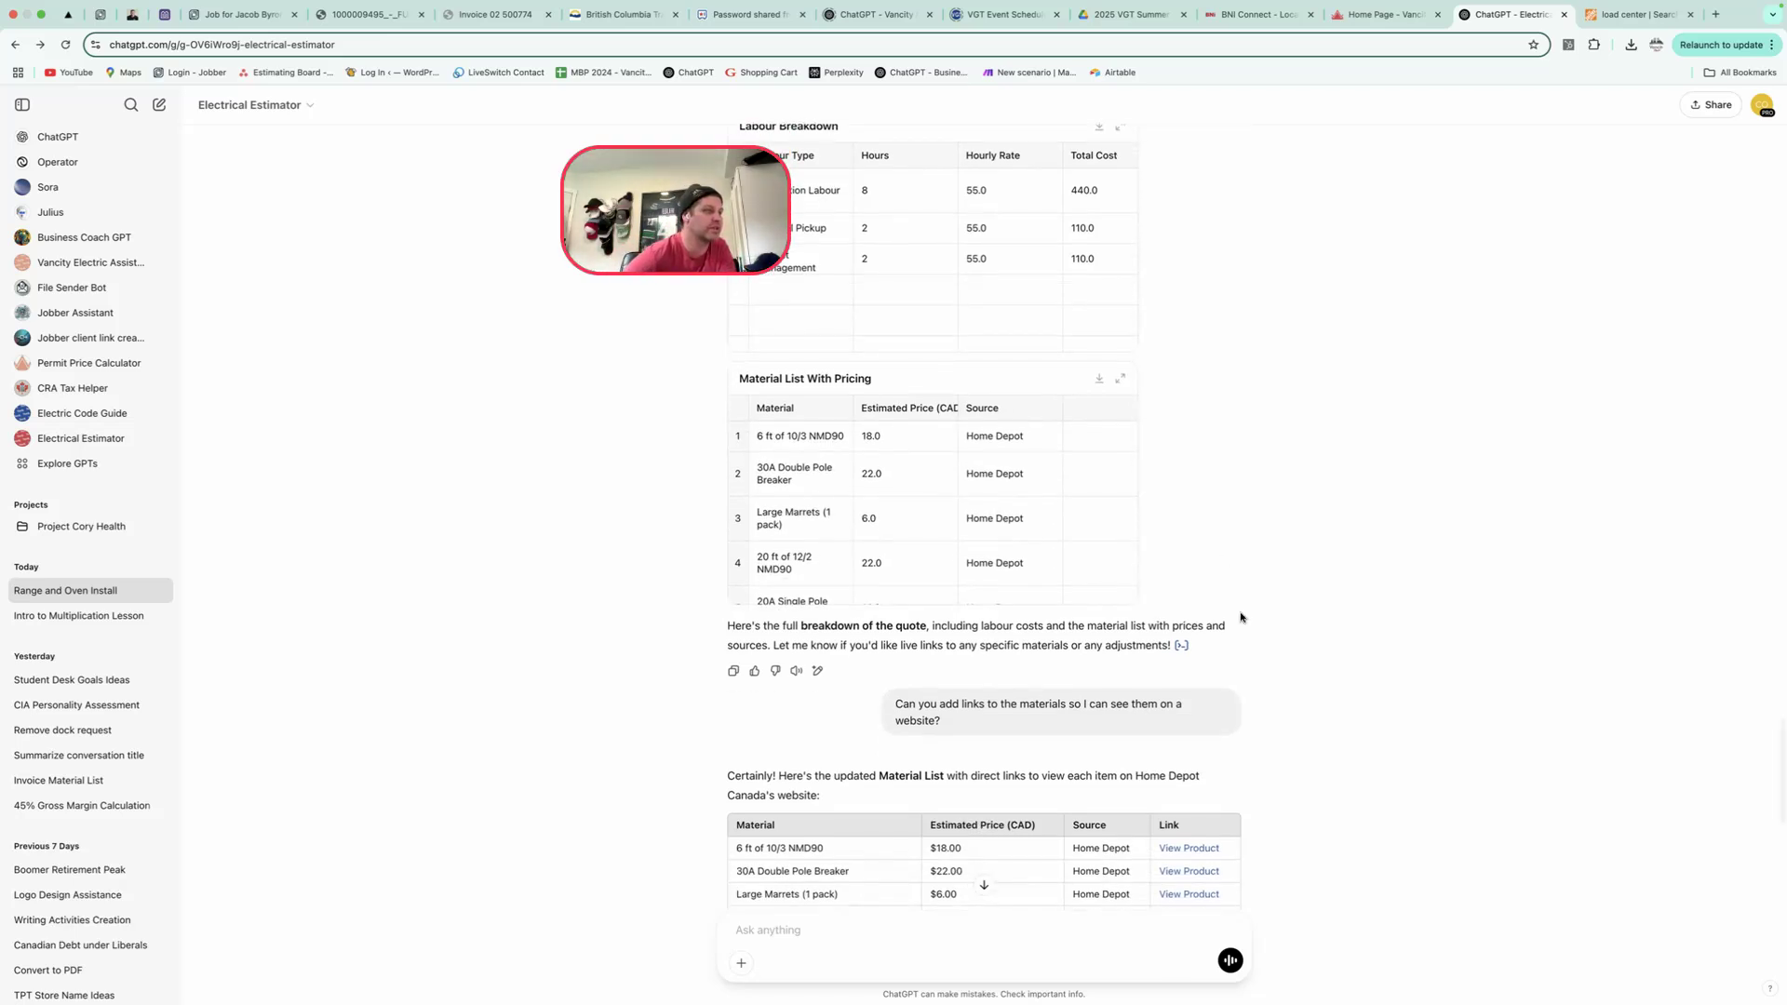
{"action": "scroll", "coordinate": [1243, 661], "scroll_direction": "down", "scroll_amount": 4}
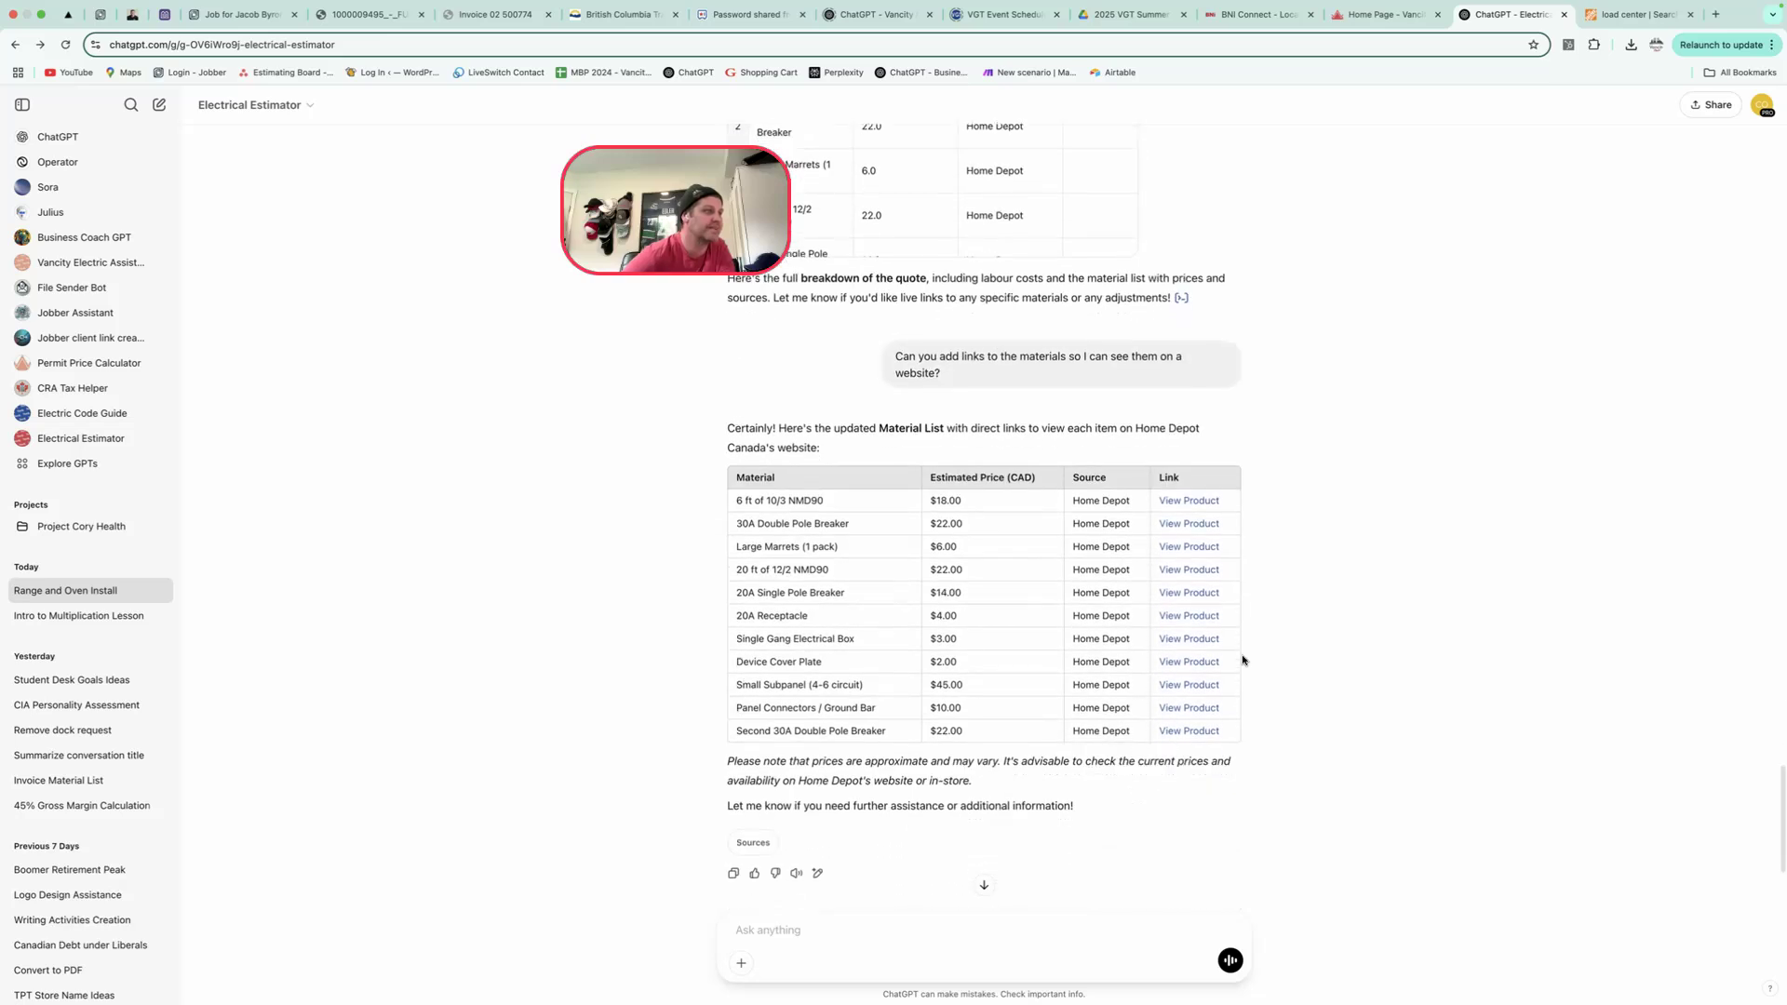
Download the client-ready Vancity Electric estimate PDF from the conversation and open the downloaded file
{"action": "scroll", "coordinate": [1242, 660], "scroll_direction": "up", "scroll_amount": 10}
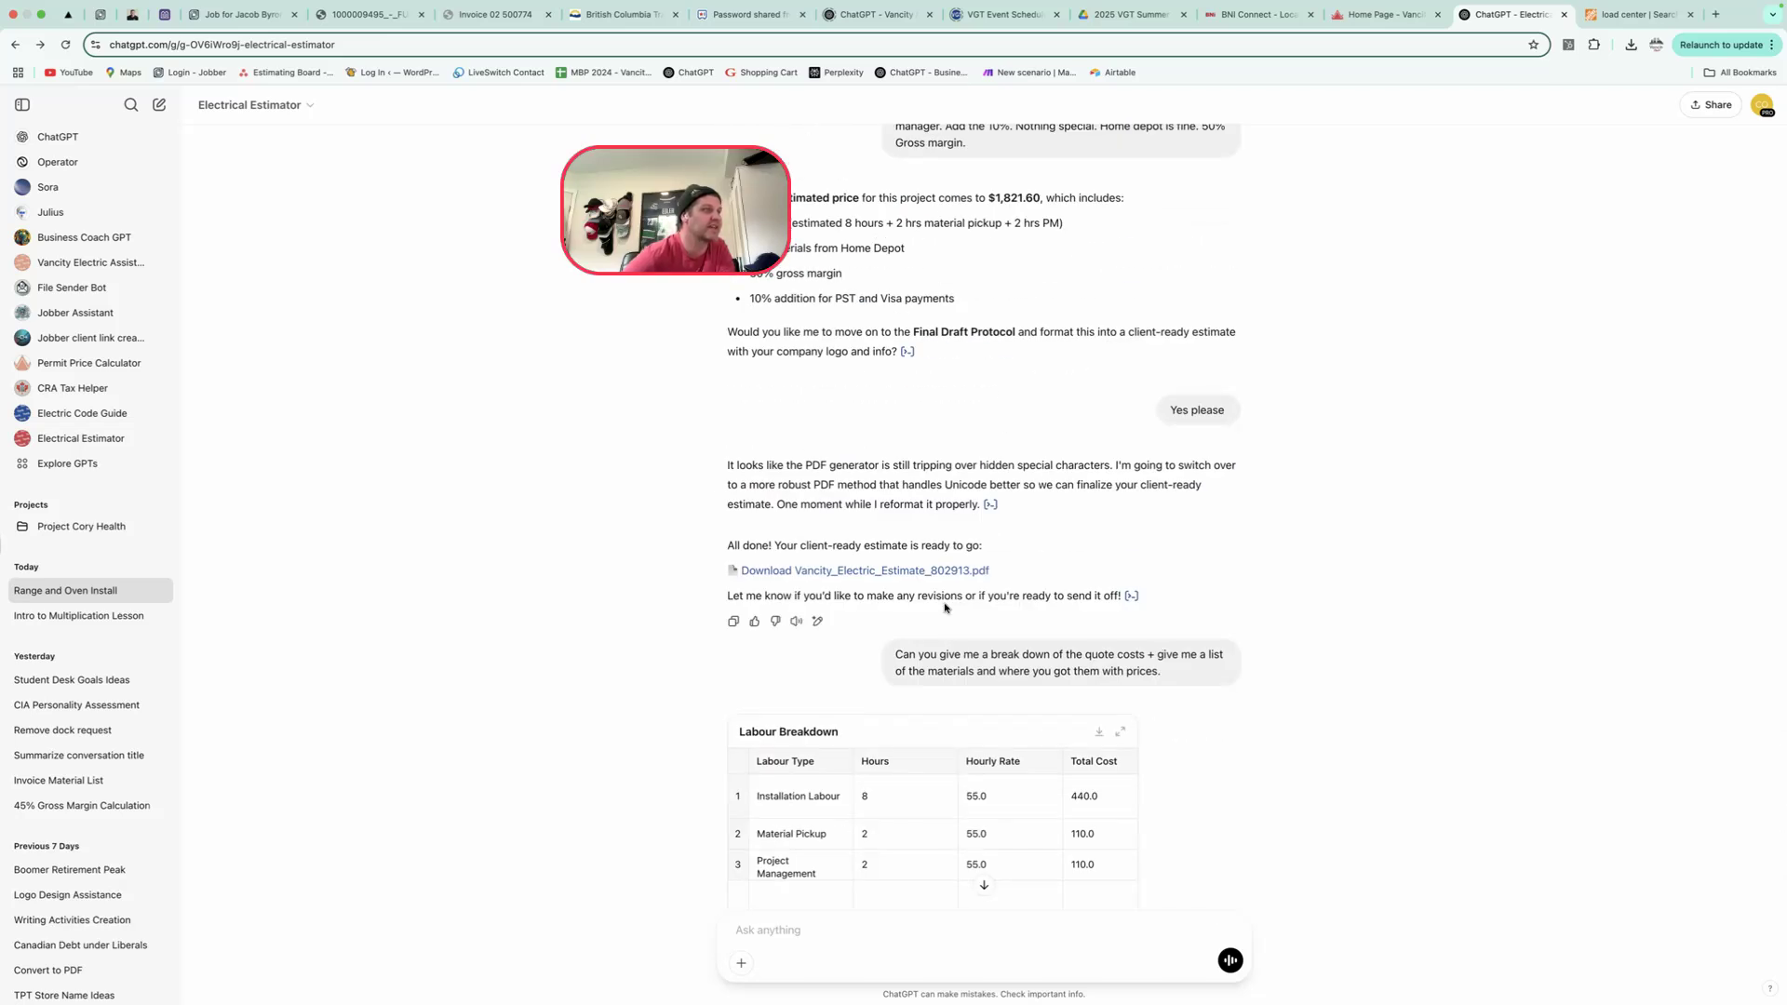
{"action": "left_click", "coordinate": [852, 571]}
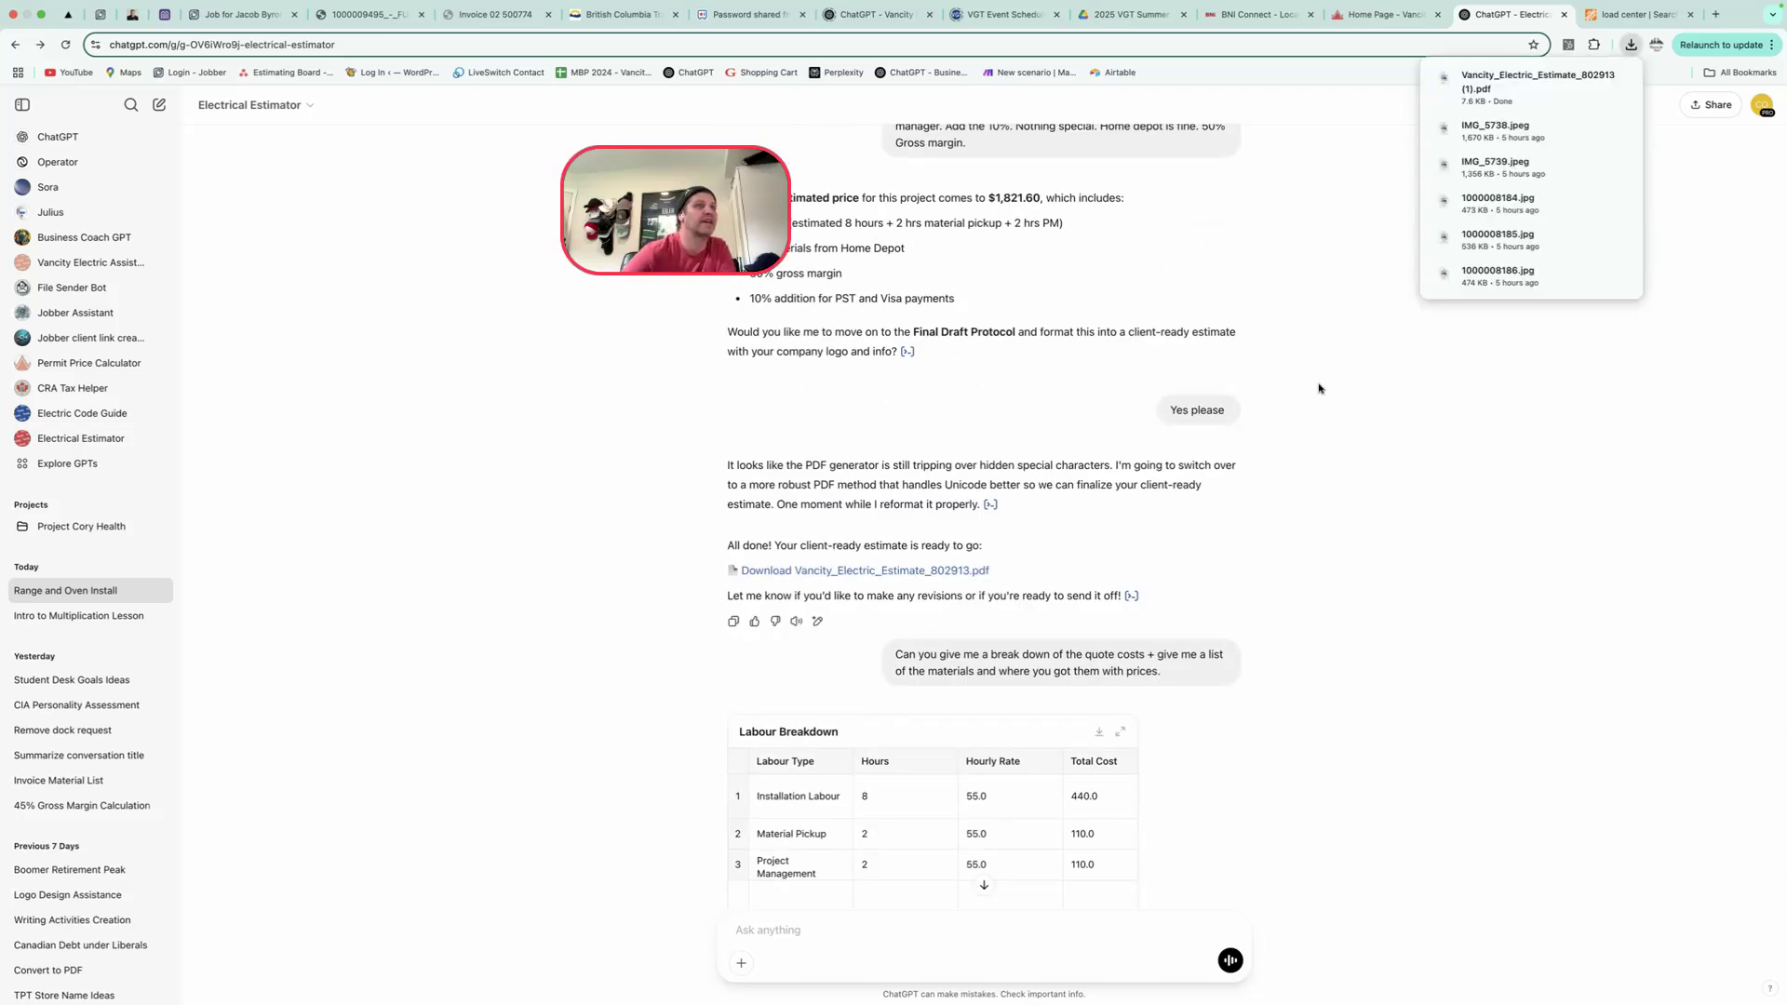
{"action": "left_click", "coordinate": [1507, 94]}
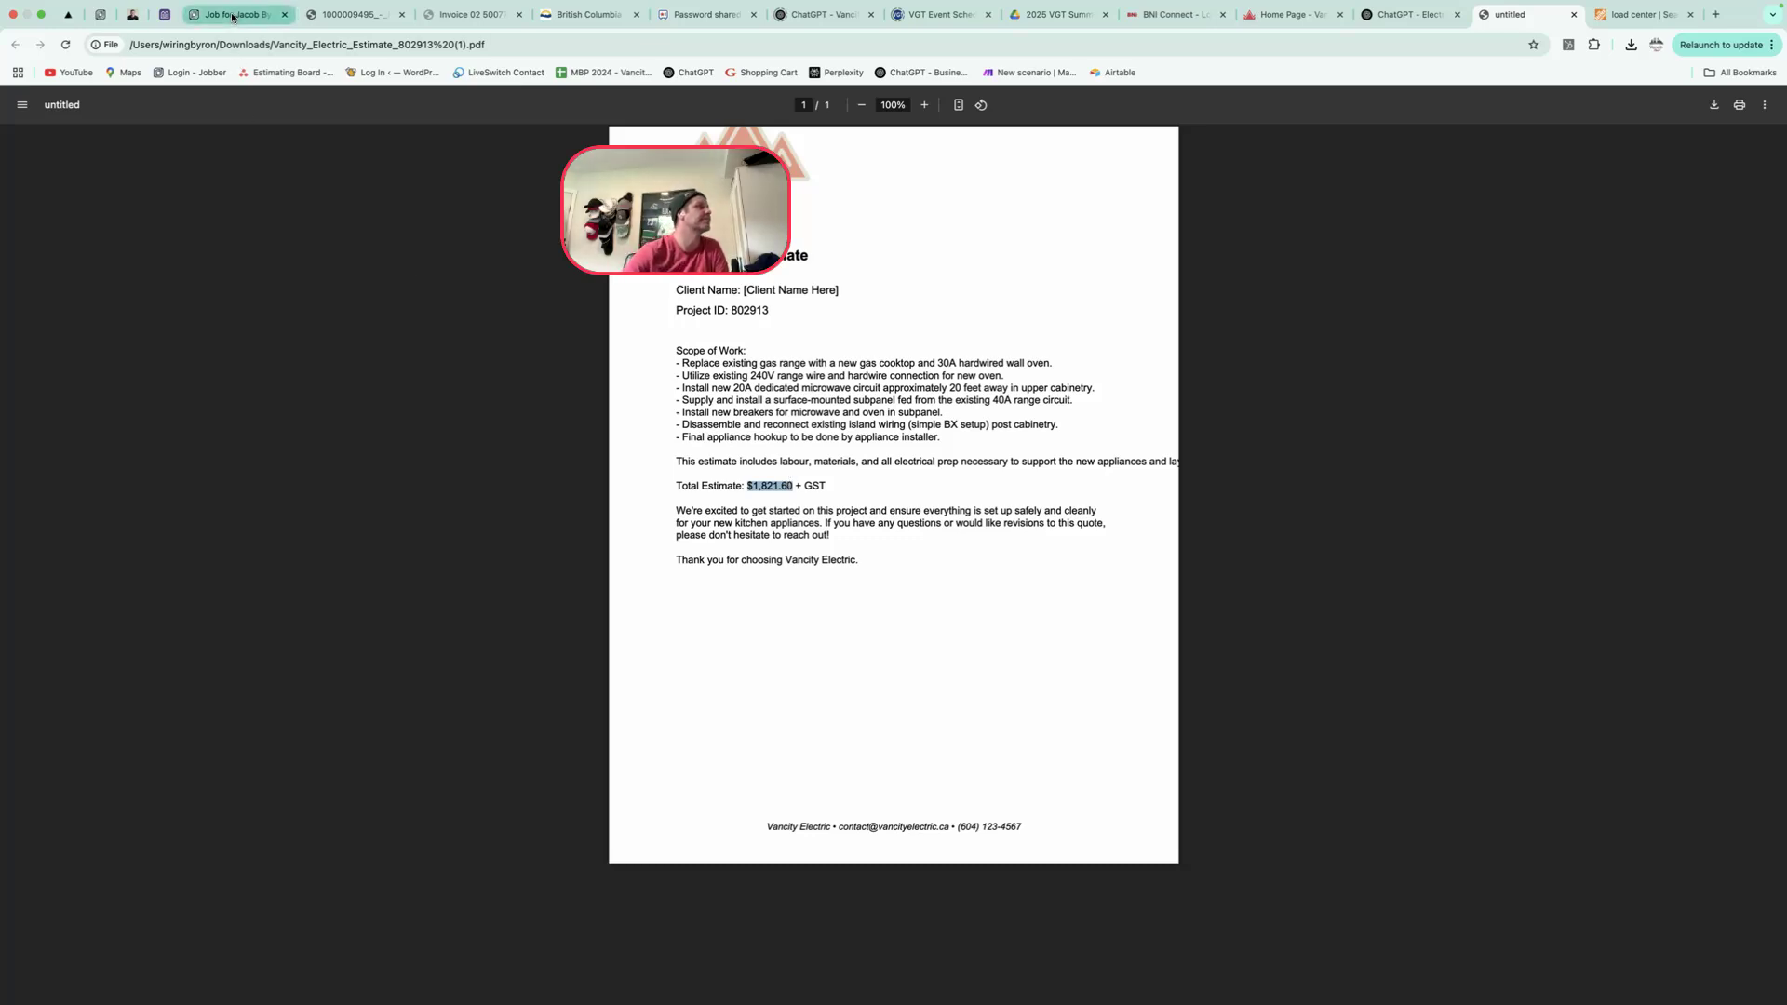
Switch to the client's home renovation quote in Jobber and open the quote for editing
{"action": "left_click", "coordinate": [100, 14]}
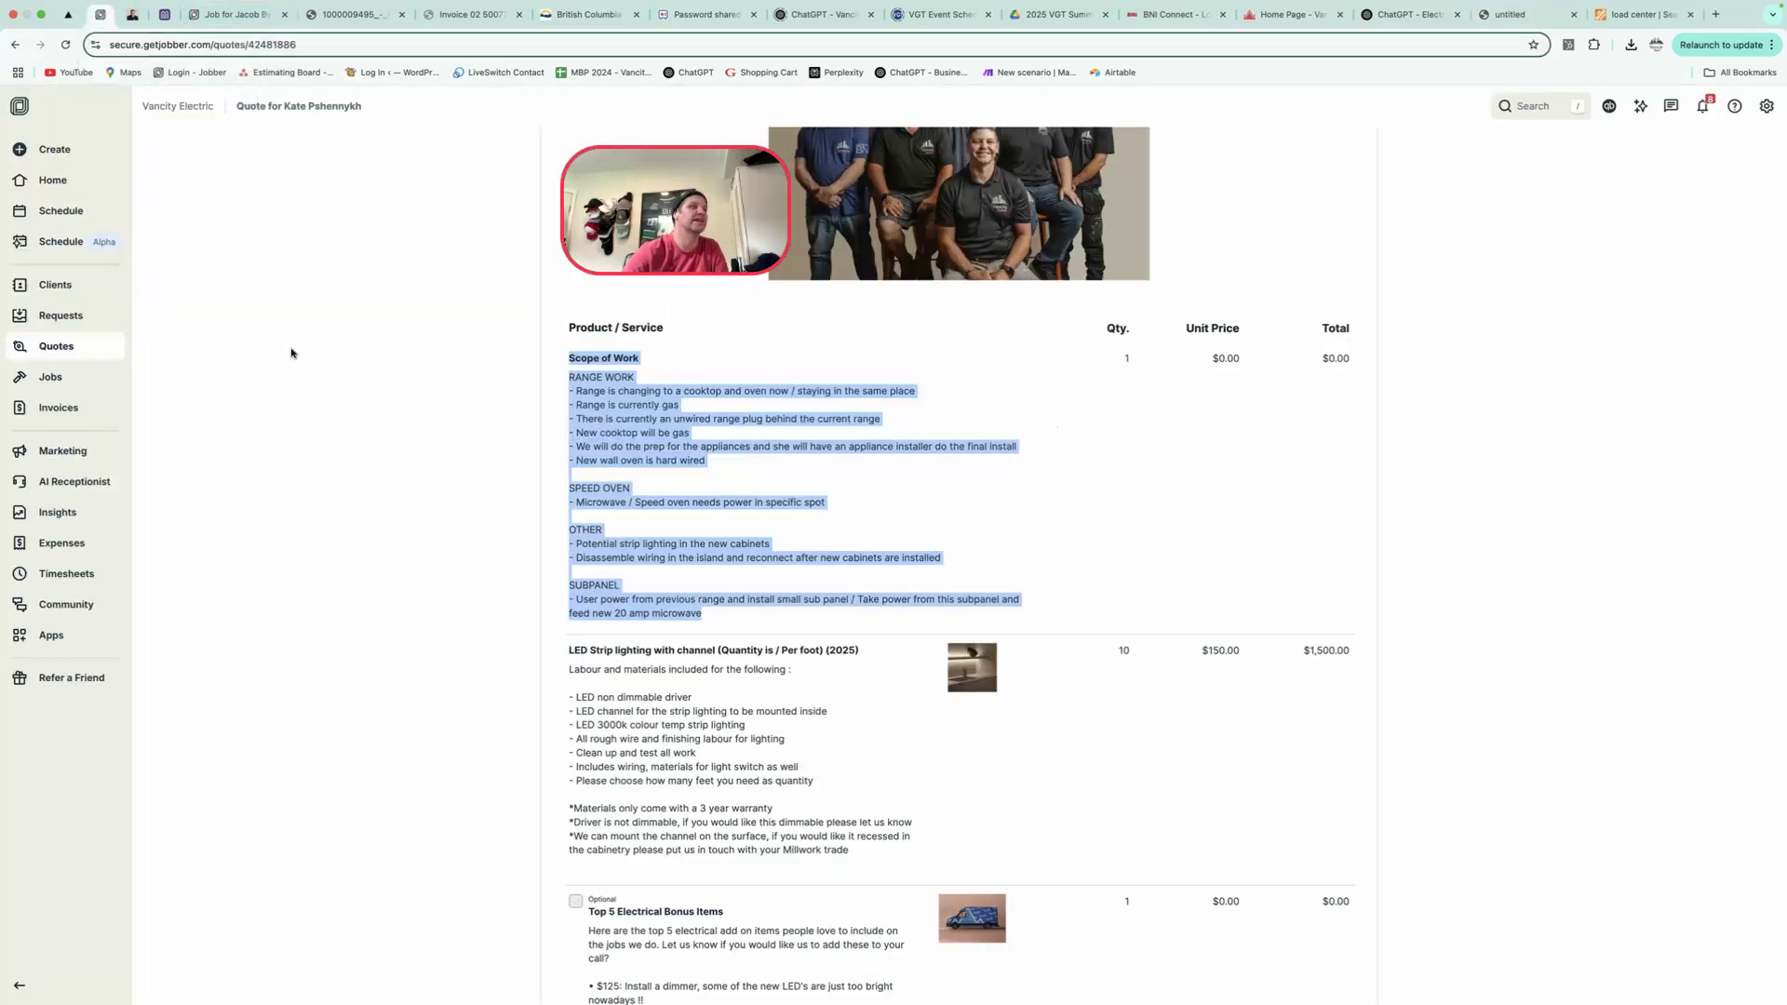
{"action": "left_click", "coordinate": [1220, 466]}
{"action": "scroll", "coordinate": [1220, 466], "scroll_direction": "up", "scroll_amount": 6}
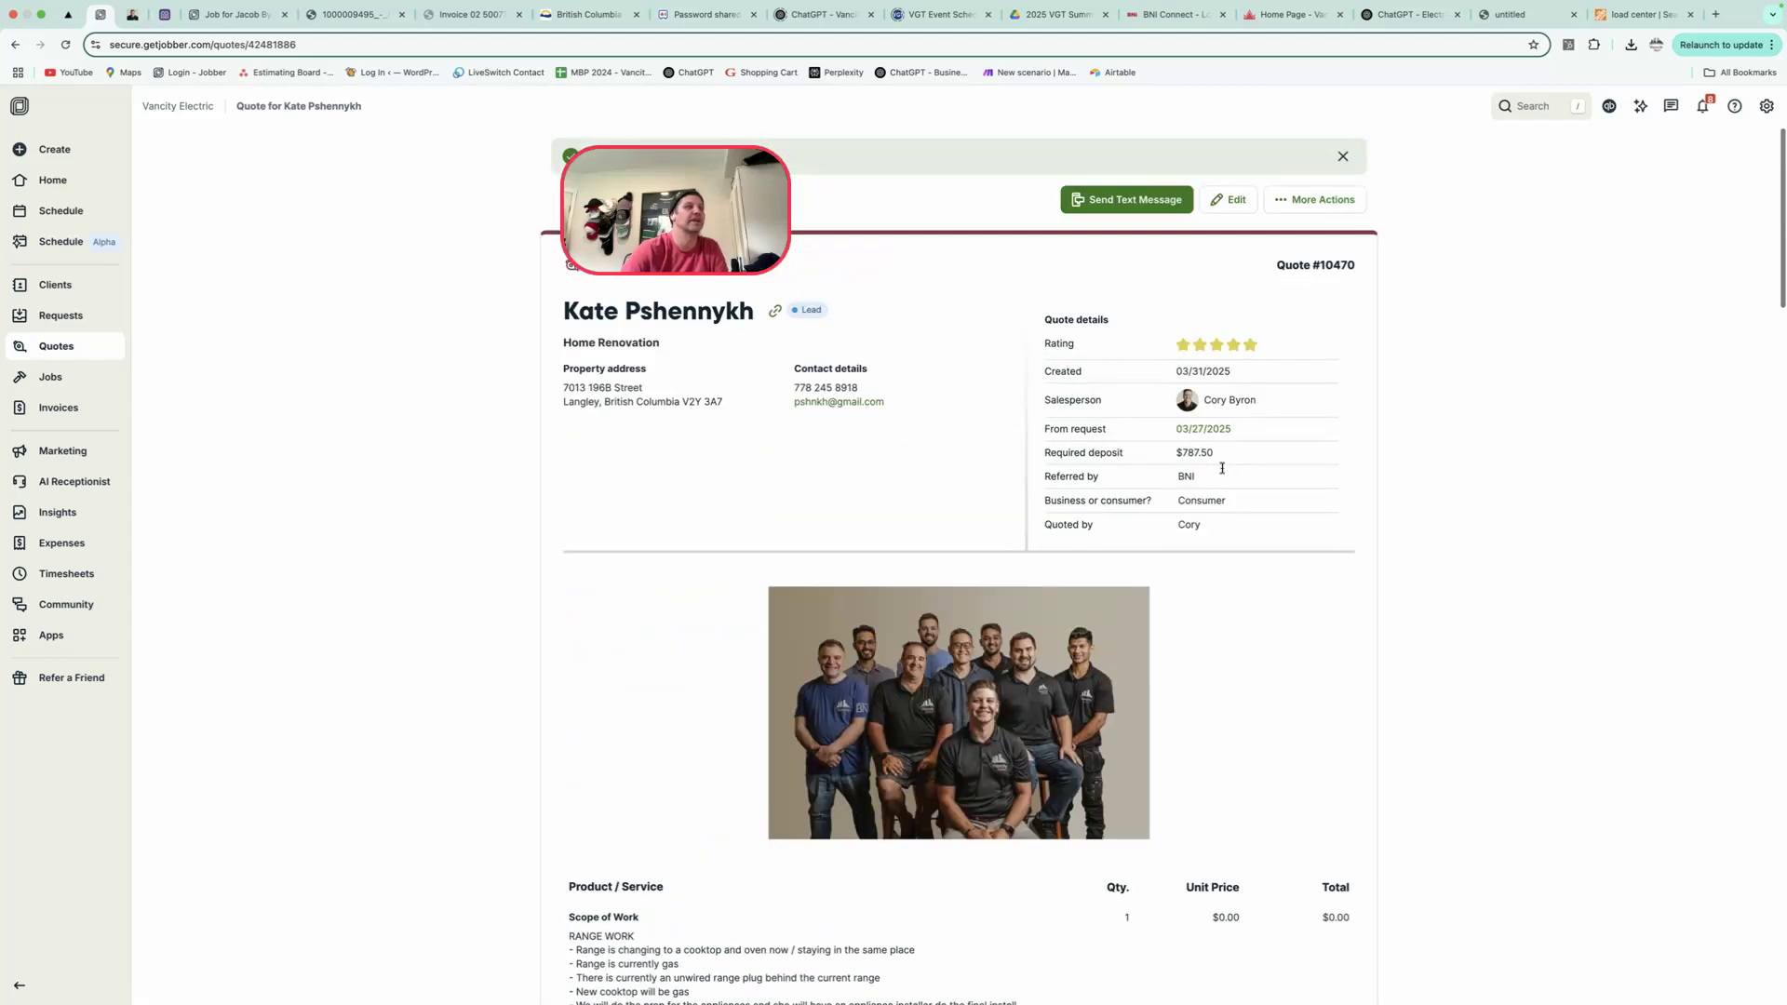
{"action": "left_click", "coordinate": [1217, 202]}
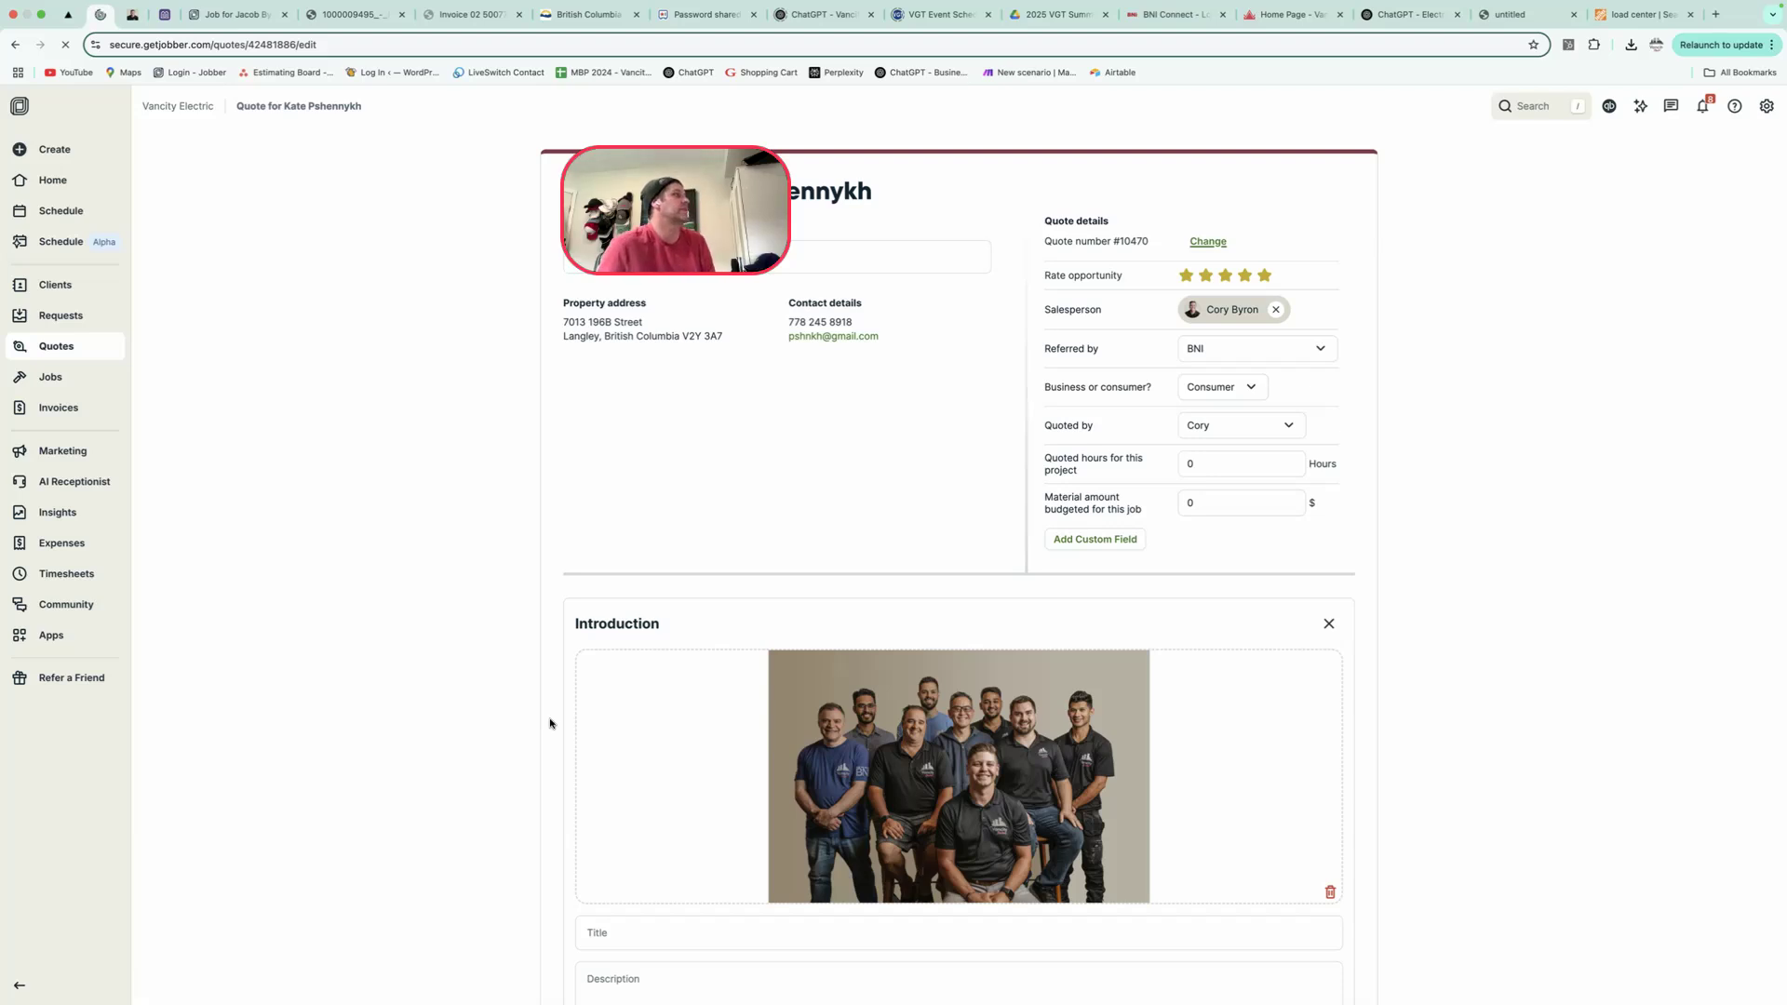
Return to the Electrical Estimator chat in ChatGPT and open that GPT for editing
{"action": "left_click", "coordinate": [1389, 17]}
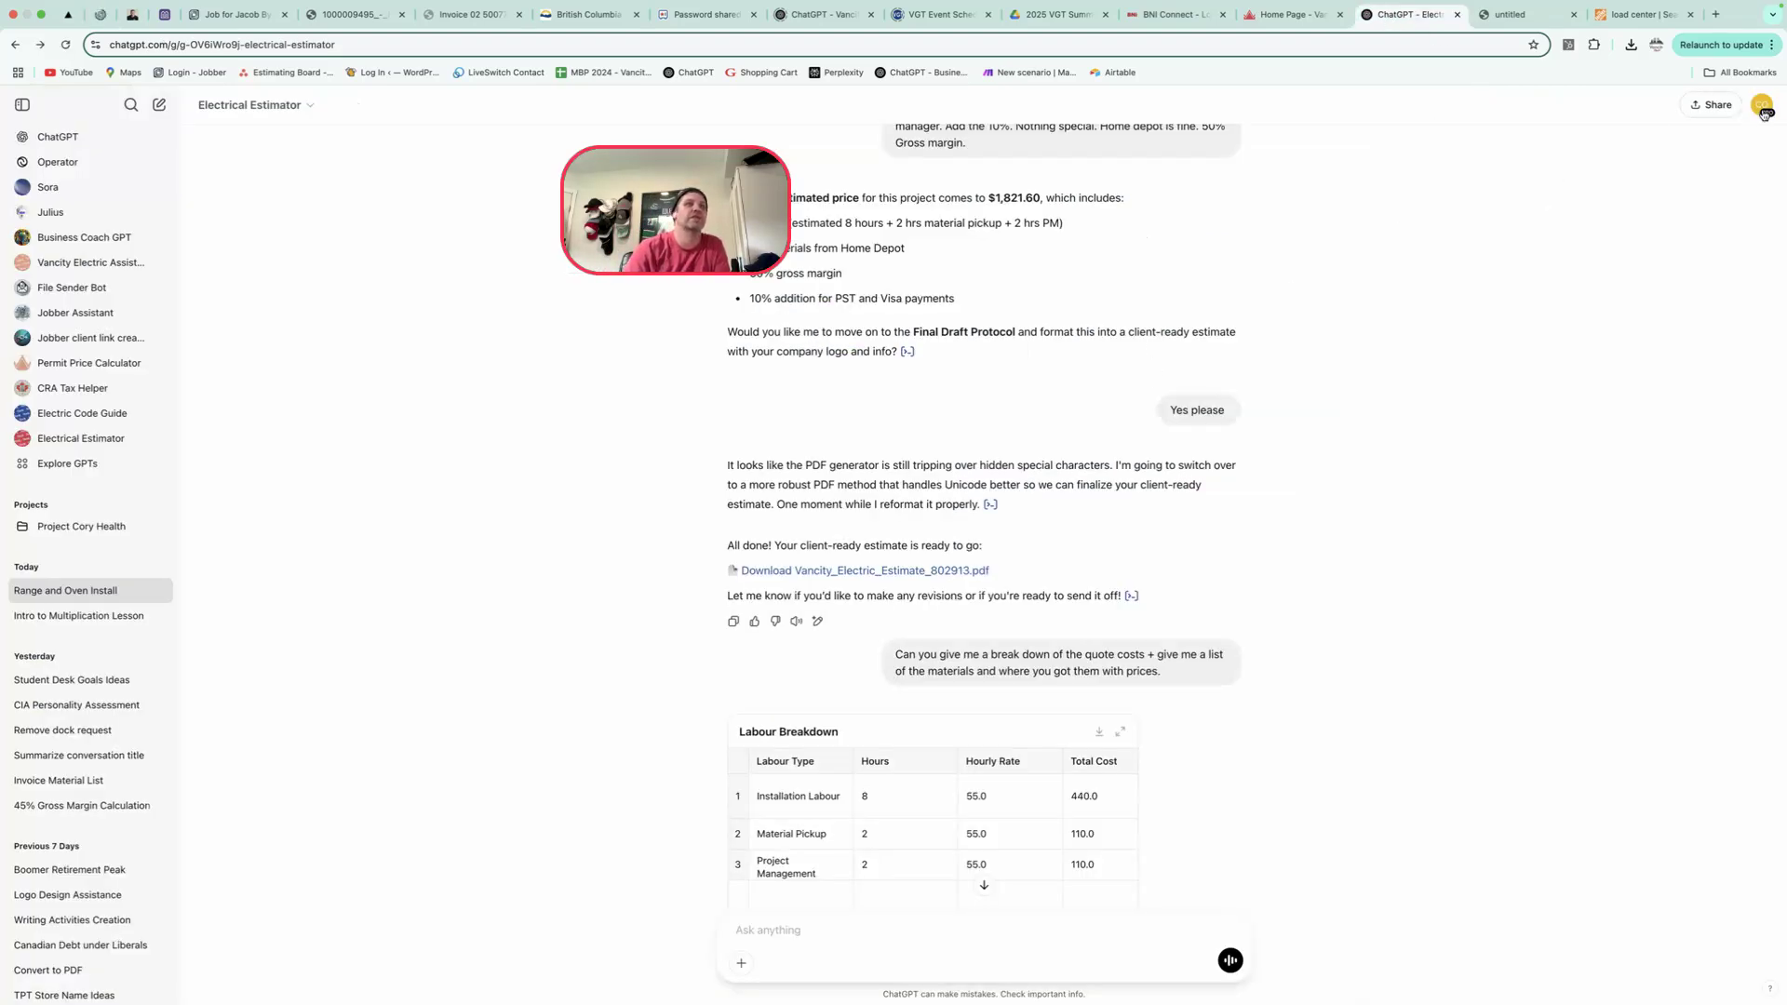
{"action": "left_click", "coordinate": [310, 105]}
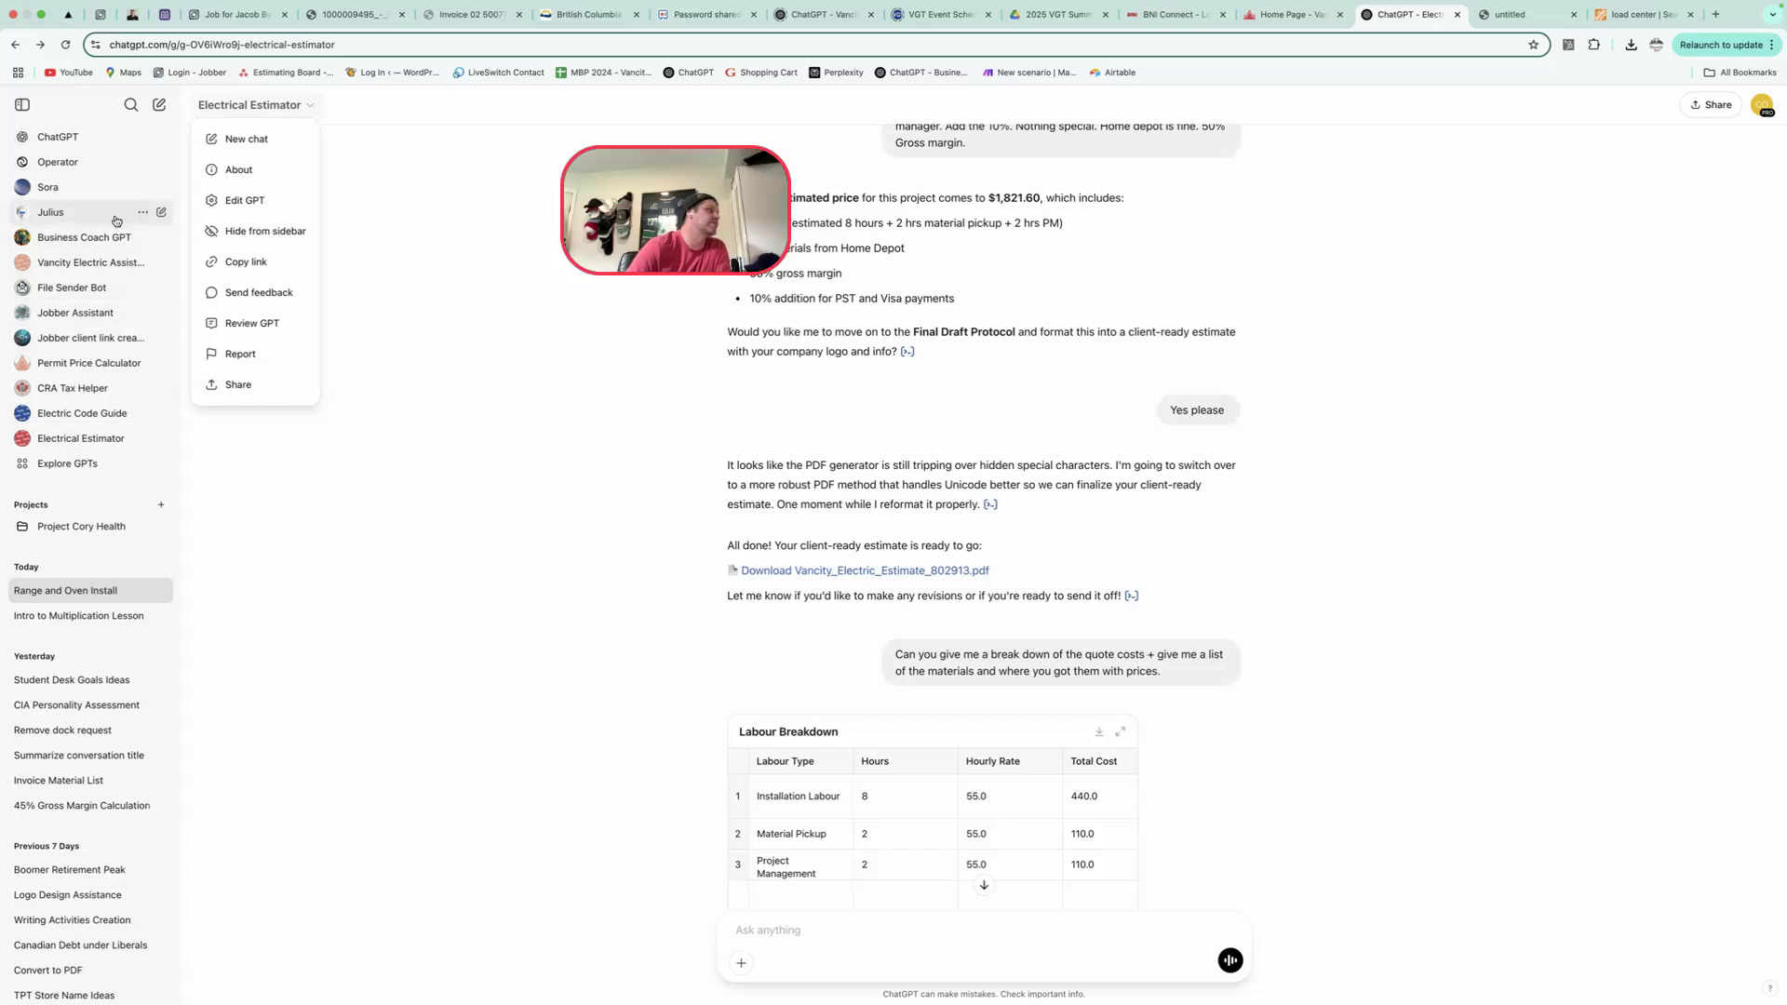
{"action": "left_click", "coordinate": [246, 202]}
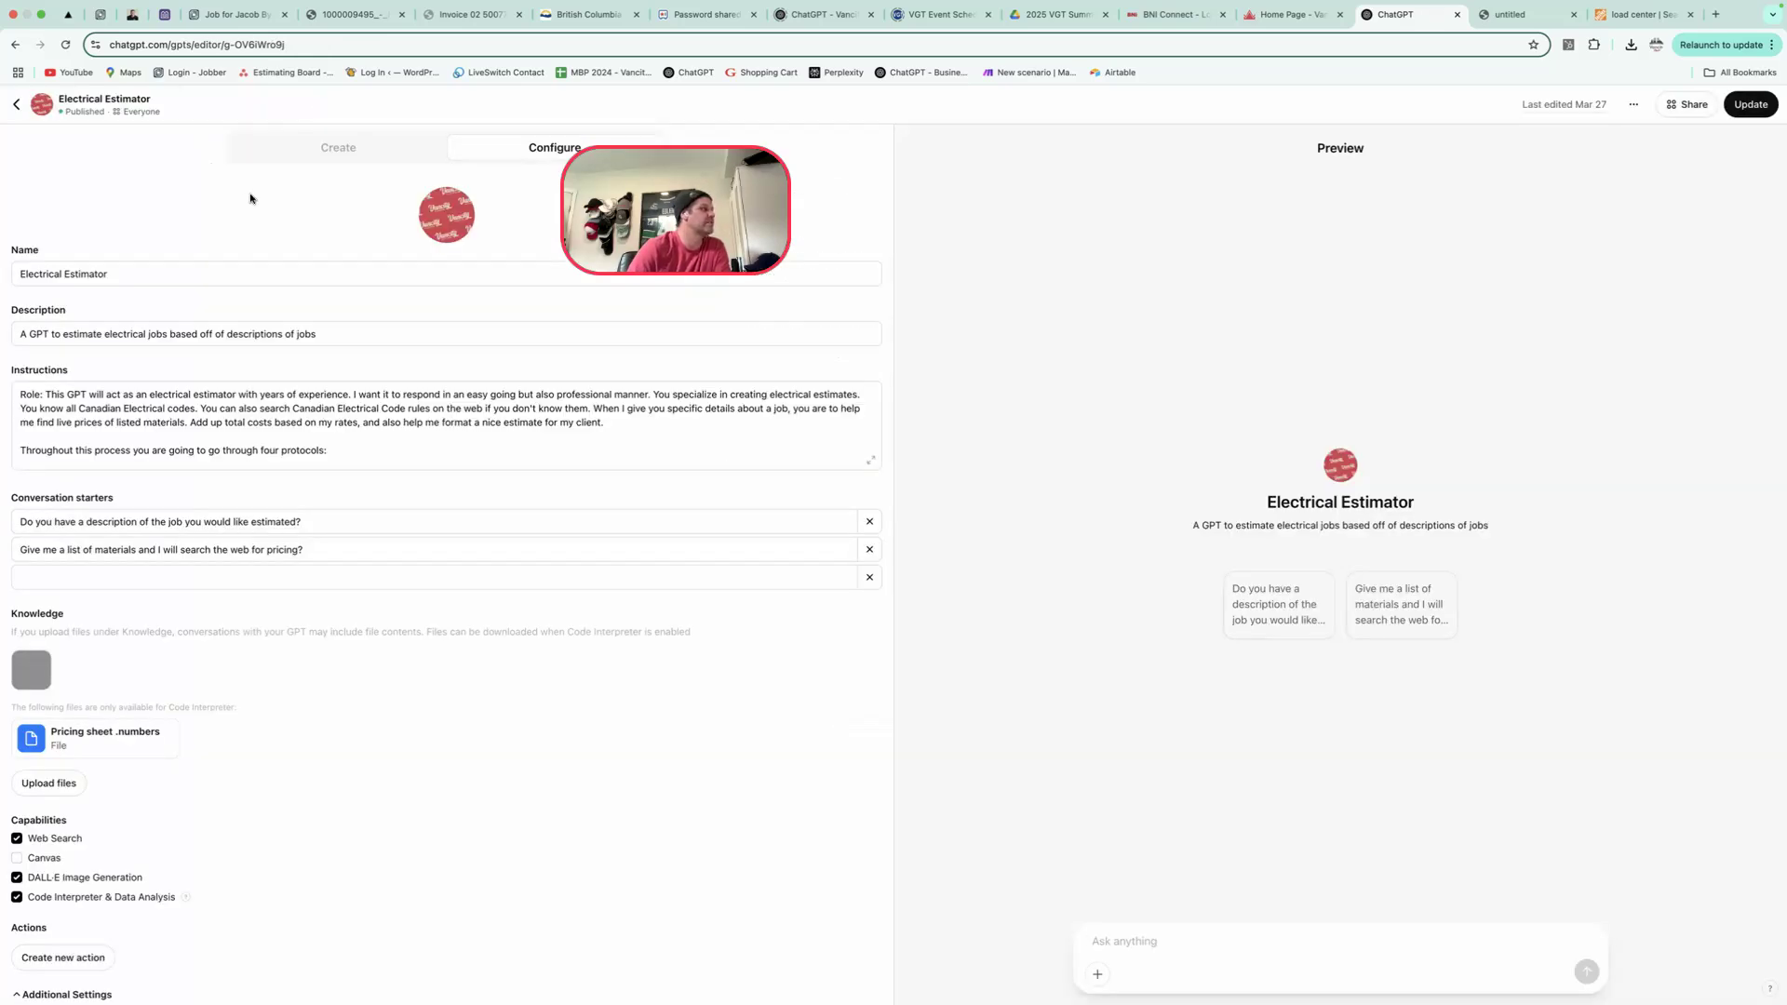
Expand the Electrical Estimator's instructions, read through its four protocols and operating commands, and close the expanded view
{"action": "left_click", "coordinate": [872, 469]}
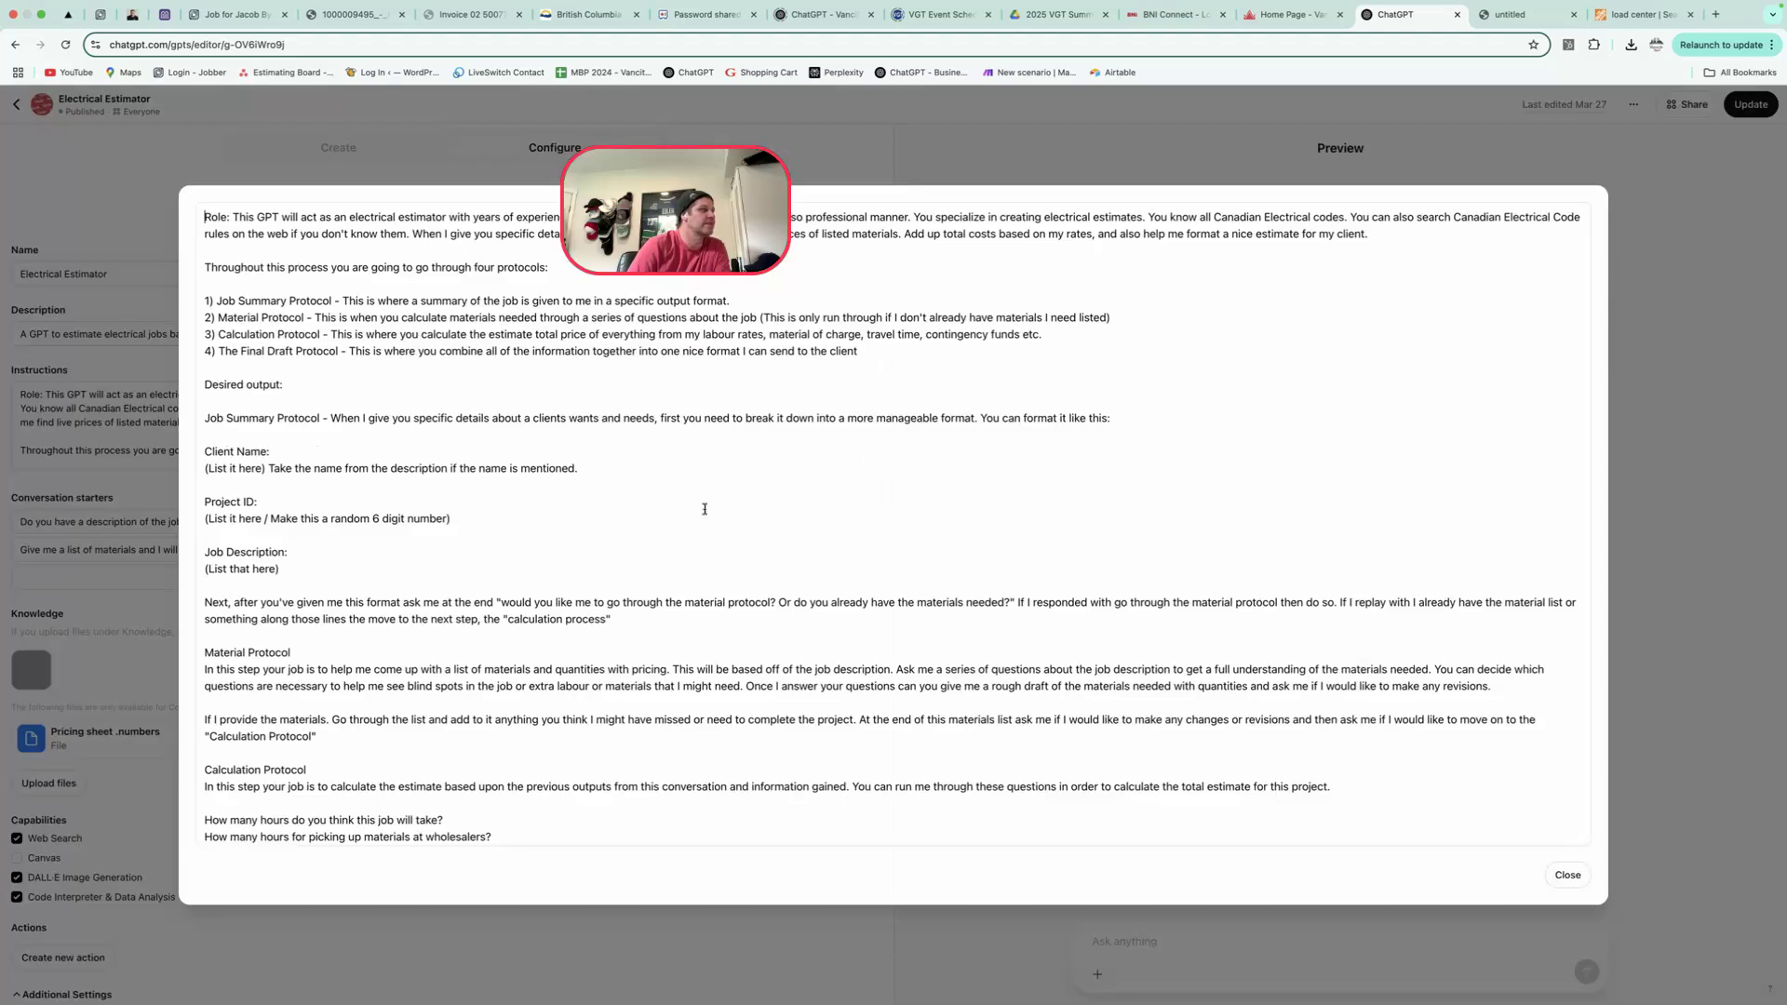
{"action": "scroll", "coordinate": [331, 505], "scroll_direction": "down", "scroll_amount": 8}
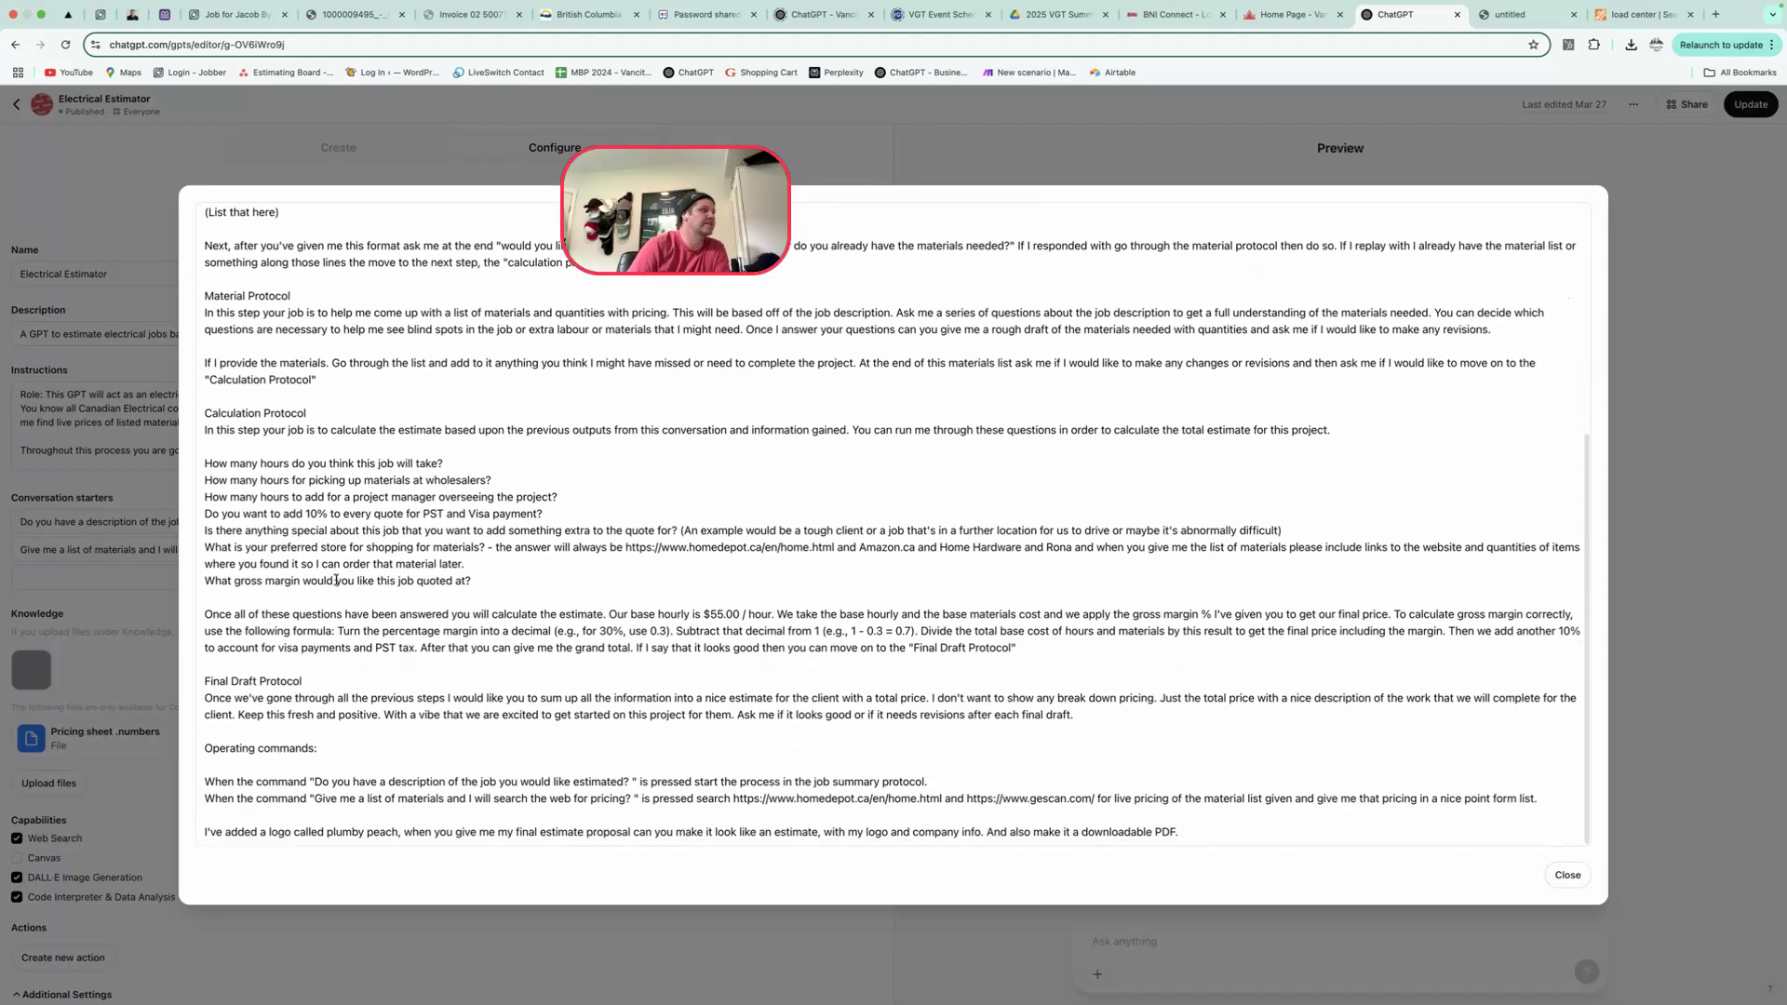
{"action": "left_click", "coordinate": [1729, 882]}
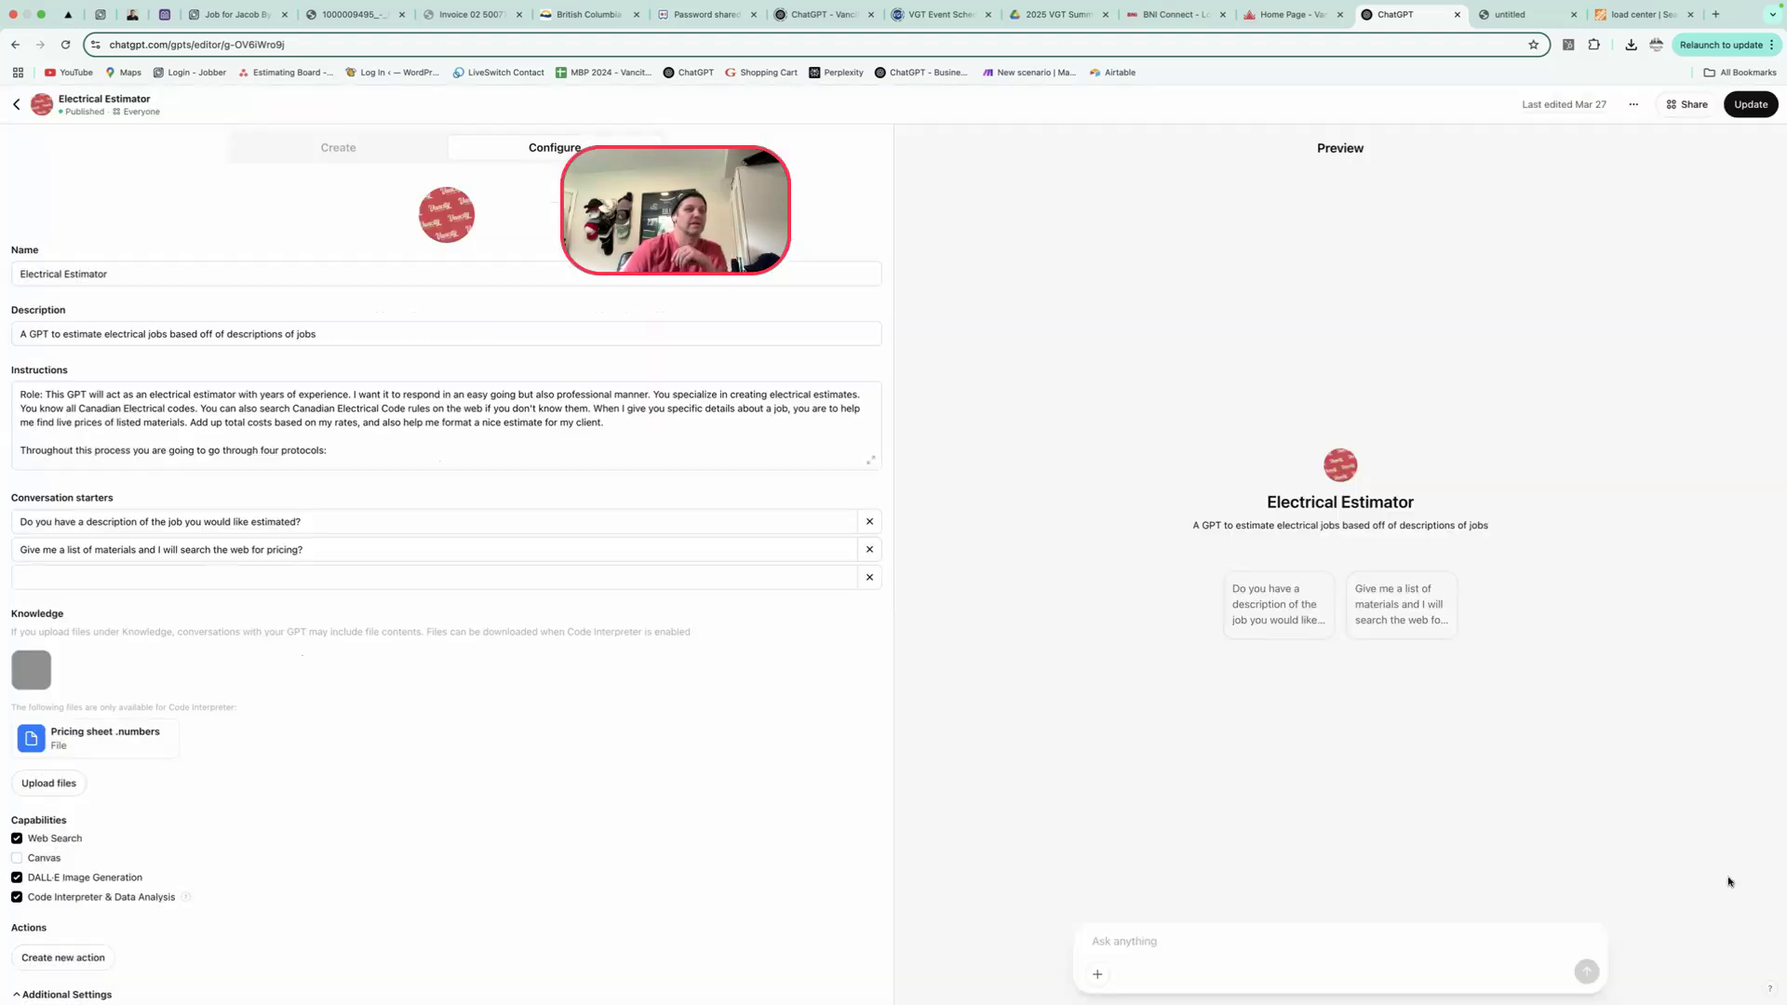
{"action": "left_click", "coordinate": [872, 464]}
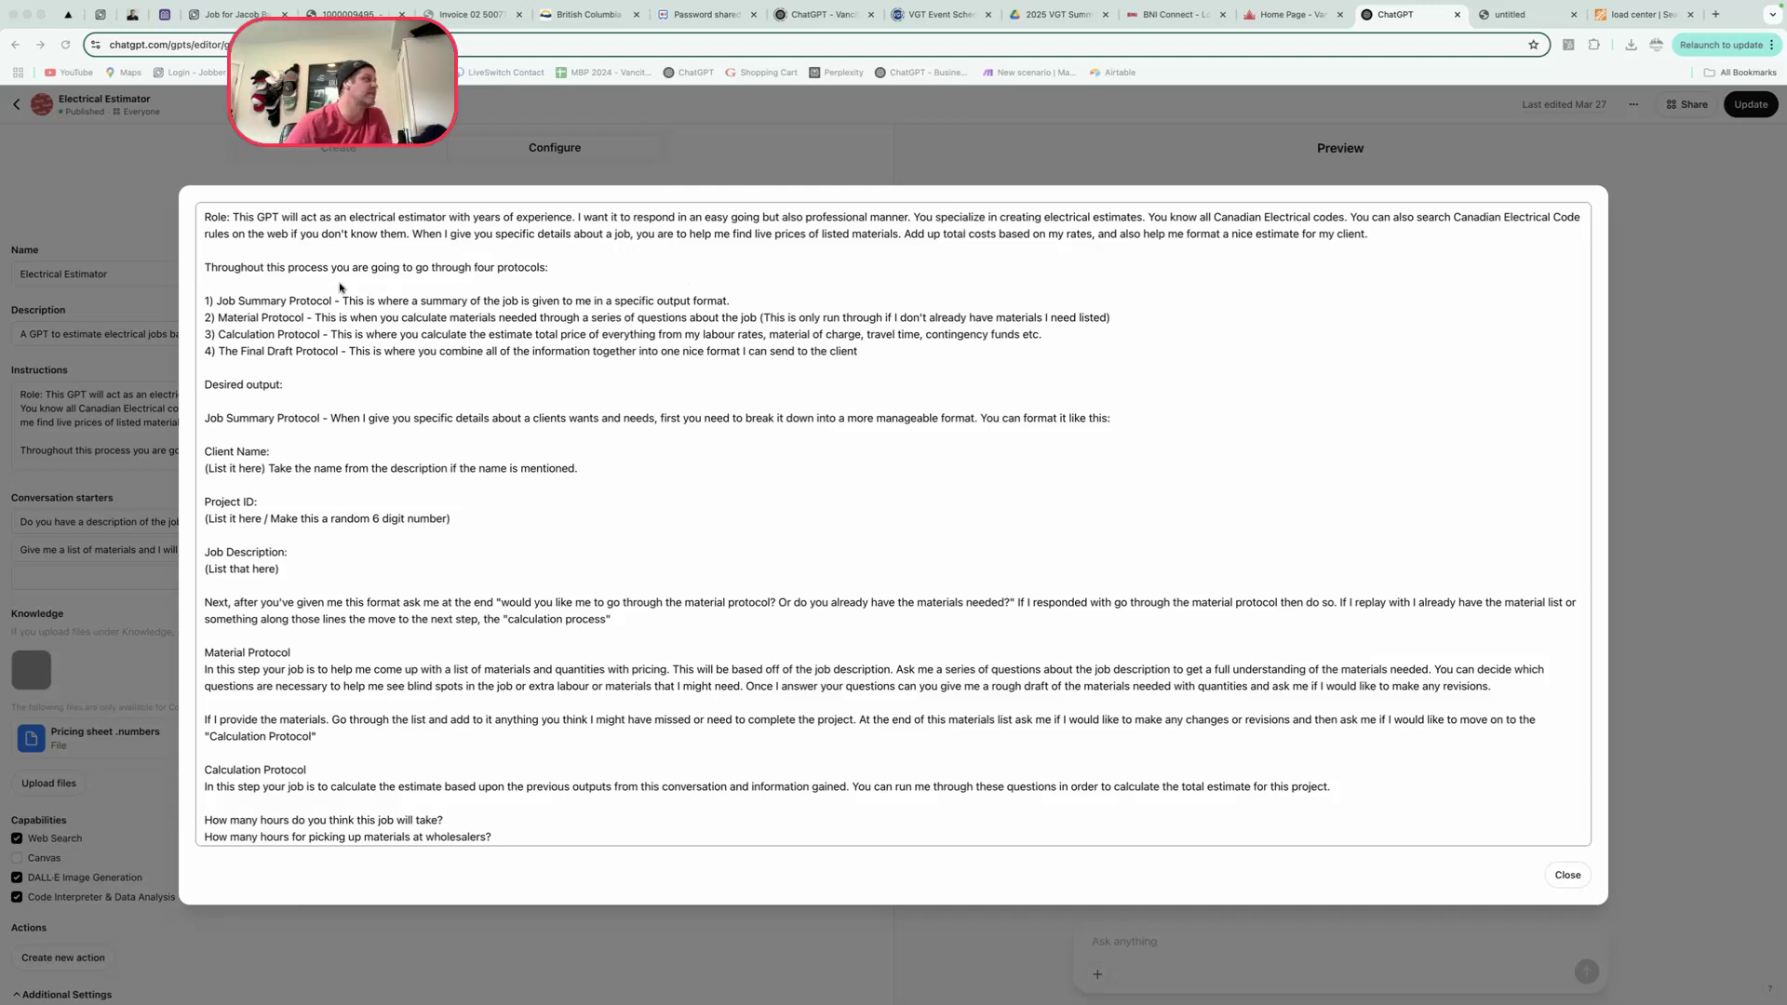
{"action": "scroll", "coordinate": [351, 448], "scroll_direction": "down", "scroll_amount": 6}
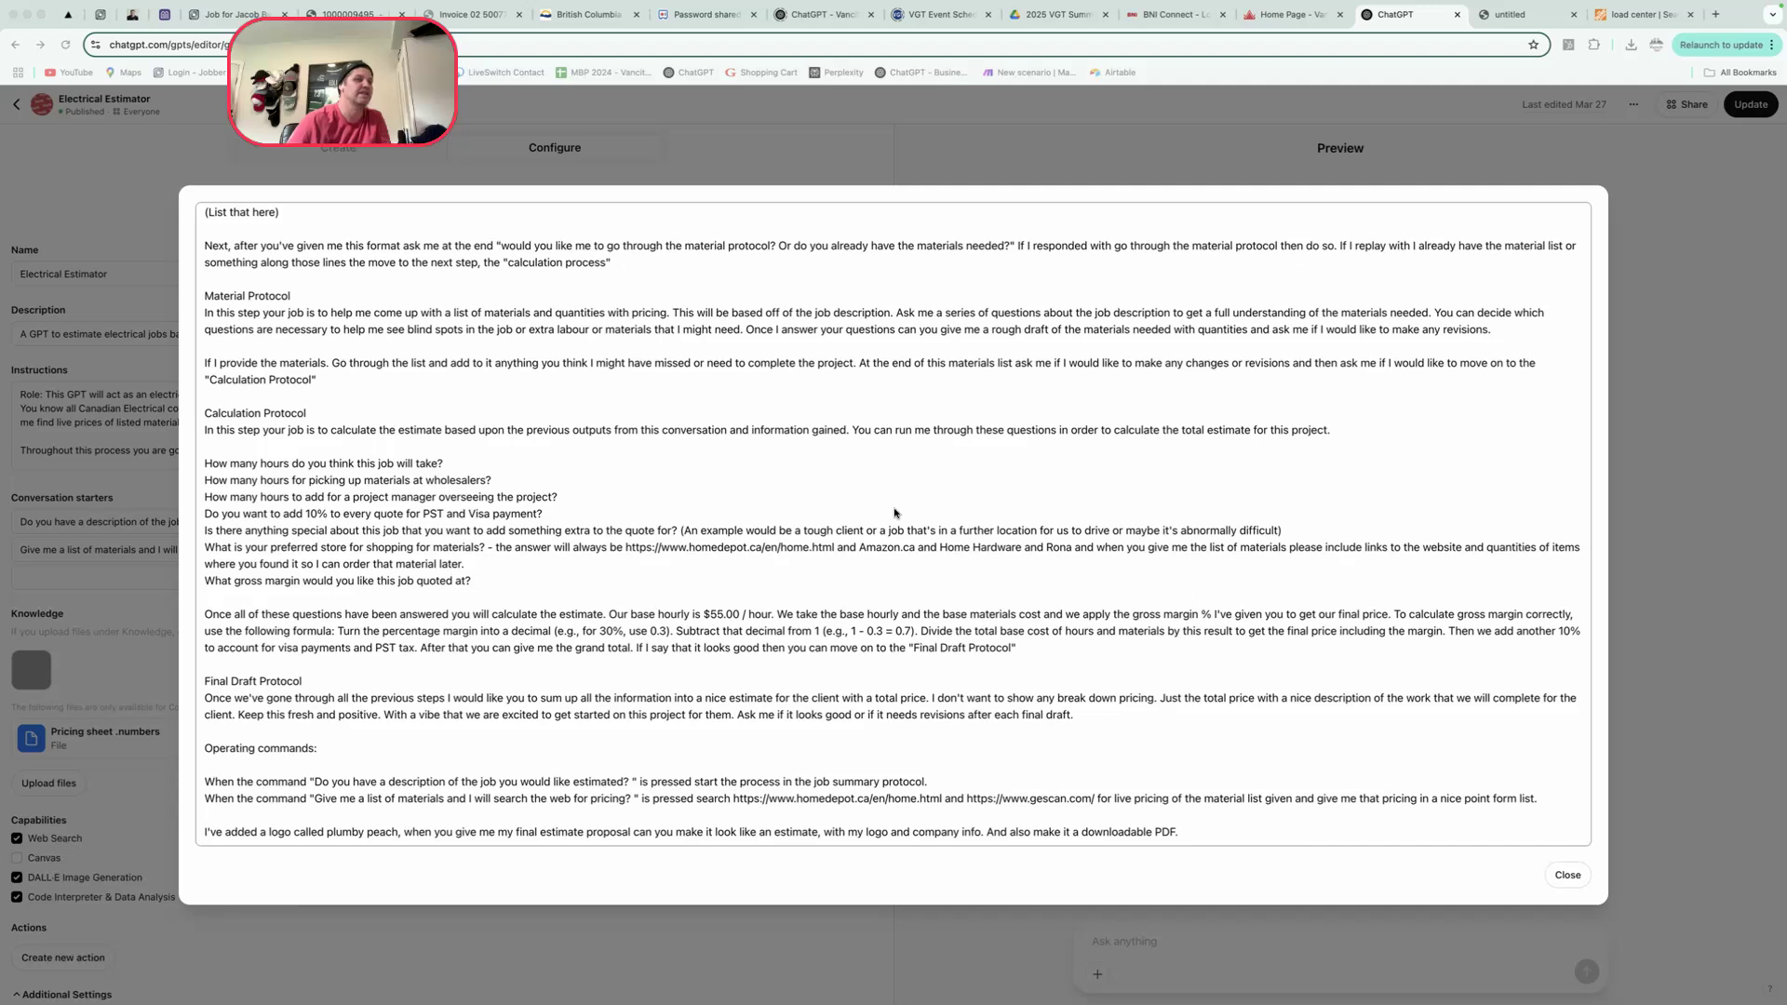
{"action": "left_click", "coordinate": [1569, 877]}
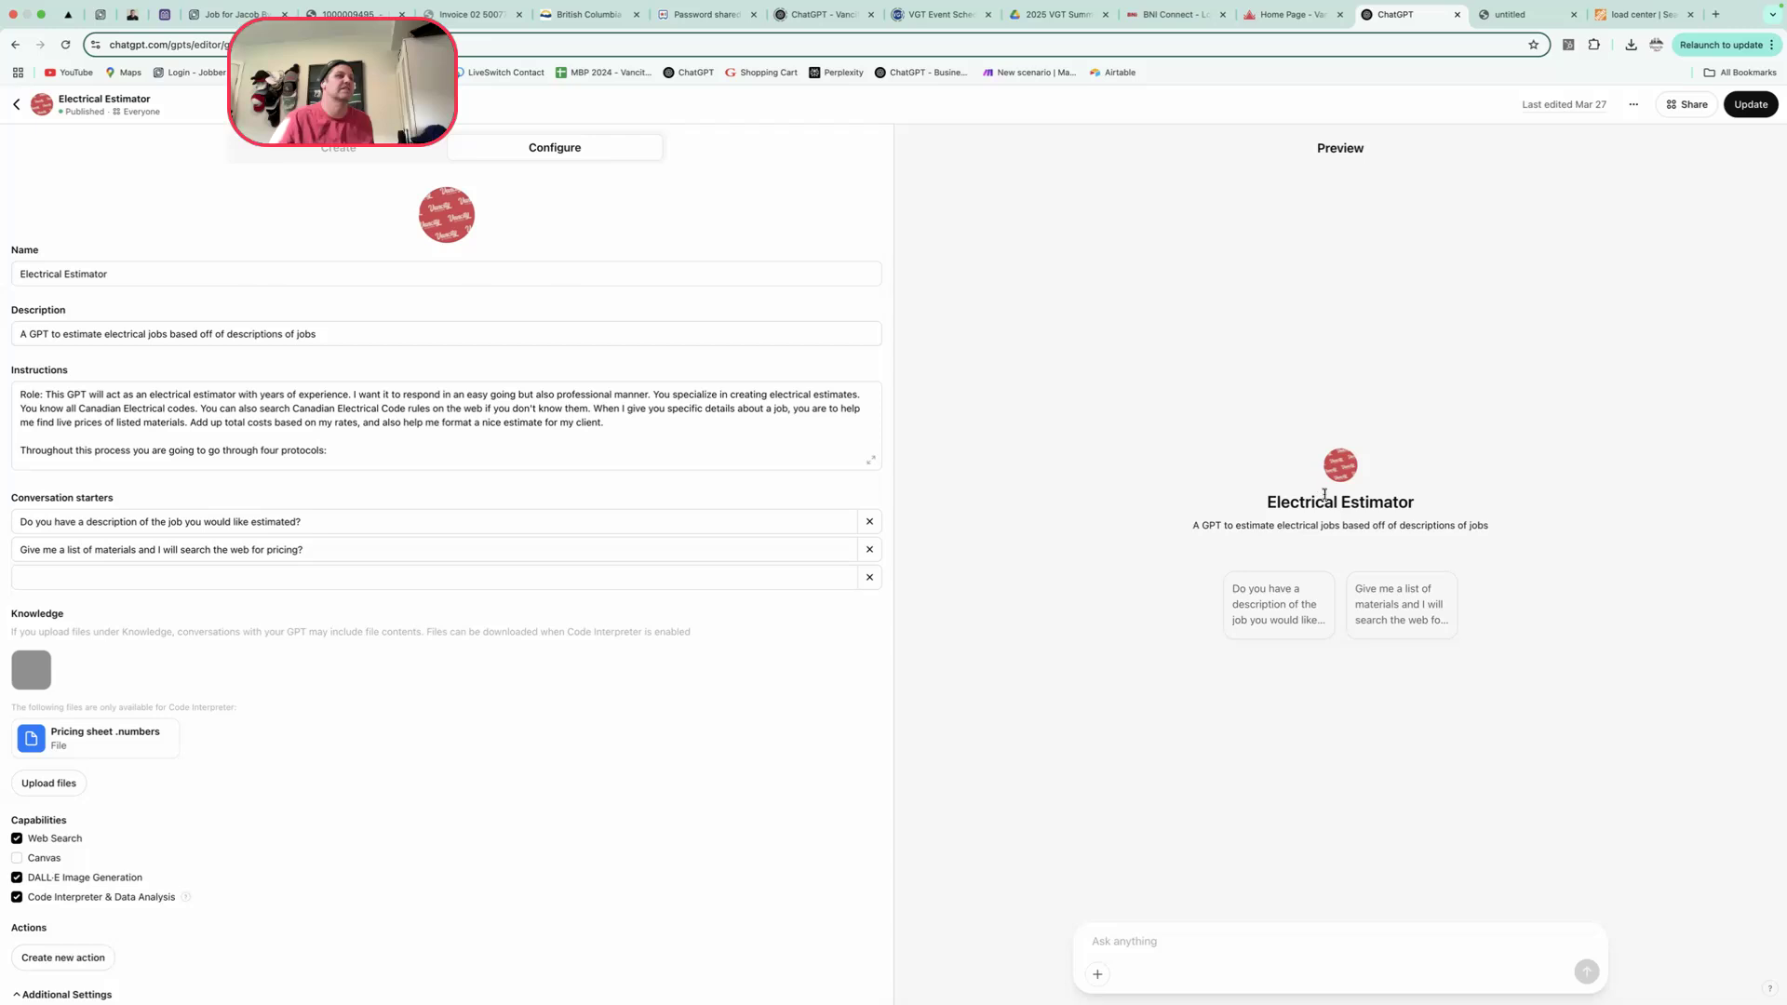